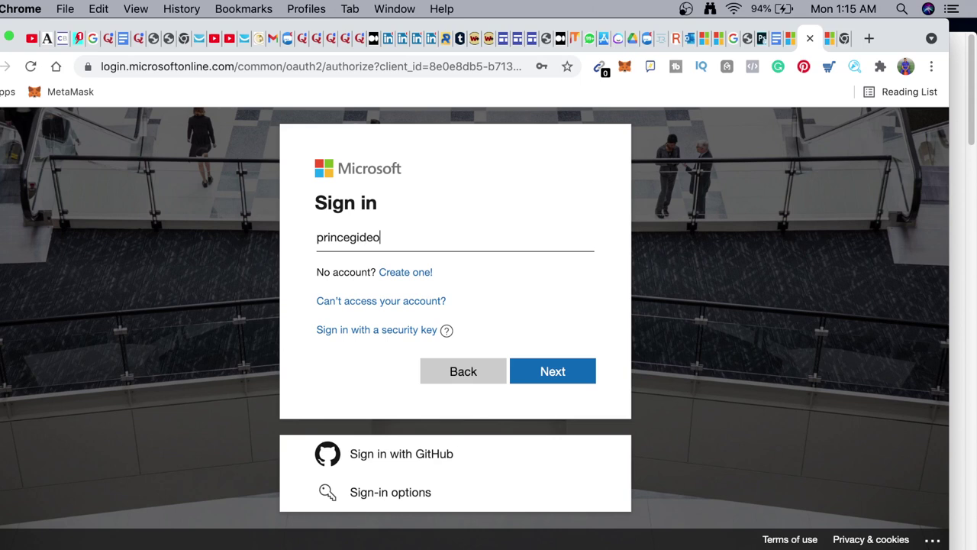
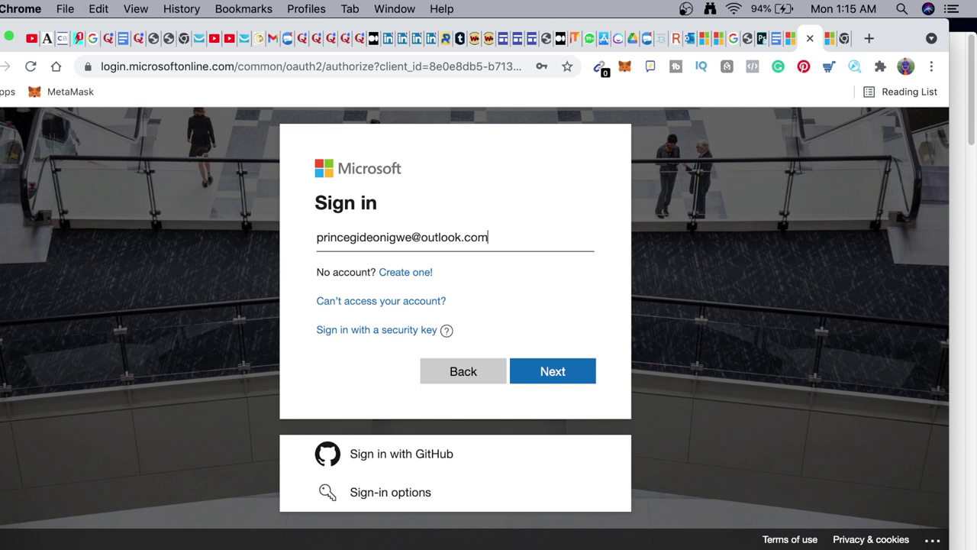
Sign in with the account e-mail and password, choosing to stay signed in
left_click(559, 373)
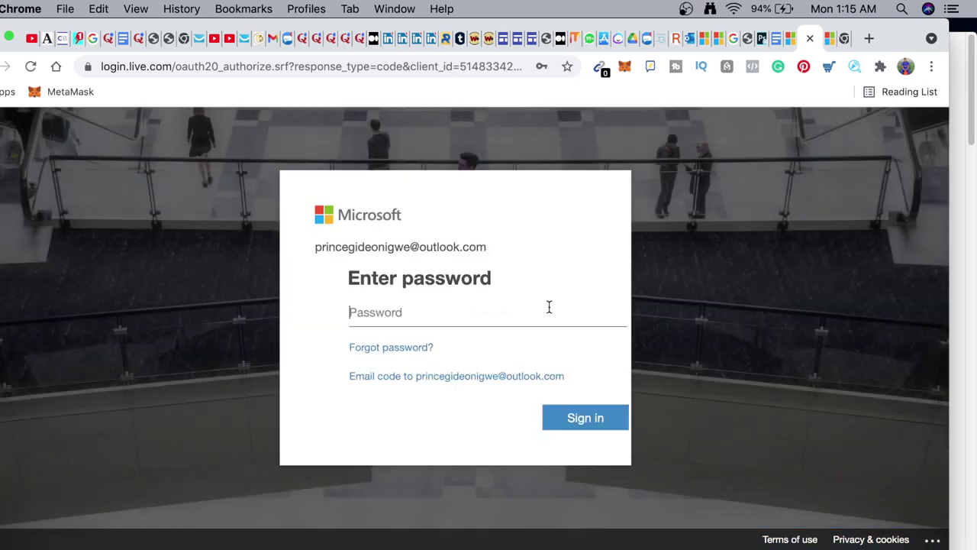
left_click(403, 317)
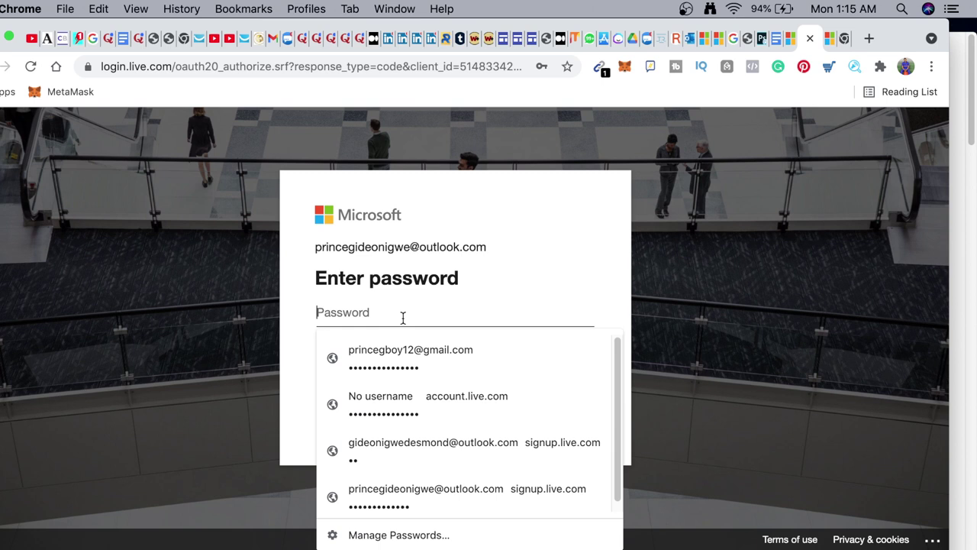
type("••••••••")
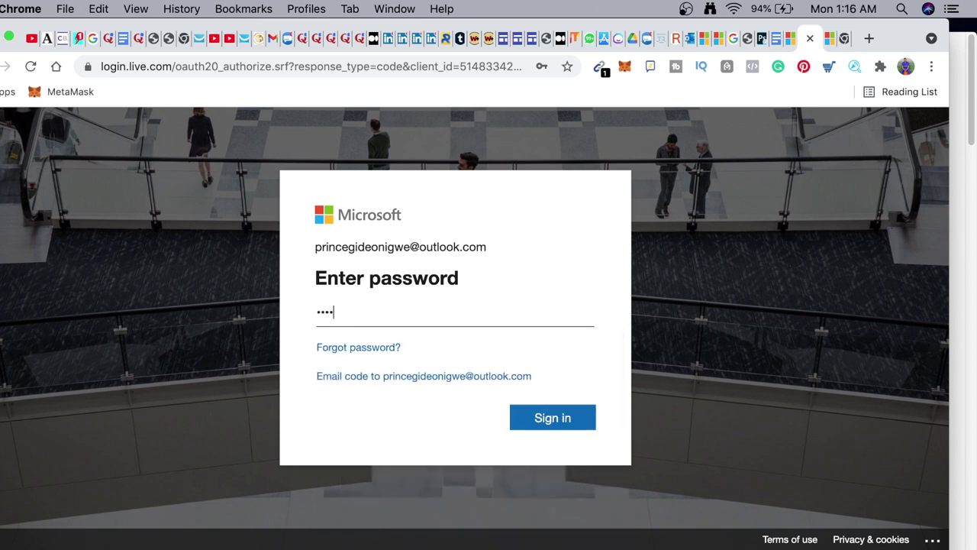
type("•••••")
left_click(555, 417)
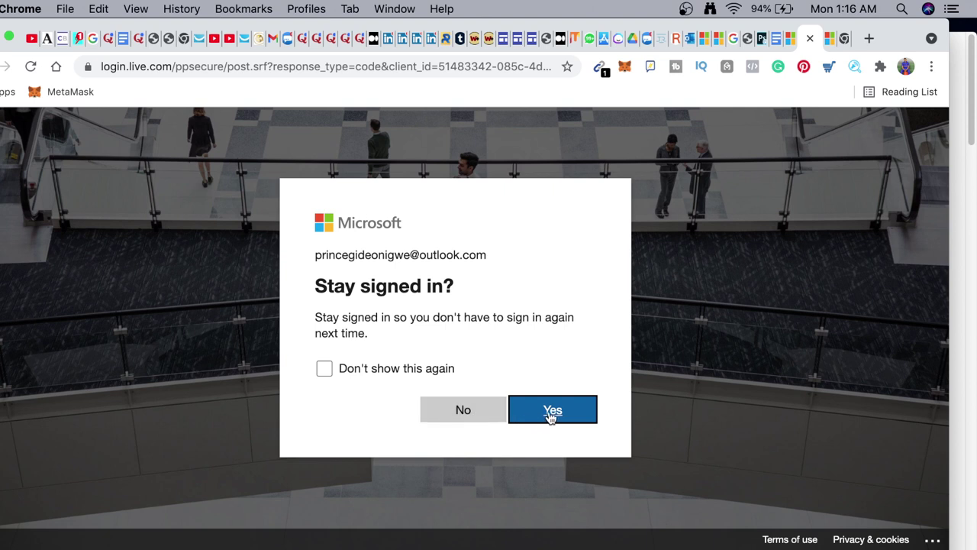
left_click(465, 410)
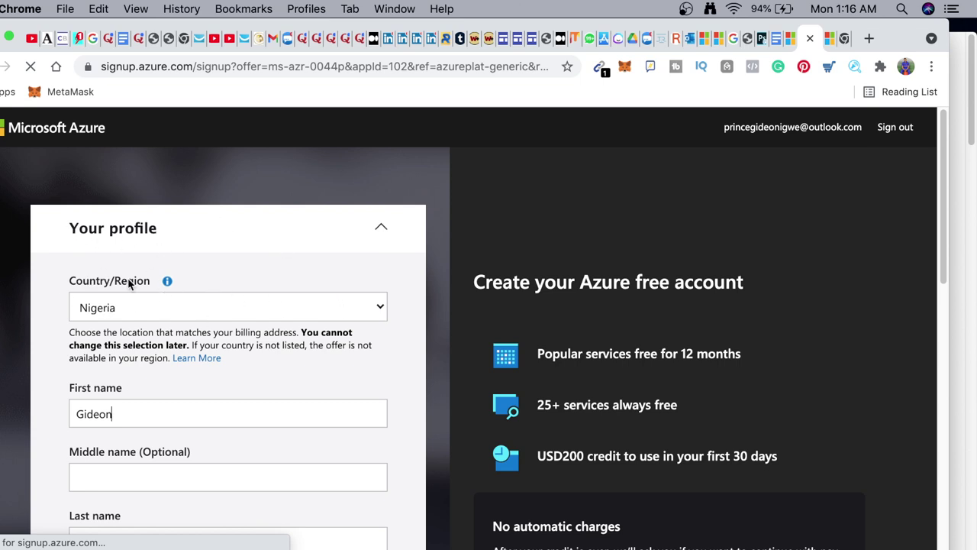
Fill in the optional middle name on the Azure profile form
scroll(199, 267, "down", 3)
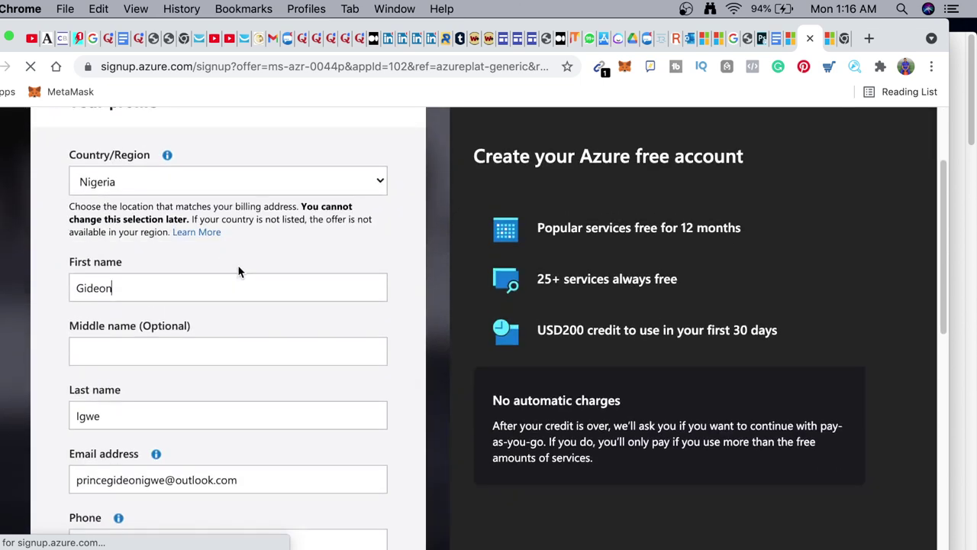
scroll(306, 196, "up", 1)
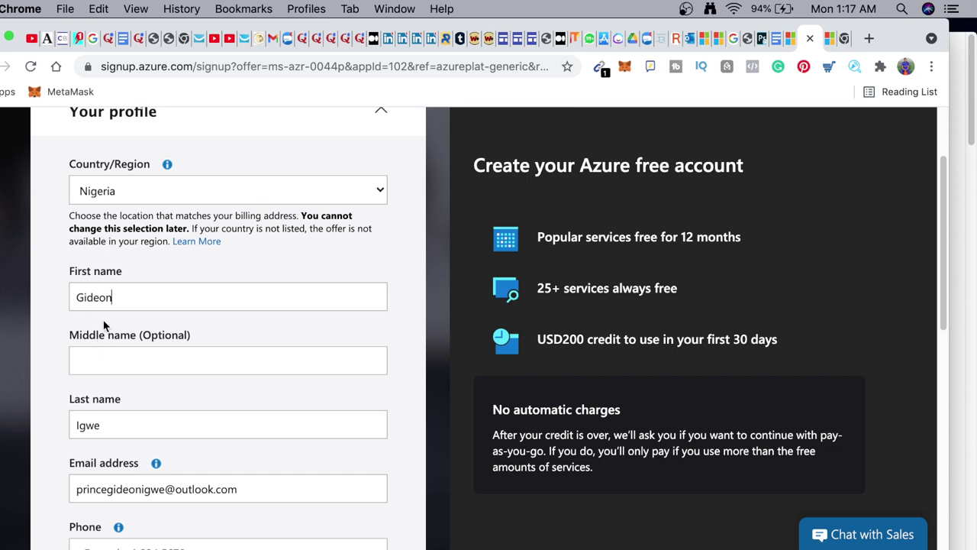
left_click(118, 360)
type("Desmond")
Enter the phone number, dismissing the saved number suggestions
scroll(126, 366, "down", 1)
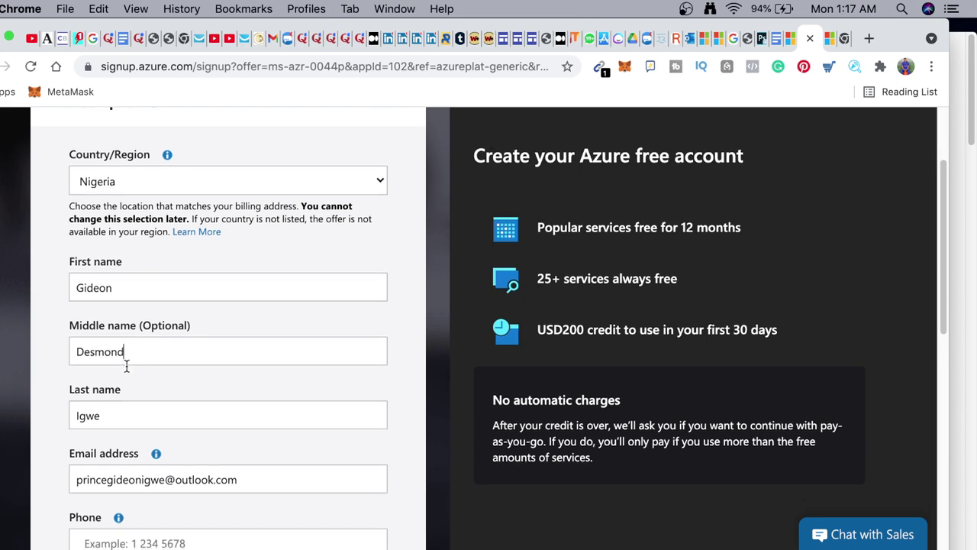
scroll(126, 365, "up", 1)
scroll(130, 366, "down", 3)
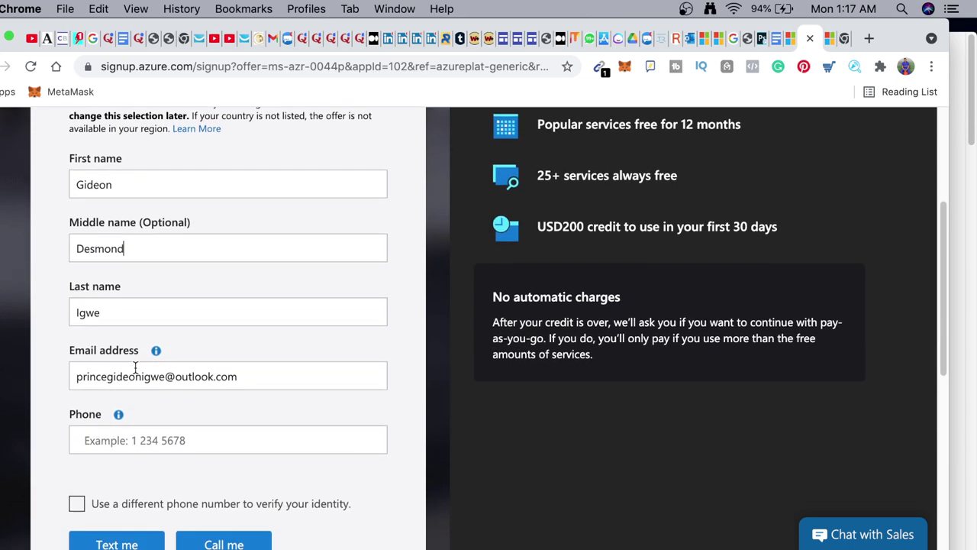
scroll(130, 386, "down", 1)
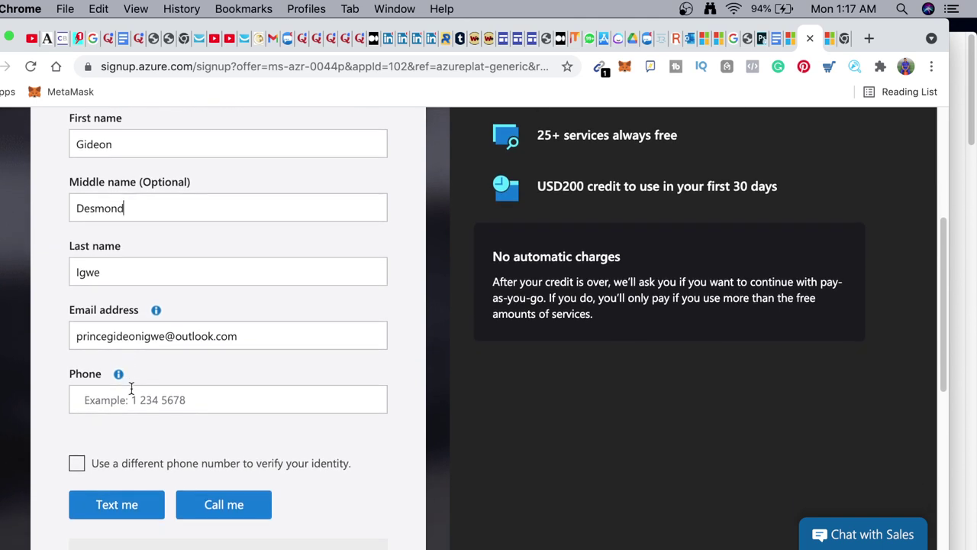
left_click(173, 400)
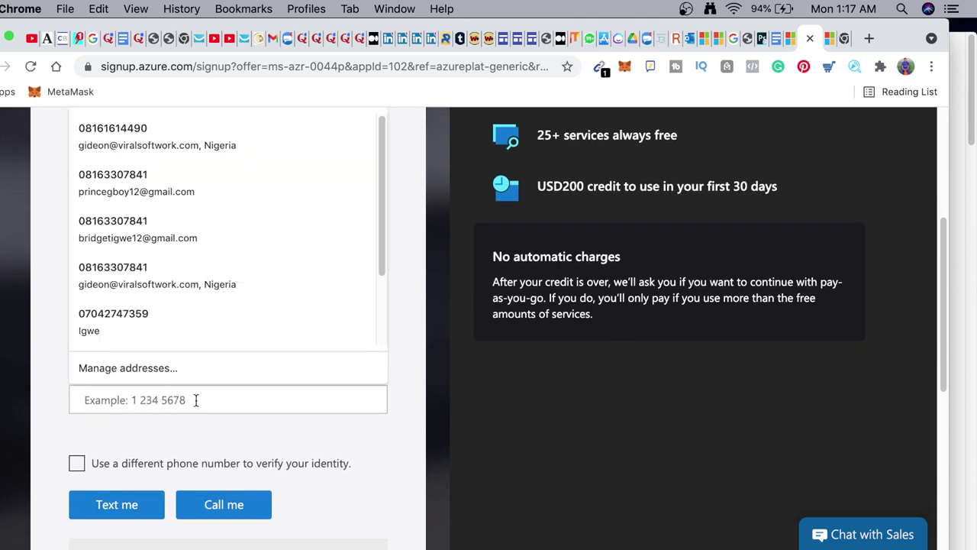
left_click(195, 426)
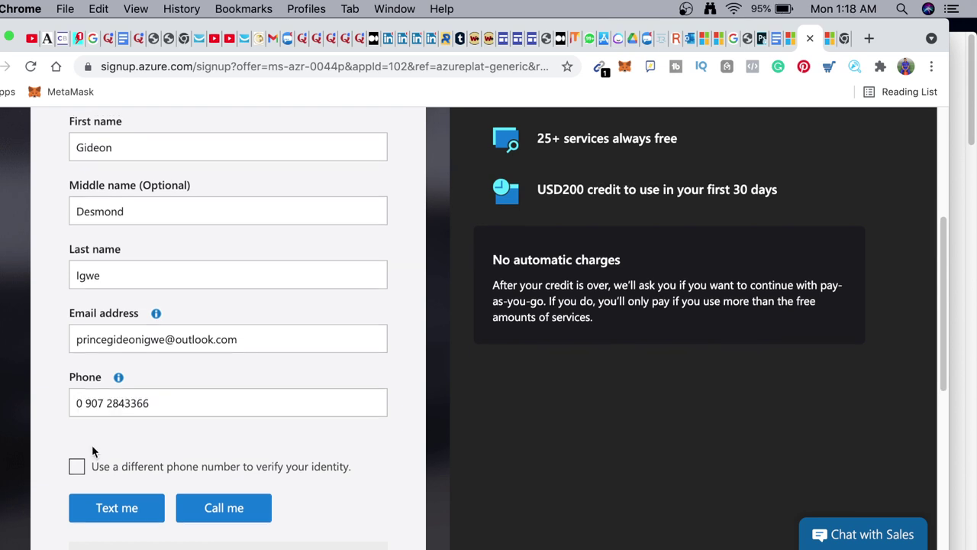
scroll(93, 451, "down", 2)
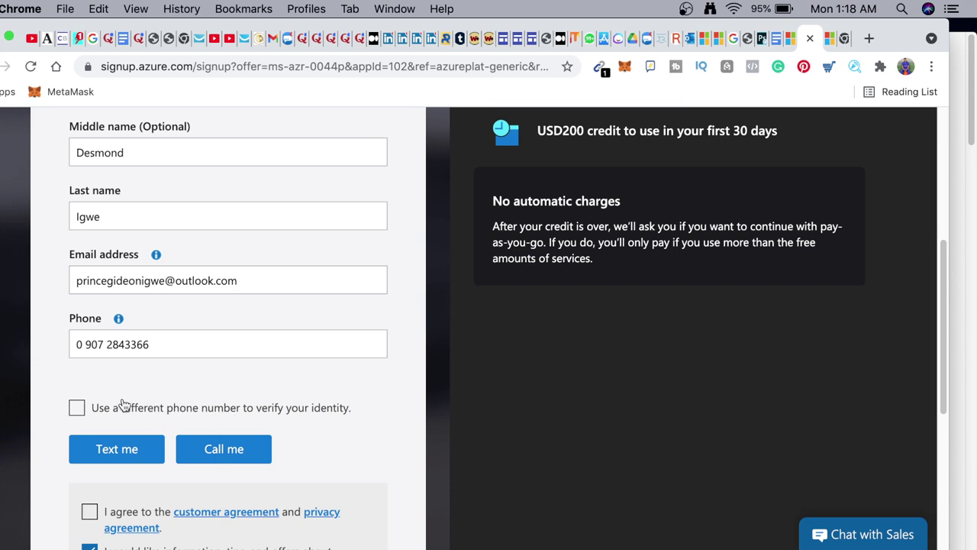
Verify the phone number using the code sent by text message
left_click(126, 452)
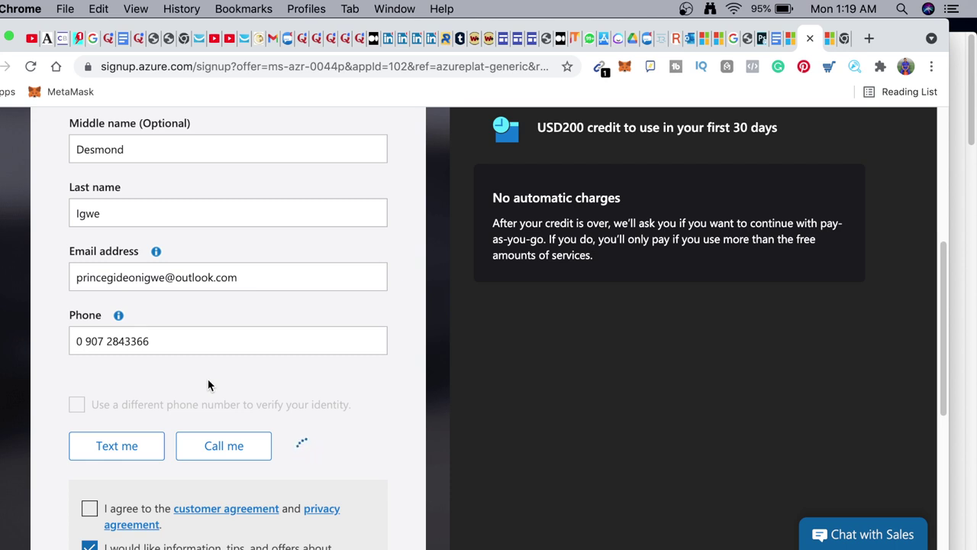
scroll(203, 410, "down", 2)
left_click(193, 417)
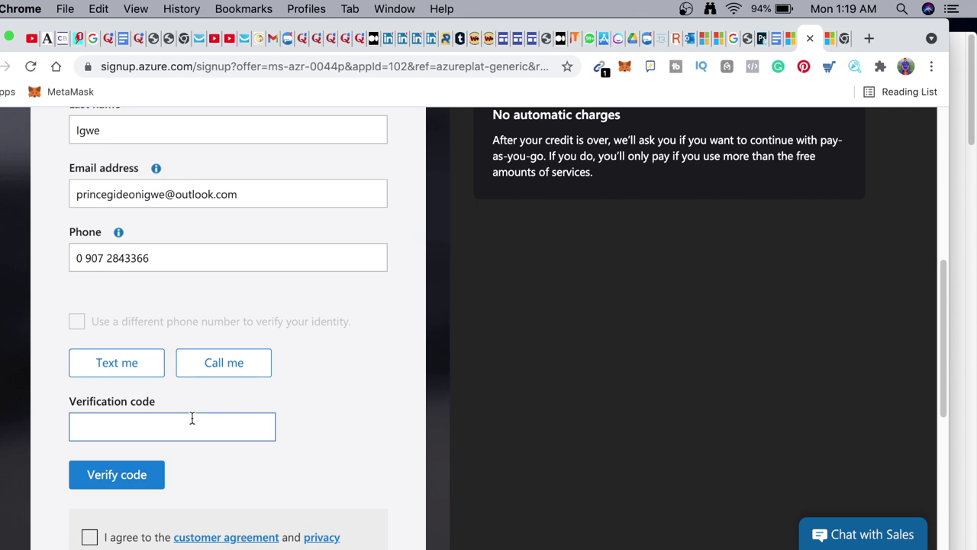
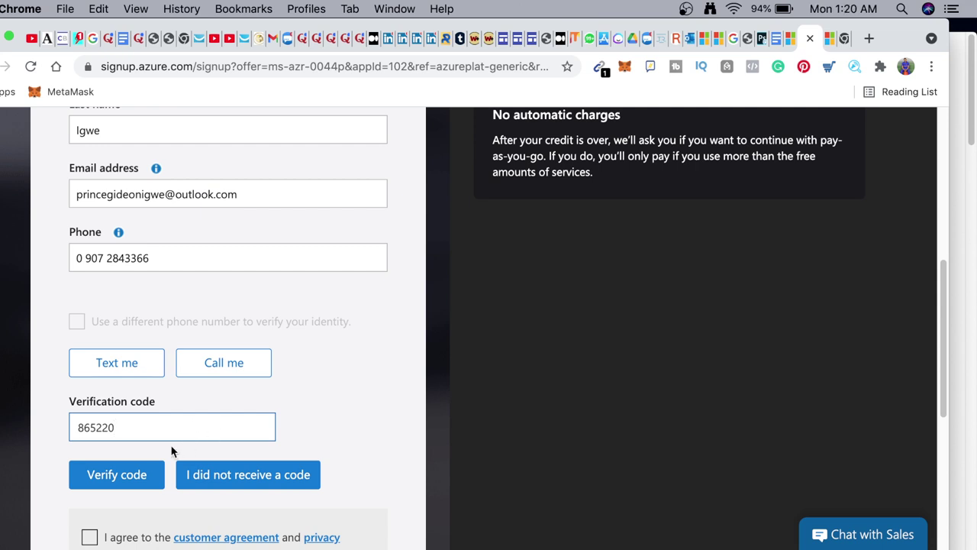
left_click(122, 476)
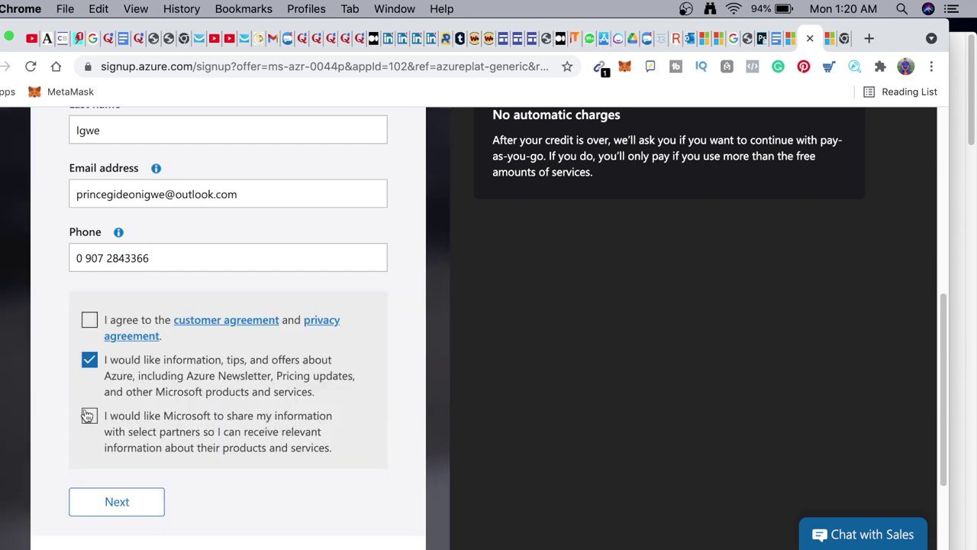
Accept the customer agreement and partner-sharing options and continue to card verification
left_click(90, 320)
left_click(91, 425)
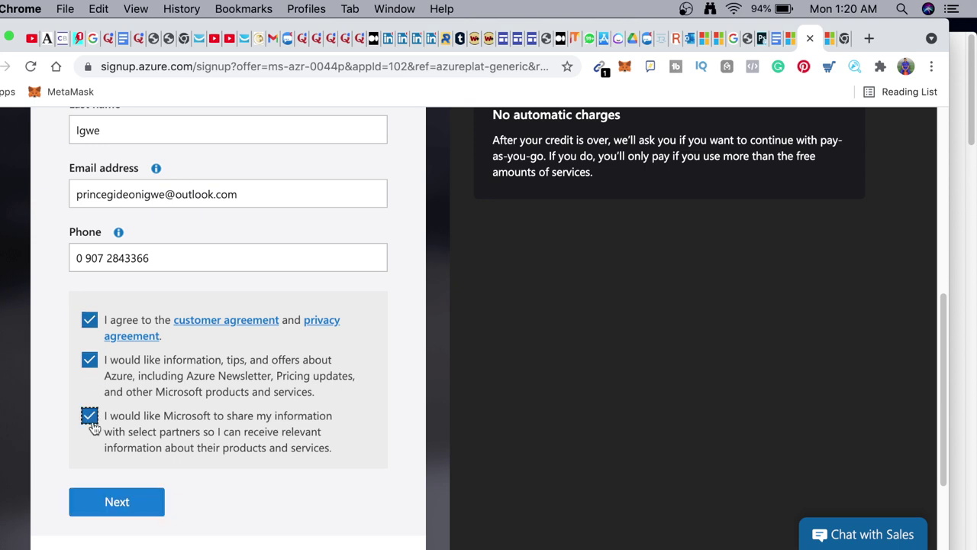
left_click(117, 501)
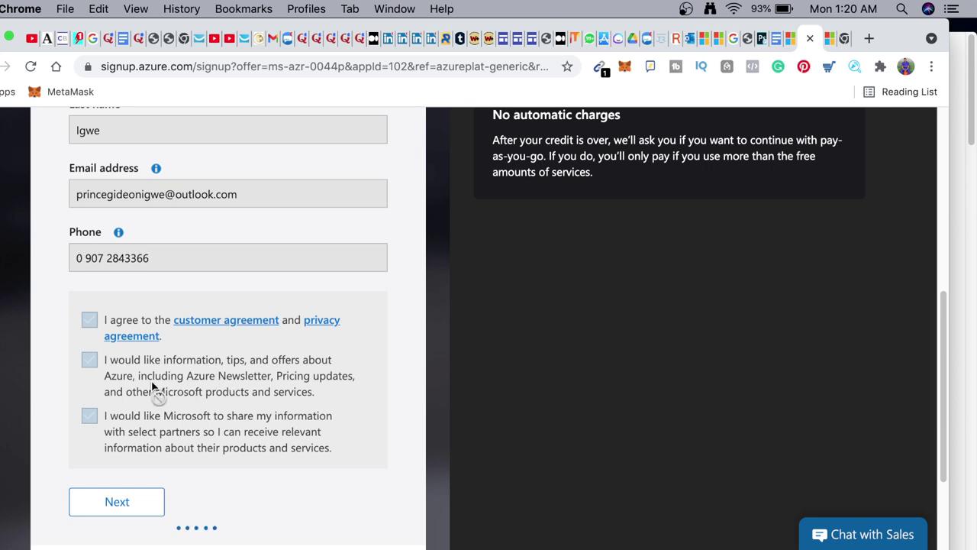
scroll(159, 412, "down", 3)
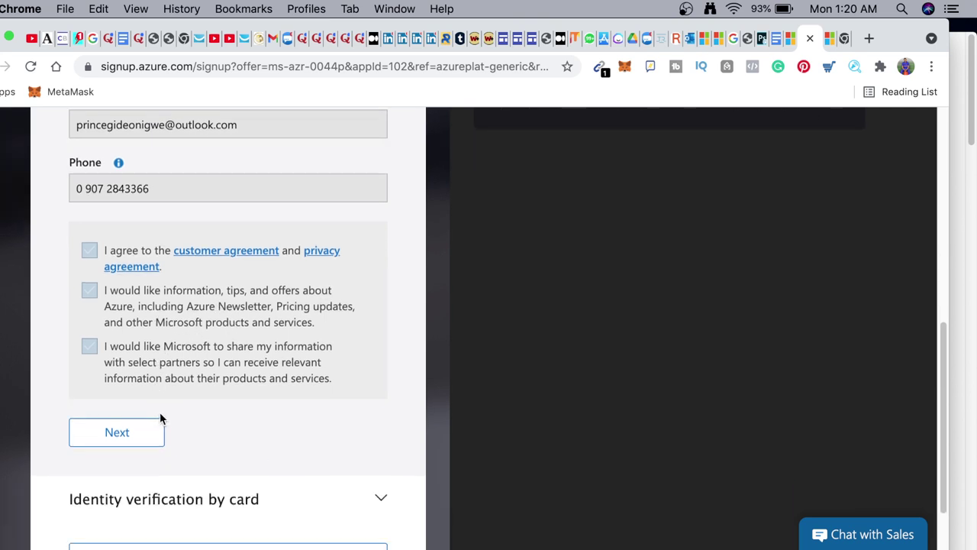
left_click(145, 343)
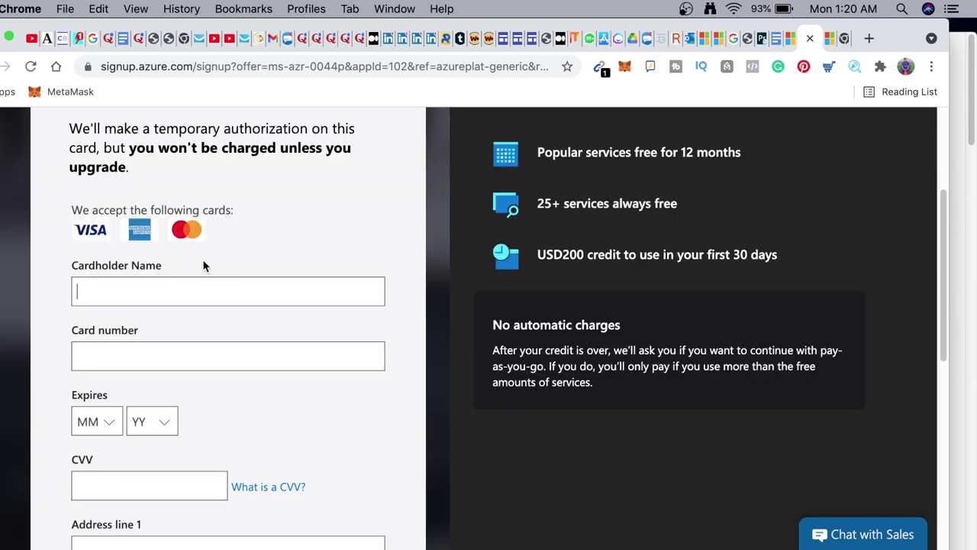
Review the card sign-up form, checking the Google Docs notes and Microsoft account tabs
scroll(202, 265, "down", 1)
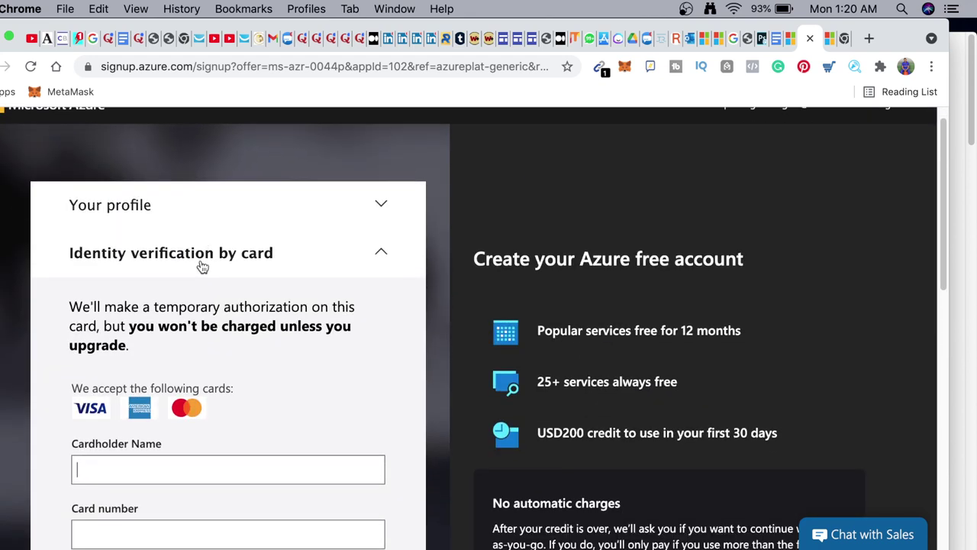
scroll(187, 310, "down", 2)
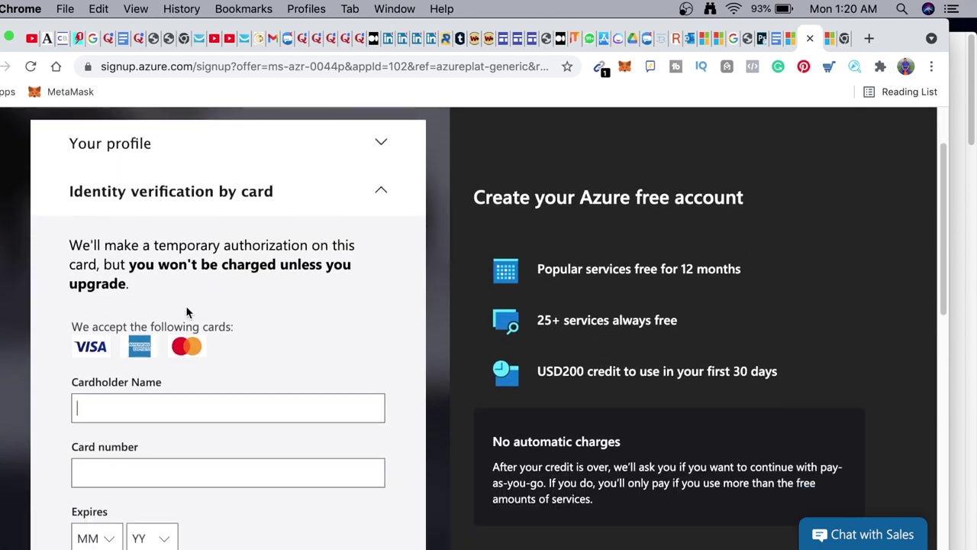
scroll(187, 305, "down", 4)
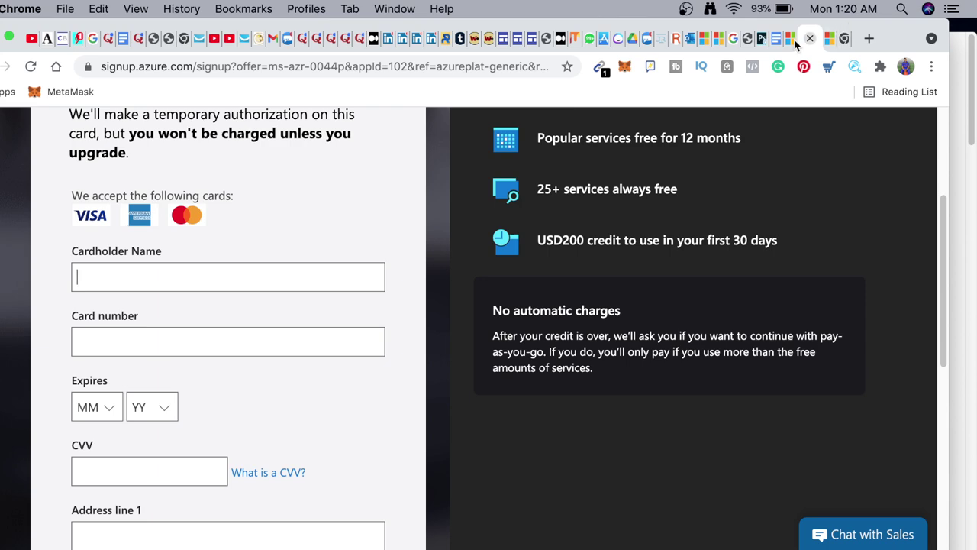
left_click(778, 41)
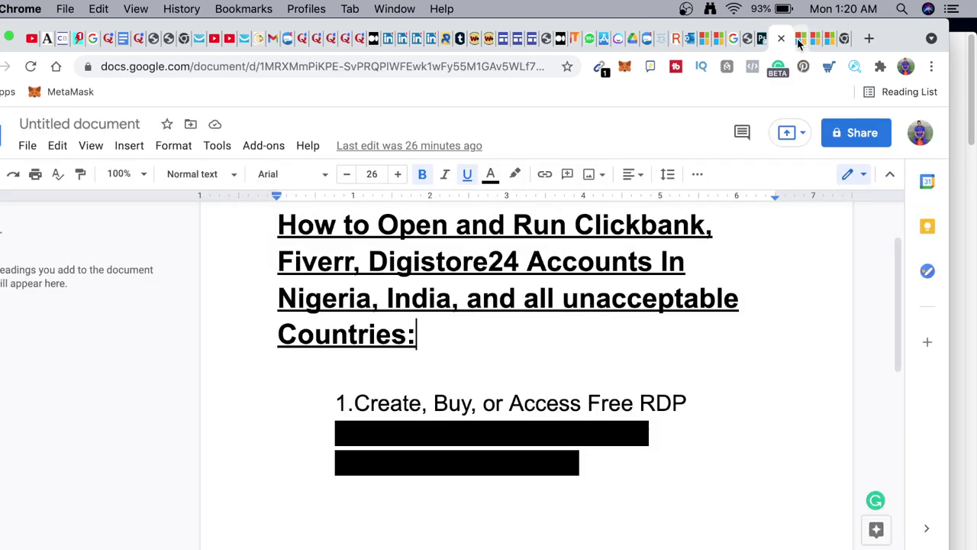
left_click(799, 42)
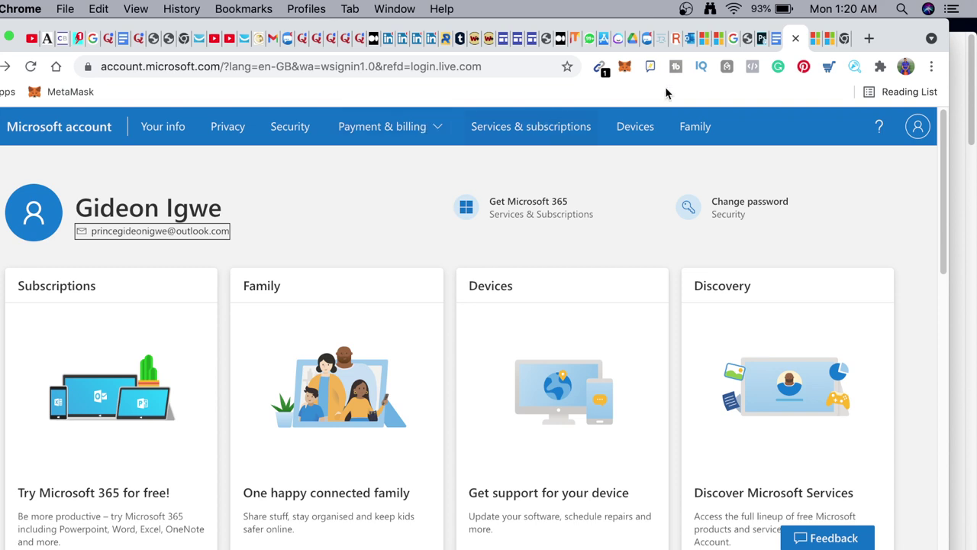
left_click(812, 41)
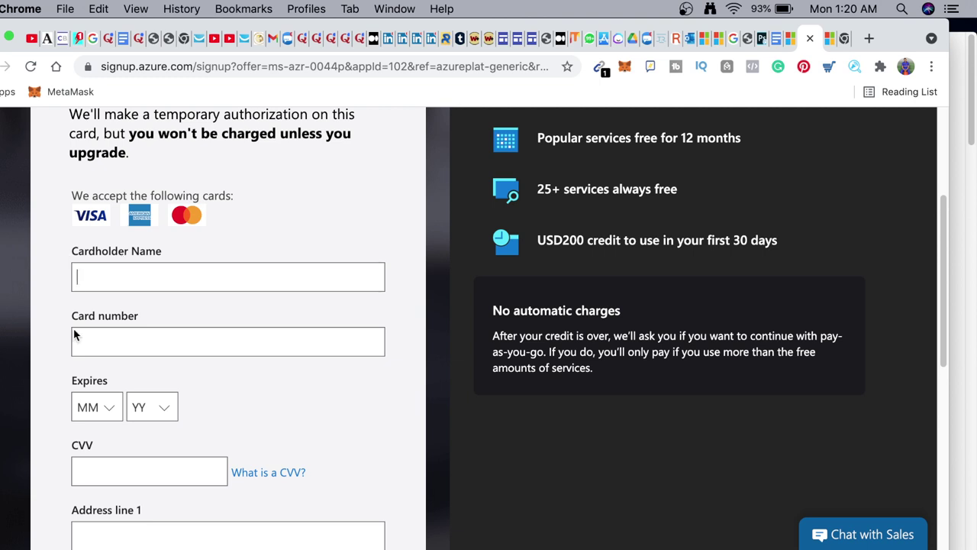
scroll(71, 409, "down", 1)
scroll(76, 397, "up", 3)
scroll(79, 389, "down", 6)
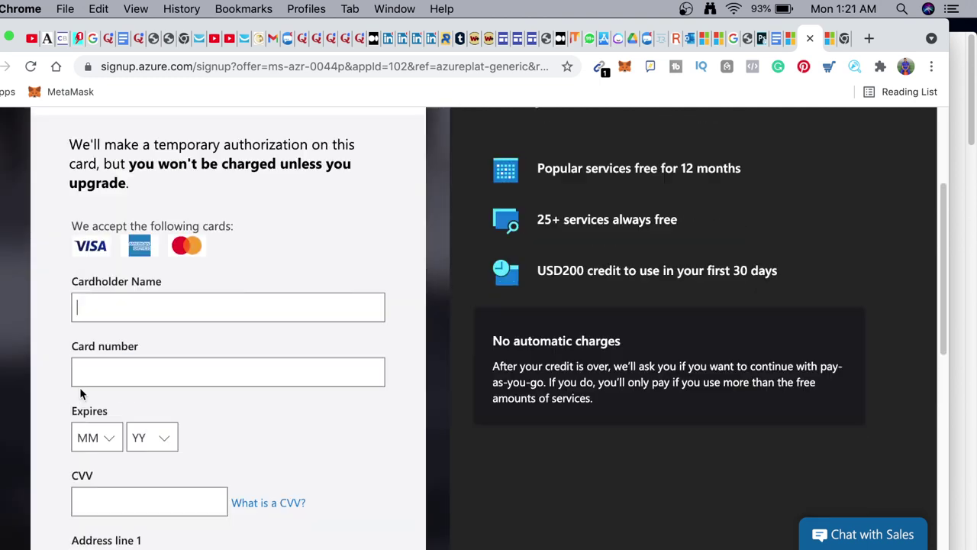
scroll(99, 376, "down", 5)
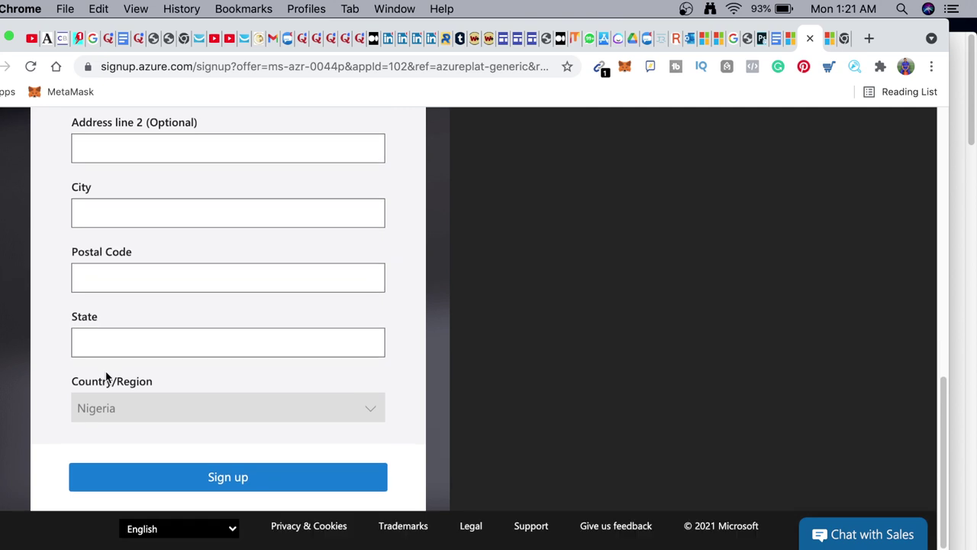
scroll(107, 370, "up", 3)
scroll(107, 370, "up", 5)
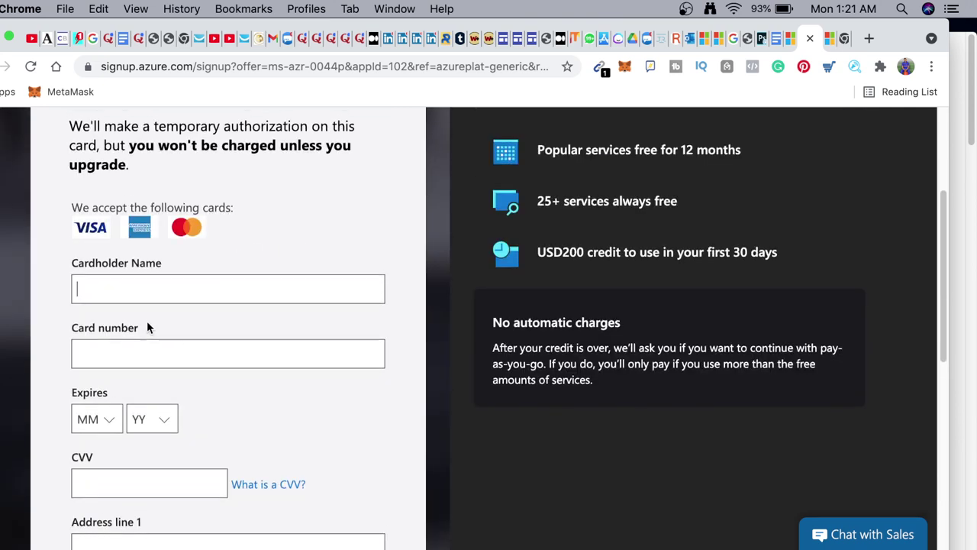
Fill in the cardholder details and work through the card and address form
left_click(164, 289)
scroll(220, 277, "down", 10)
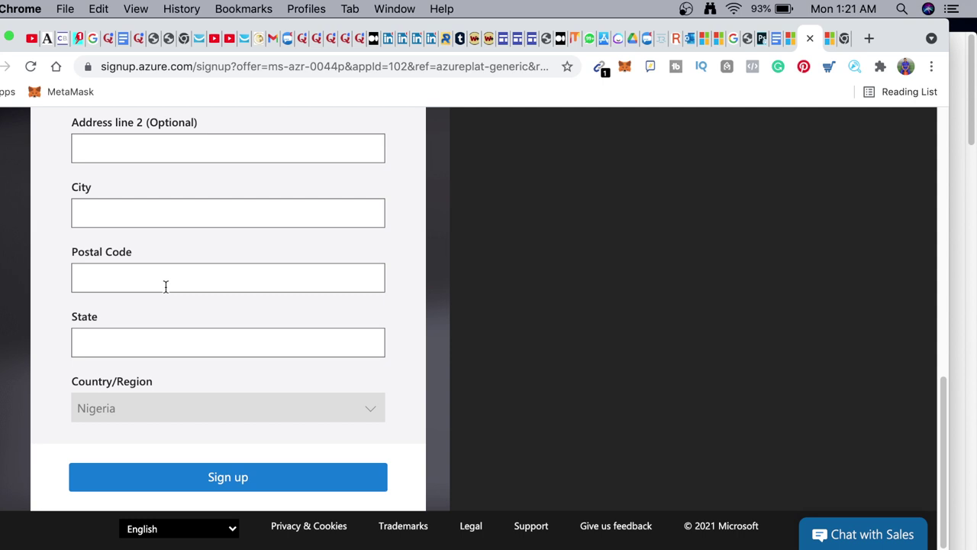
scroll(168, 275, "up", 5)
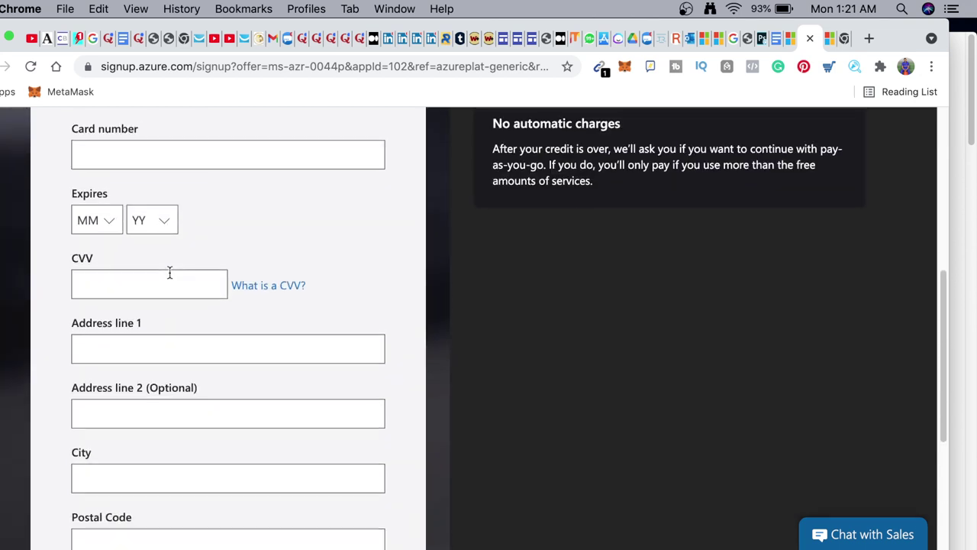
scroll(152, 261, "up", 2)
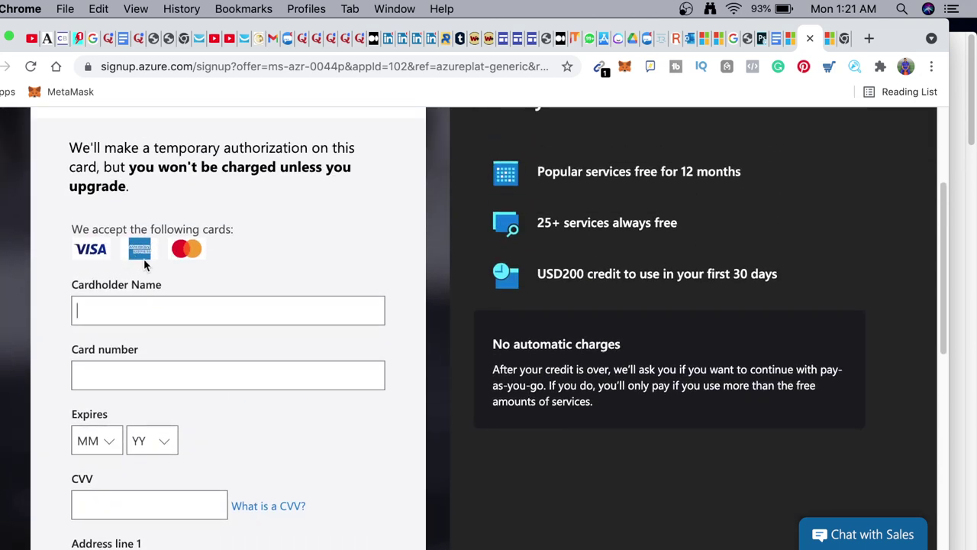
scroll(165, 298, "down", 7)
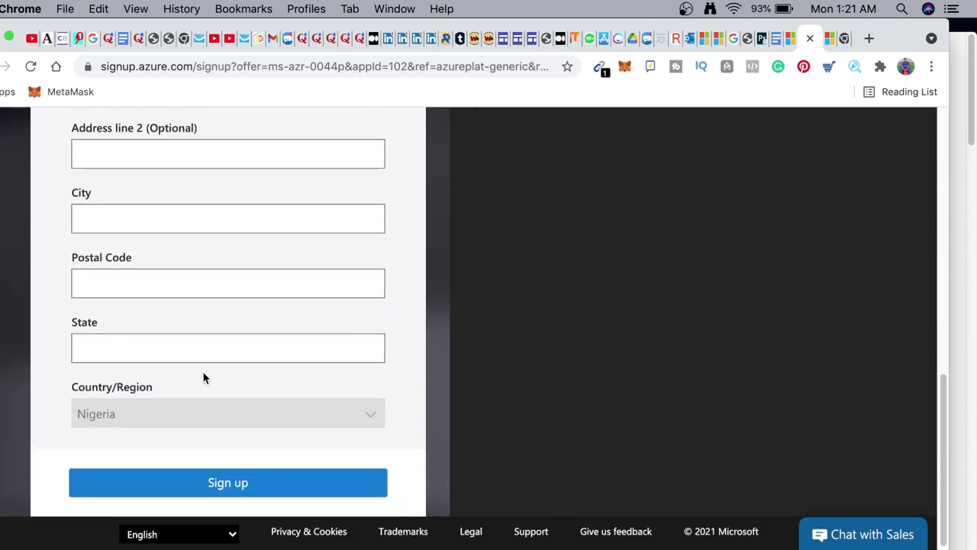
scroll(203, 370, "up", 7)
scroll(212, 352, "down", 3)
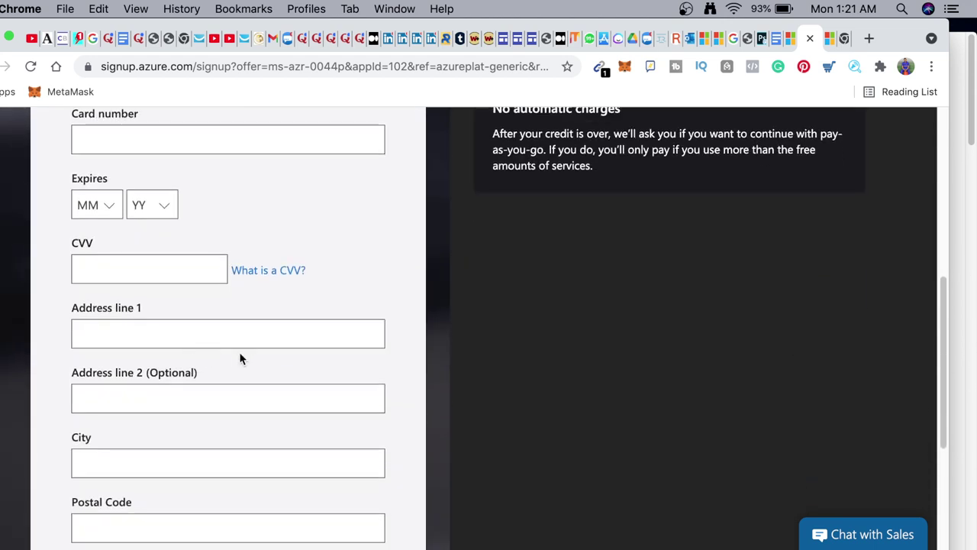
scroll(239, 356, "down", 3)
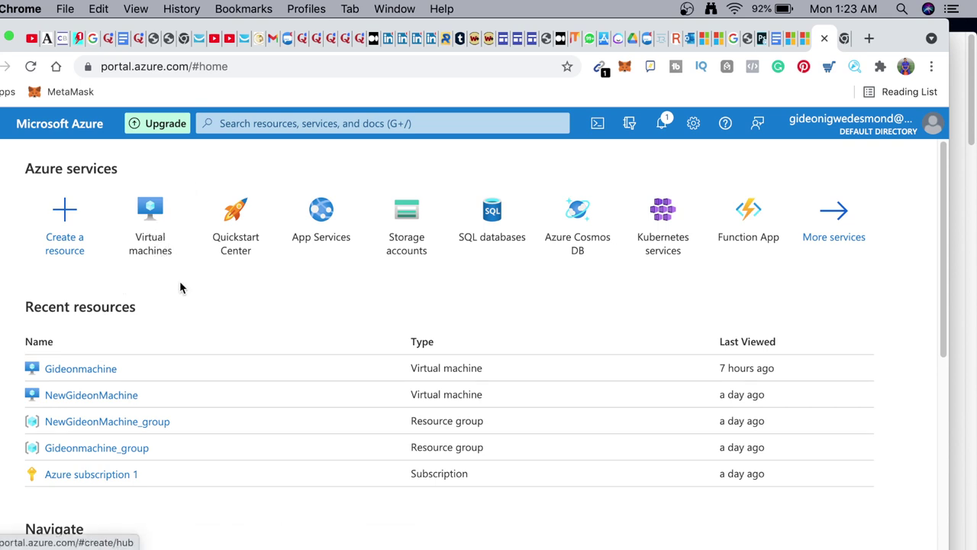
mouse_move(159, 237)
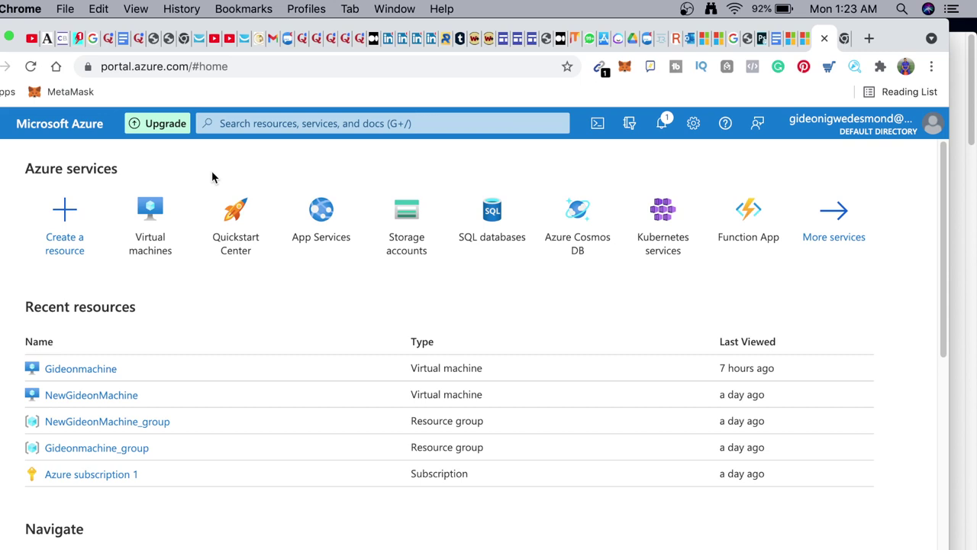
Open the Virtual machines list from the Azure services tiles
left_click(152, 233)
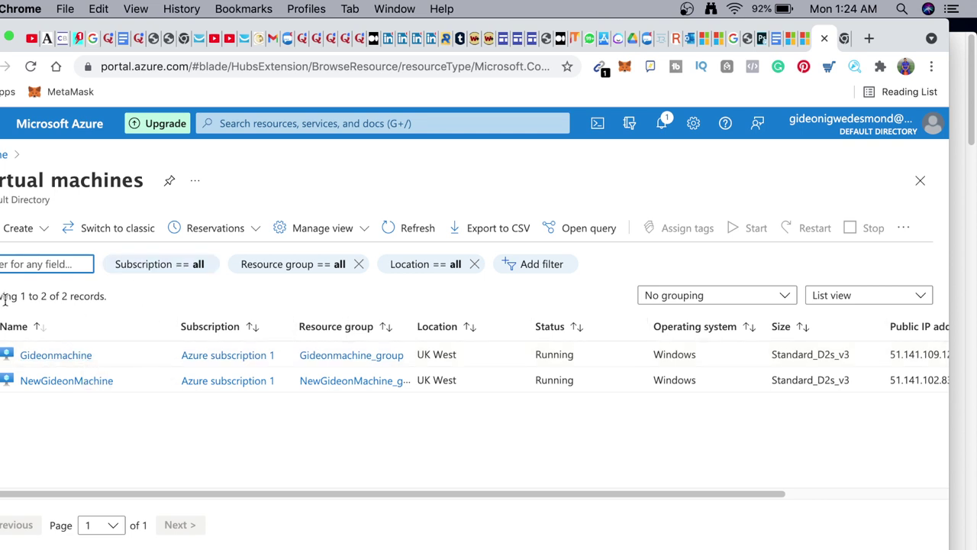
Start a new virtual machine via Create > Virtual machine
left_click(22, 228)
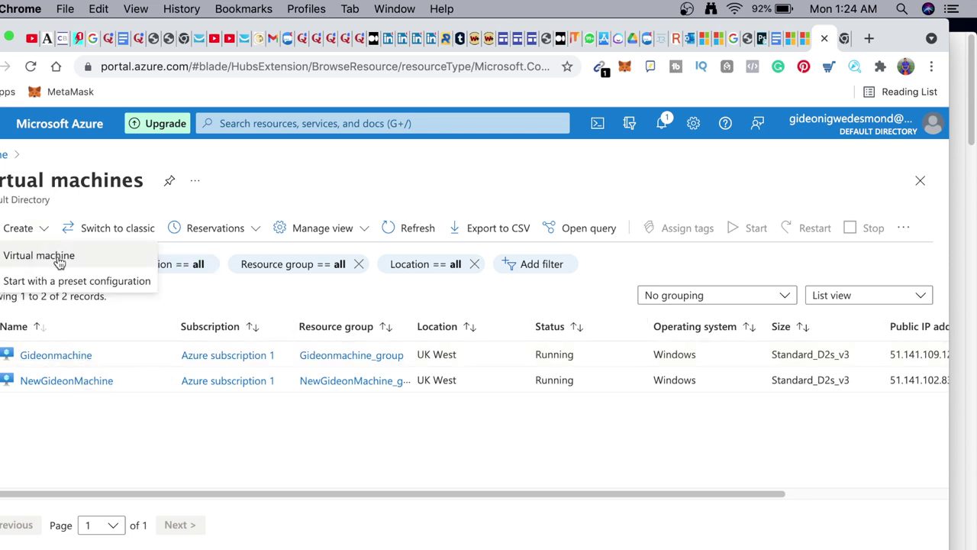
left_click(50, 259)
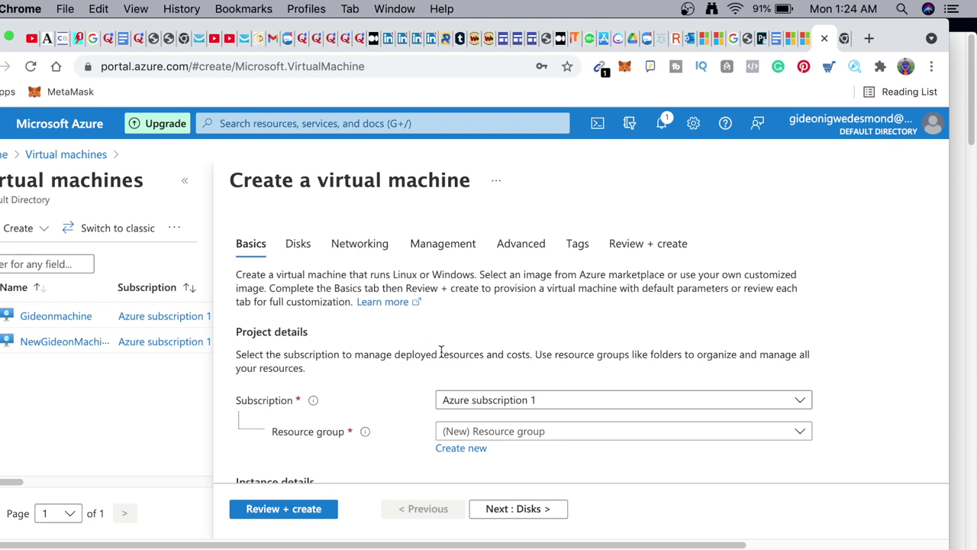
scroll(442, 352, "down", 4)
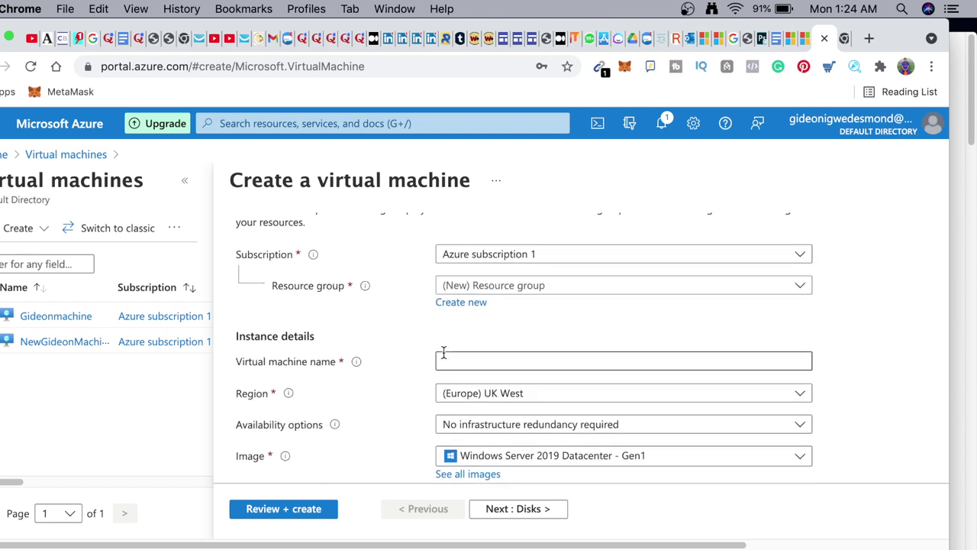
scroll(443, 353, "up", 3)
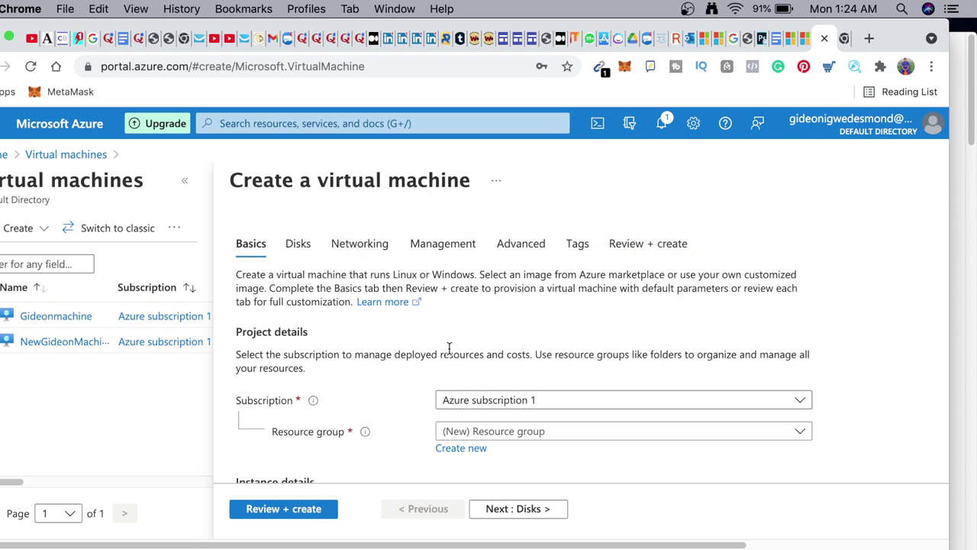
scroll(427, 358, "down", 1)
scroll(452, 362, "up", 1)
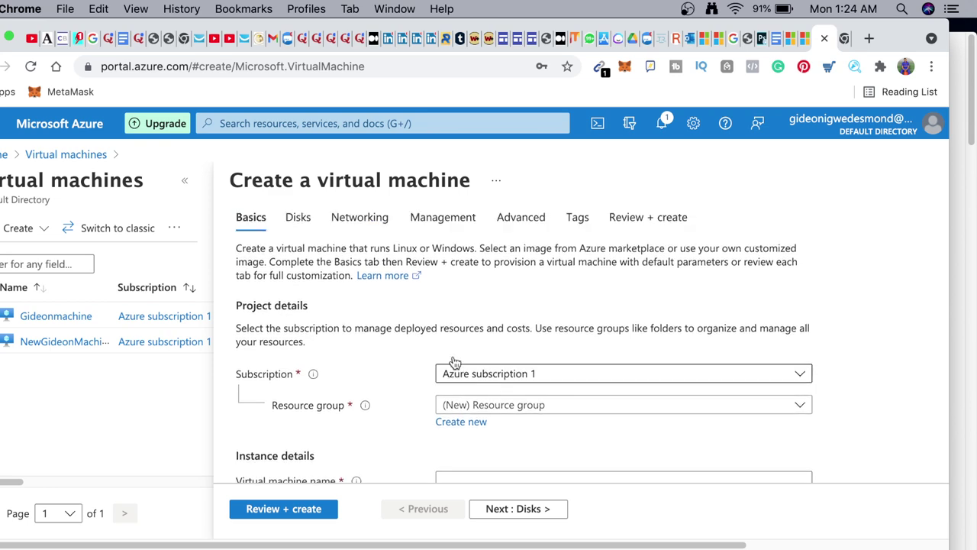
scroll(425, 380, "down", 1)
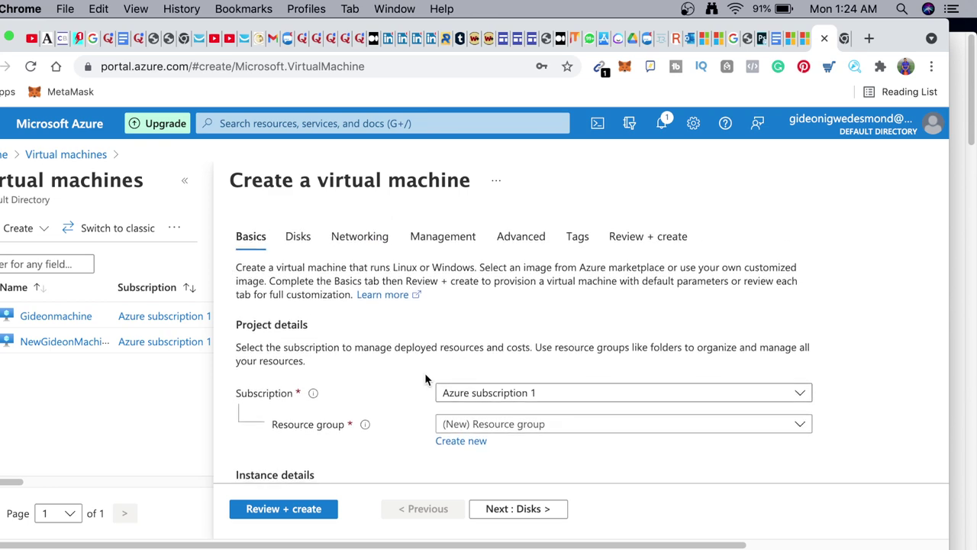
scroll(425, 373, "down", 1)
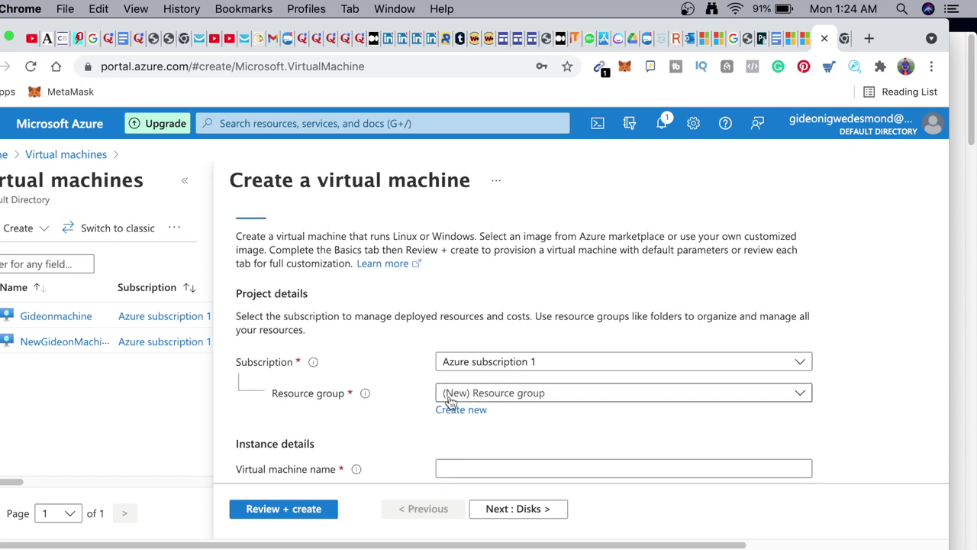
scroll(449, 402, "down", 3)
scroll(450, 402, "down", 1)
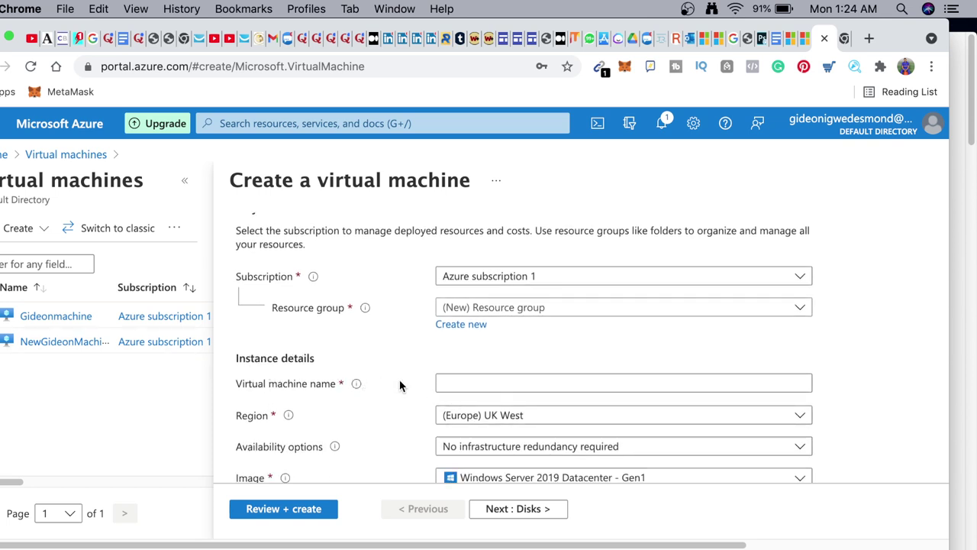
left_click(479, 389)
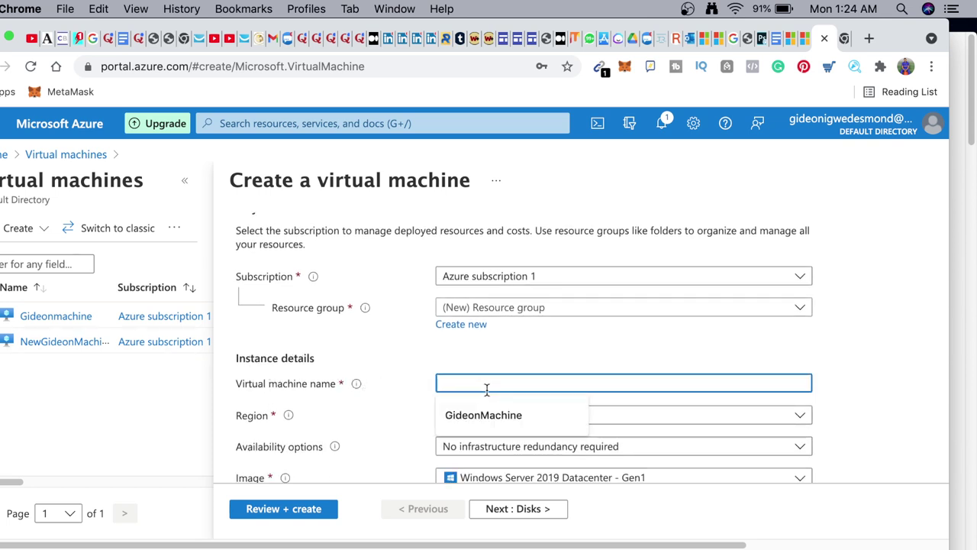
Name the new VM with the suggested name plus 1, then select its region
left_click(485, 417)
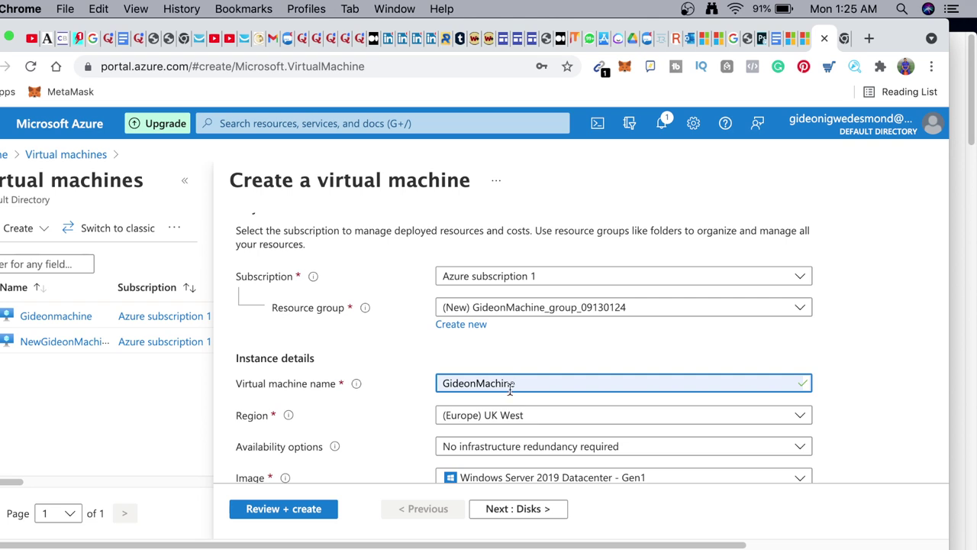
type("1")
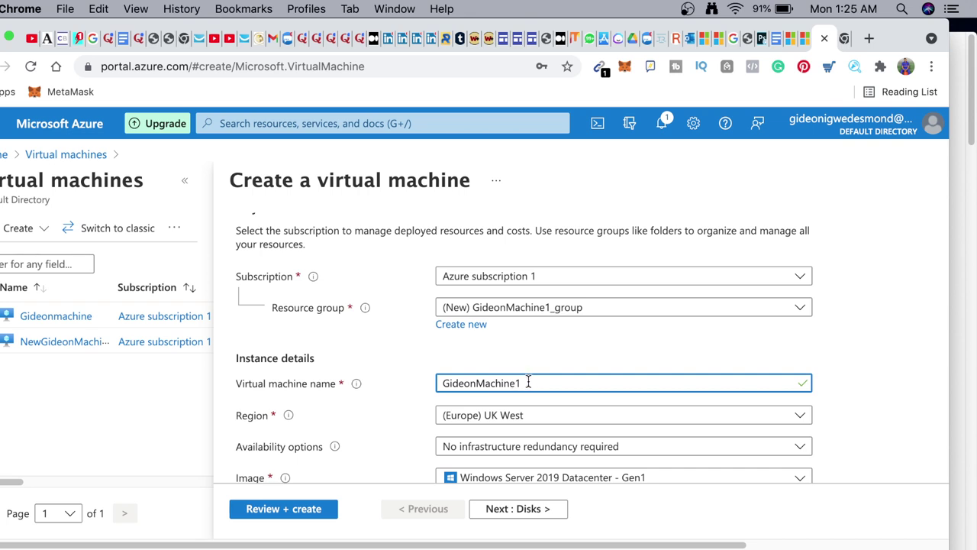
scroll(482, 422, "down", 1)
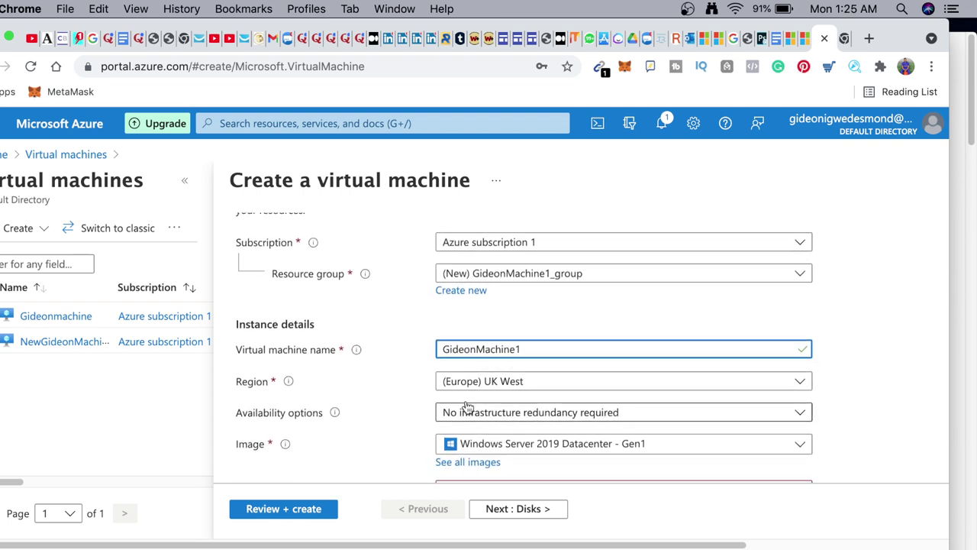
left_click(556, 386)
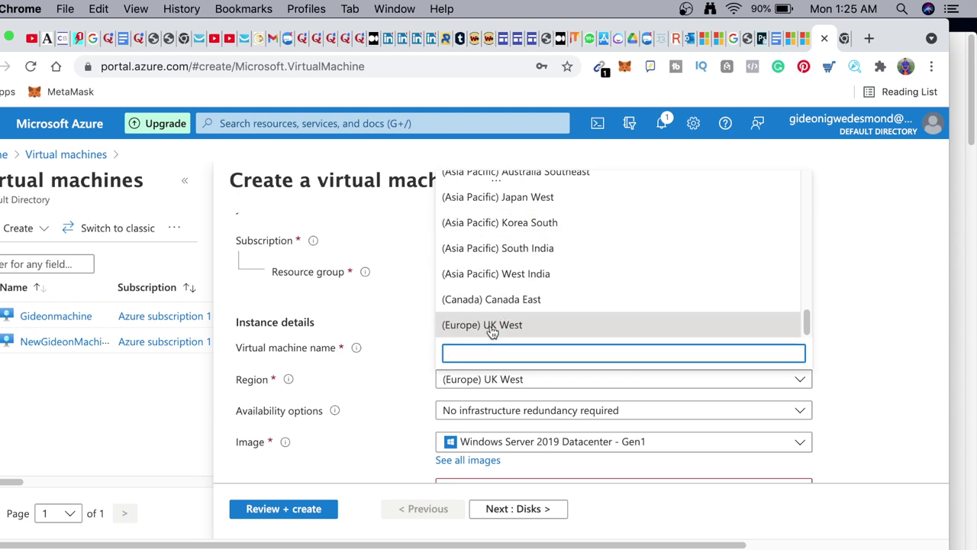
Keep region (Europe) UK West with no infrastructure redundancy required
left_click(491, 329)
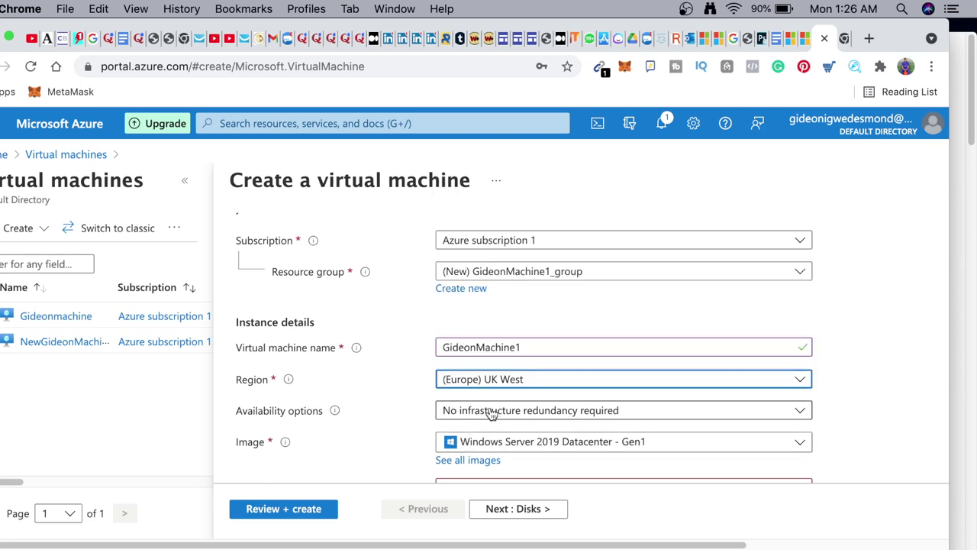
scroll(349, 415, "up", 2)
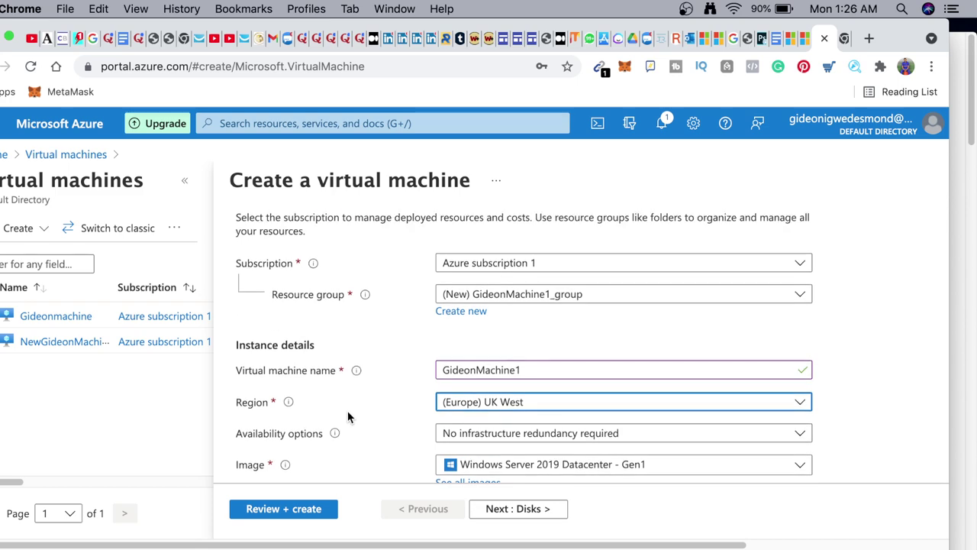
scroll(351, 416, "down", 2)
scroll(350, 417, "down", 1)
scroll(349, 416, "down", 2)
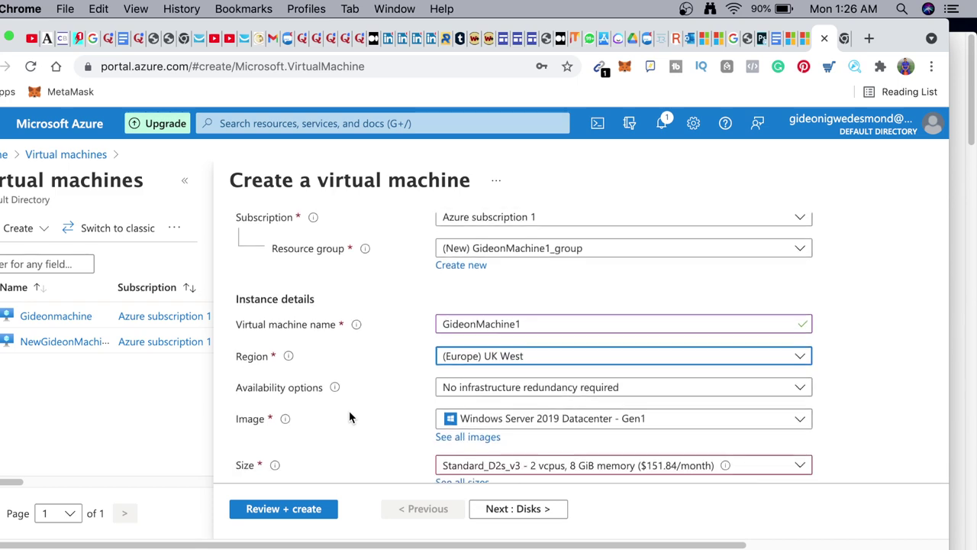
left_click(658, 387)
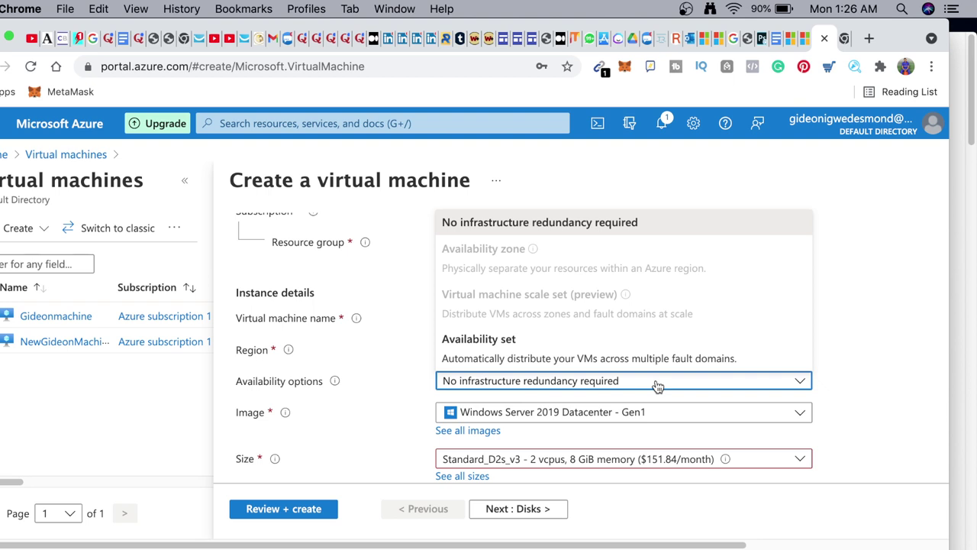
left_click(659, 386)
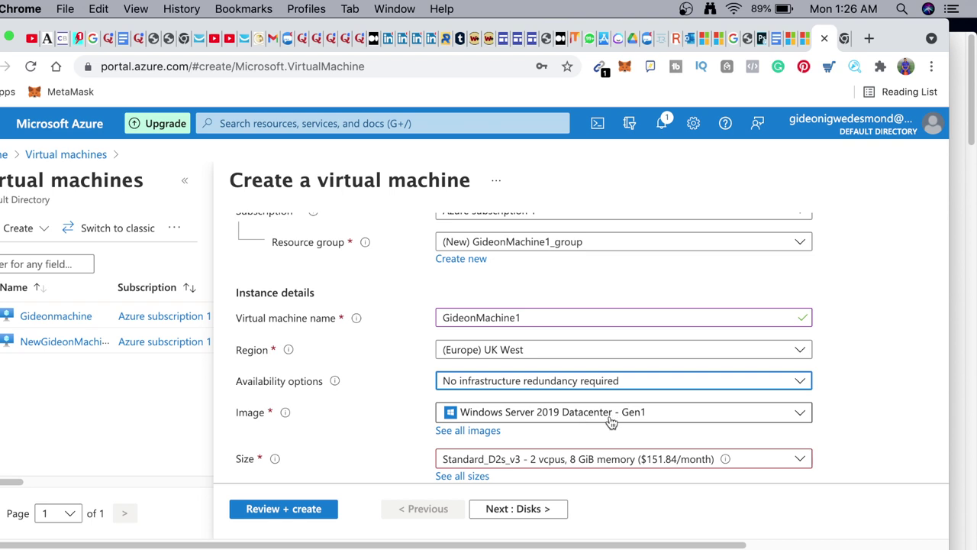
Keep Windows Server 2019 Datacenter - Gen1 as the VM image
left_click(724, 417)
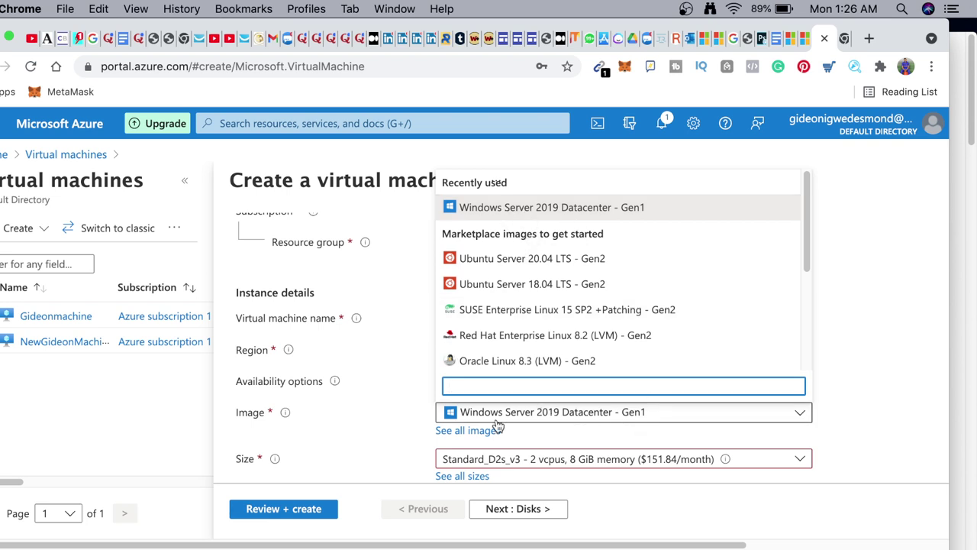
left_click(419, 409)
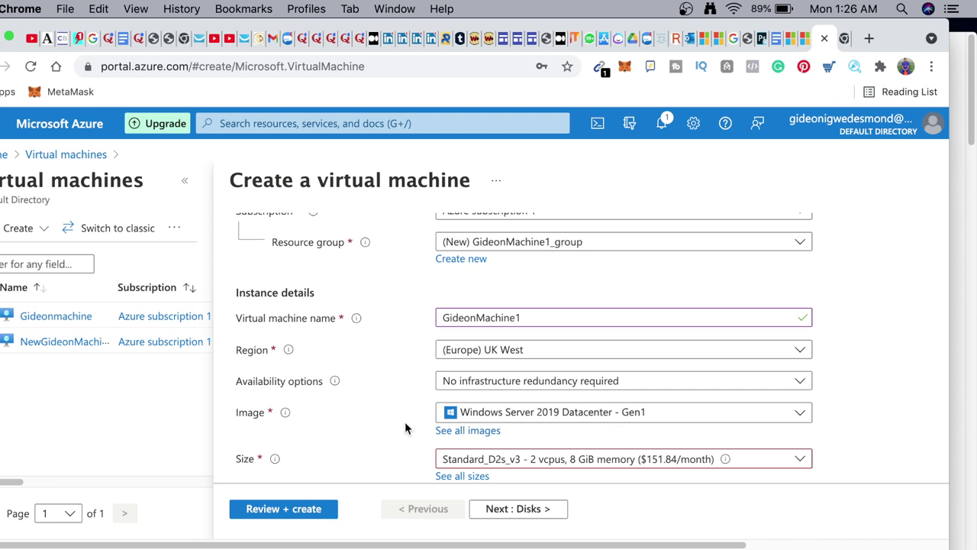
scroll(404, 420, "up", 1)
scroll(404, 425, "down", 3)
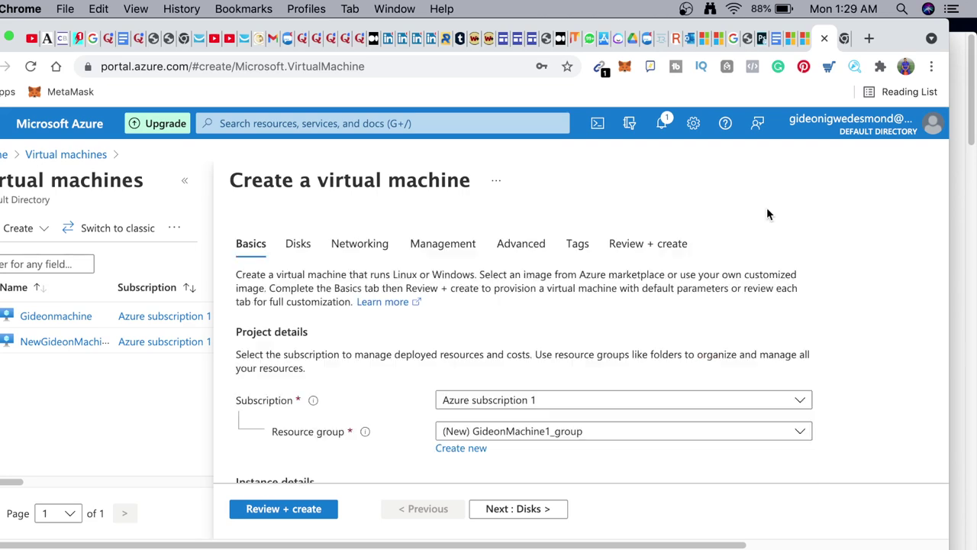
scroll(657, 389, "down", 5)
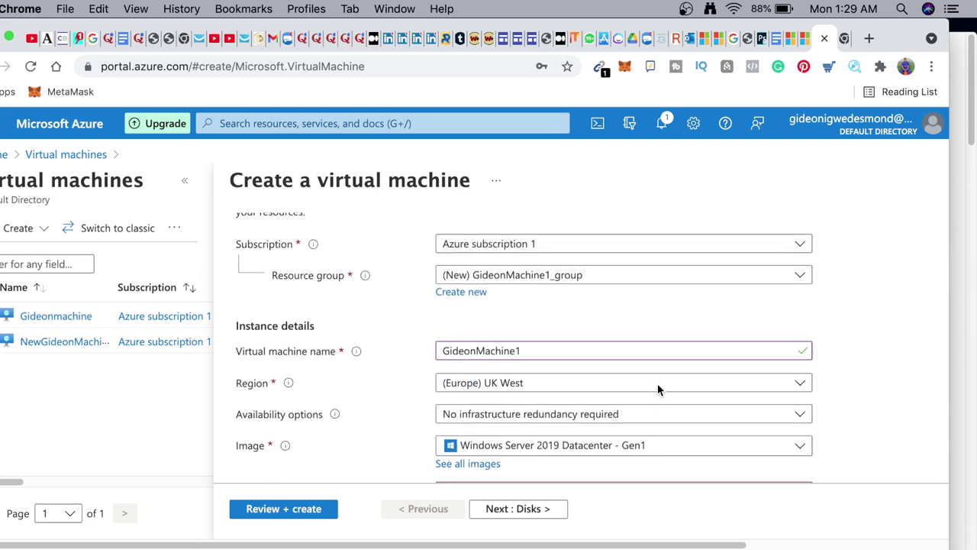
scroll(497, 327, "up", 1)
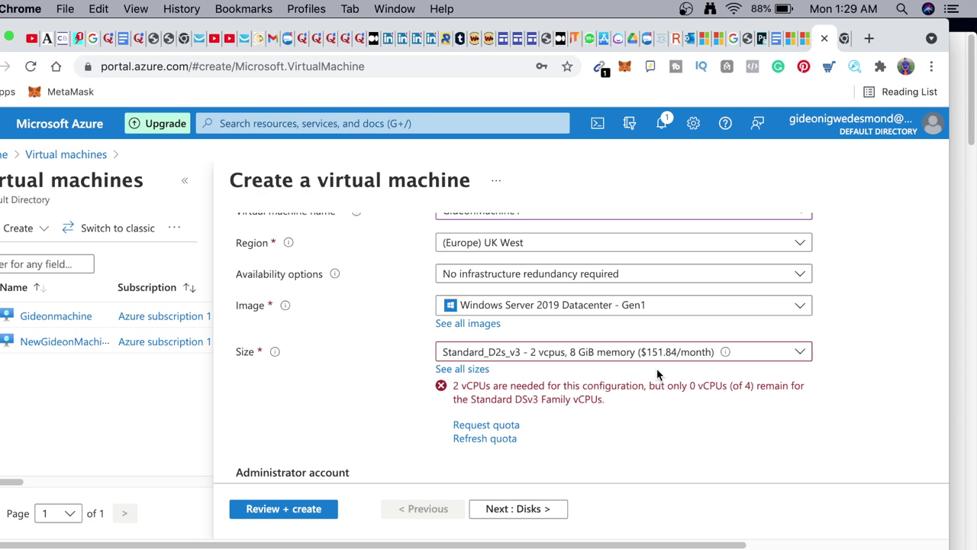
left_click(753, 352)
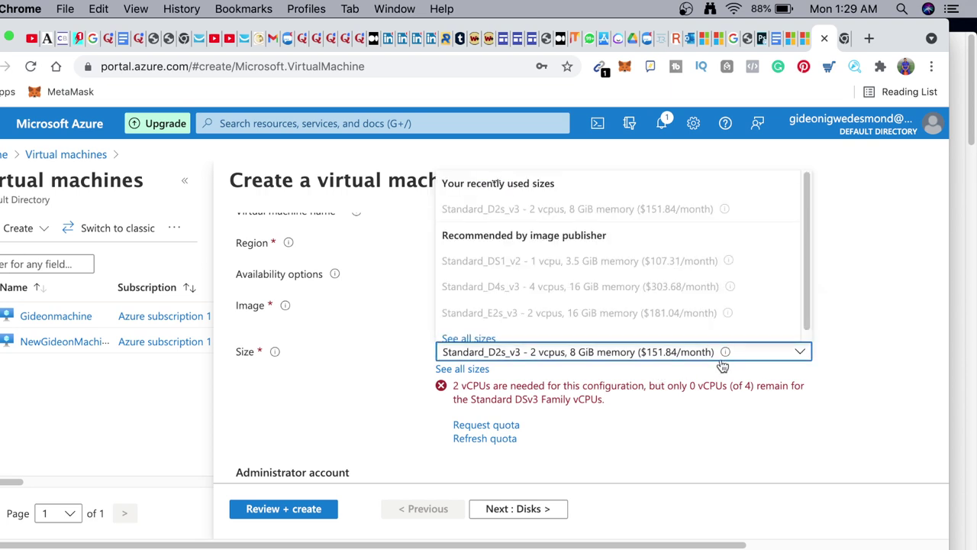
left_click(480, 355)
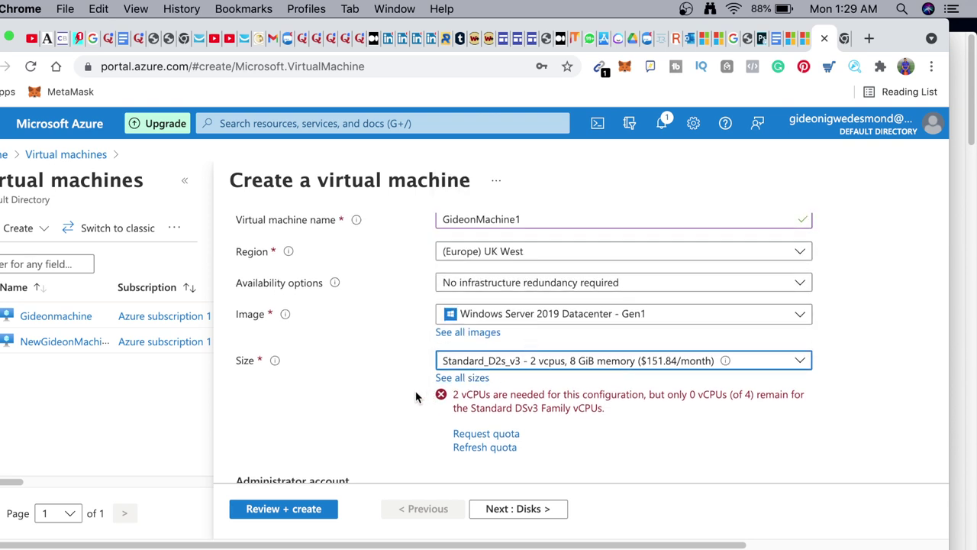
left_click(397, 375)
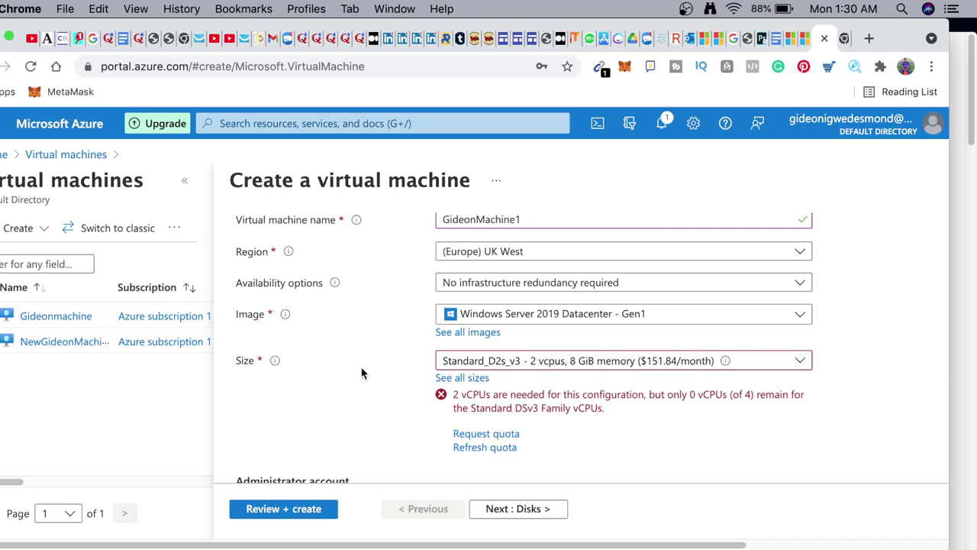
scroll(363, 373, "down", 2)
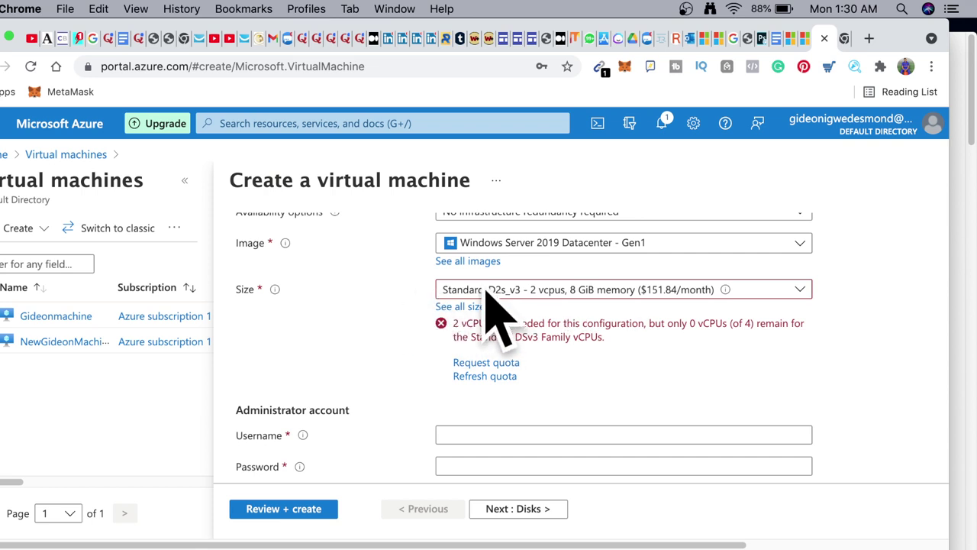
scroll(458, 356, "down", 2)
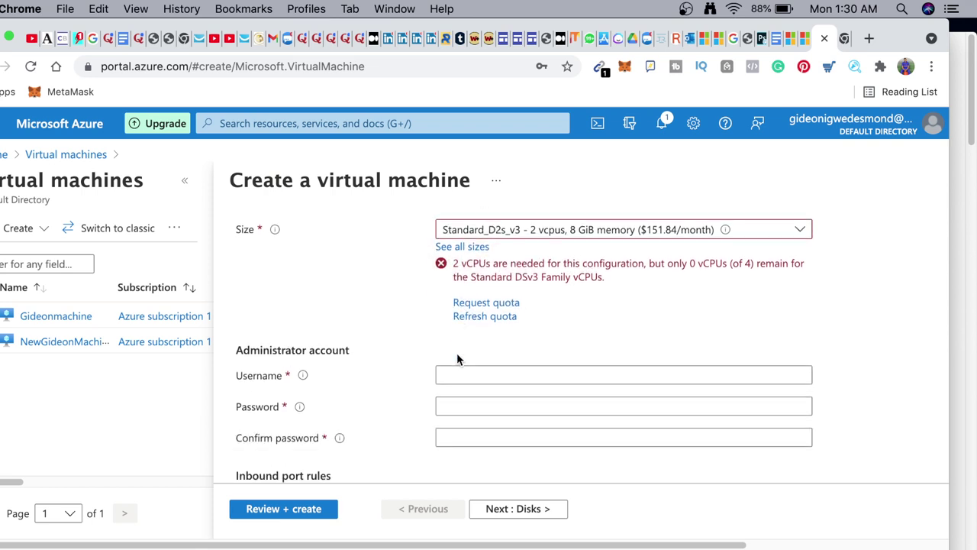
Enter the administrator username, correcting a mistyped first attempt
left_click(473, 372)
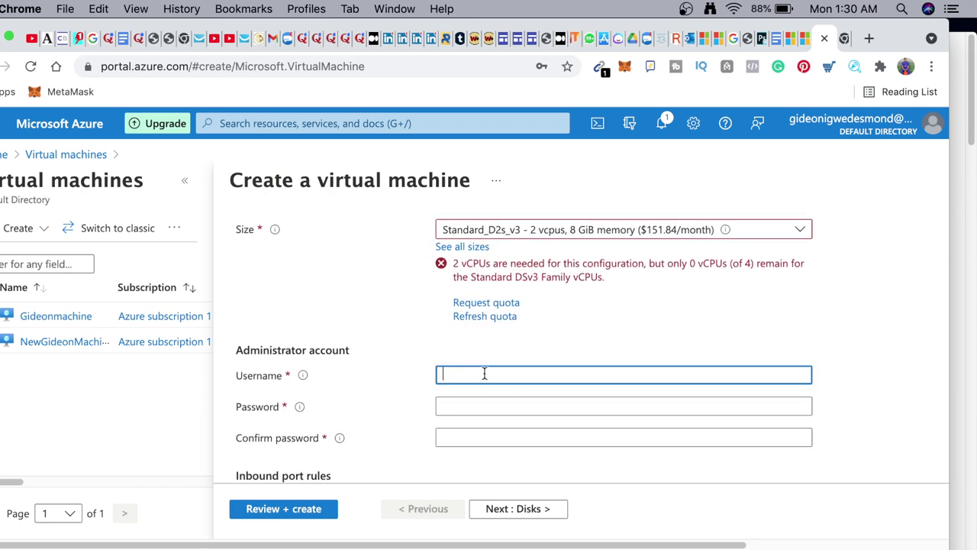
type("princeg")
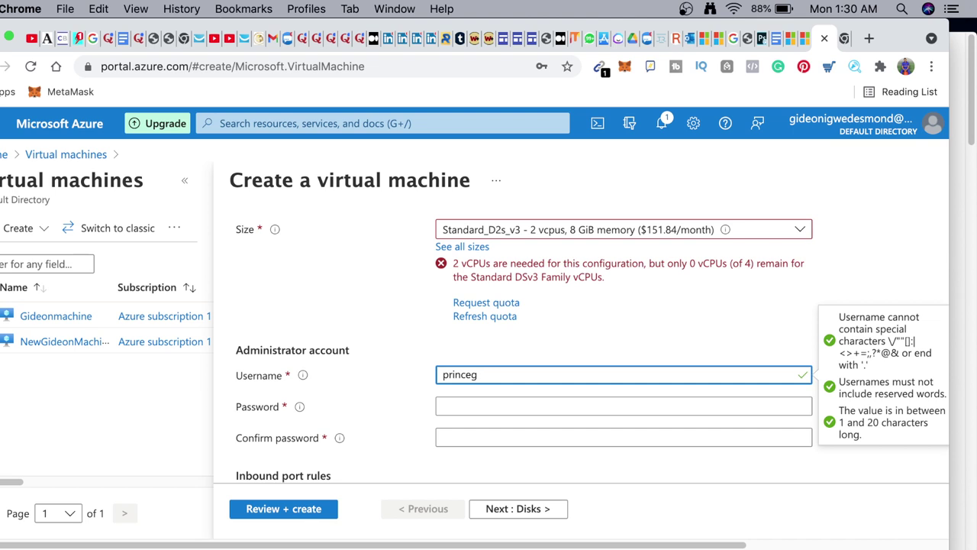
key("BackSpace")
key("BackSpace")
key("BackSpace")
key("BackSpace")
key("BackSpace")
type("bo")
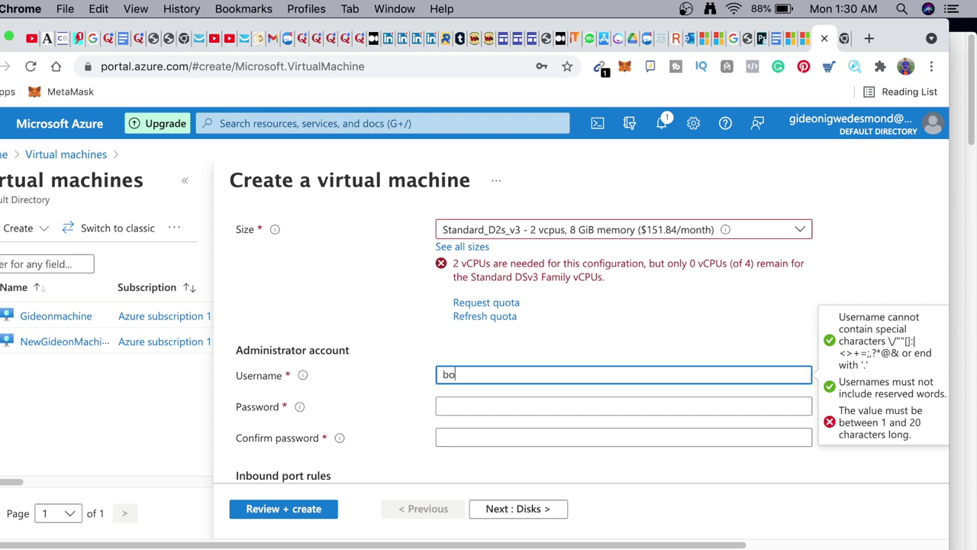
type("ssgi")
type("deon")
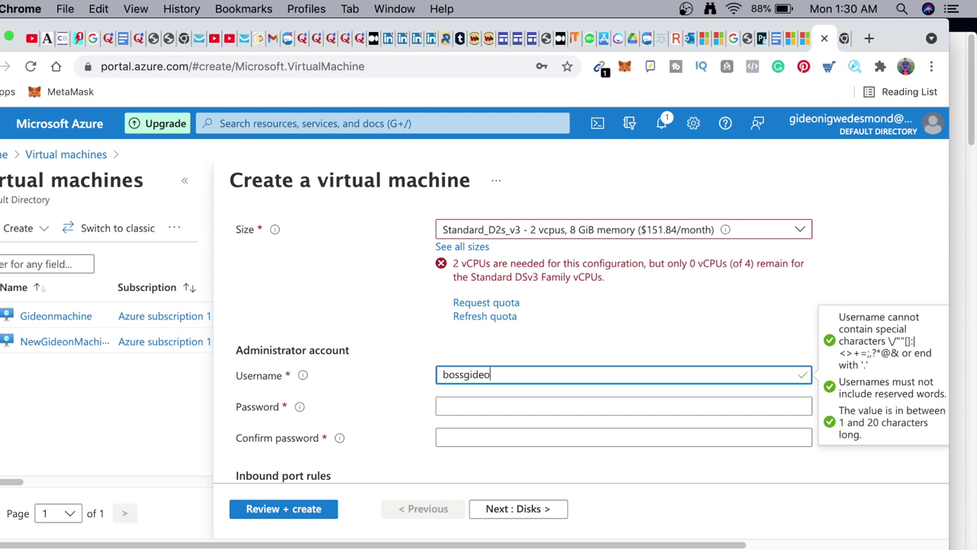
Type the admin password and confirm it in the Confirm password field
left_click(486, 407)
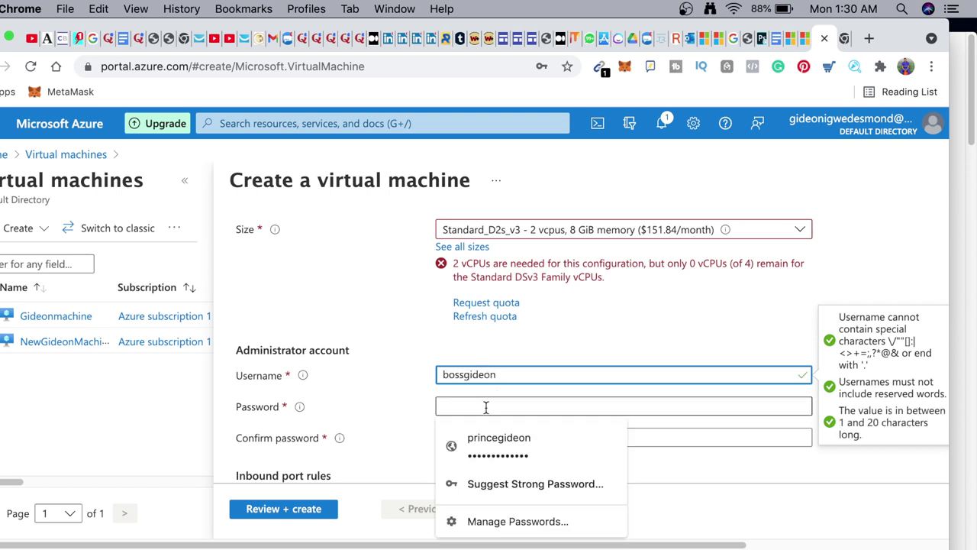
type("••")
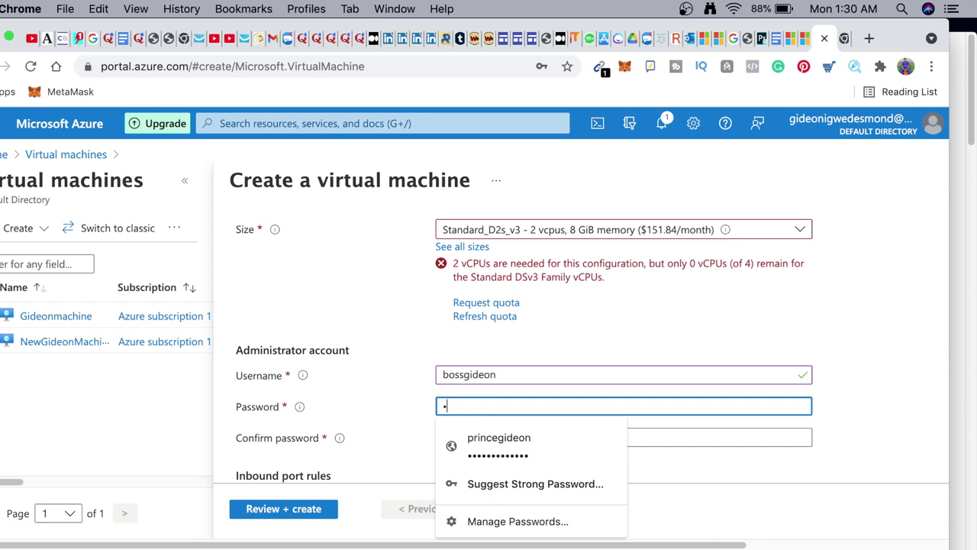
type("•••")
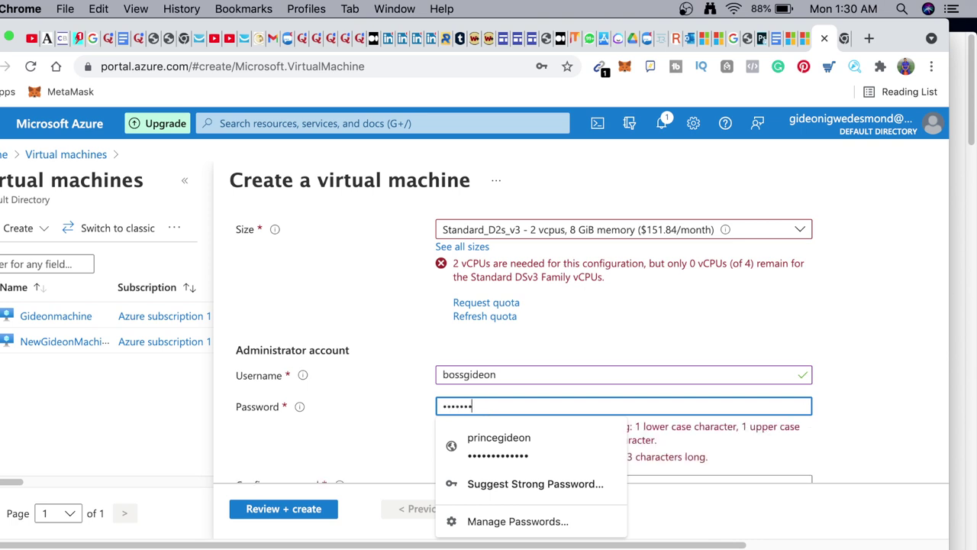
type("•••••••")
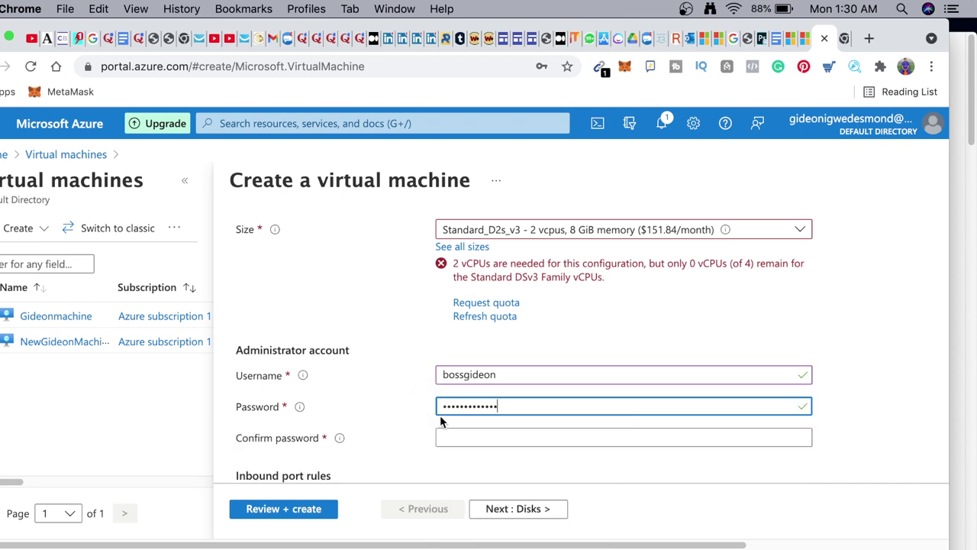
left_click(476, 435)
type("•")
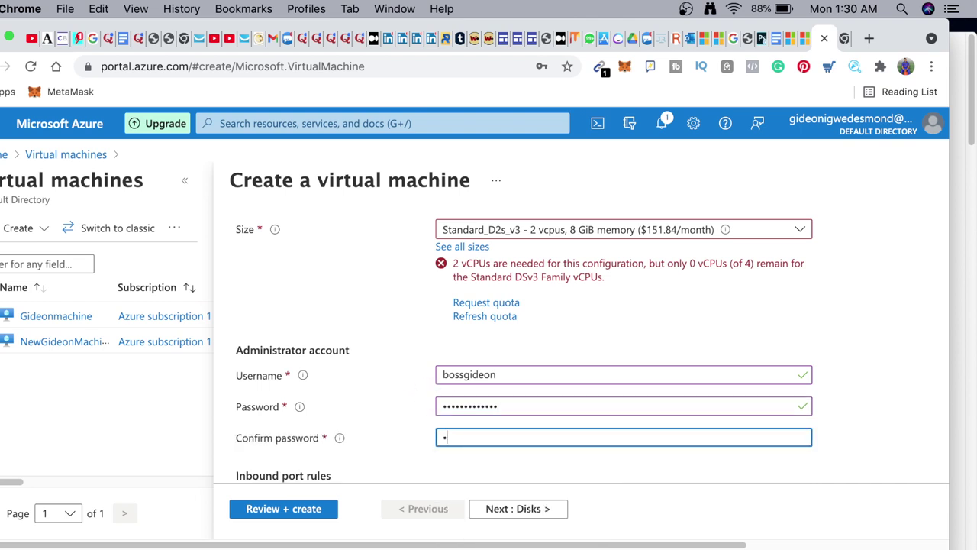
type("••••••")
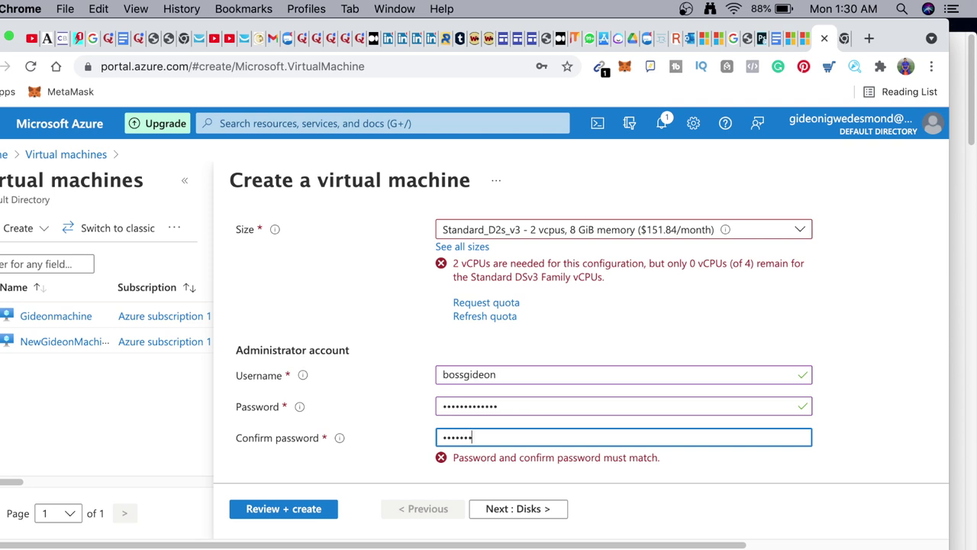
type("••")
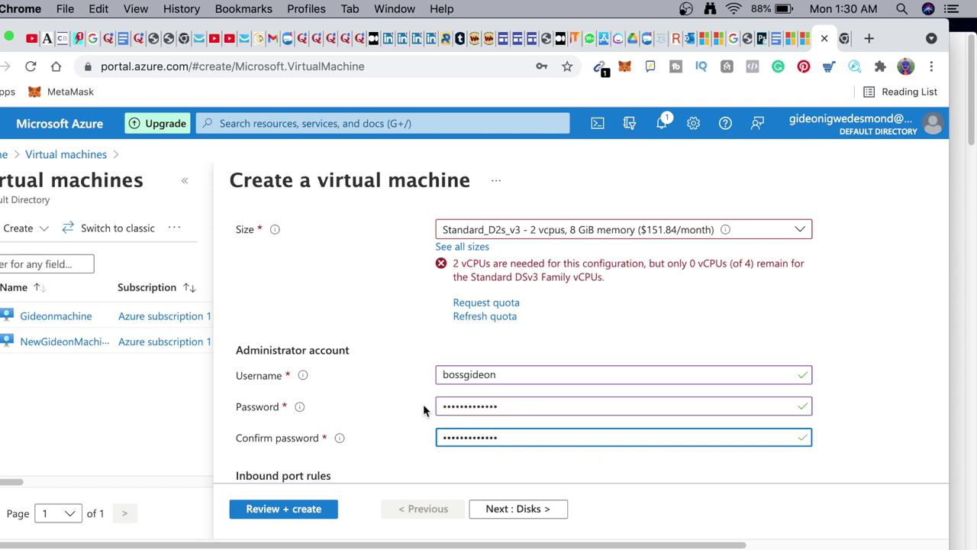
left_click(413, 406)
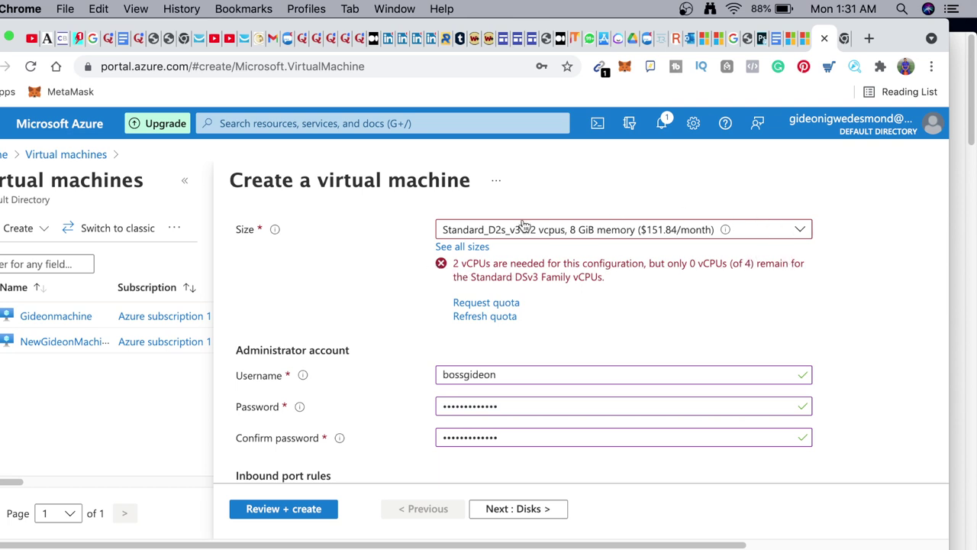
Scroll past inbound port rules and licensing and advance to Disks
scroll(413, 267, "up", 1)
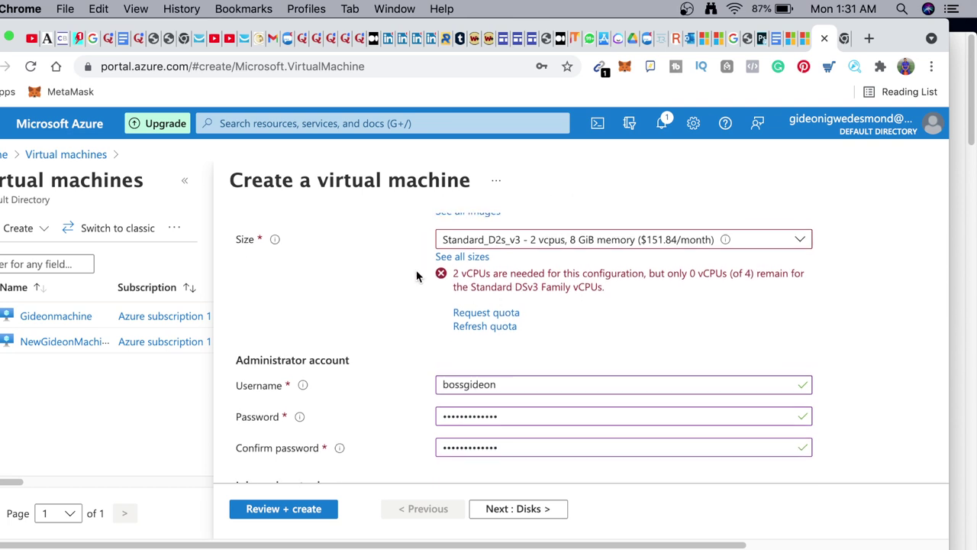
scroll(418, 279, "down", 3)
scroll(420, 285, "down", 4)
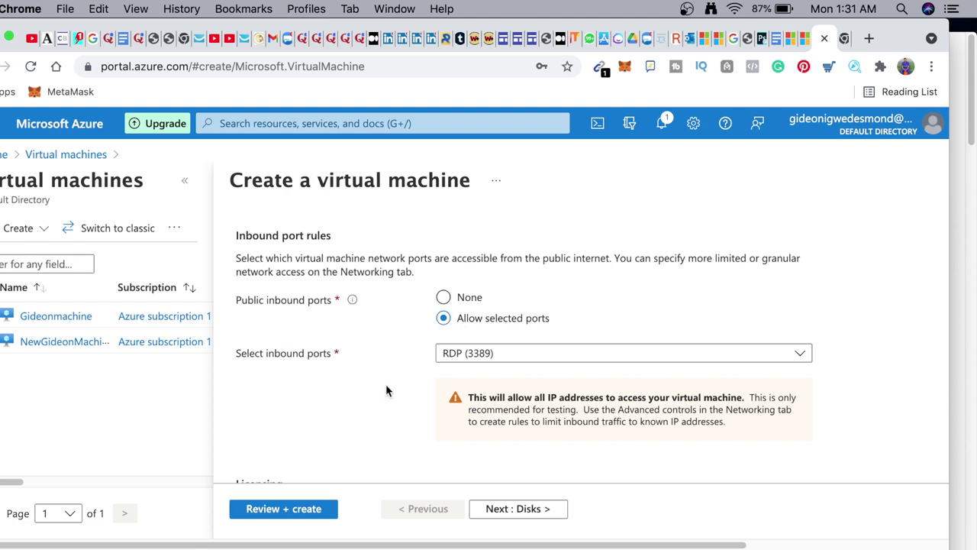
scroll(397, 392, "down", 3)
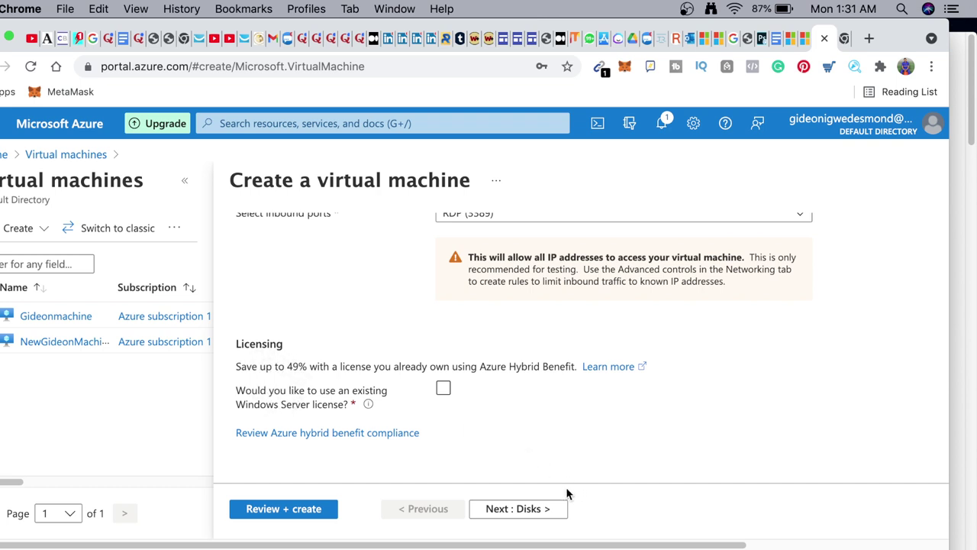
left_click(518, 511)
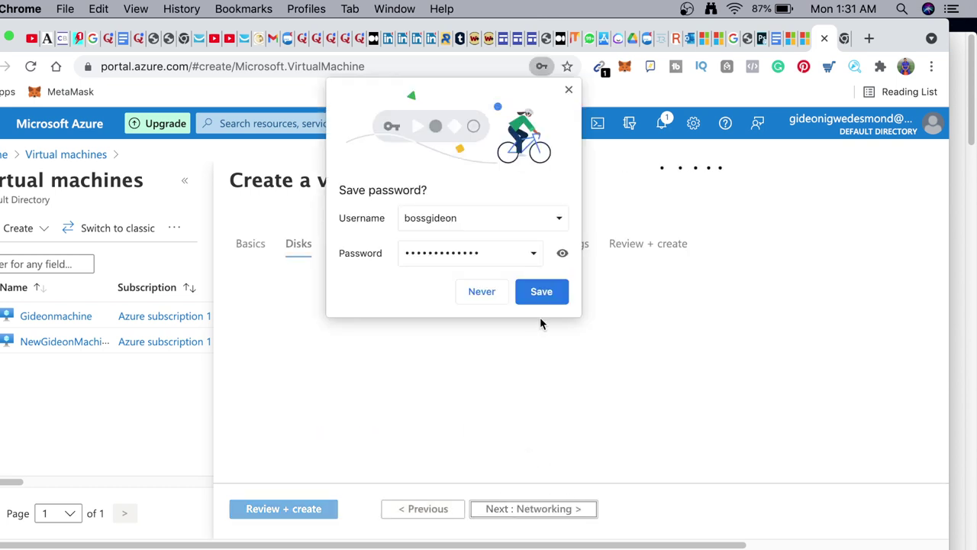
Save the new Azure login in Chrome's password manager
left_click(540, 296)
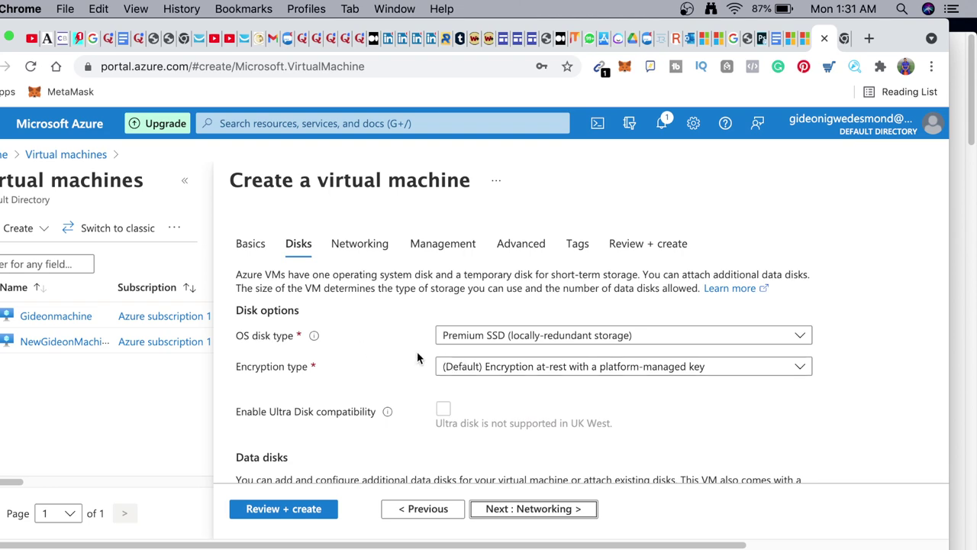
scroll(417, 352, "down", 2)
scroll(420, 358, "down", 3)
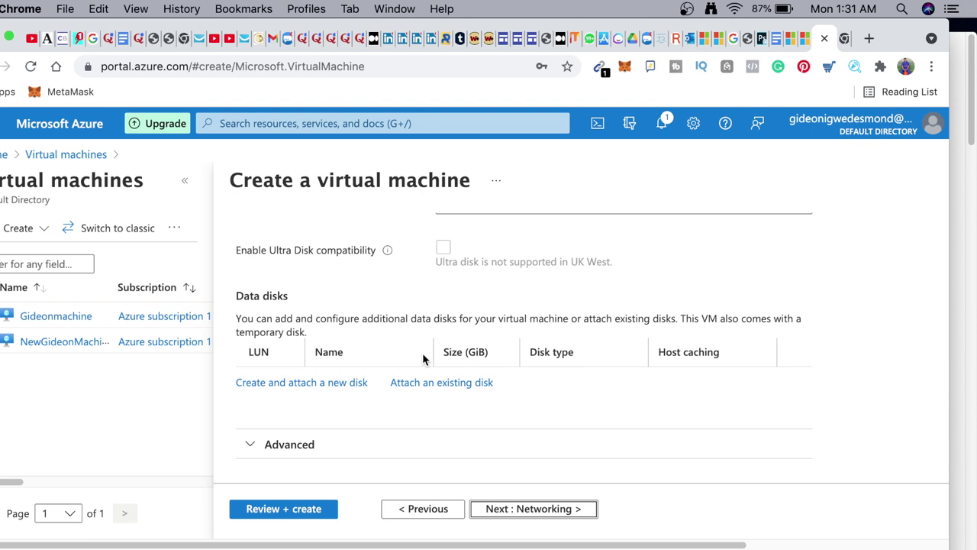
scroll(422, 359, "up", 4)
Keep the OS disk type at Premium SSD (locally-redundant storage) and check Data disks
left_click(524, 338)
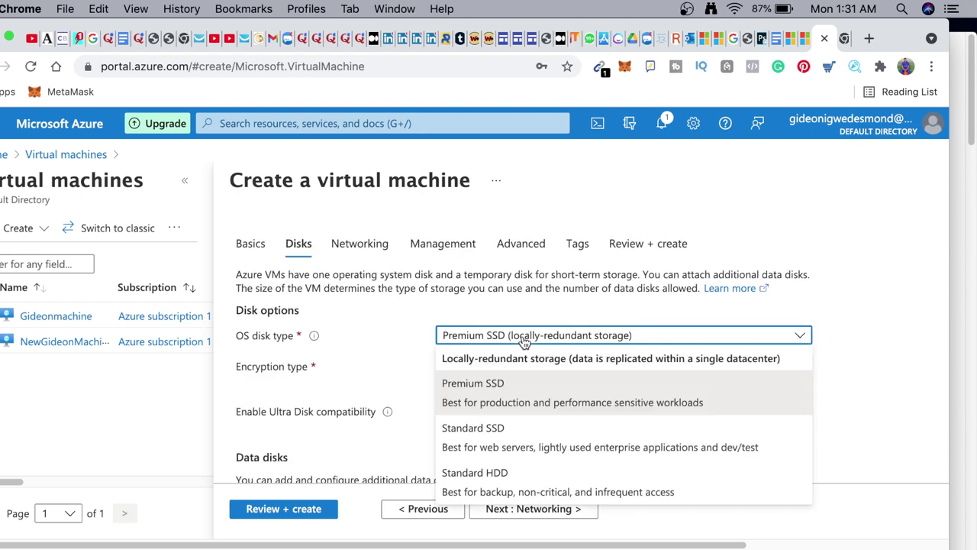
left_click(524, 339)
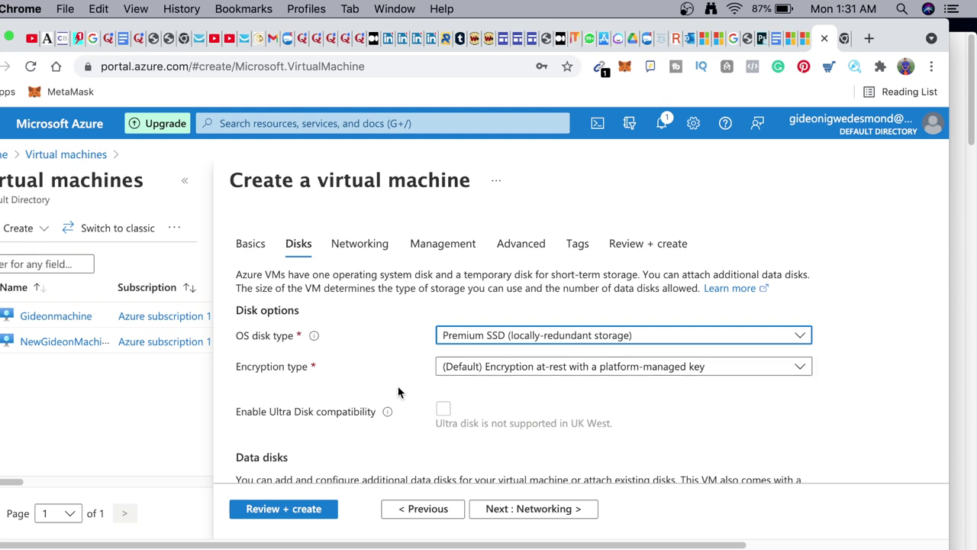
scroll(397, 389, "down", 3)
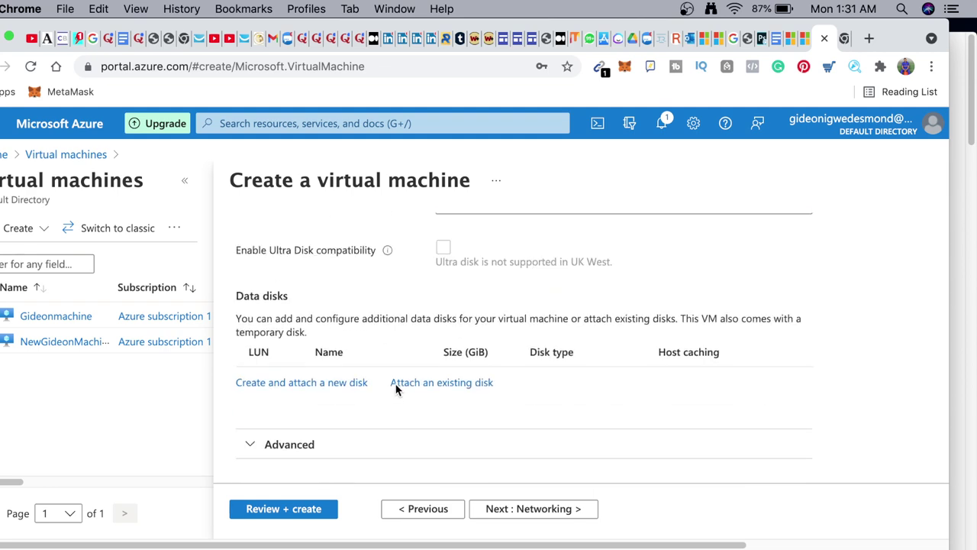
Review Networking (new virtual network, 10.2.0.0/24 subnet, accelerated networking) and continue to Management
left_click(556, 513)
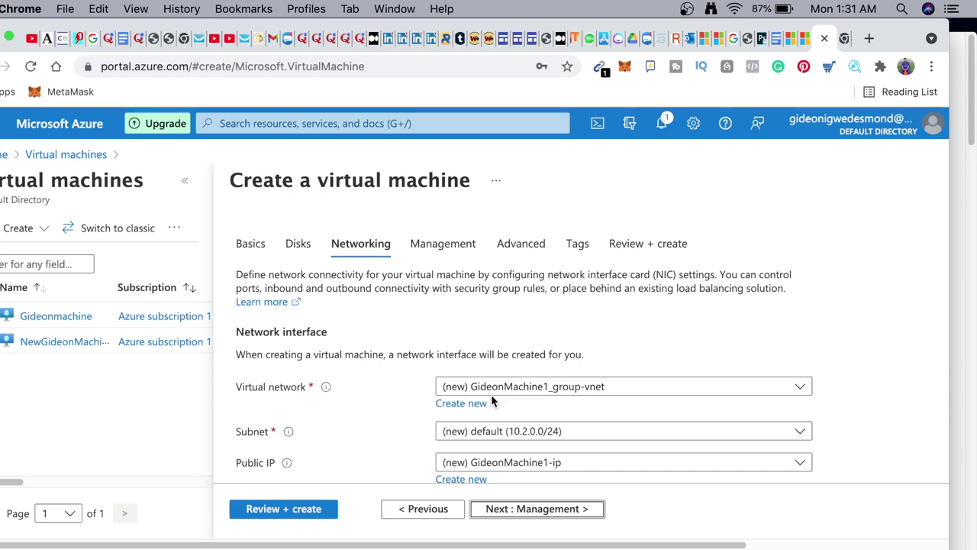
scroll(488, 397, "down", 5)
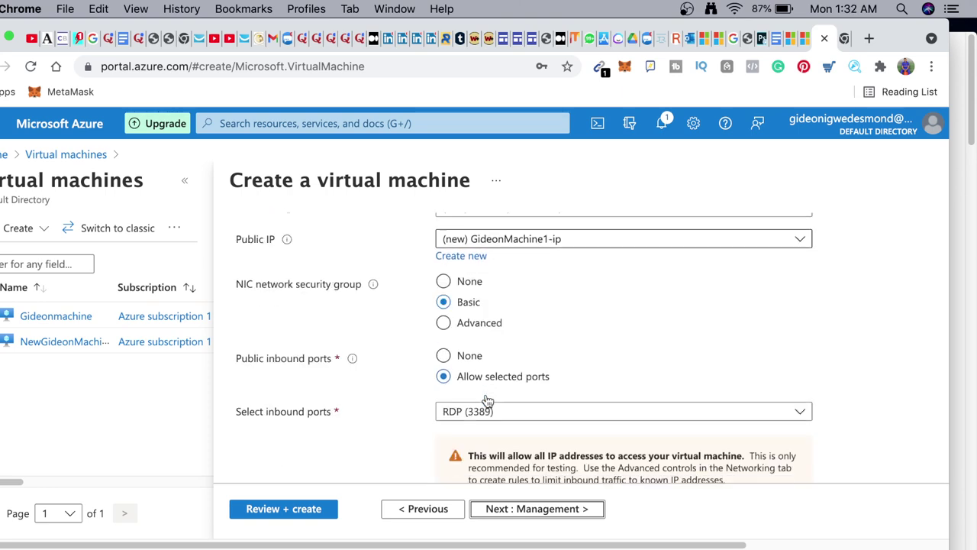
scroll(468, 319, "down", 3)
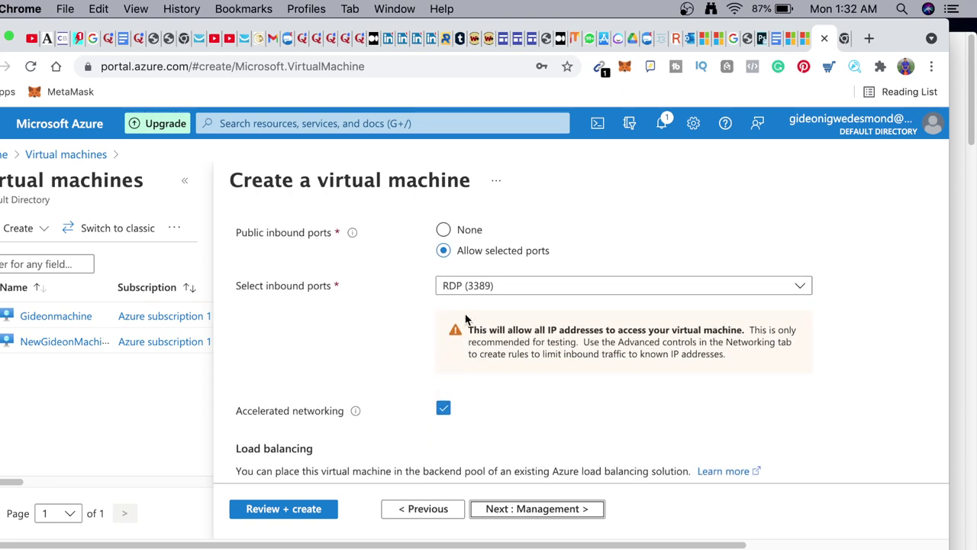
scroll(469, 370, "down", 2)
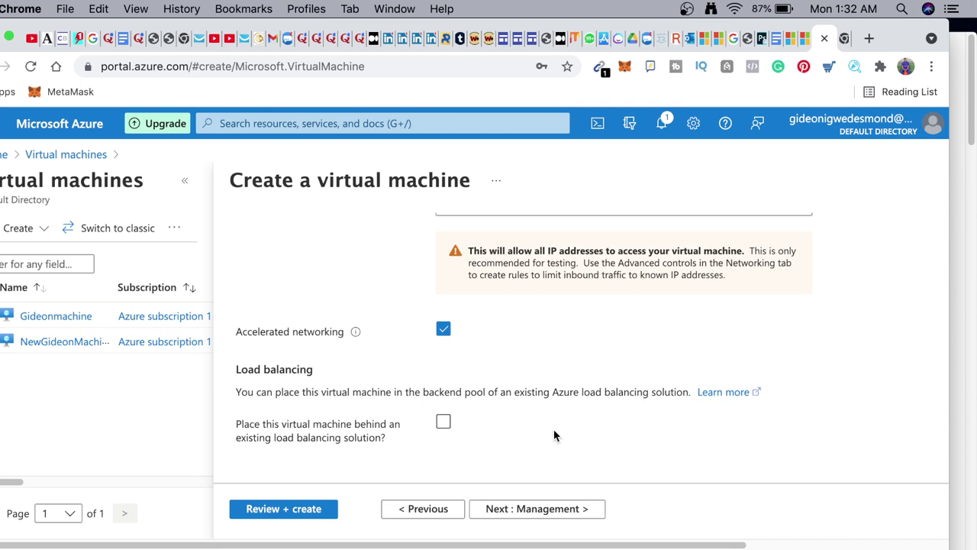
scroll(679, 190, "up", 10)
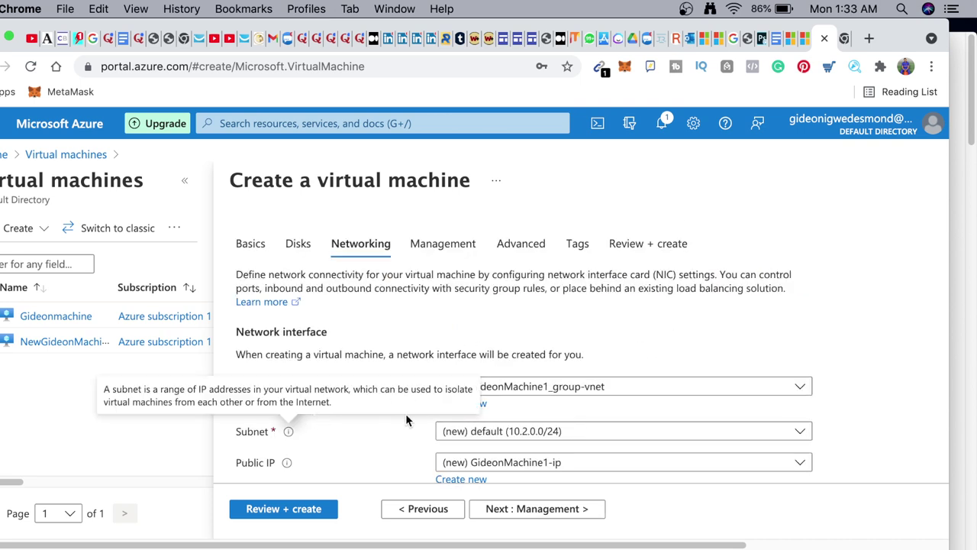
scroll(529, 399, "down", 8)
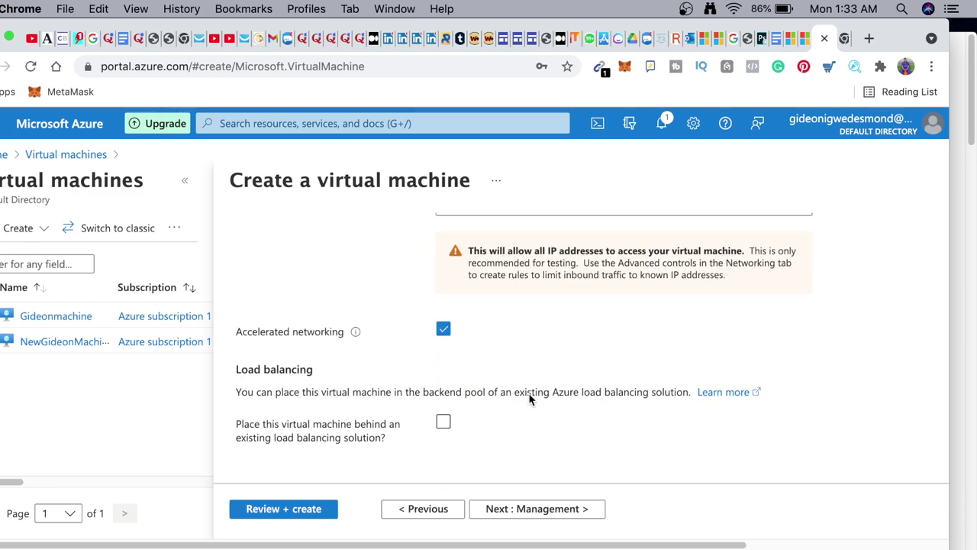
scroll(511, 368, "down", 1)
left_click(535, 509)
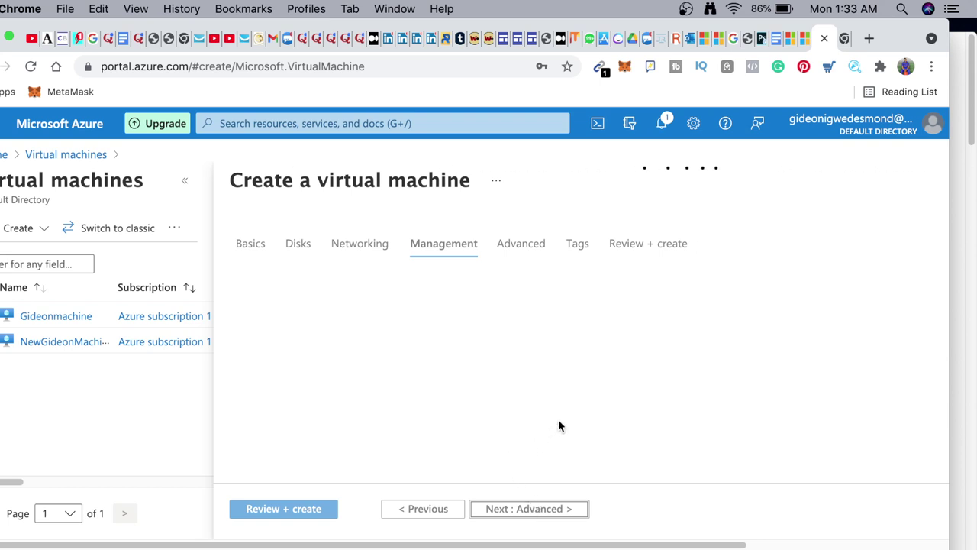
scroll(467, 372, "down", 5)
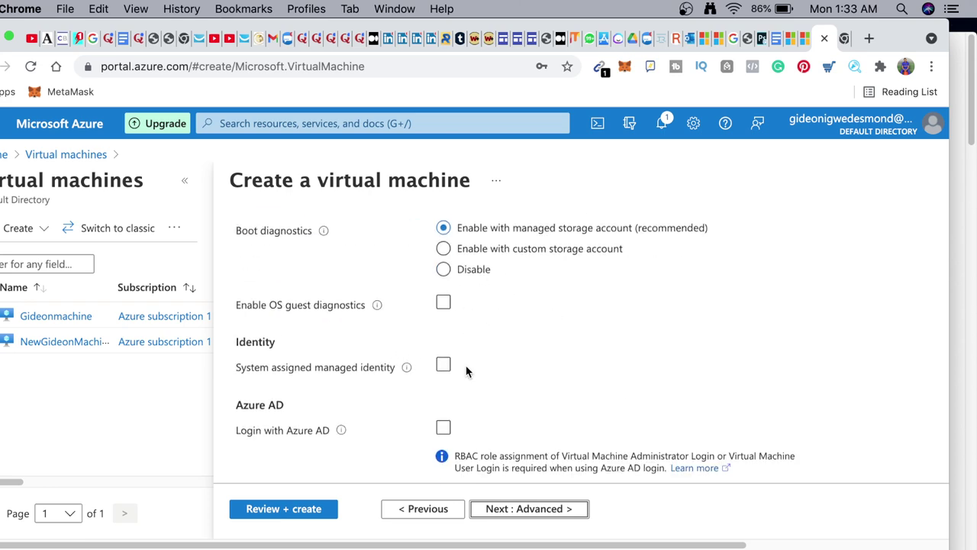
scroll(469, 372, "up", 3)
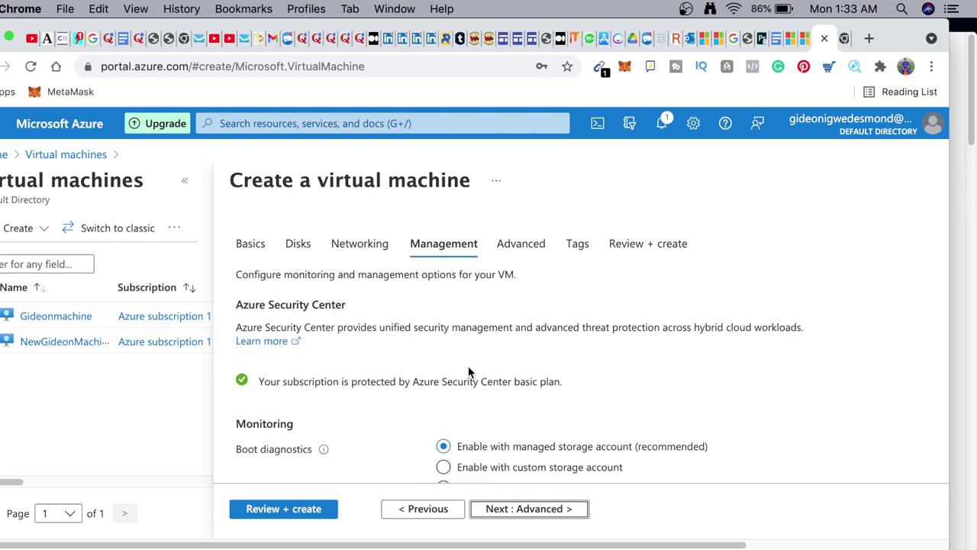
scroll(471, 372, "down", 3)
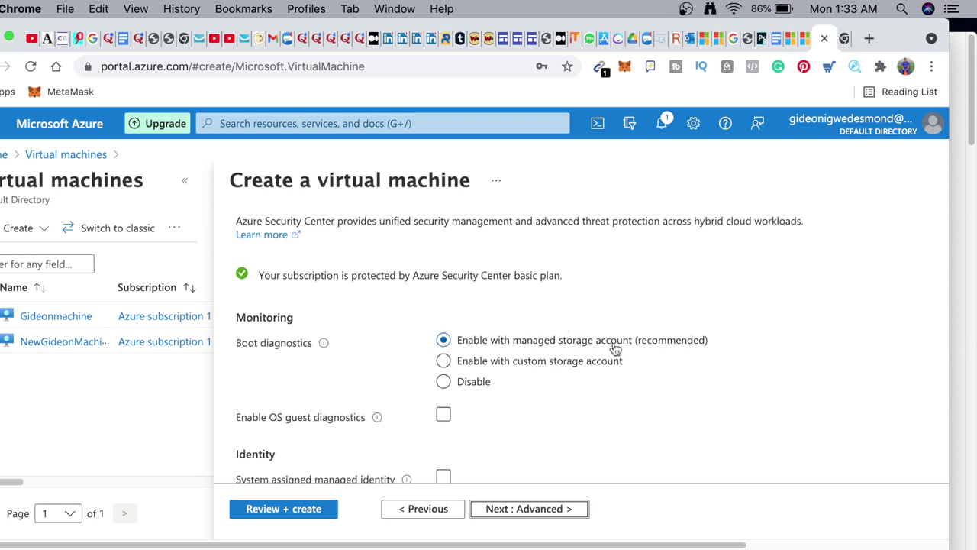
scroll(500, 420, "down", 5)
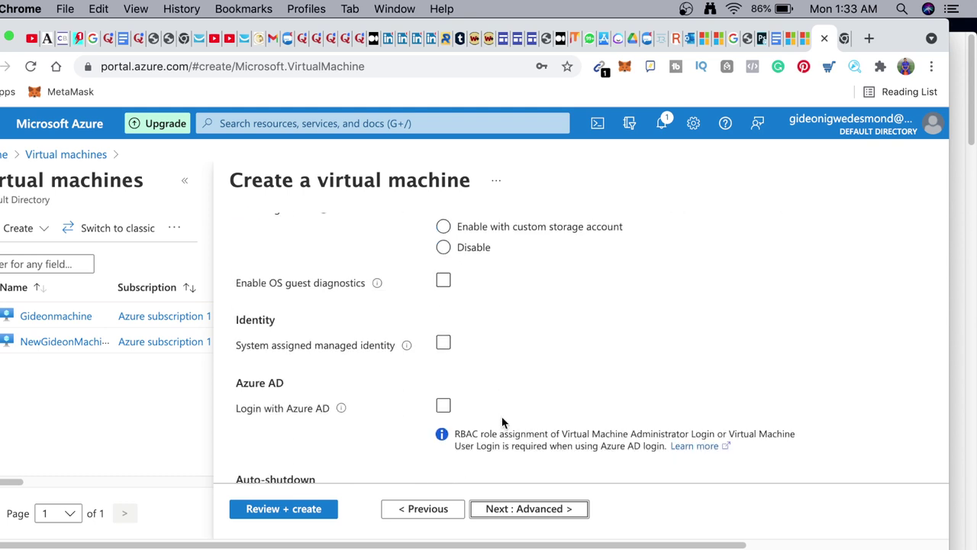
scroll(504, 420, "down", 1)
scroll(504, 420, "down", 3)
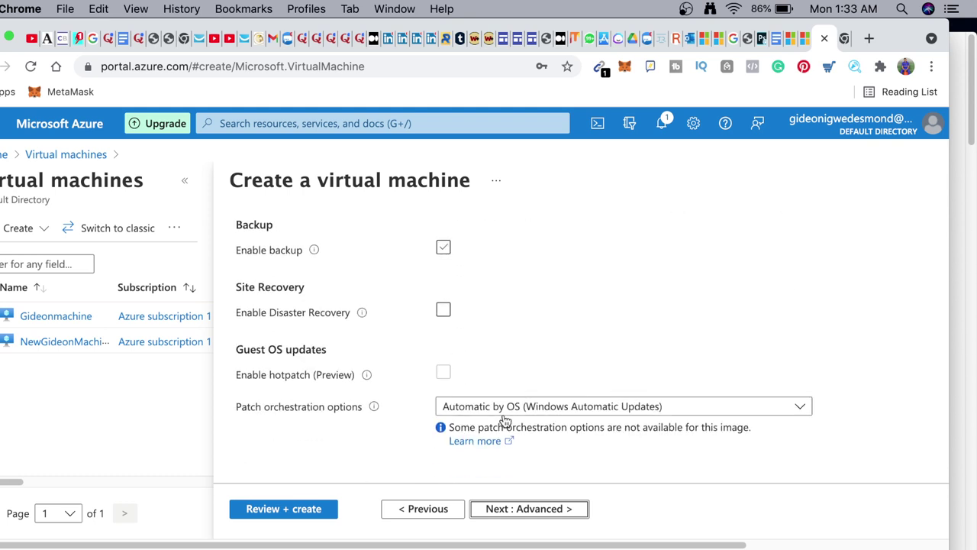
scroll(507, 420, "up", 3)
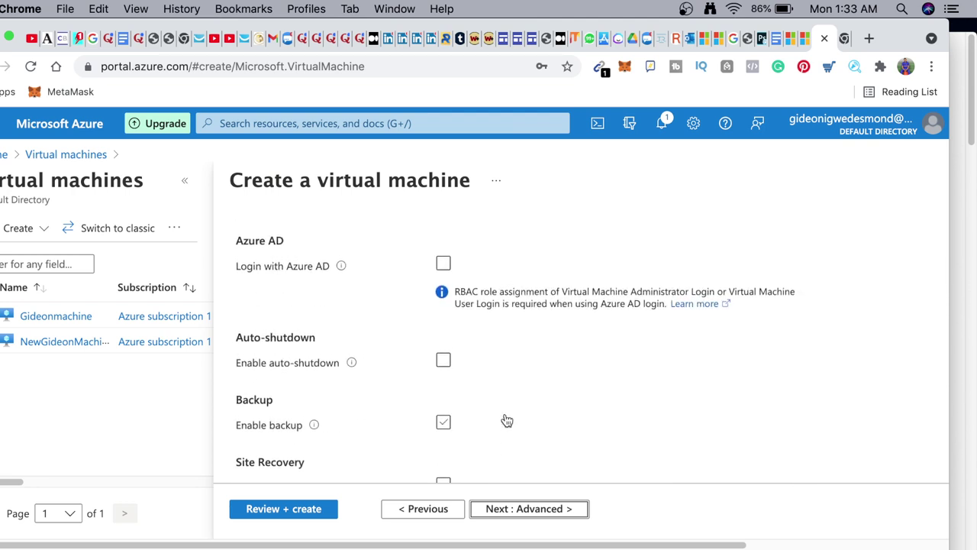
scroll(508, 421, "down", 1)
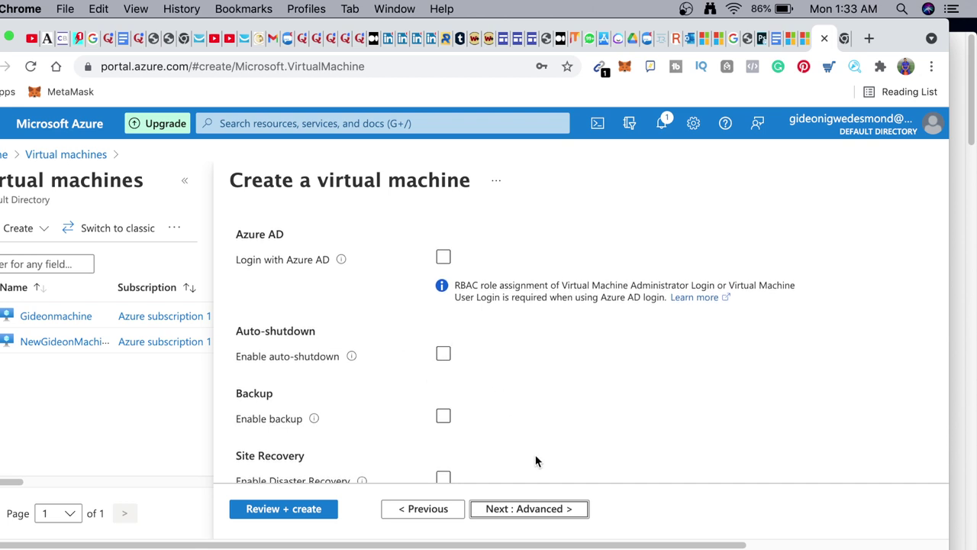
scroll(490, 414, "up", 5)
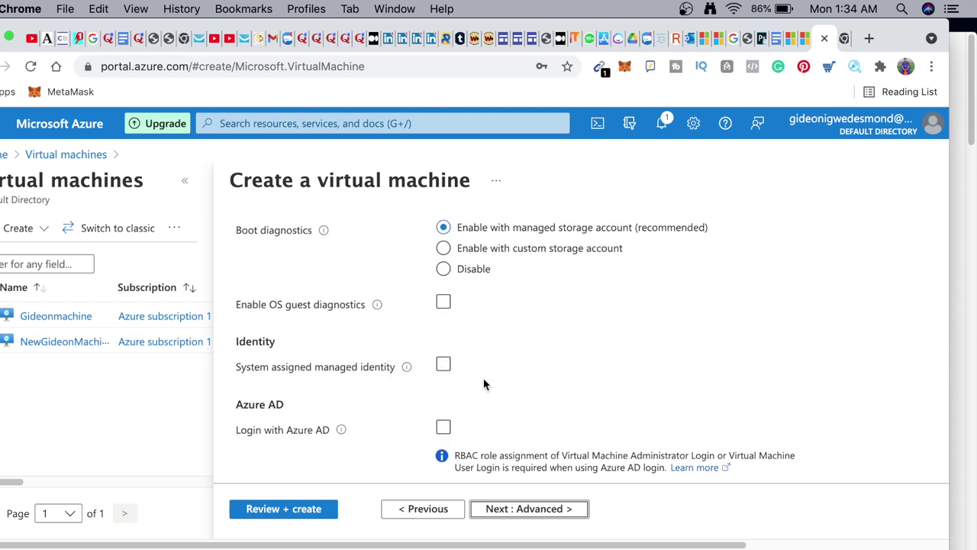
scroll(563, 430, "down", 5)
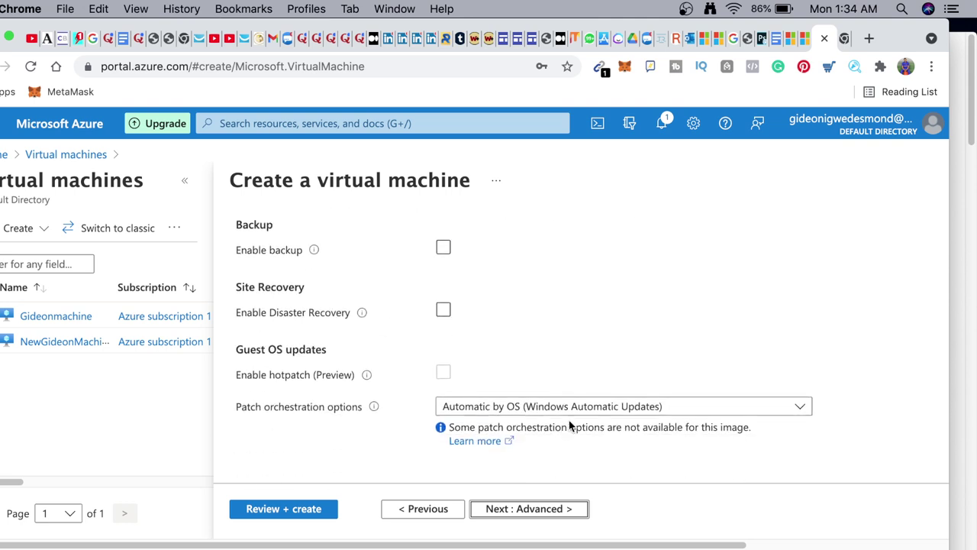
Advance through Advanced and Tags to Review + create, then revisit Tags and Advanced after validation fails
left_click(547, 520)
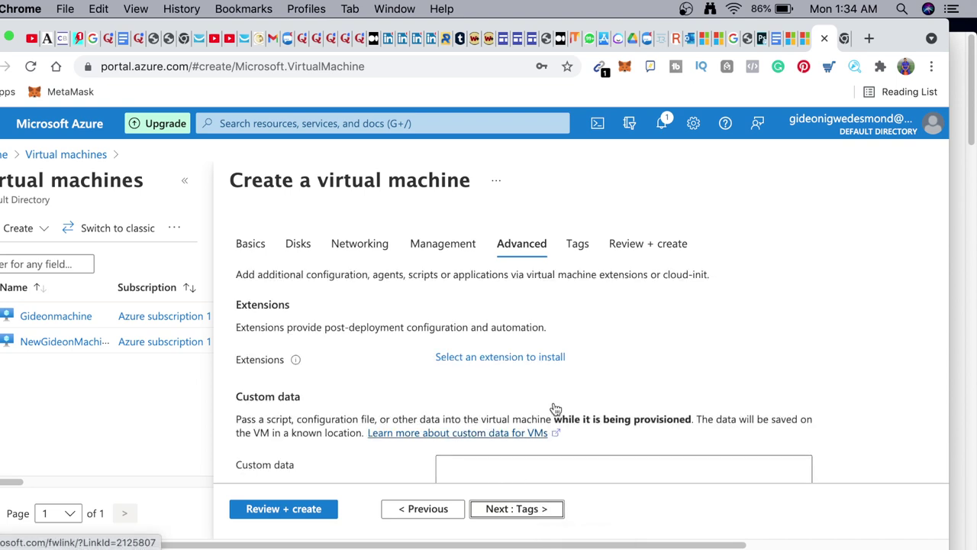
scroll(569, 390, "down", 10)
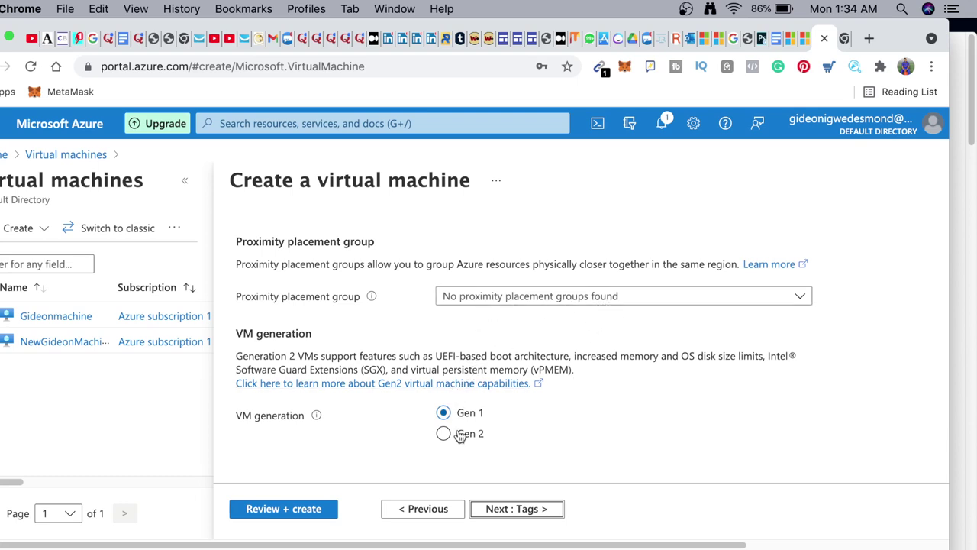
left_click(517, 510)
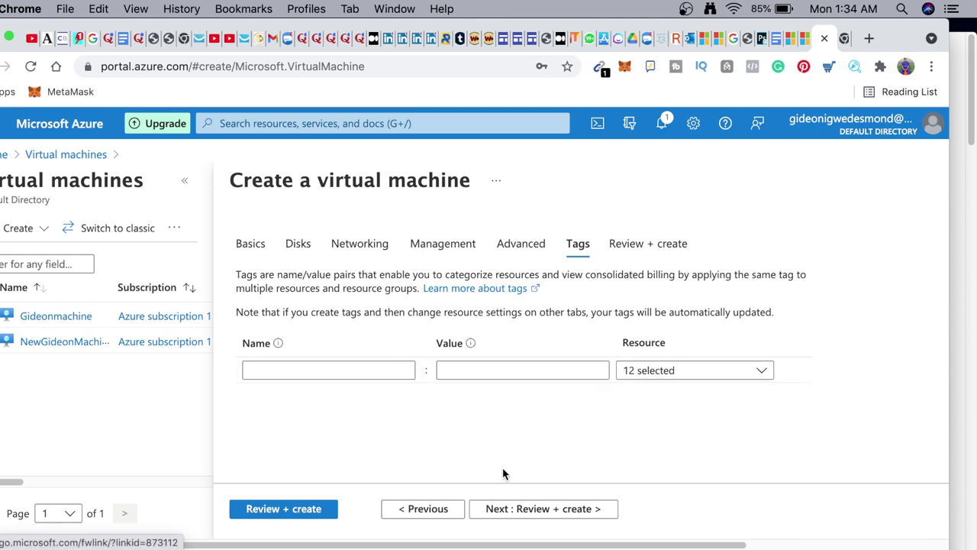
left_click(532, 512)
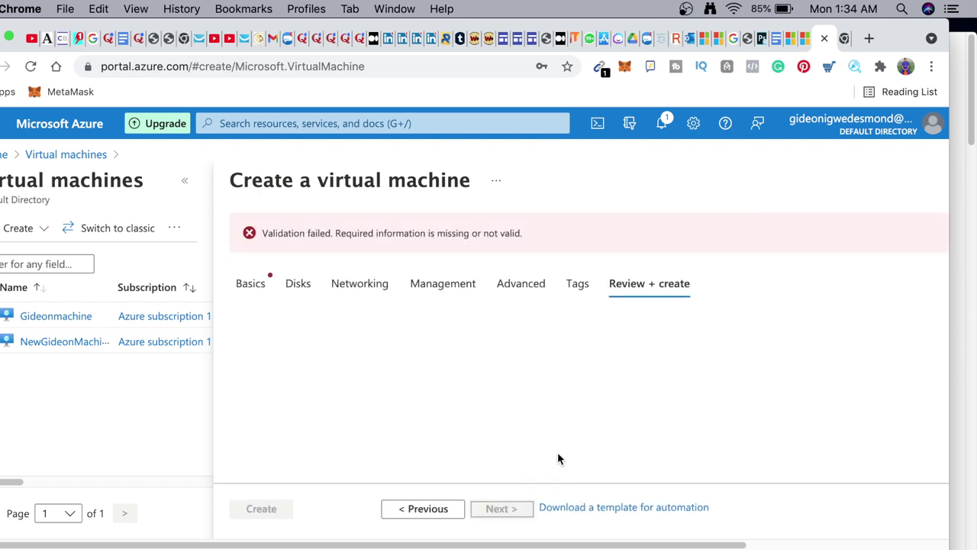
left_click(576, 287)
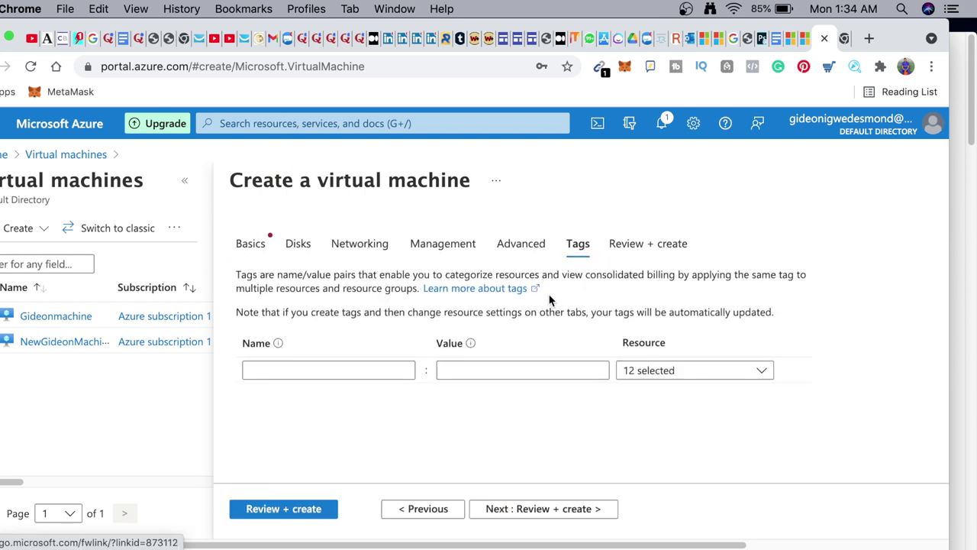
left_click(532, 253)
Return to the Virtual machines list and bring up the account menu
left_click(565, 516)
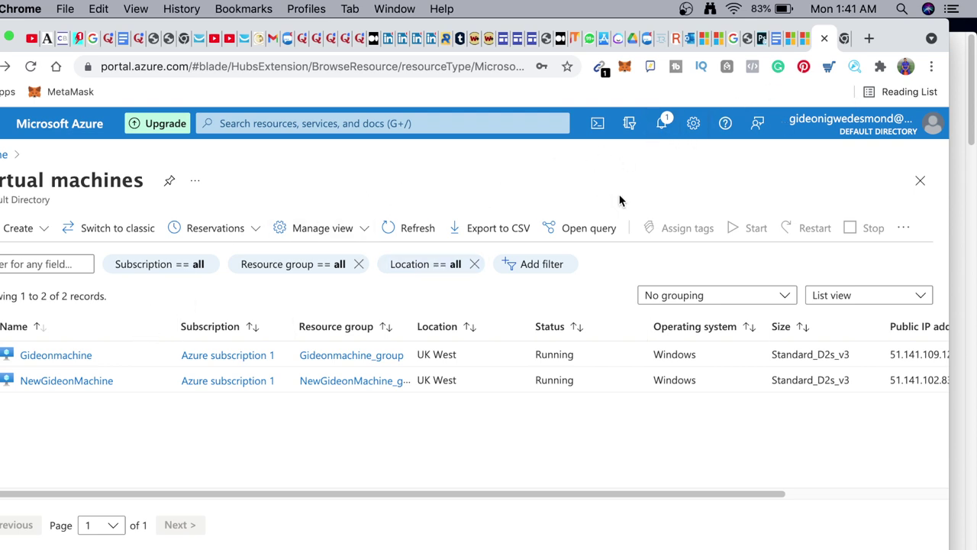
left_click(919, 130)
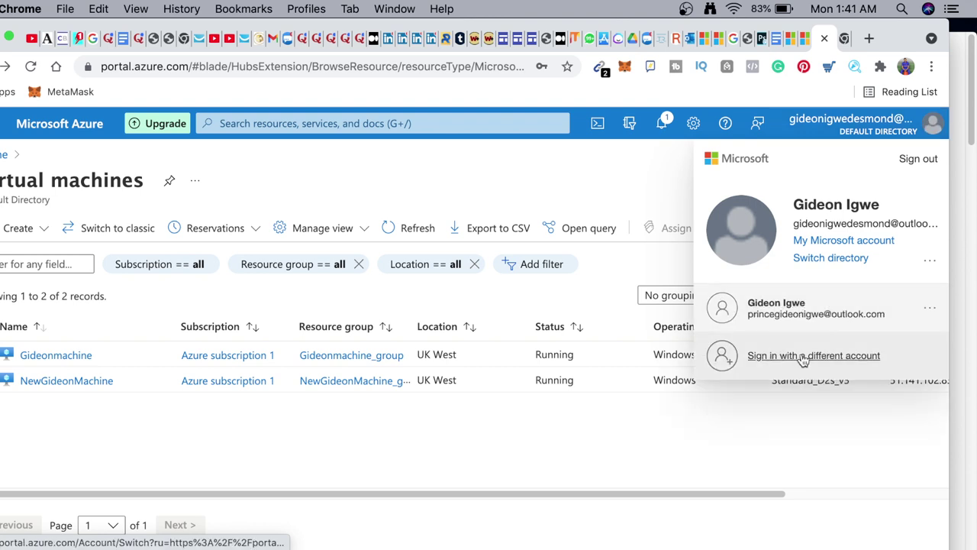
Sign out of the second Azure account and reload the page
left_click(919, 160)
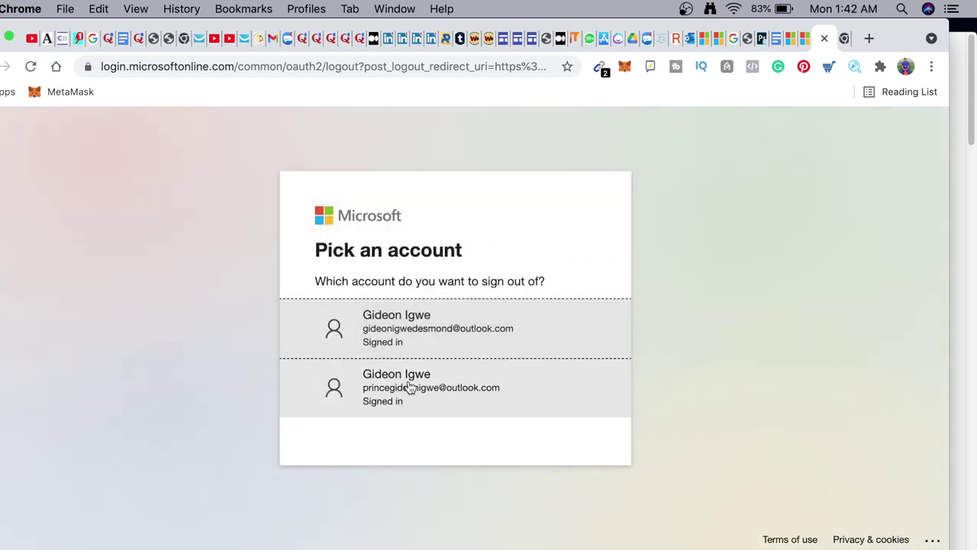
left_click(433, 390)
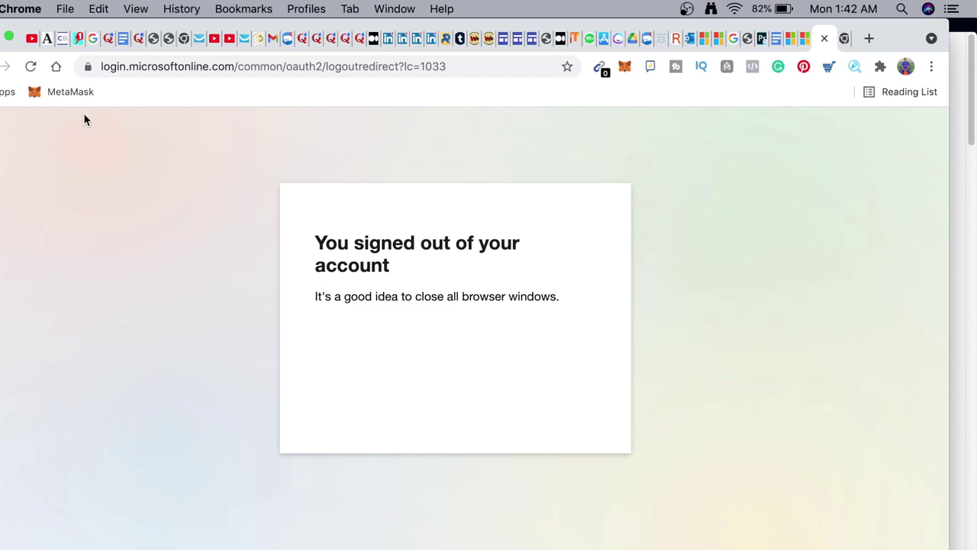
left_click(32, 67)
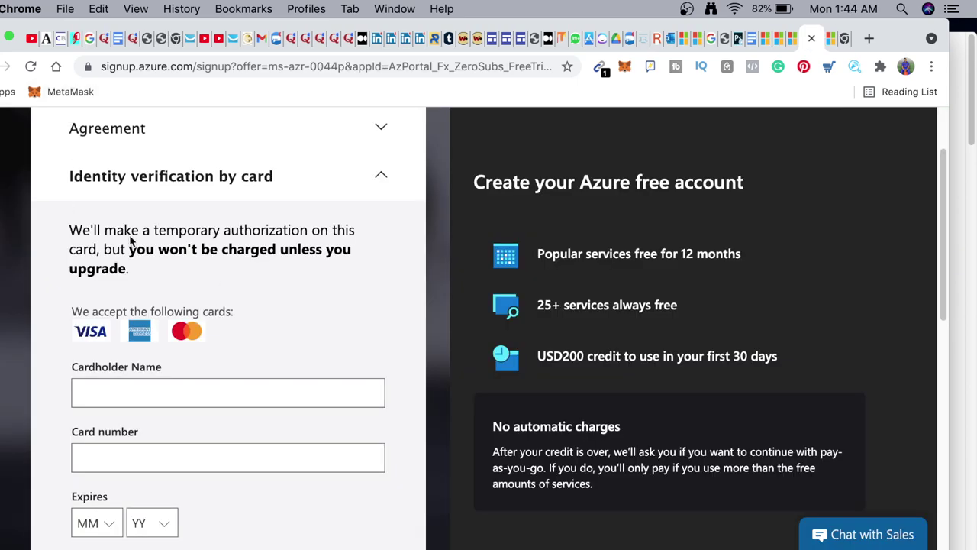
scroll(132, 243, "up", 2)
scroll(138, 247, "down", 4)
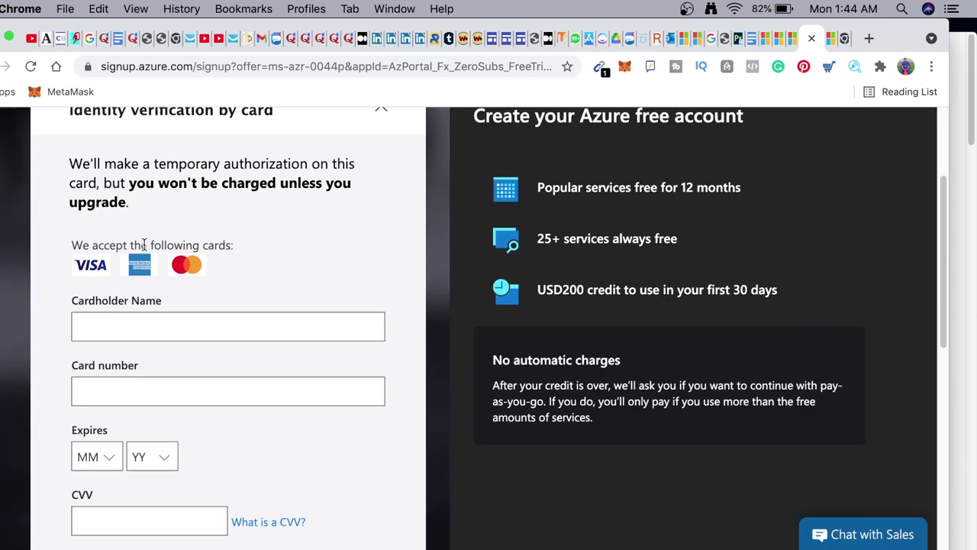
scroll(145, 261, "down", 3)
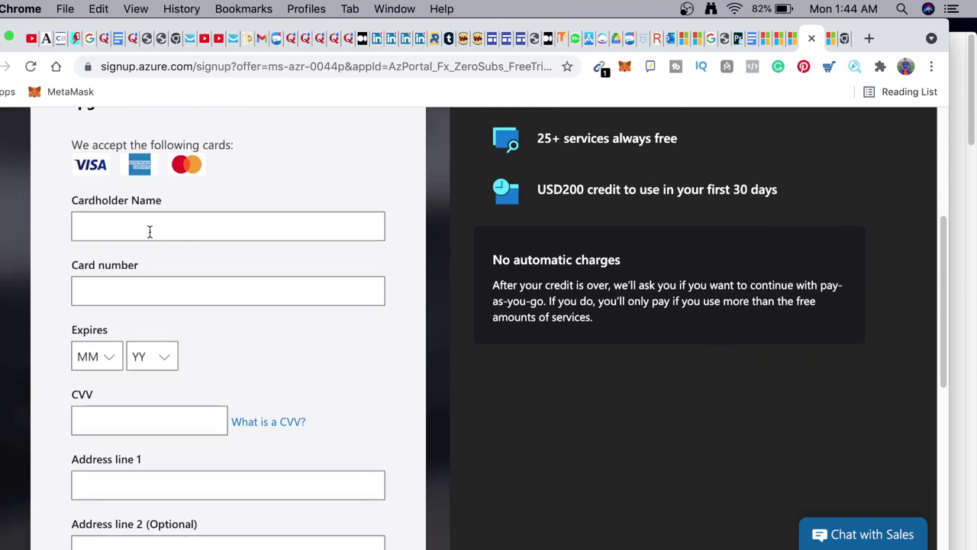
scroll(301, 438, "down", 10)
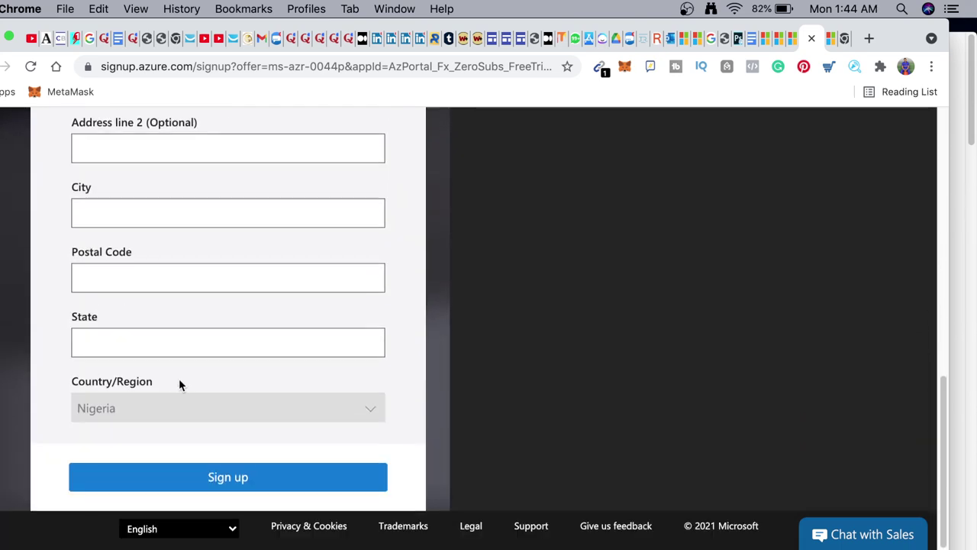
scroll(183, 351, "up", 12)
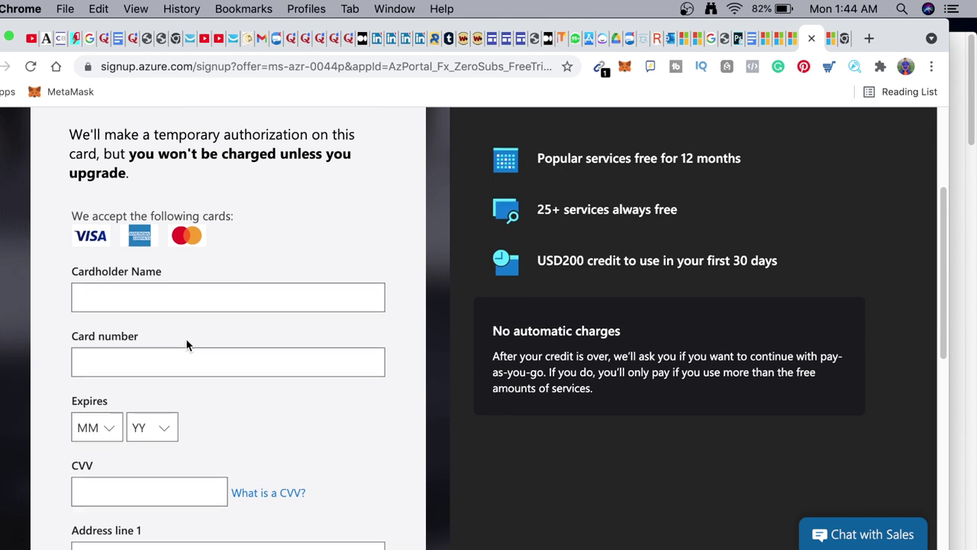
scroll(199, 340, "up", 5)
scroll(219, 333, "down", 3)
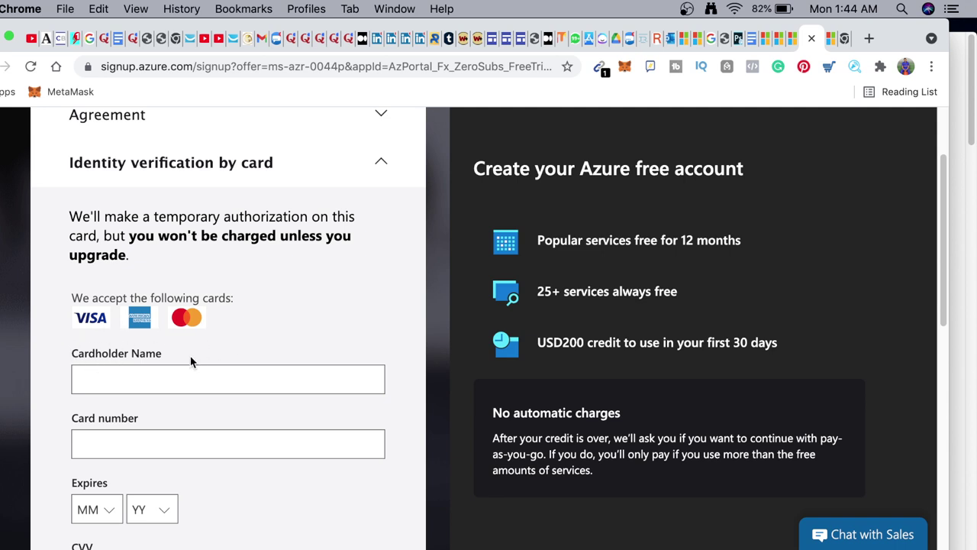
scroll(187, 359, "down", 5)
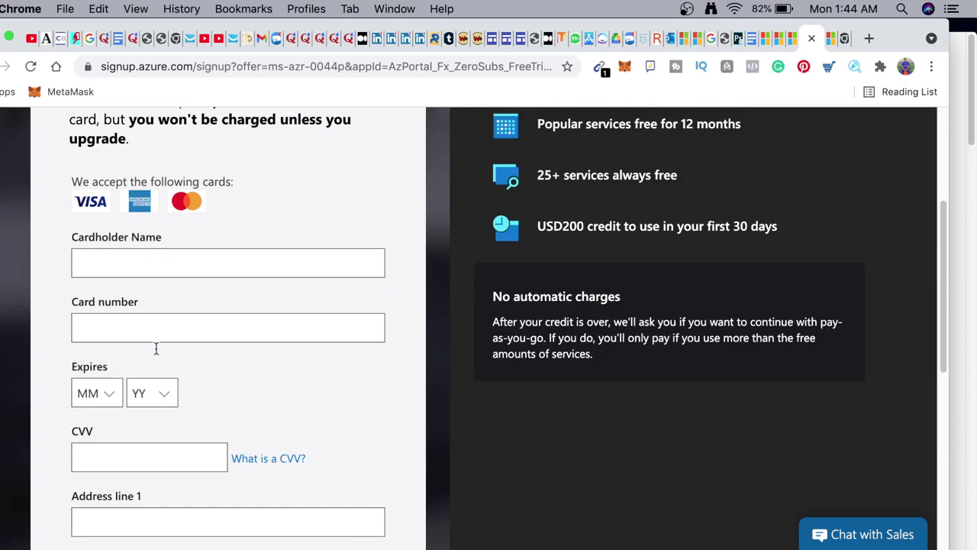
scroll(159, 356, "down", 10)
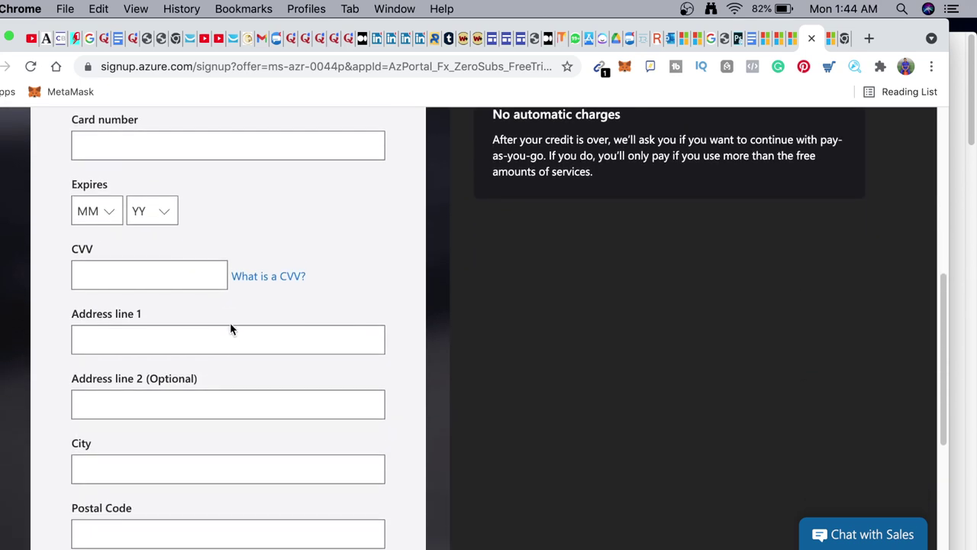
scroll(231, 333, "down", 5)
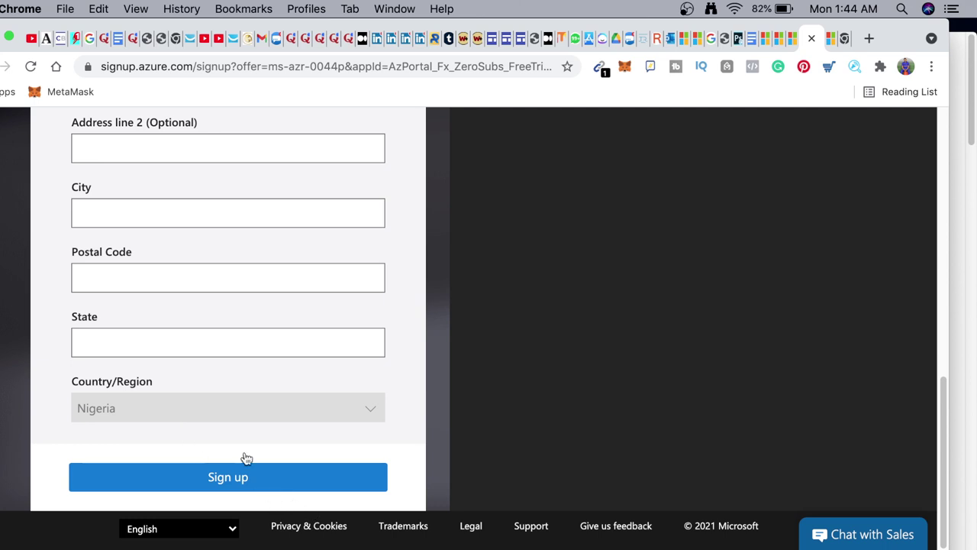
scroll(230, 359, "up", 15)
scroll(235, 348, "down", 3)
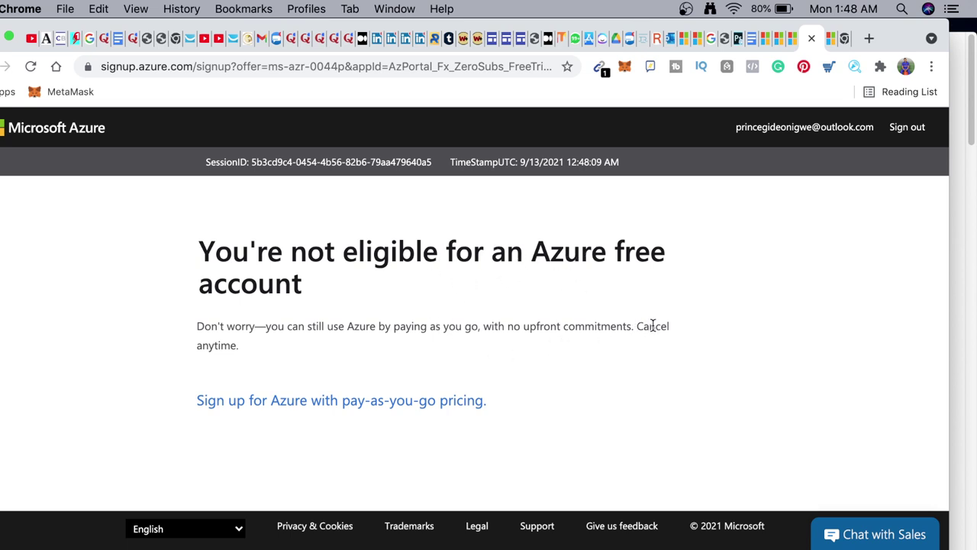
Drag across the free-account ineligibility message page
left_click_drag(649, 326, 657, 326)
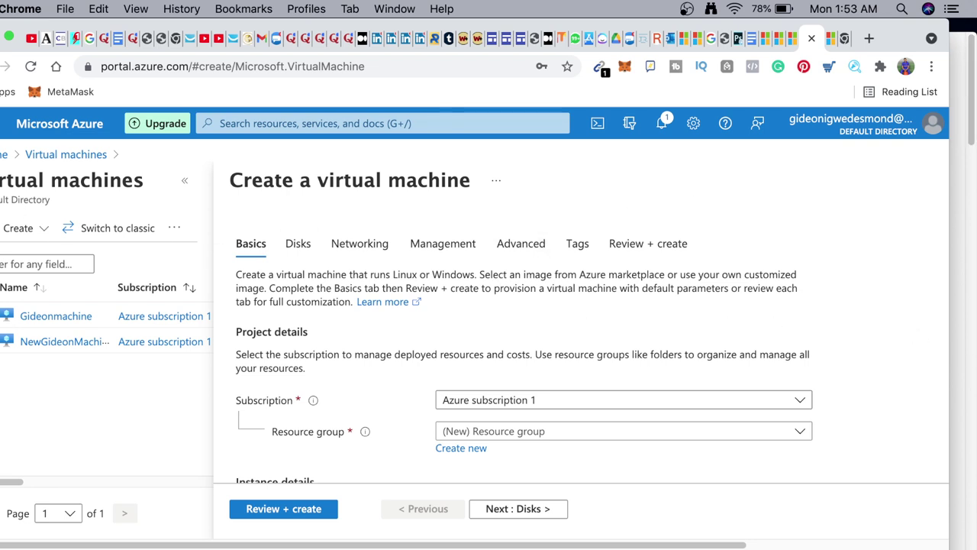
left_click(2, 123)
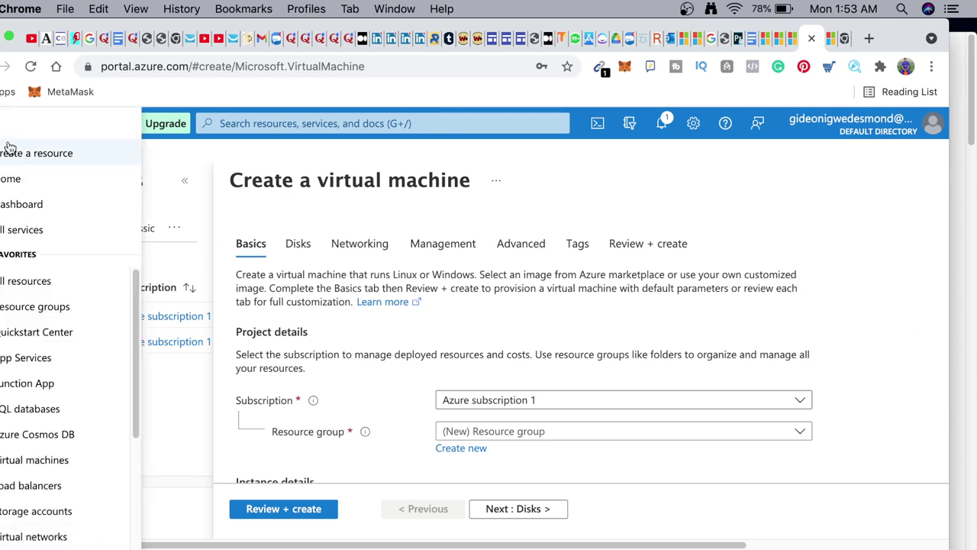
left_click(111, 179)
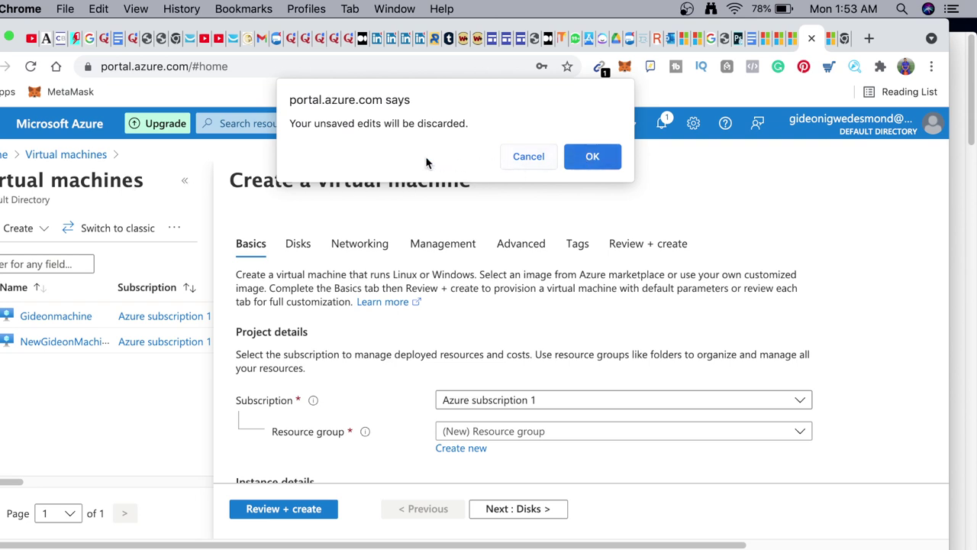
left_click(594, 156)
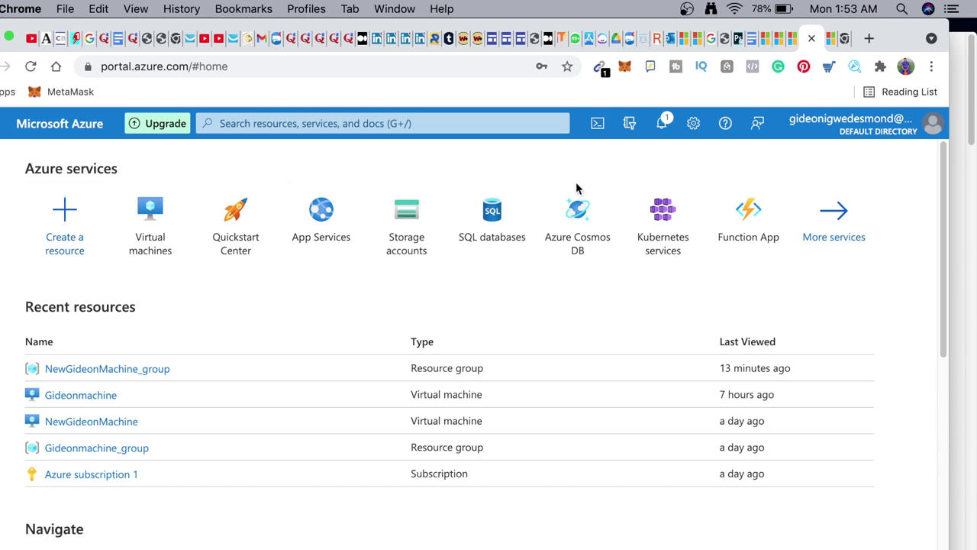
left_click(161, 231)
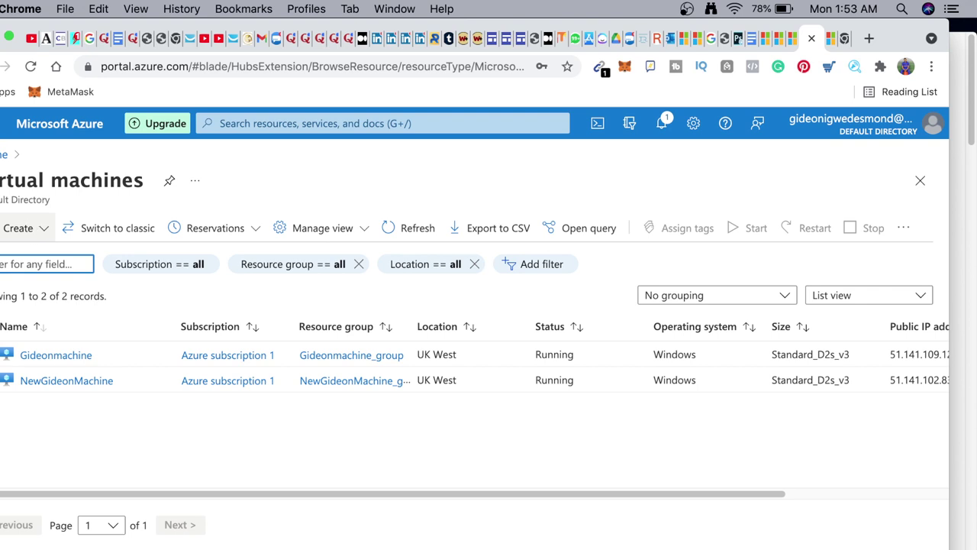
left_click(6, 228)
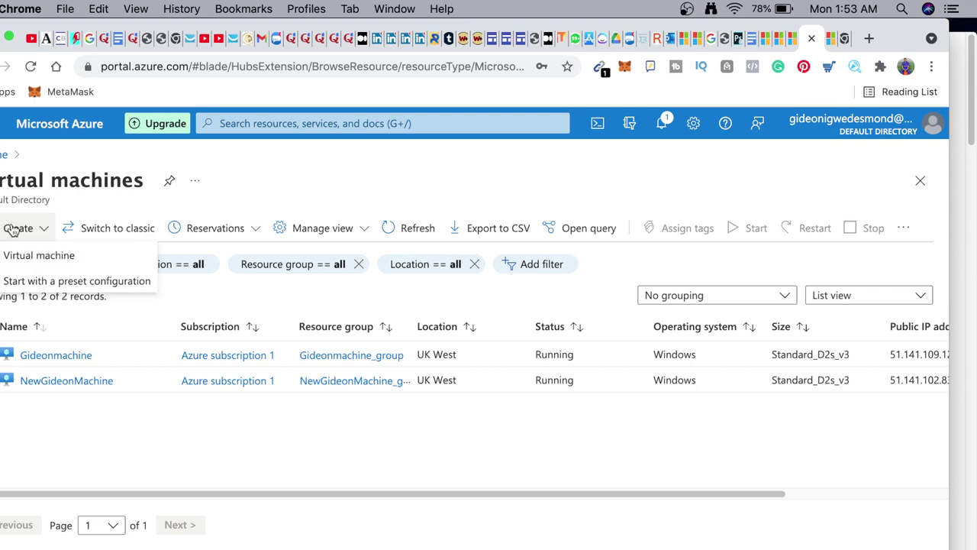
left_click(46, 260)
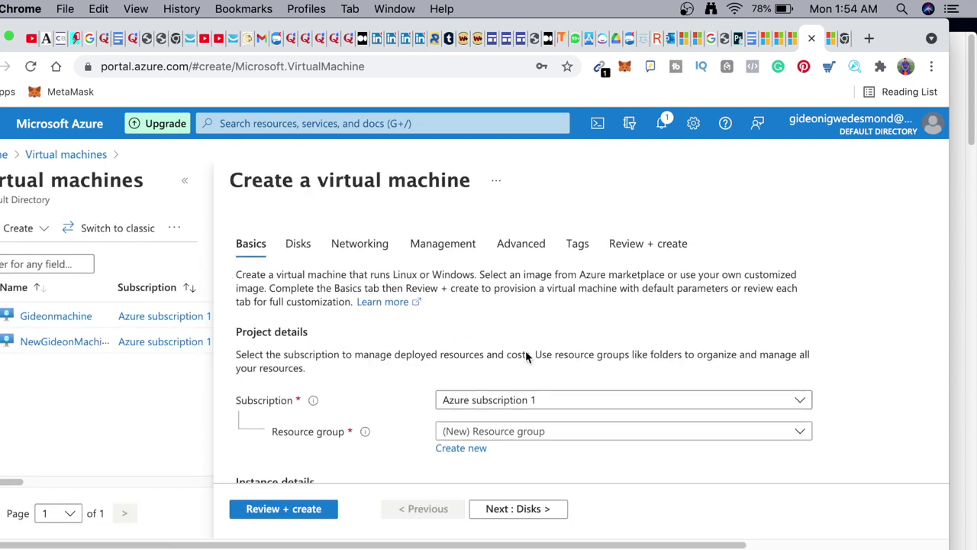
Name the new virtual machine RDPMachine
scroll(525, 350, "down", 3)
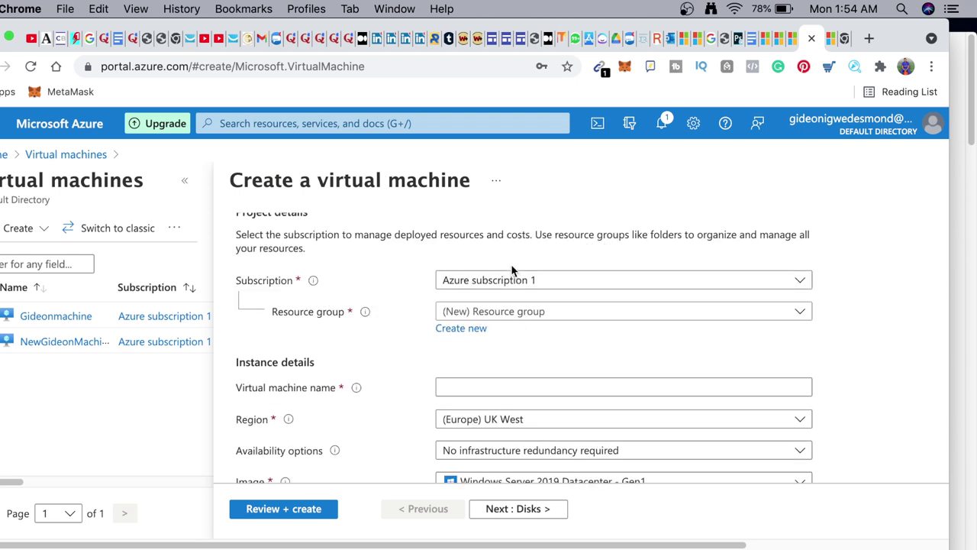
scroll(498, 325, "down", 2)
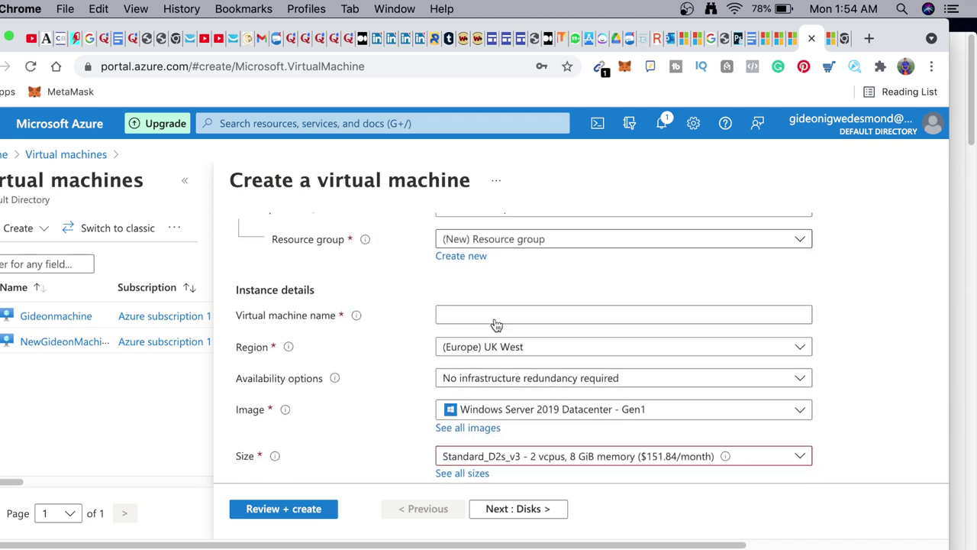
scroll(500, 323, "down", 3)
scroll(502, 321, "up", 5)
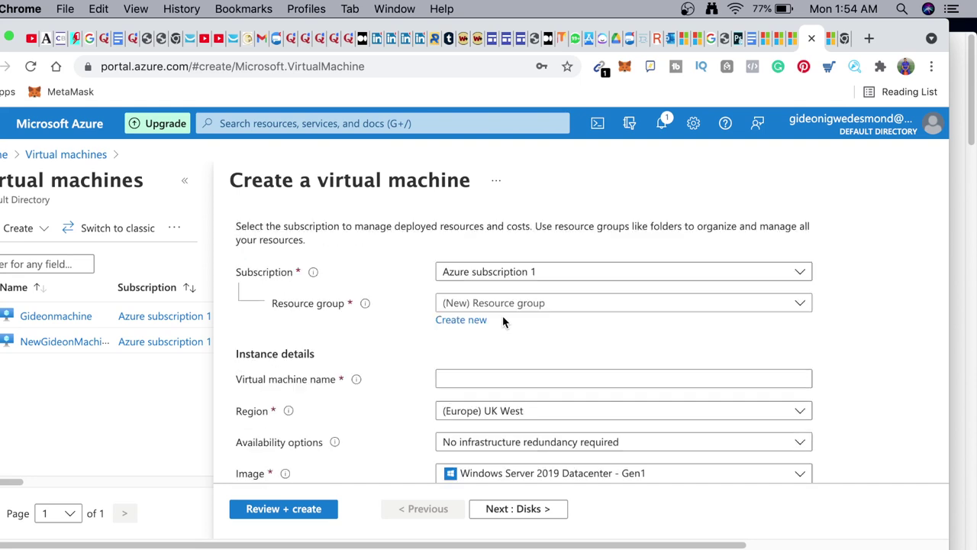
left_click(492, 374)
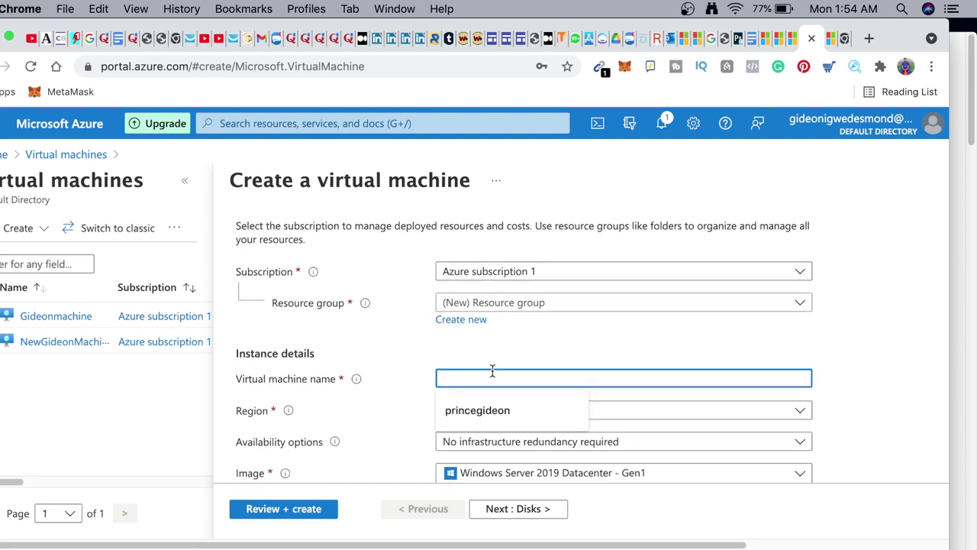
type("RDP")
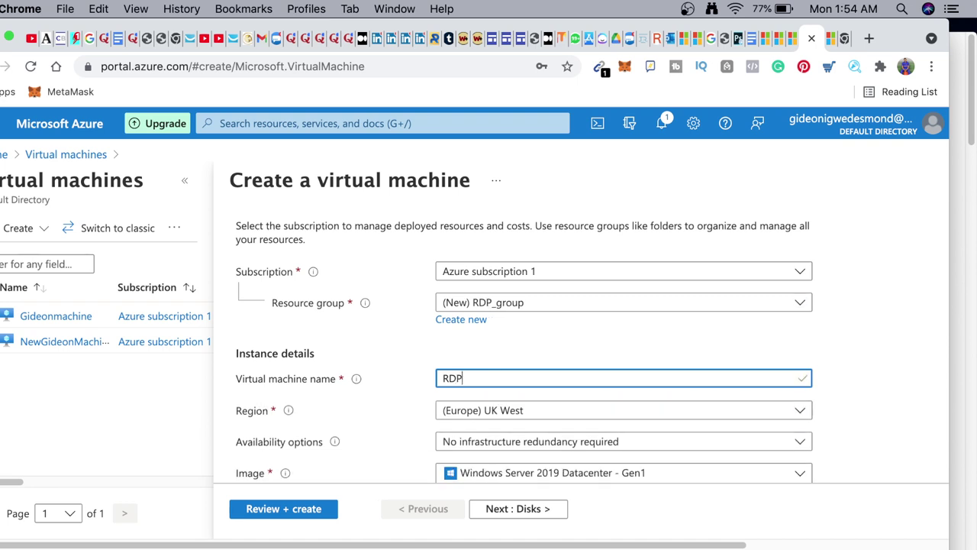
type("Machine")
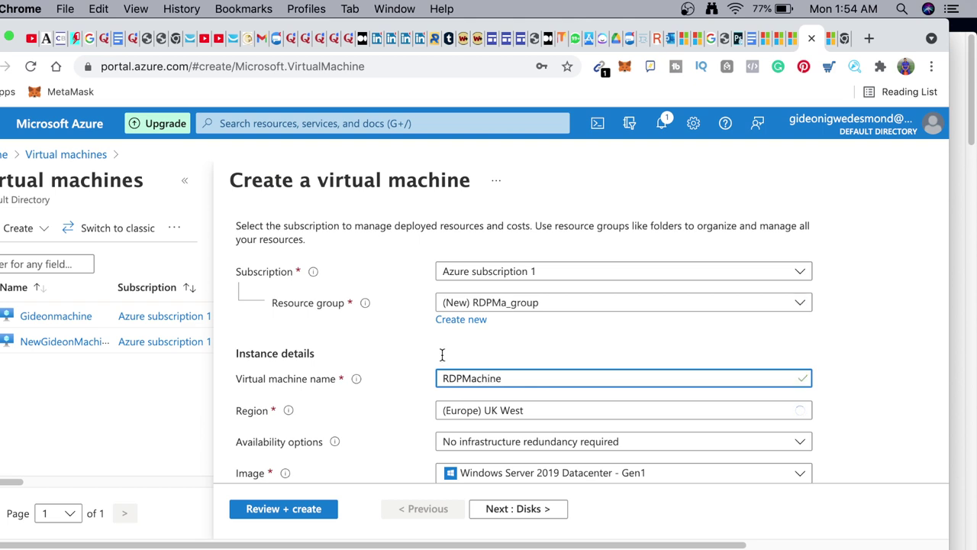
scroll(458, 382, "down", 3)
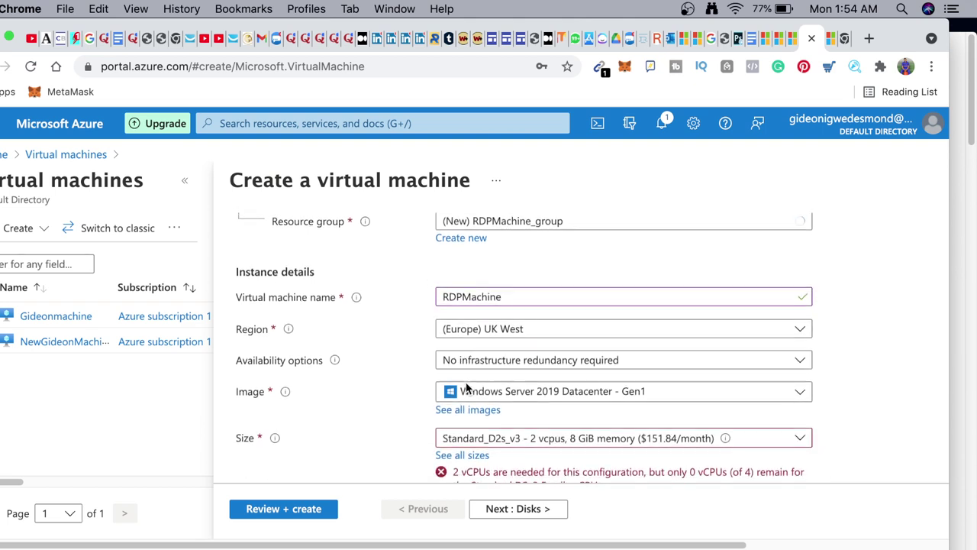
left_click(517, 294)
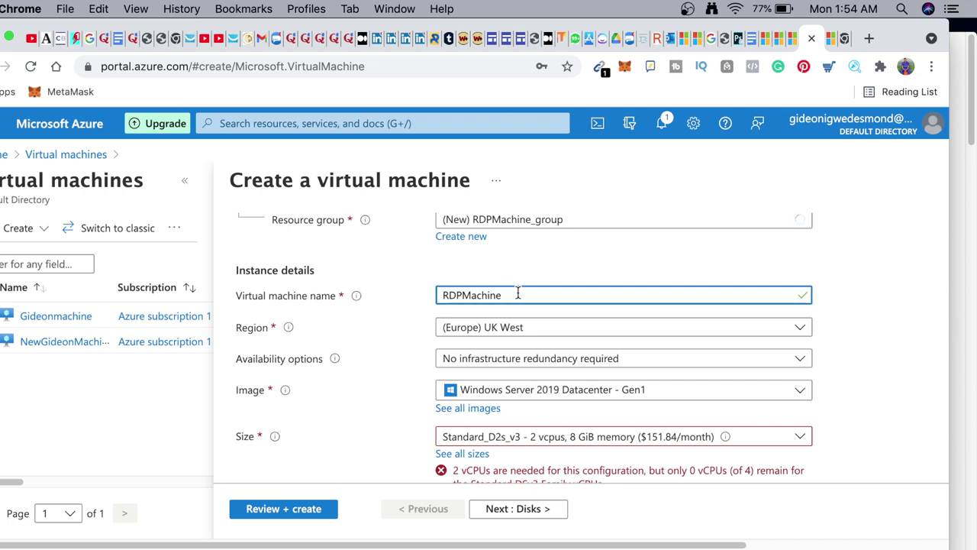
left_click(467, 295)
type("U")
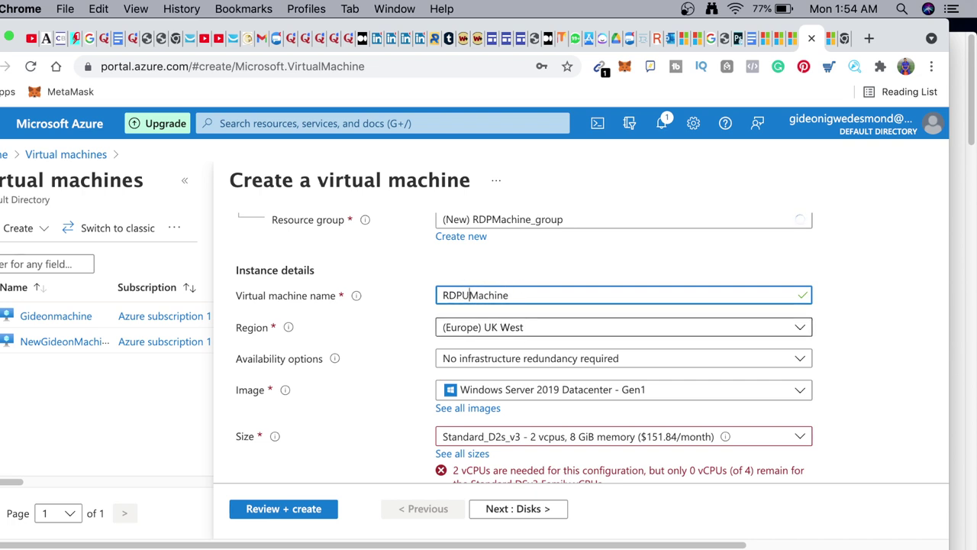
type("k")
key("BackSpace")
key("BackSpace")
Set the VM region to (Europe) UK South
left_click(519, 329)
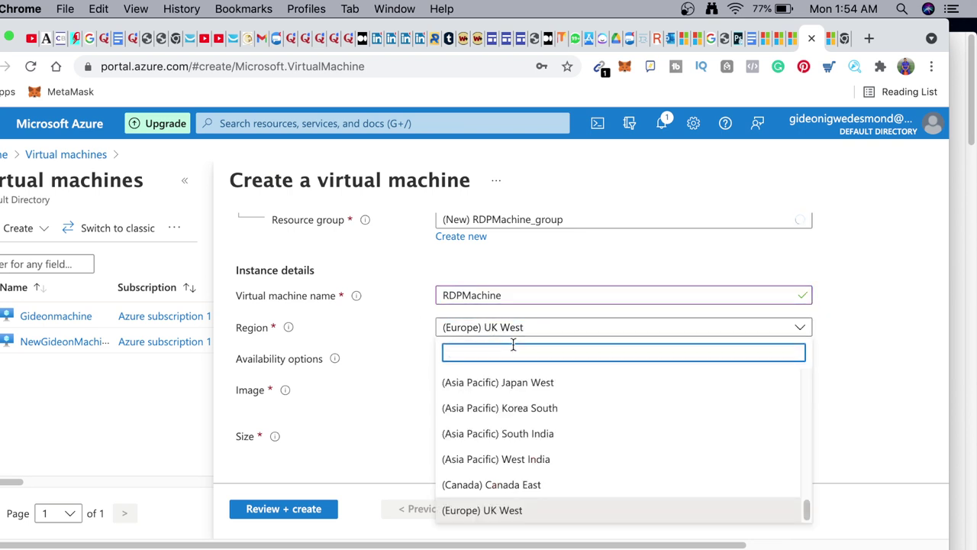
type("u")
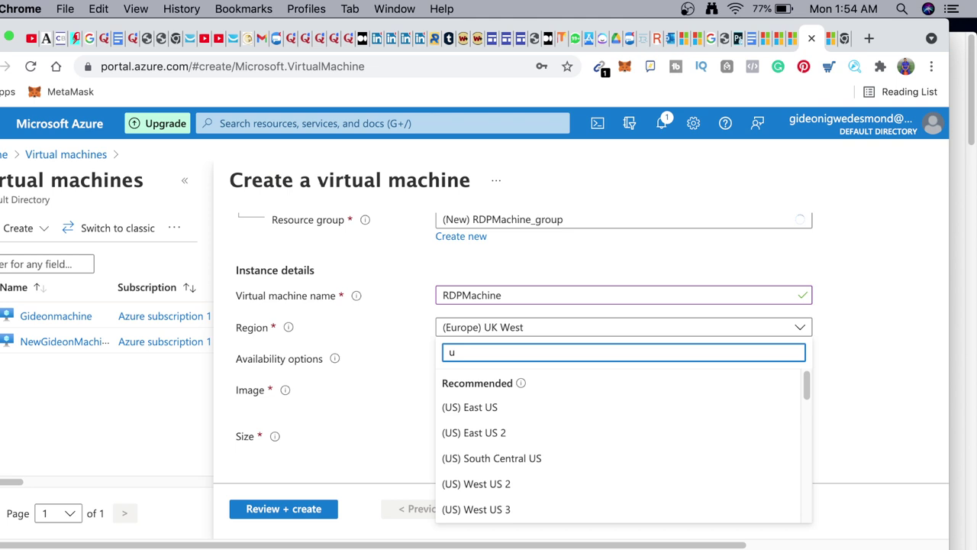
type("k")
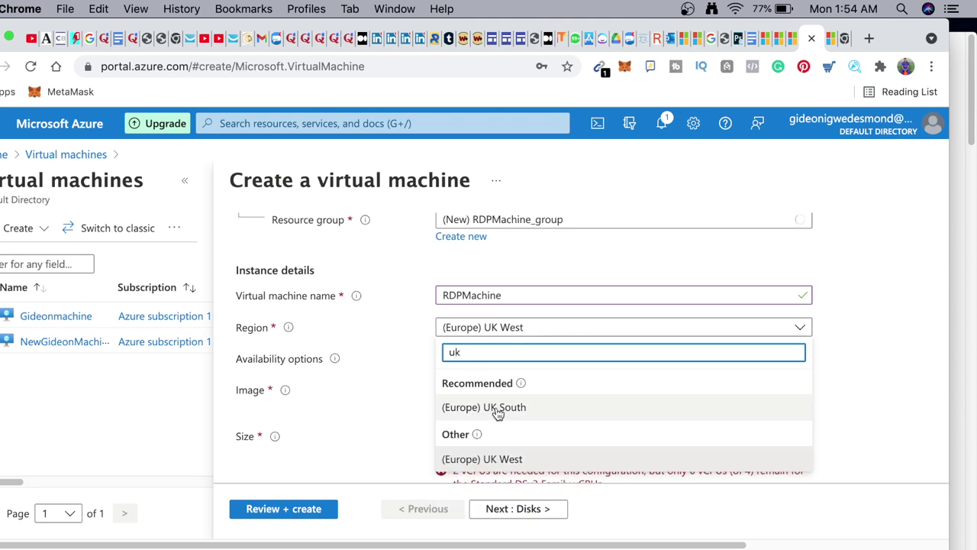
left_click(496, 410)
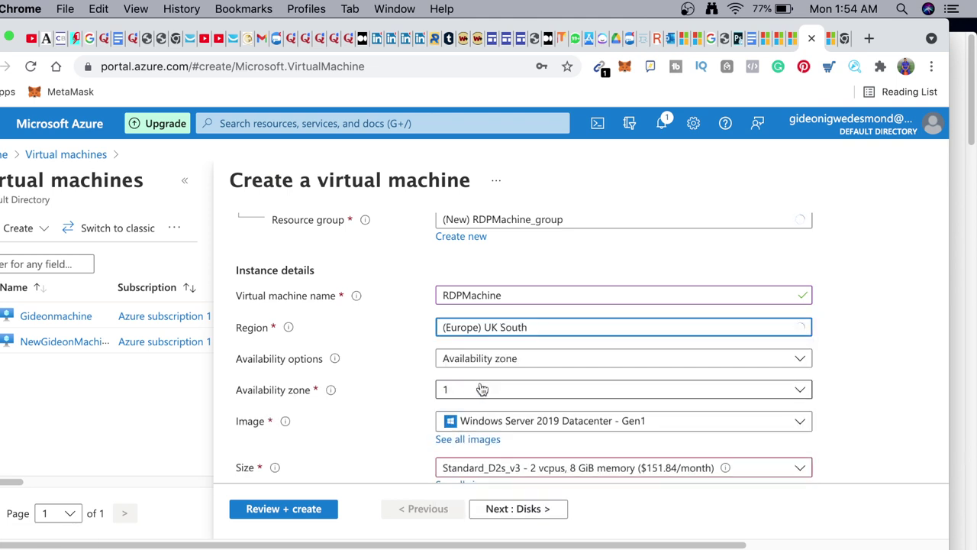
scroll(482, 390, "down", 3)
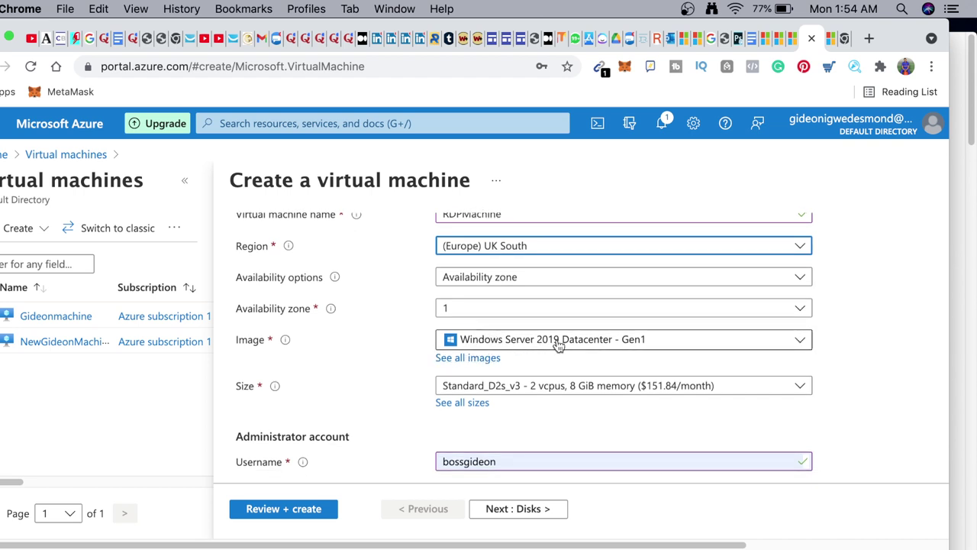
Check the administrator username field and dismiss its autofill and rules popups
scroll(417, 344, "down", 2)
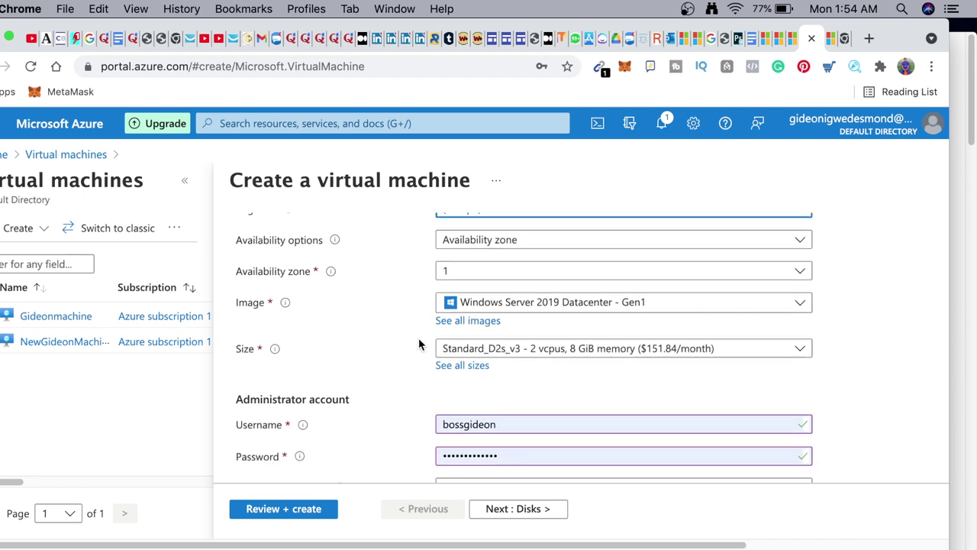
scroll(428, 347, "down", 4)
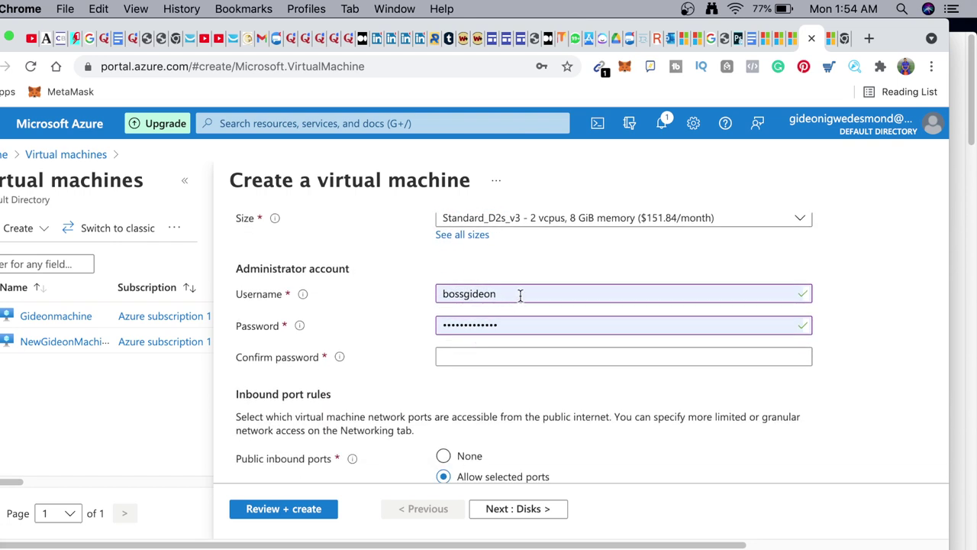
left_click(520, 296)
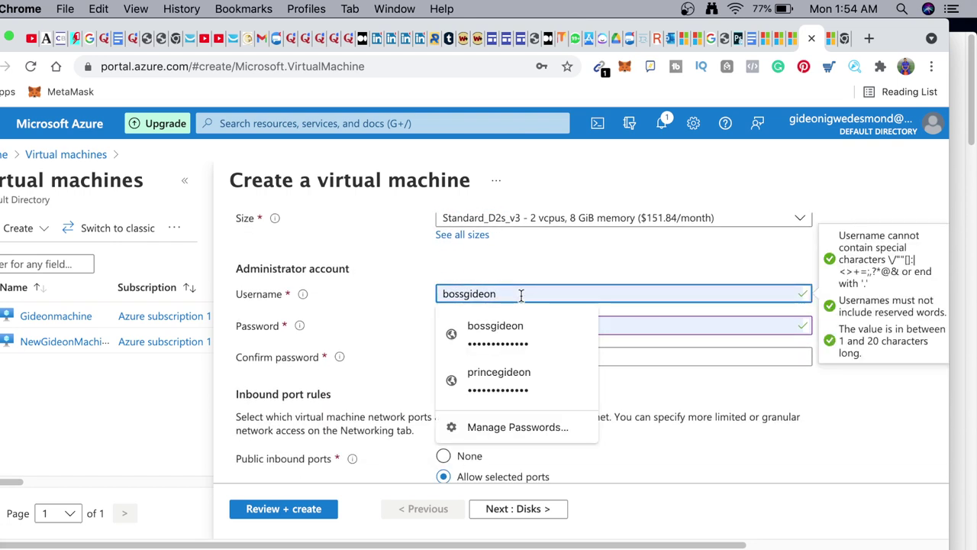
key("Escape")
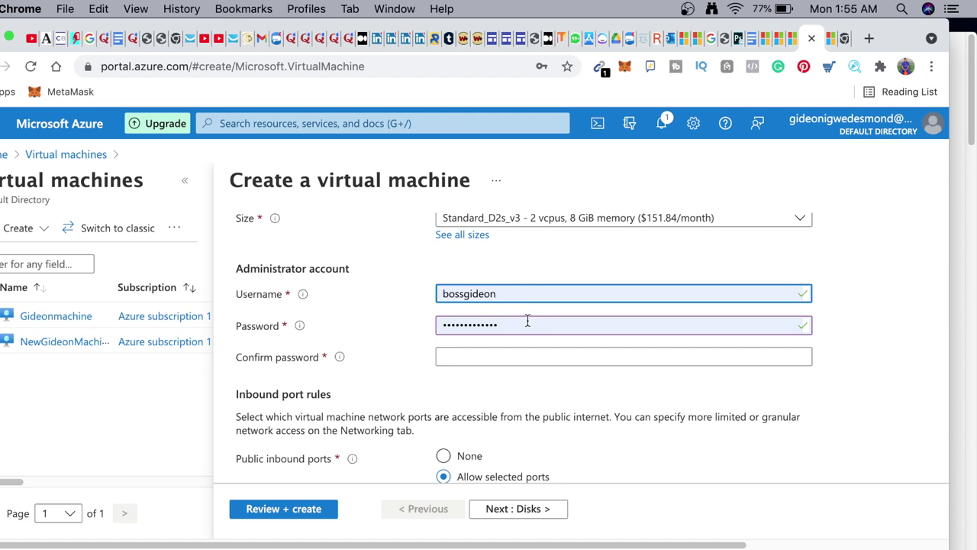
Replace the administrator password and enter a matching confirmation password
left_click(527, 320)
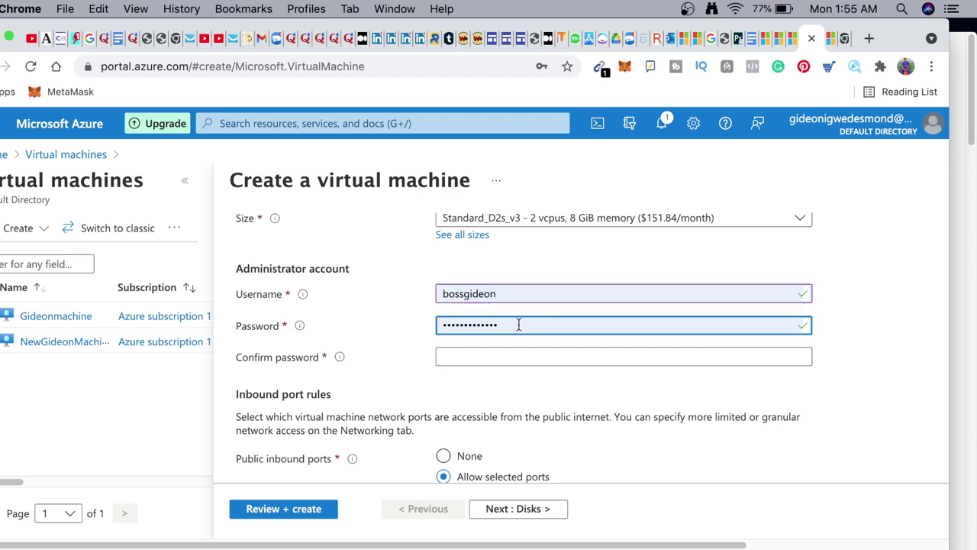
left_click_drag(517, 324, 416, 326)
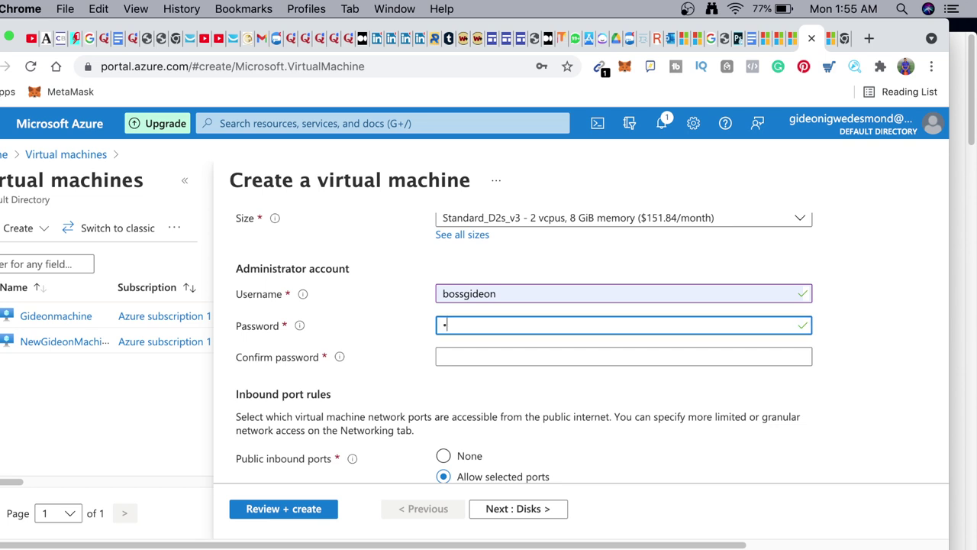
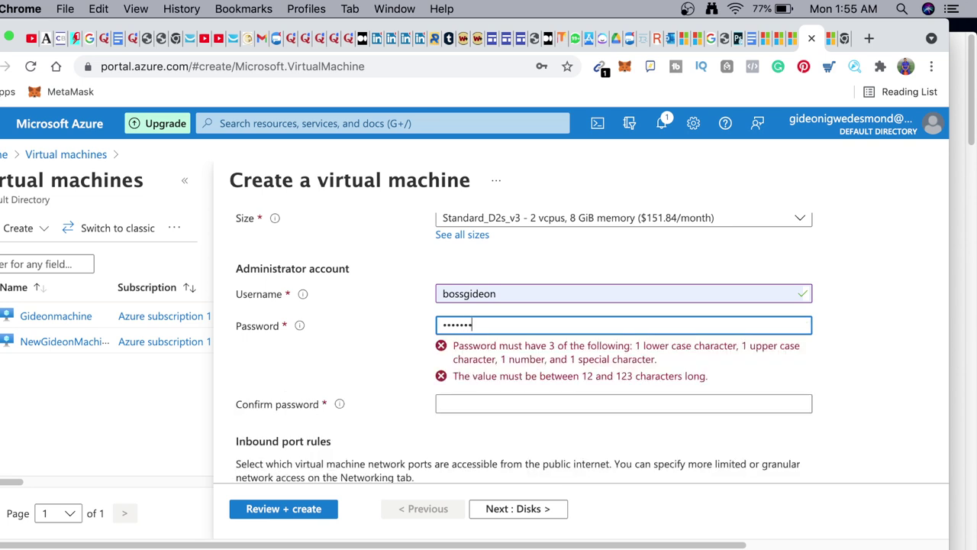
left_click(466, 352)
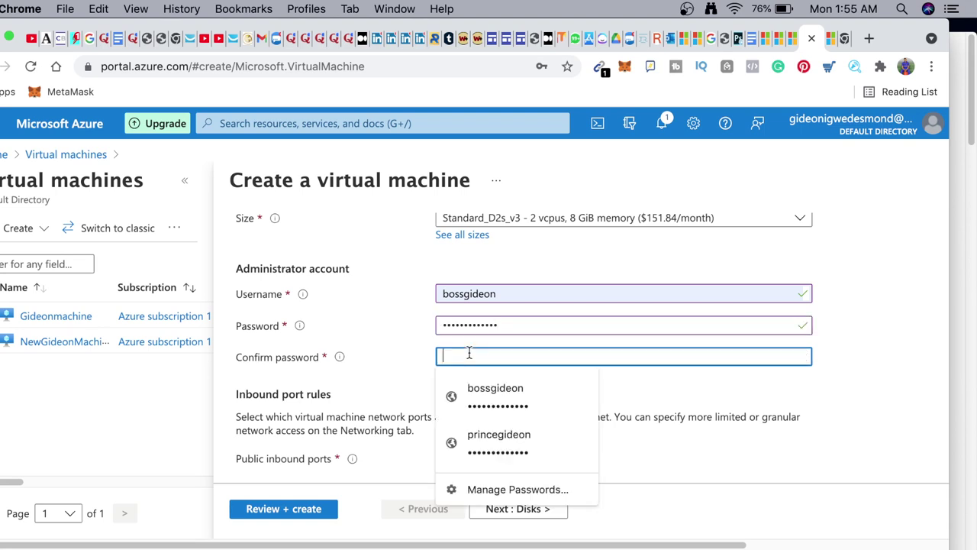
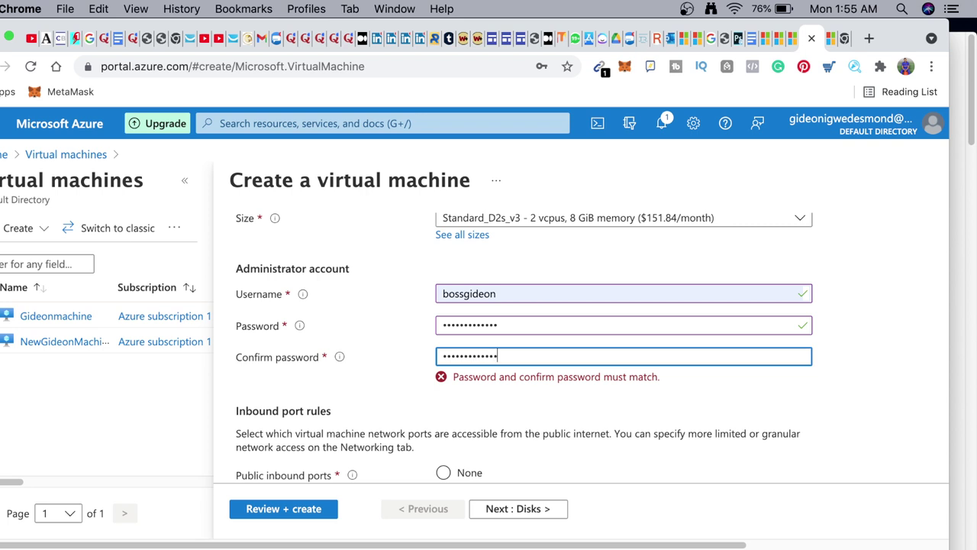
left_click(418, 337)
Confirm inbound RDP (3389) is allowed and advance to the Disks tab
scroll(427, 352, "down", 3)
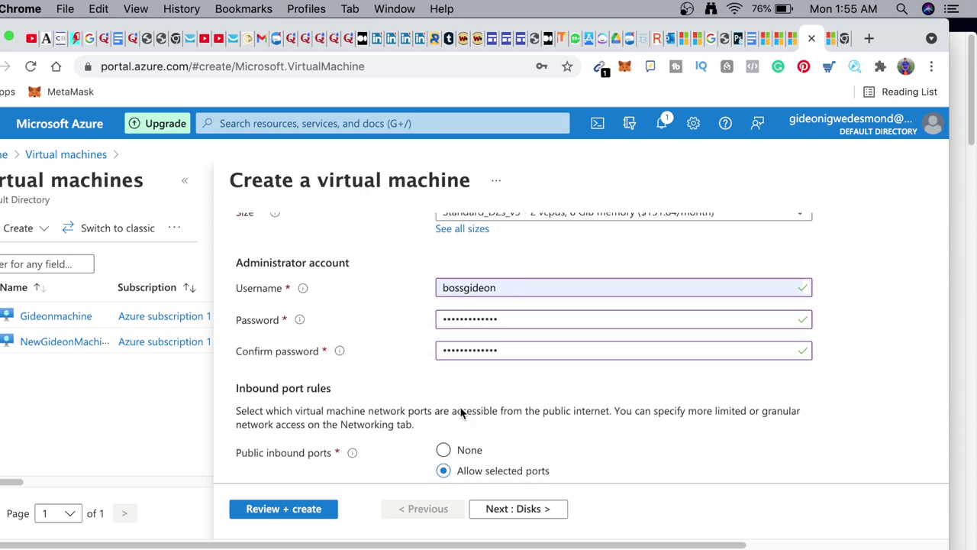
scroll(507, 376, "down", 3)
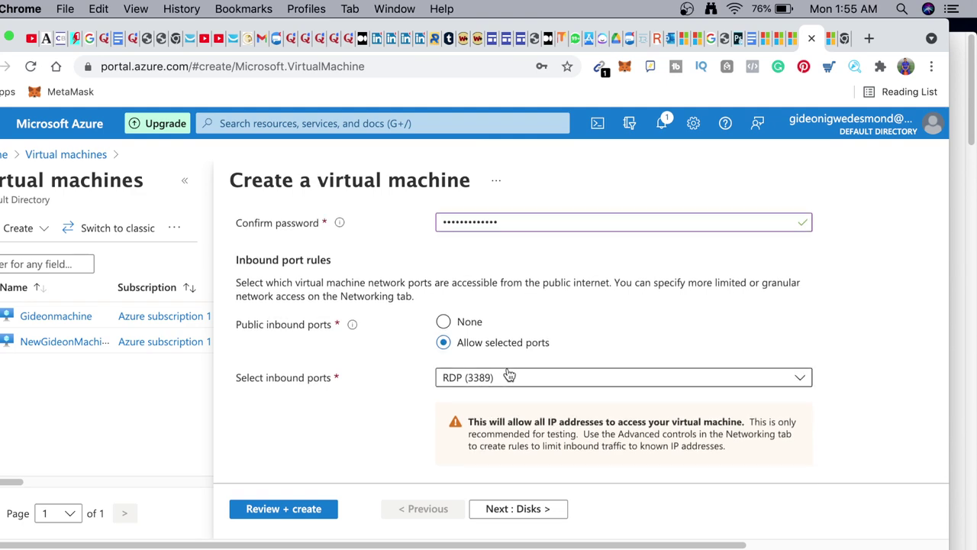
scroll(513, 376, "down", 2)
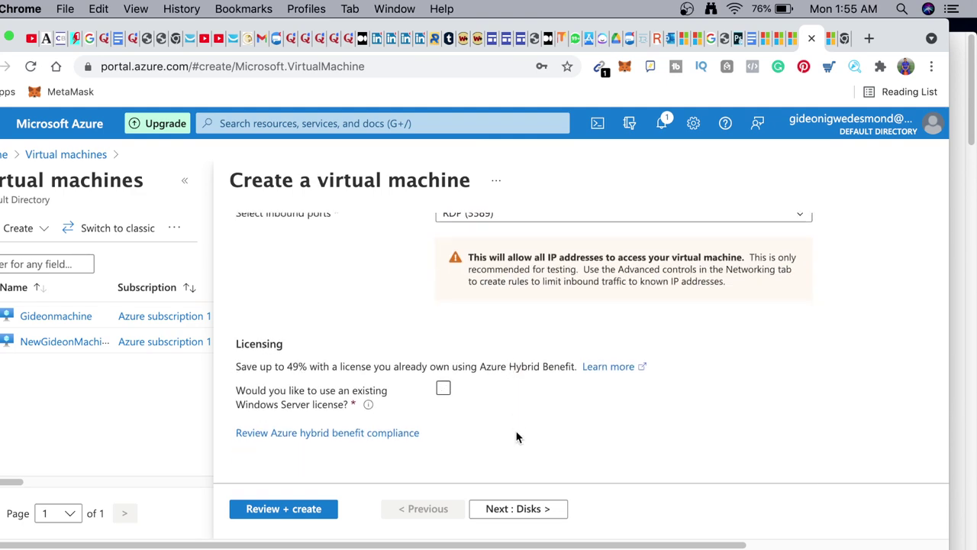
left_click(524, 509)
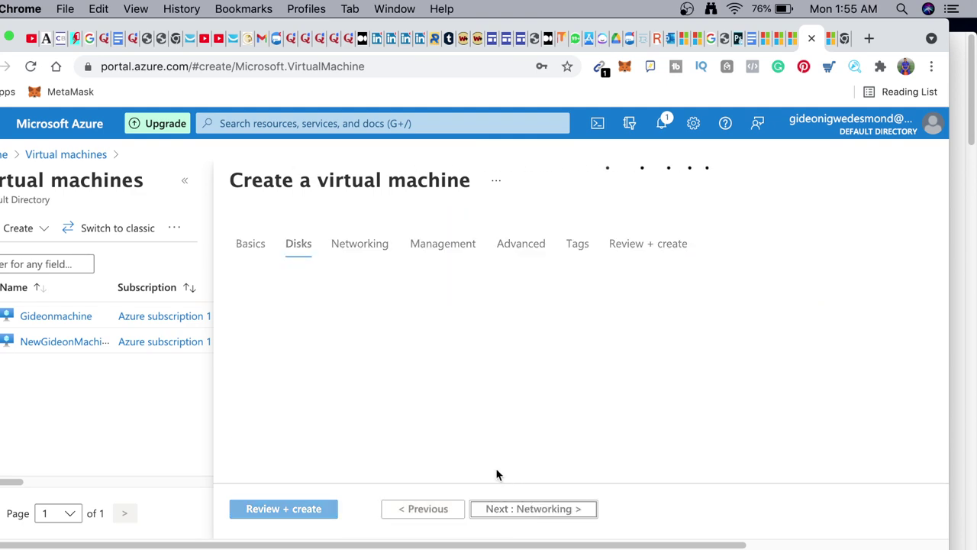
Move past the Disks step with its current settings
scroll(436, 402, "down", 3)
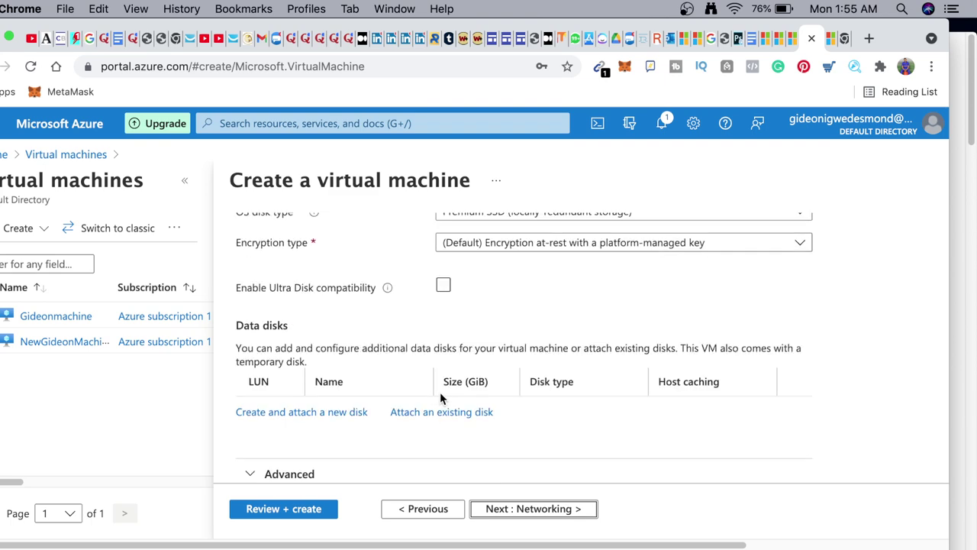
scroll(448, 395, "down", 1)
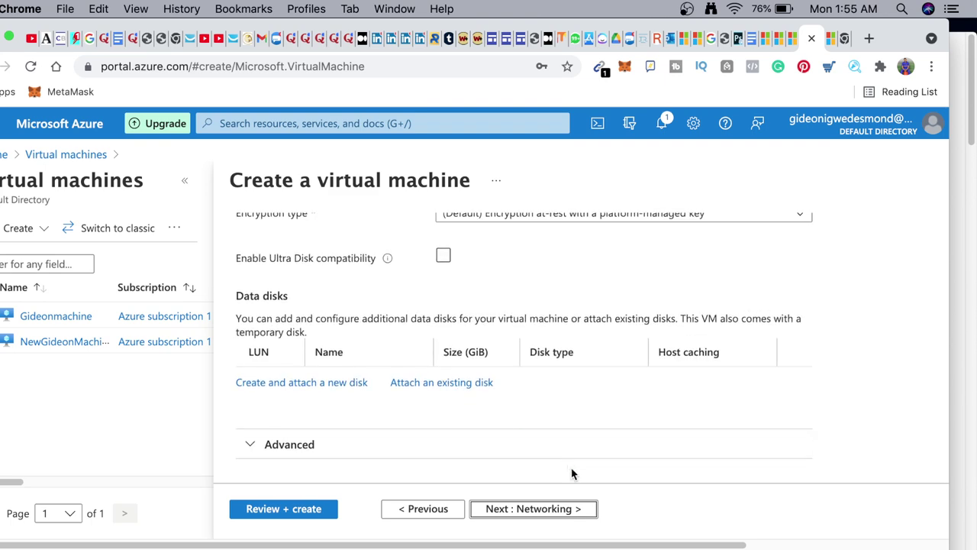
left_click(548, 514)
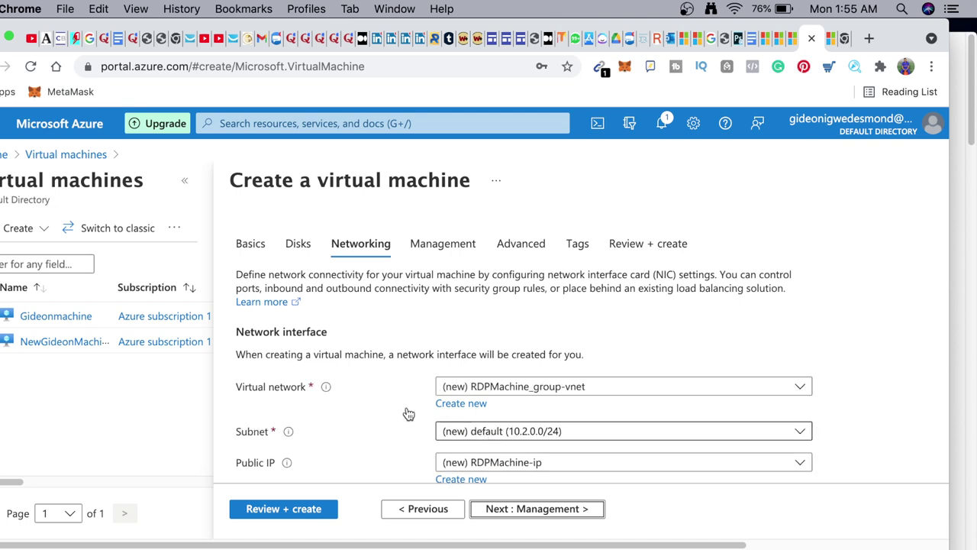
Review Networking with public IP RDPMachine-ip and accelerated networking on, then continue to Management
scroll(414, 403, "down", 3)
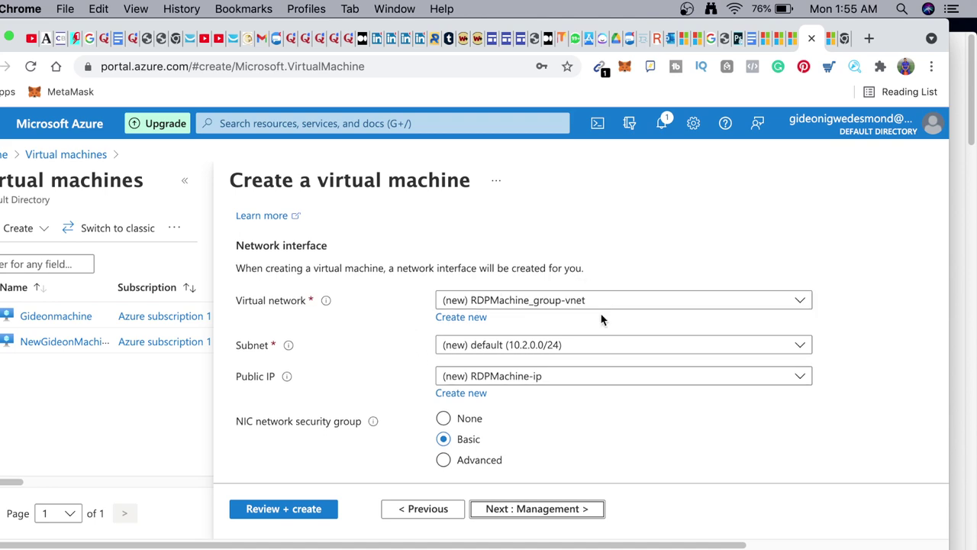
scroll(601, 394, "down", 10)
scroll(601, 394, "up", 7)
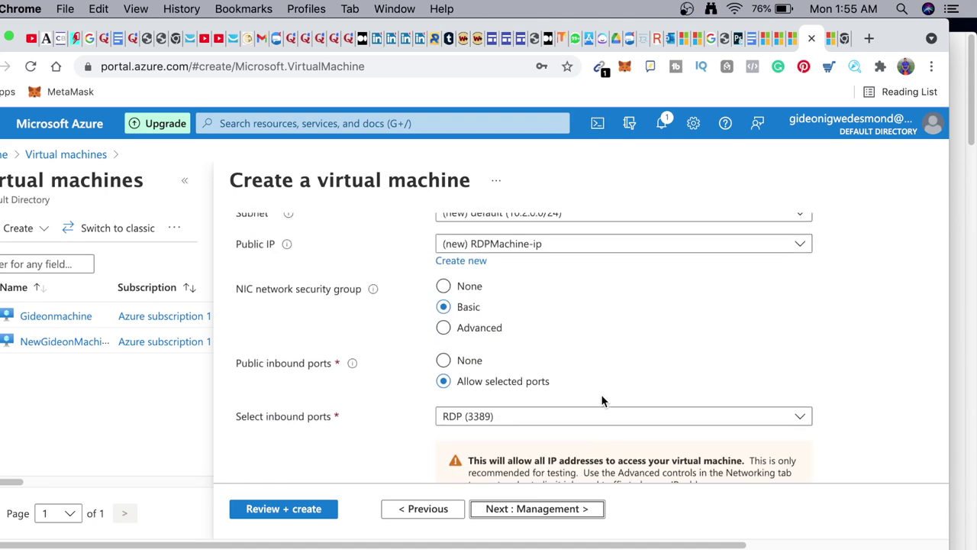
scroll(601, 394, "down", 6)
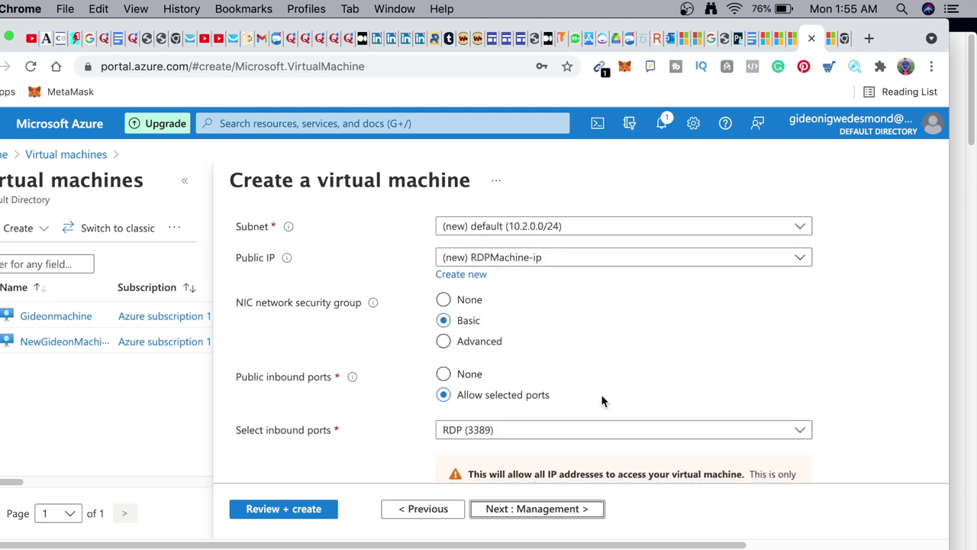
scroll(602, 394, "up", 1)
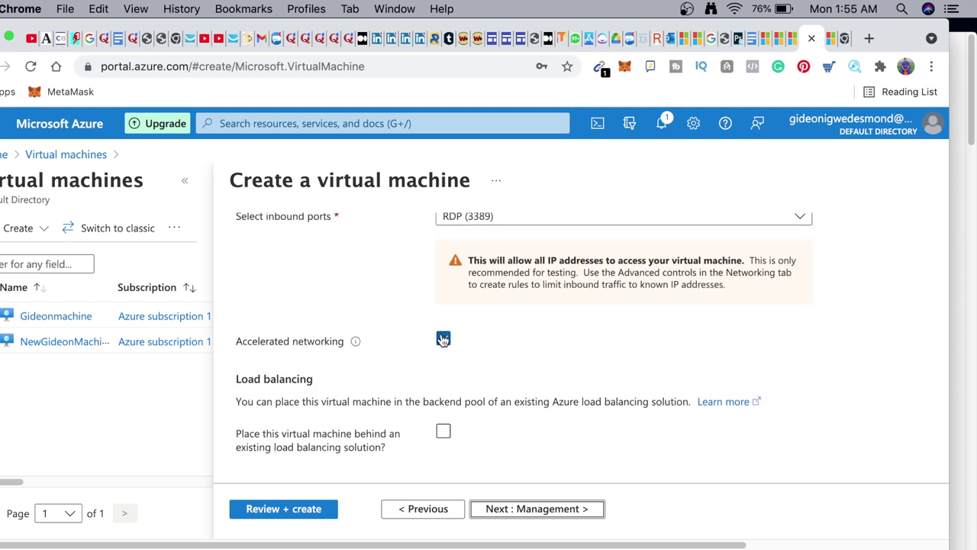
scroll(527, 406, "down", 1)
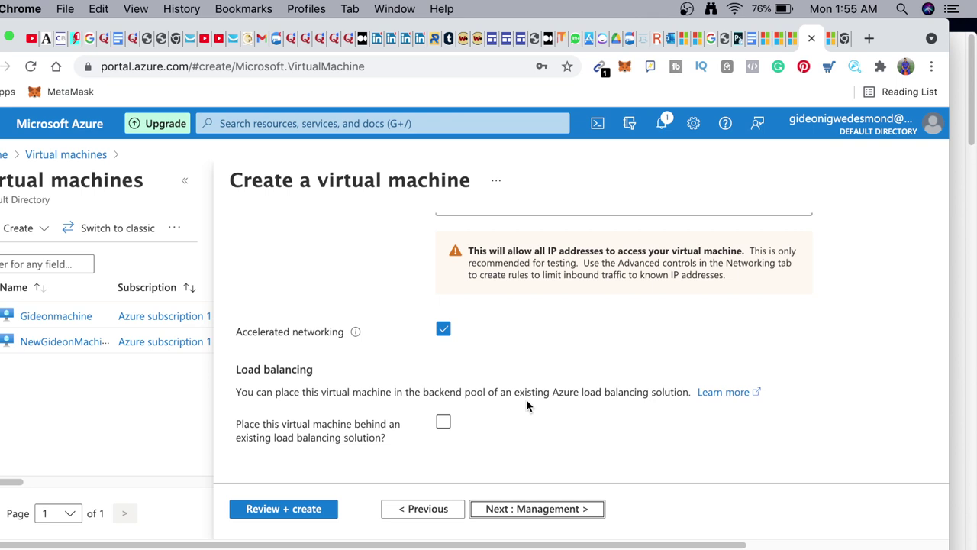
left_click(561, 510)
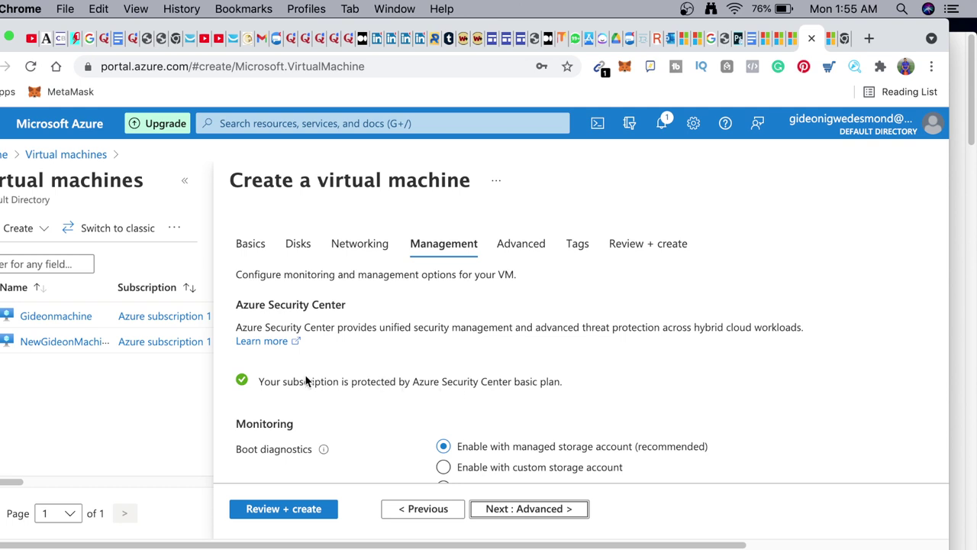
Keep the Management tab defaults and move on to Advanced
scroll(486, 387, "down", 1)
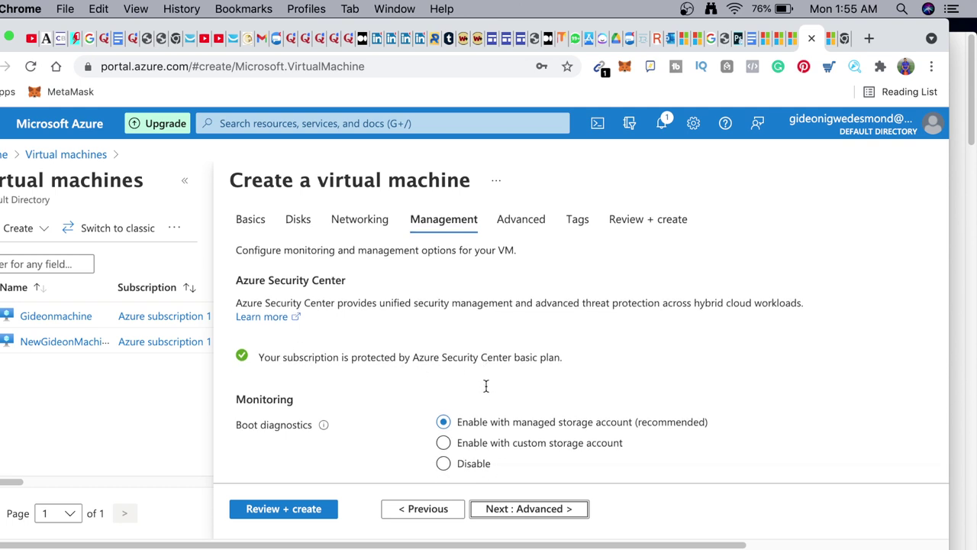
scroll(485, 386, "down", 2)
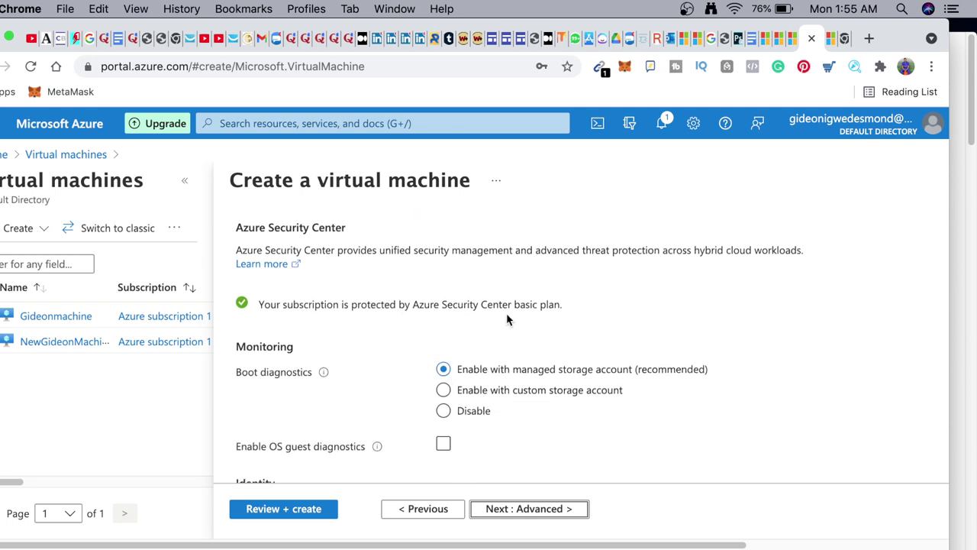
scroll(716, 352, "down", 10)
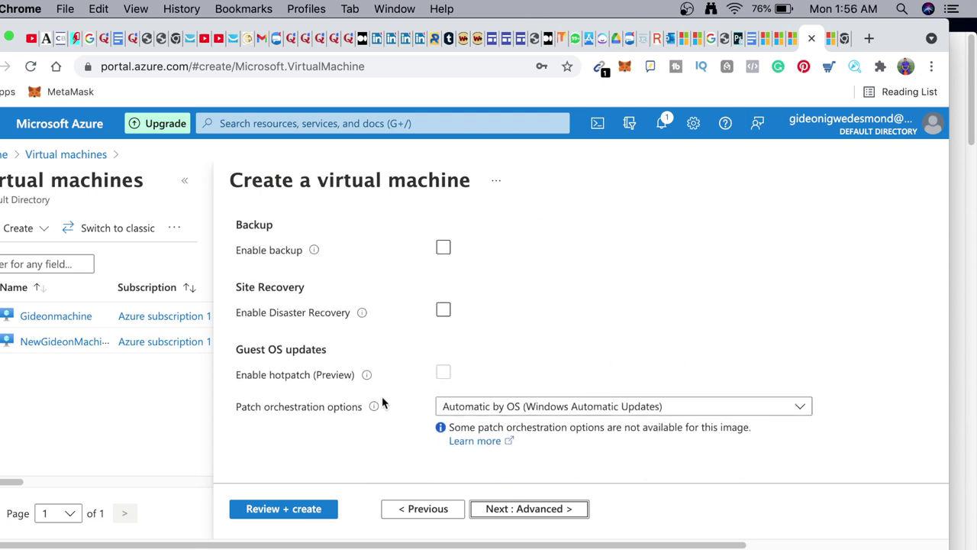
left_click(523, 510)
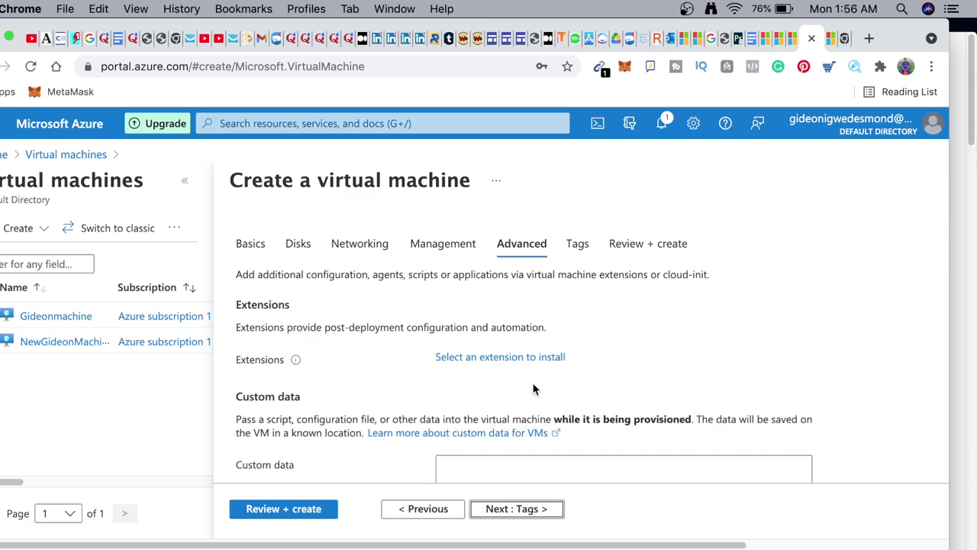
Keep Advanced settings with VM generation Gen 1 and continue to Tags
scroll(532, 388, "down", 5)
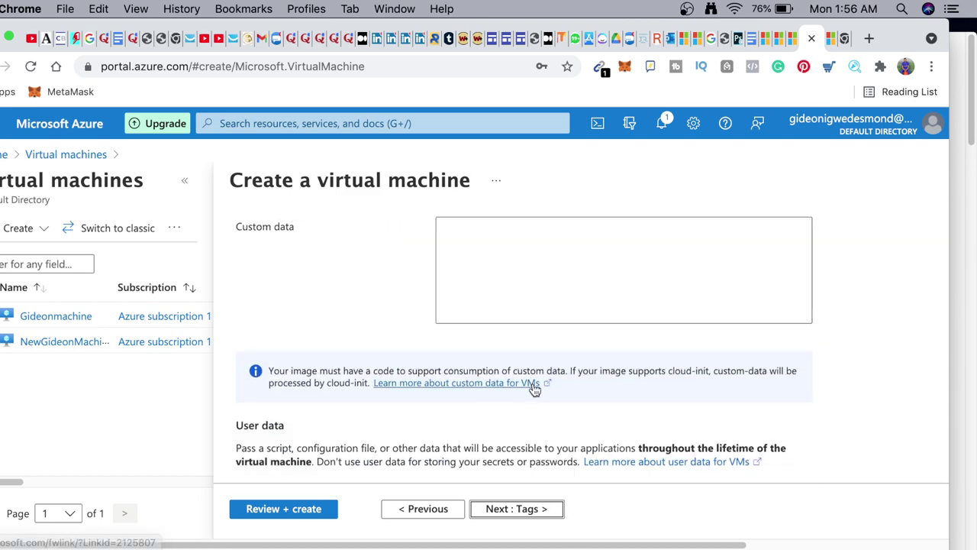
scroll(533, 386, "down", 8)
scroll(533, 389, "up", 2)
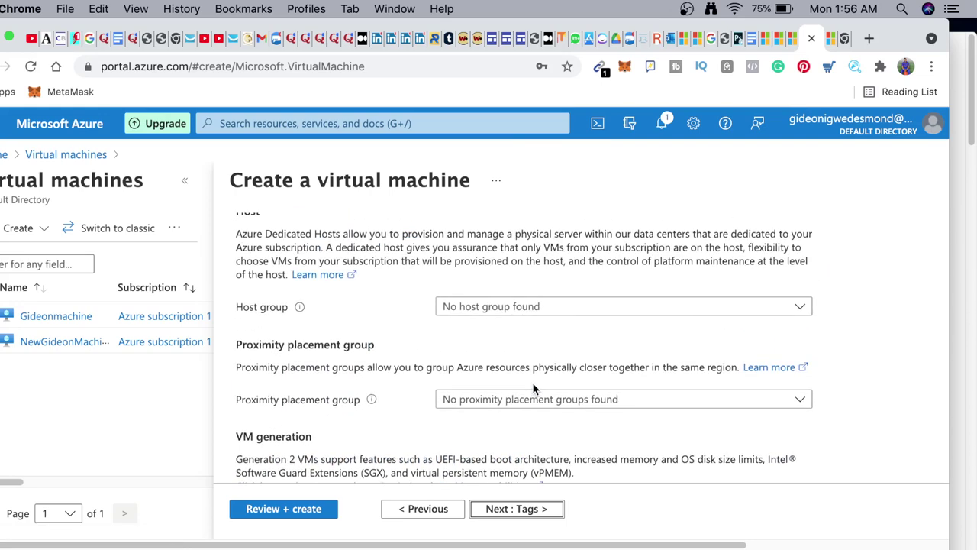
scroll(533, 389, "down", 3)
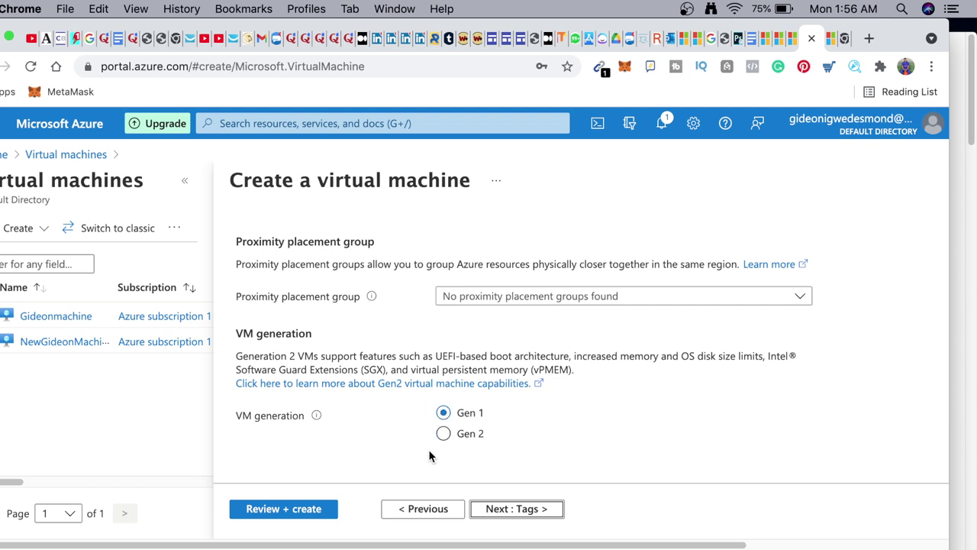
left_click(535, 510)
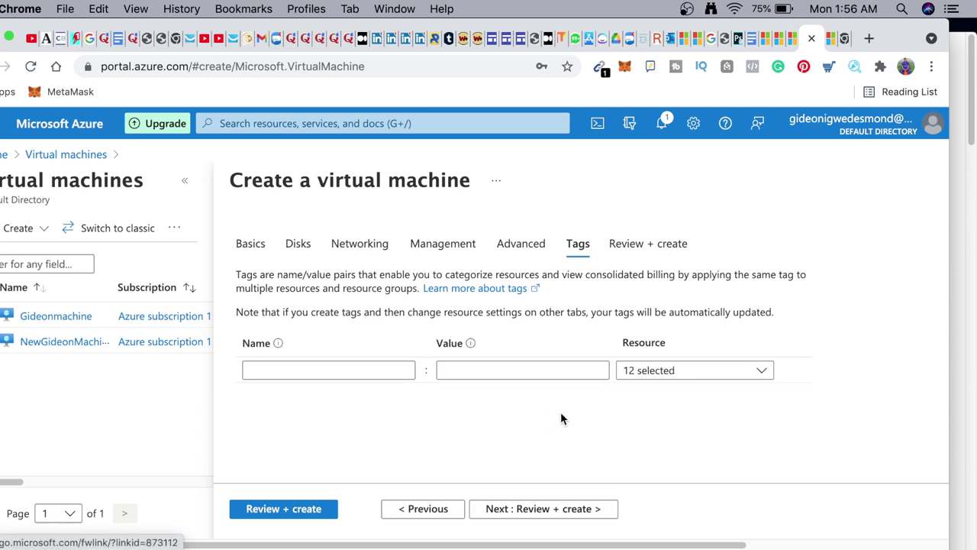
Go to Review + create and look over the validated Windows Server 2019, Standard D2s v3 summary
left_click(533, 511)
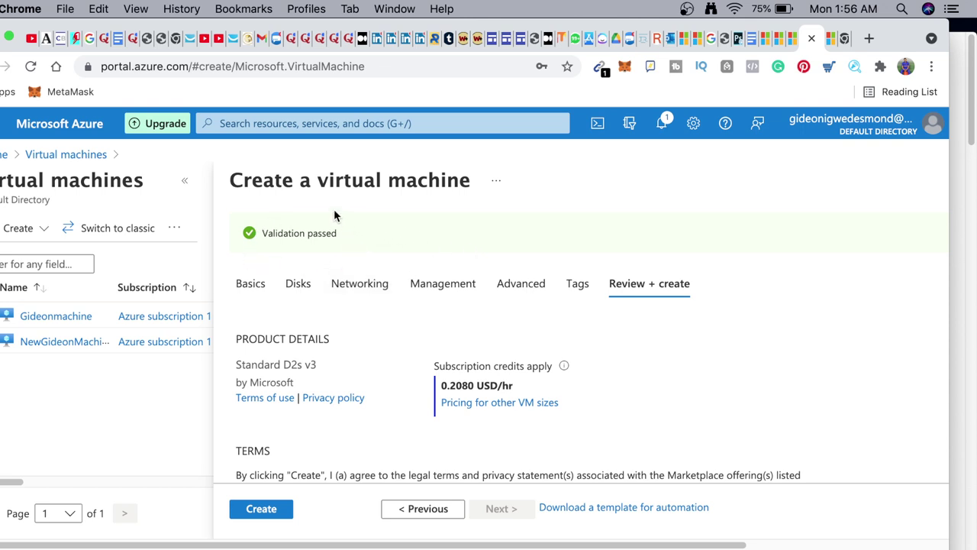
scroll(383, 318, "down", 5)
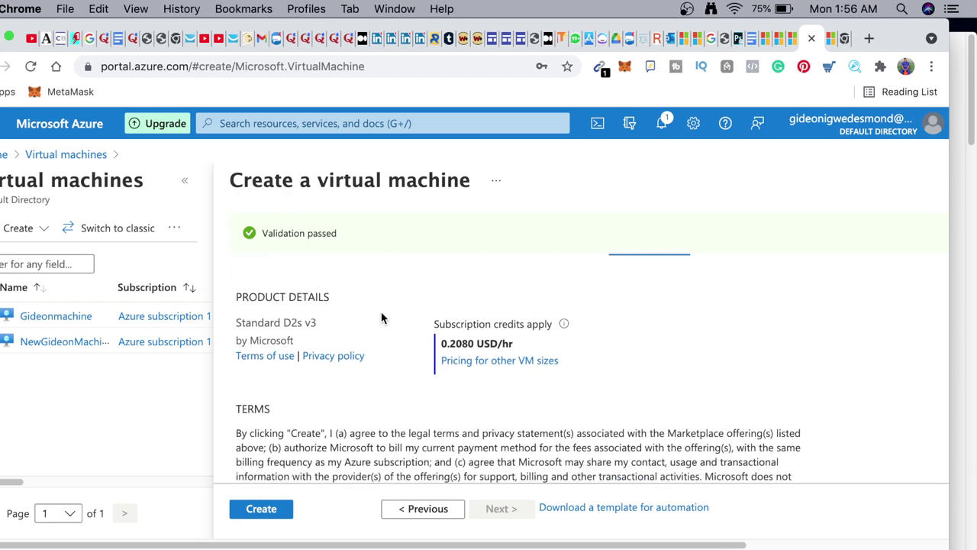
scroll(381, 313, "up", 5)
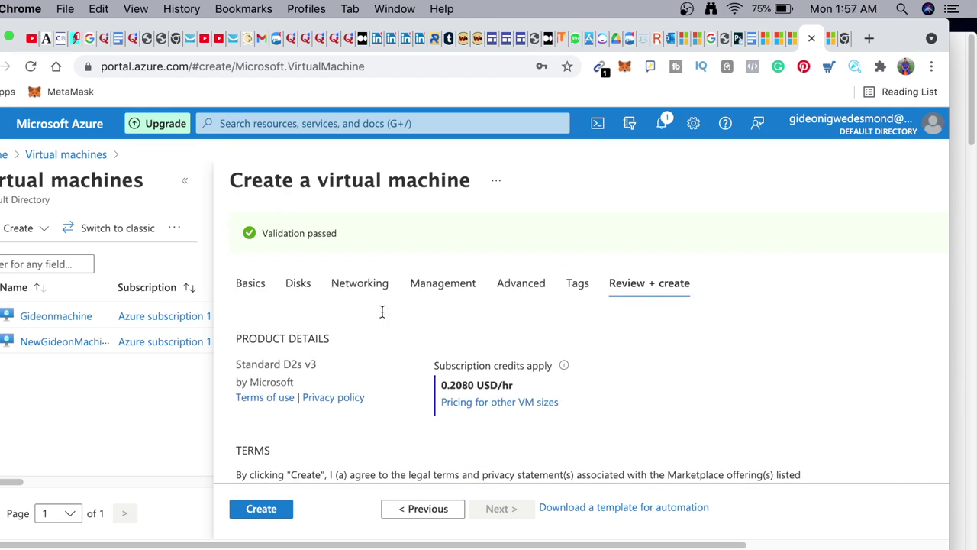
scroll(382, 317, "down", 10)
scroll(382, 318, "down", 2)
scroll(382, 315, "up", 10)
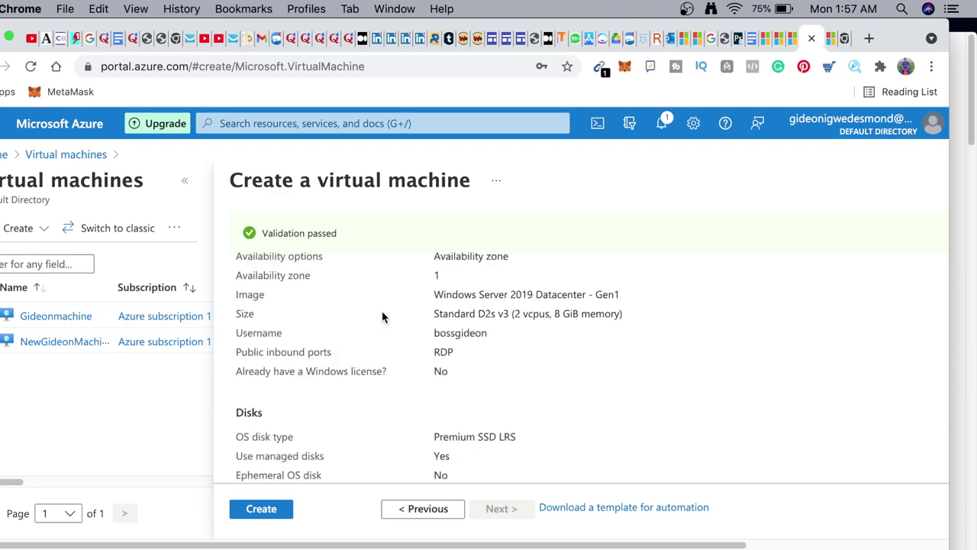
scroll(384, 314, "down", 10)
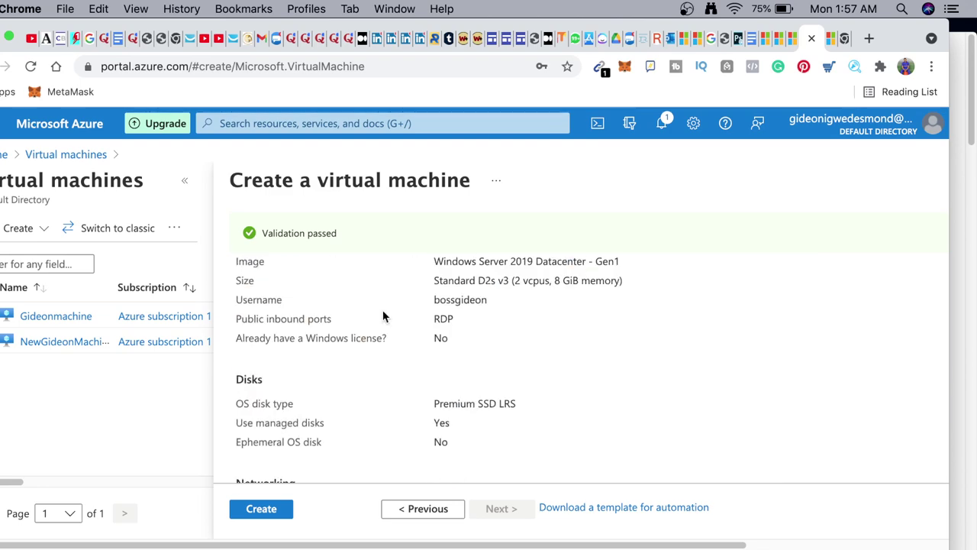
Create the RDPMachine VM, wait for deployment to complete, and clear the side menu search filter
left_click(278, 513)
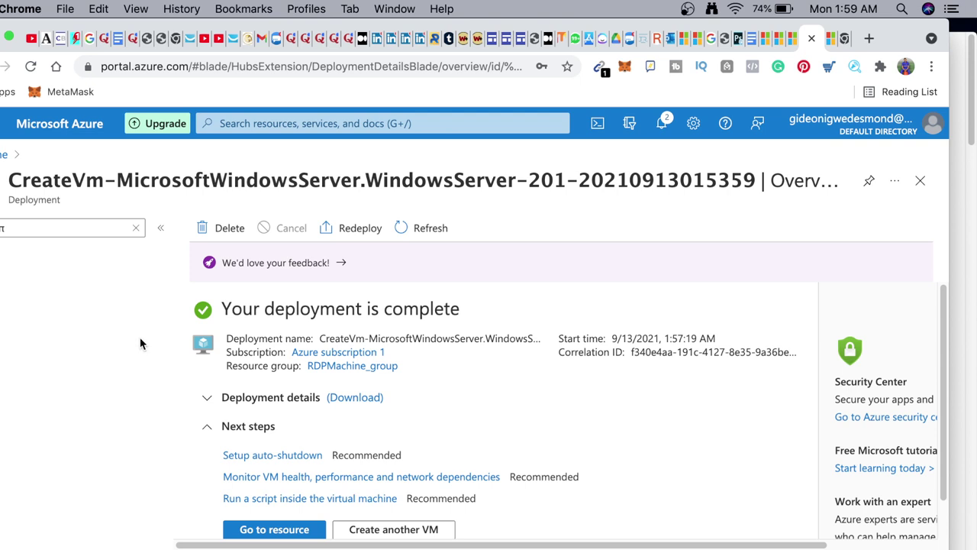
left_click(136, 227)
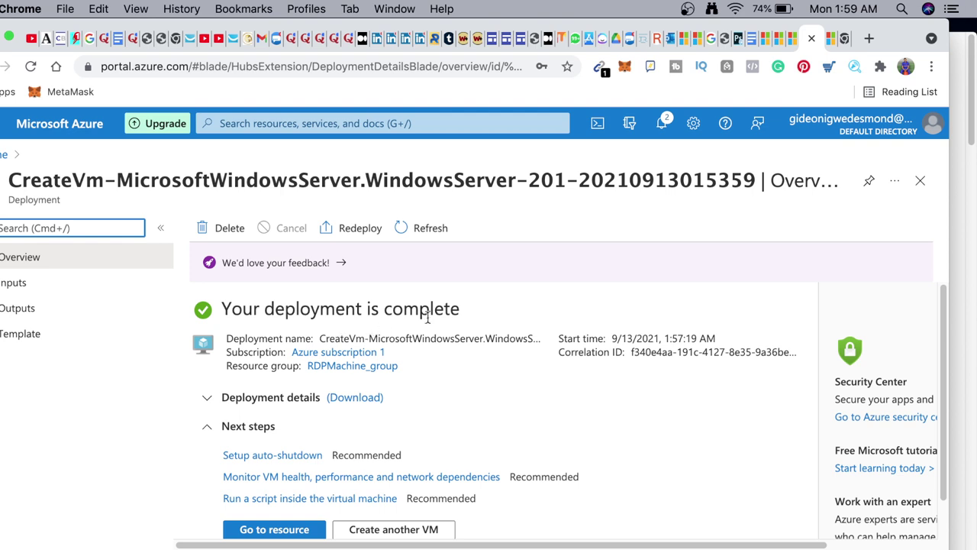
scroll(312, 451, "down", 1)
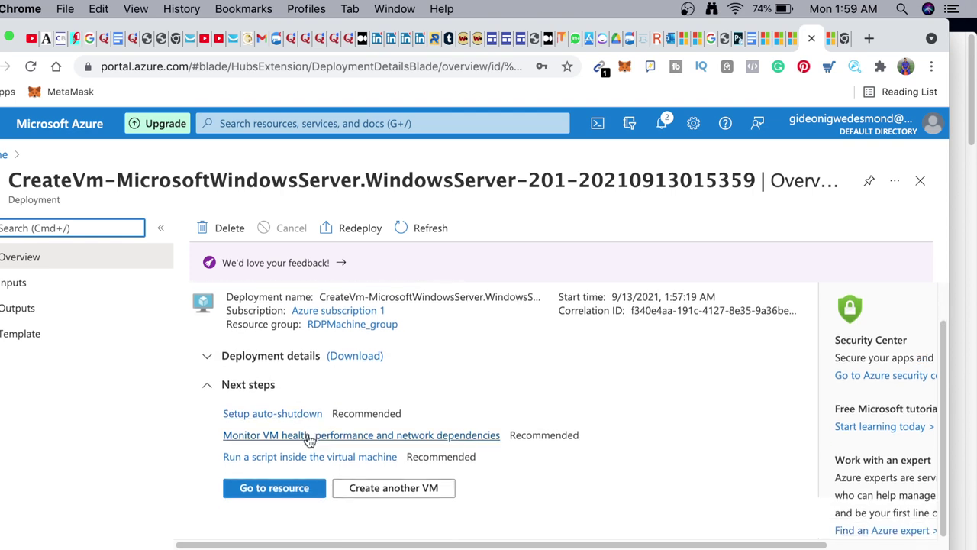
Go to the RDPMachine resource, review its Overview Essentials, and bring up its Connect options
left_click(263, 490)
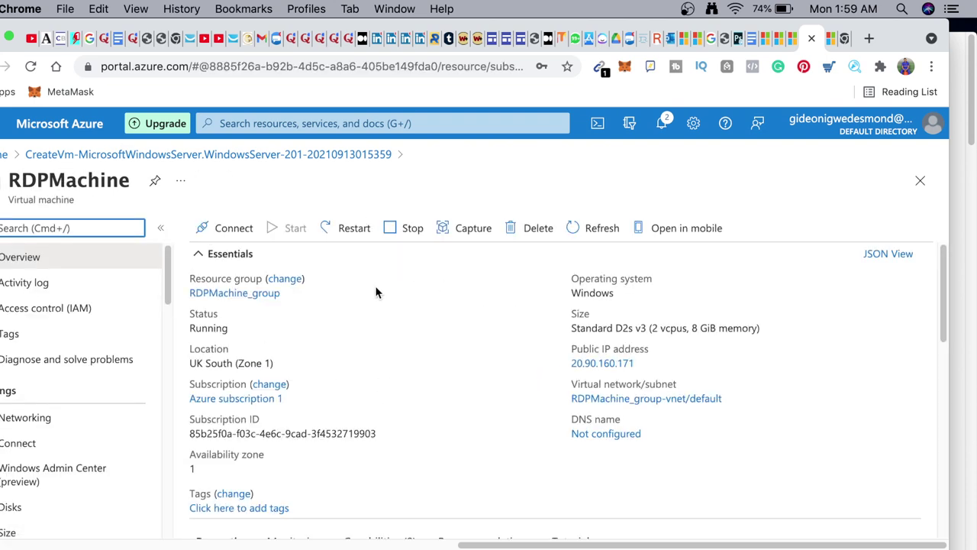
scroll(379, 298, "down", 10)
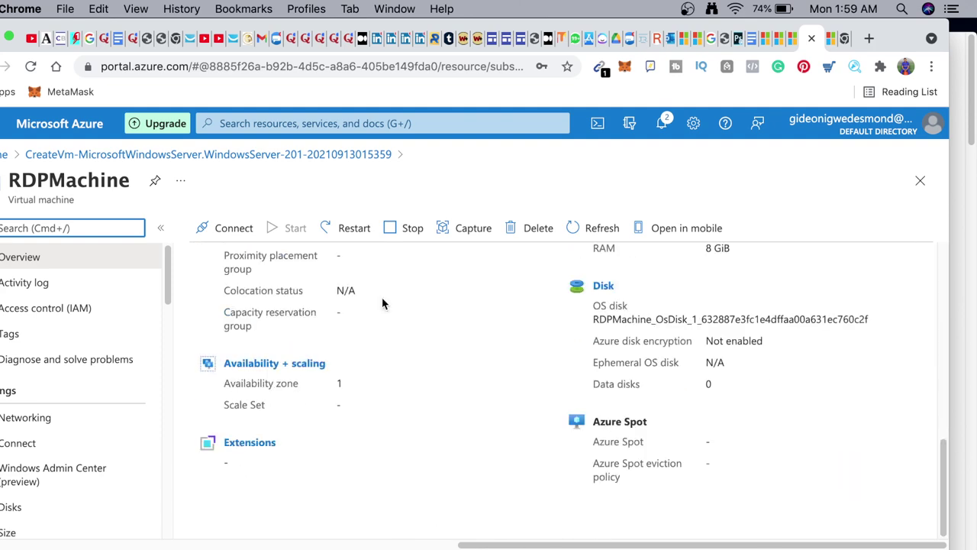
scroll(347, 331, "up", 10)
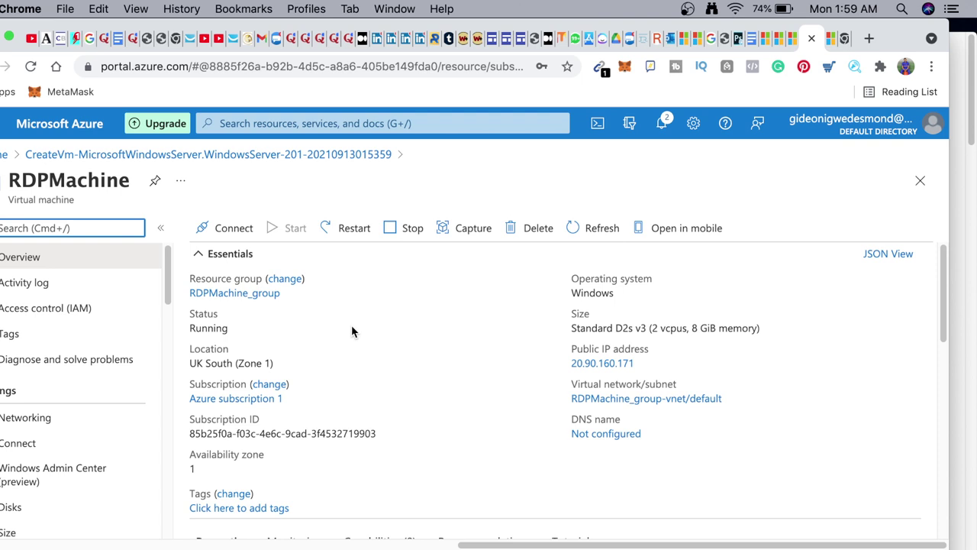
scroll(351, 331, "down", 1)
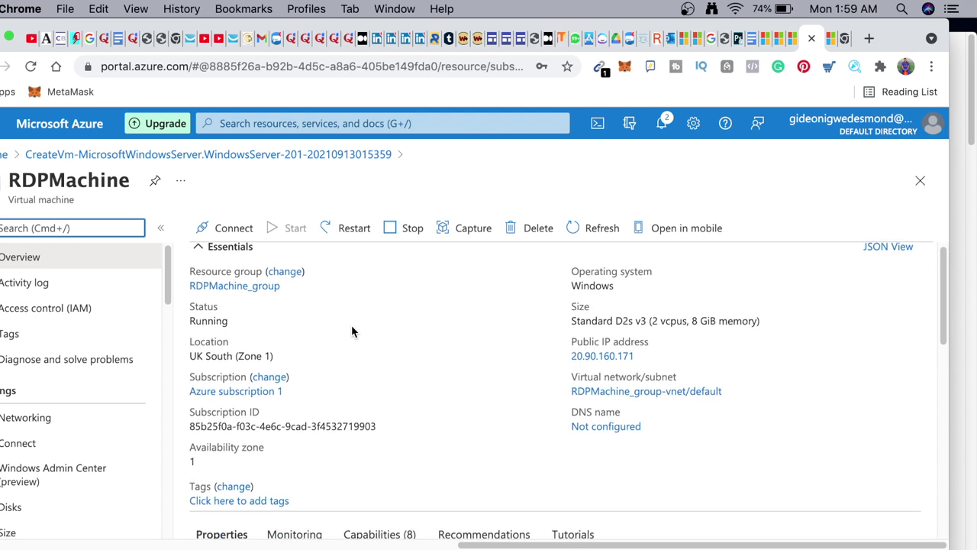
scroll(351, 331, "up", 1)
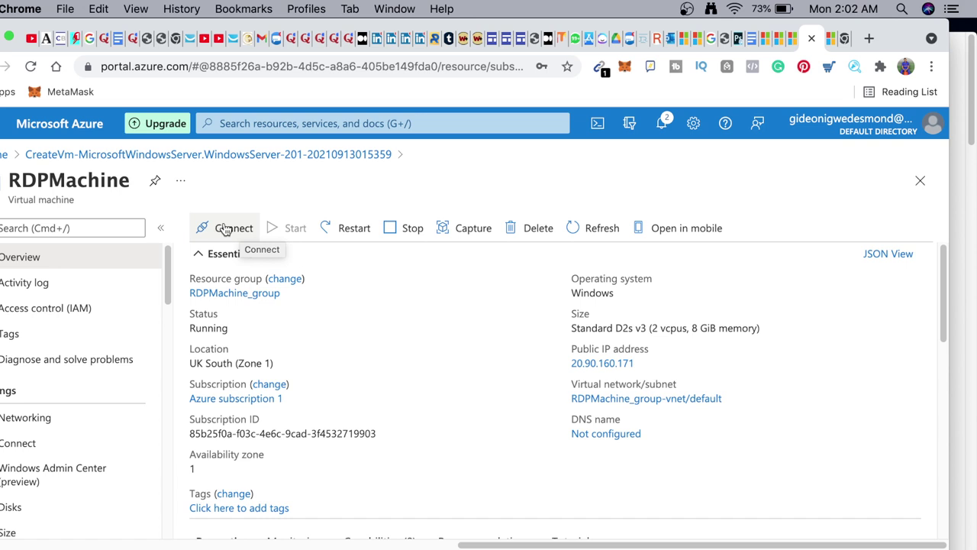
left_click(225, 230)
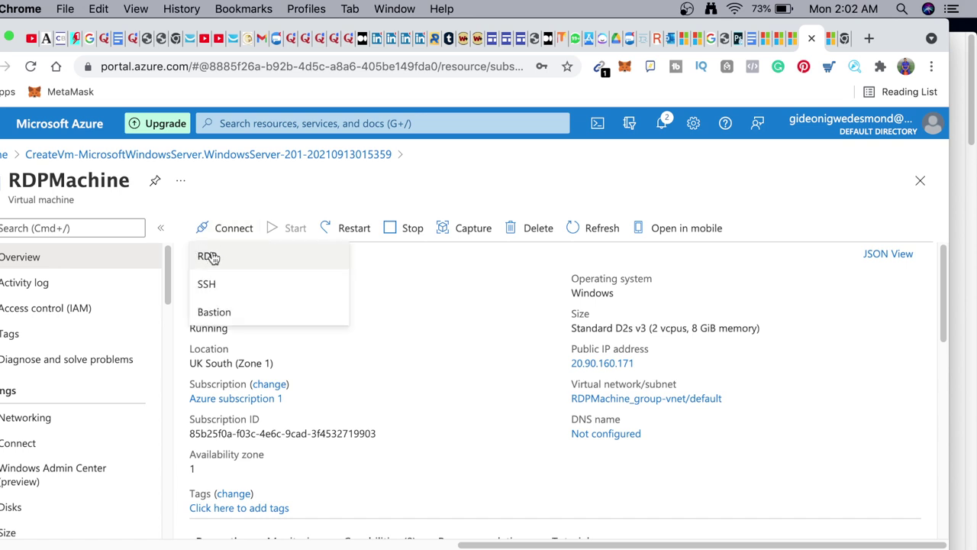
Download the RDPMachine RDP file to Downloads and open it in Remote Desktop
left_click(218, 258)
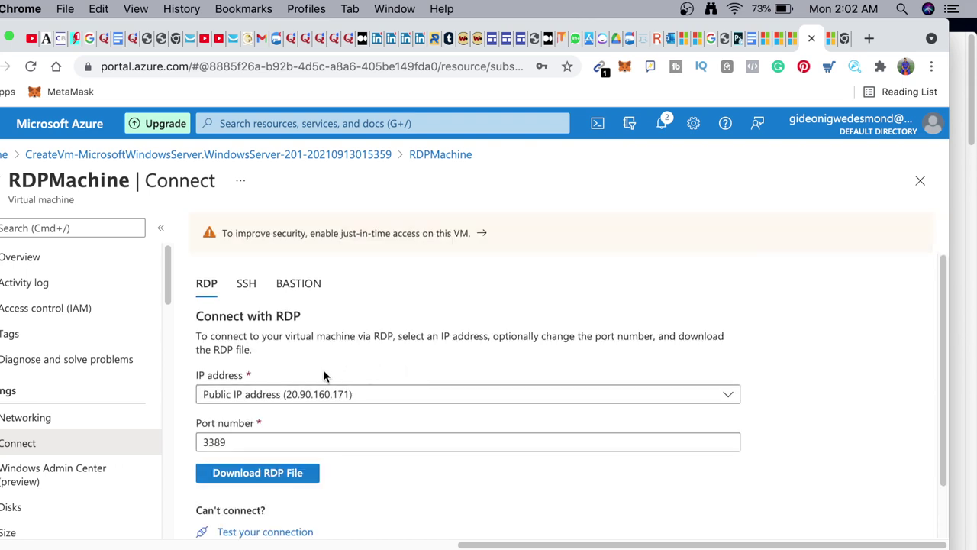
scroll(351, 353, "down", 1)
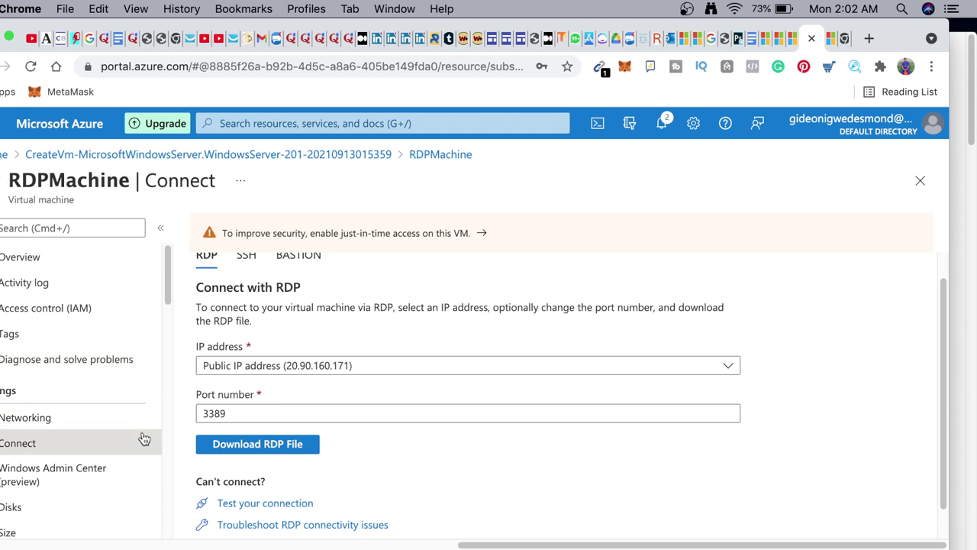
left_click(246, 451)
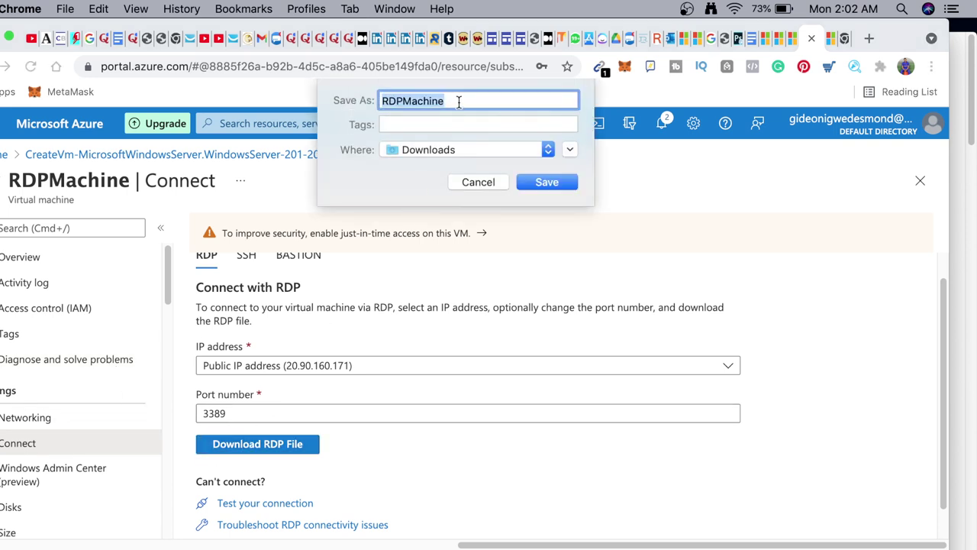
left_click(469, 100)
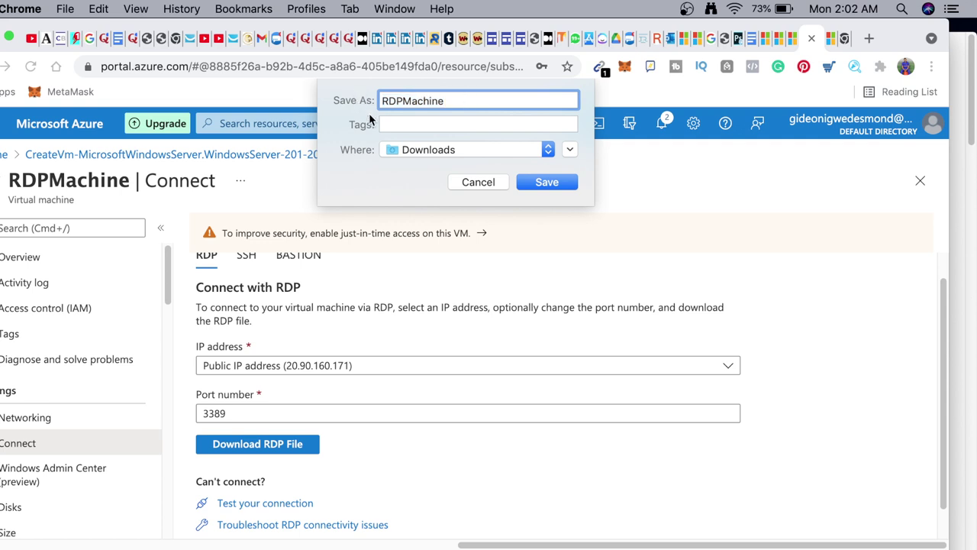
left_click(560, 182)
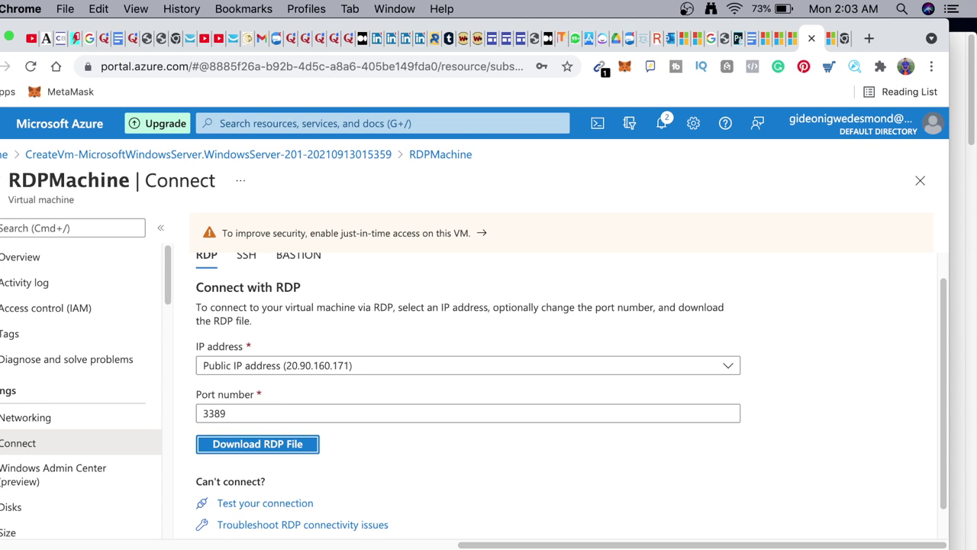
left_click(152, 548)
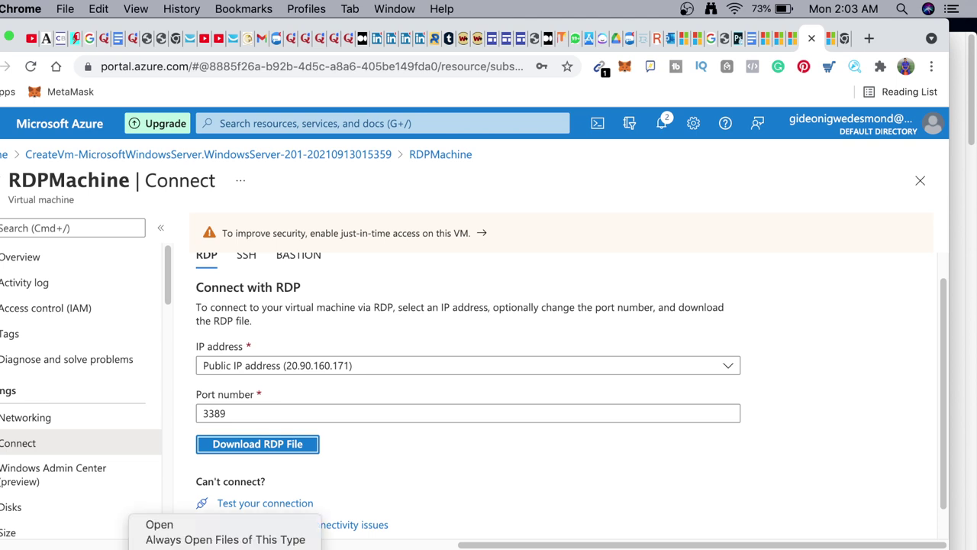
left_click(159, 525)
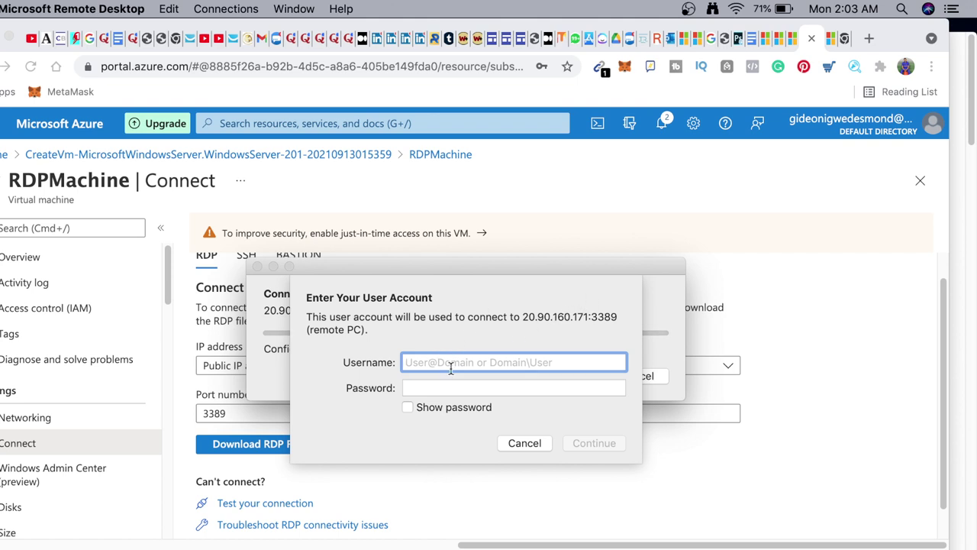
Sign in with the VM account's username and password and accept the certificate warning
type("bos")
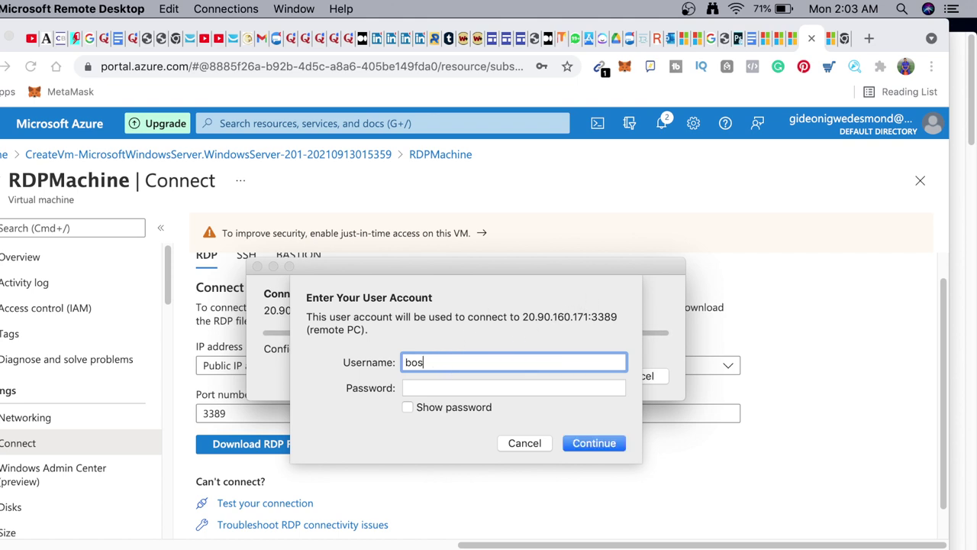
type("sgideon")
left_click(442, 387)
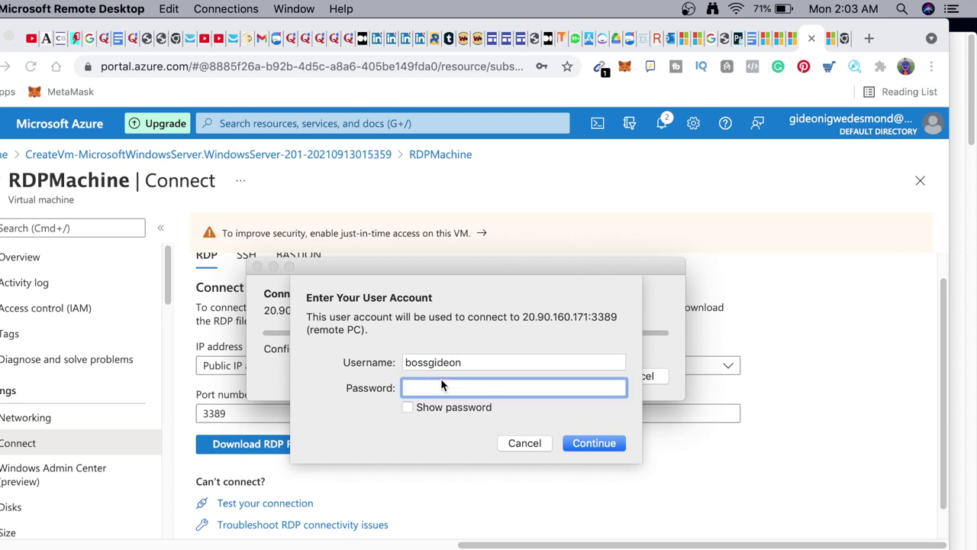
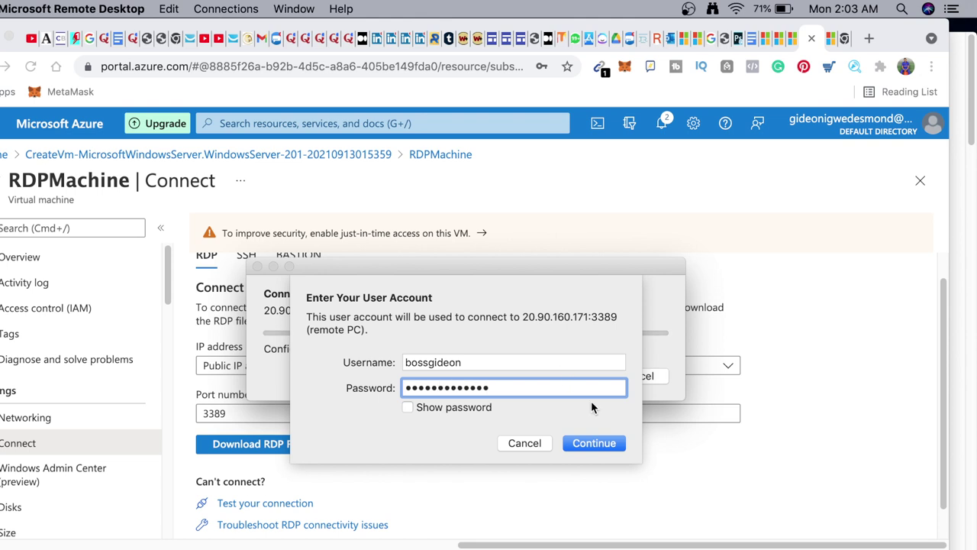
left_click(599, 449)
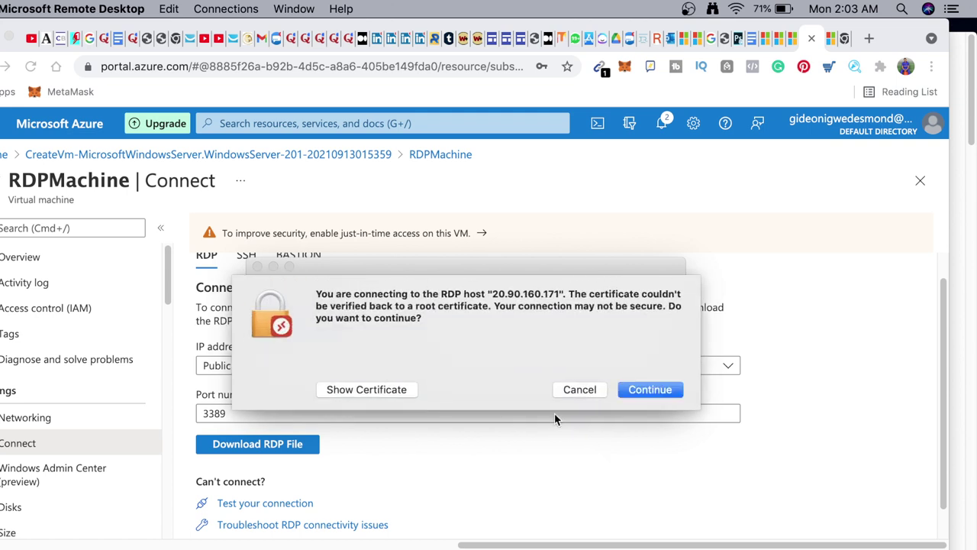
left_click(643, 391)
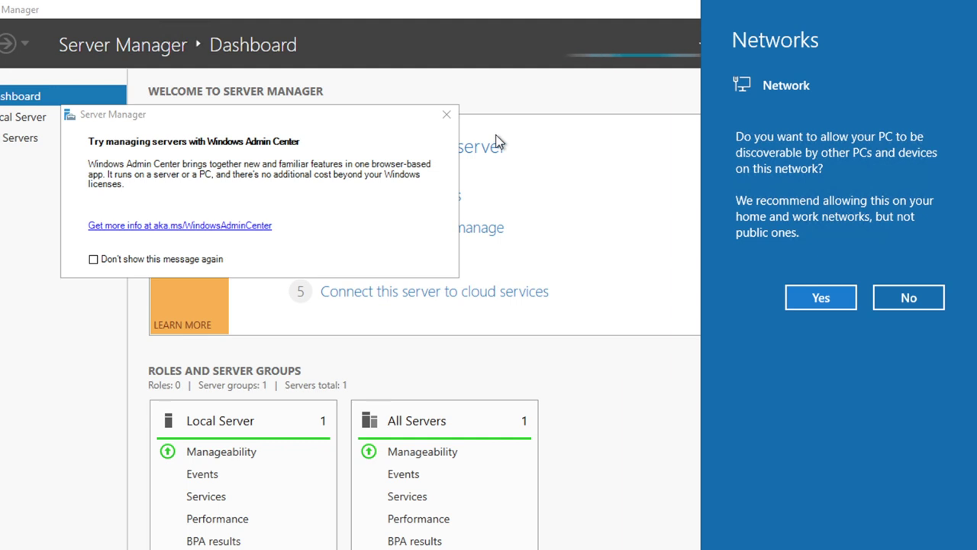
Make the PC network-discoverable, dismiss the Windows Admin Center pop-up, and view Local Server properties
left_click(804, 300)
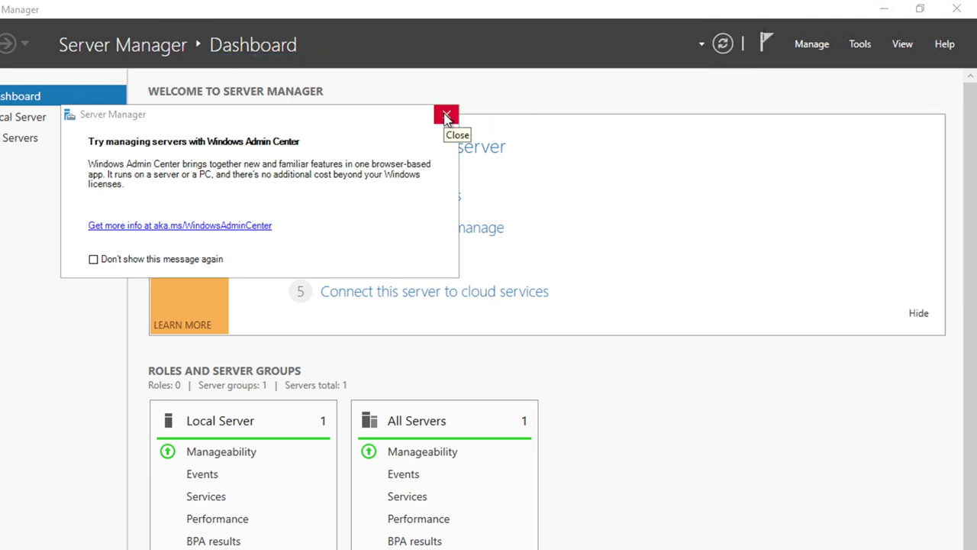
left_click(447, 115)
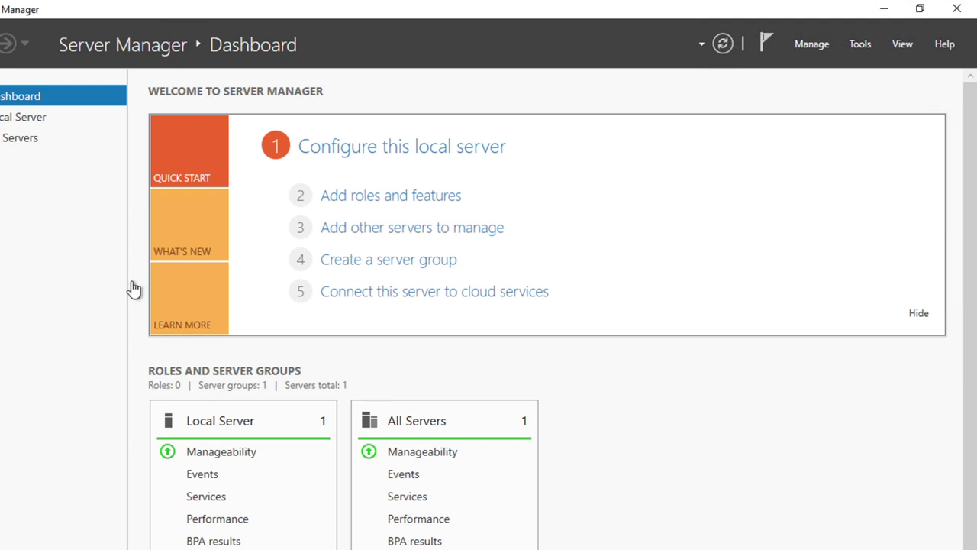
scroll(134, 289, "down", 1)
scroll(135, 291, "up", 1)
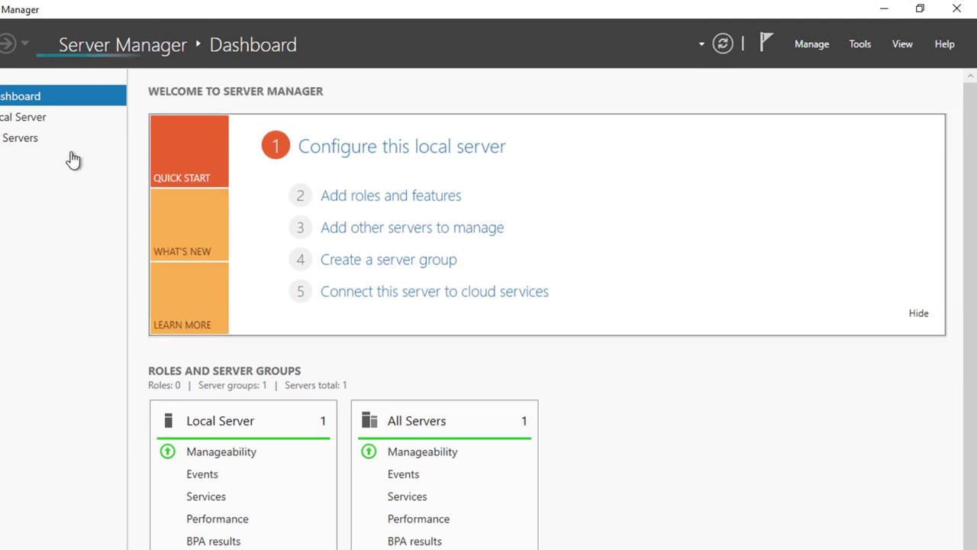
left_click(45, 119)
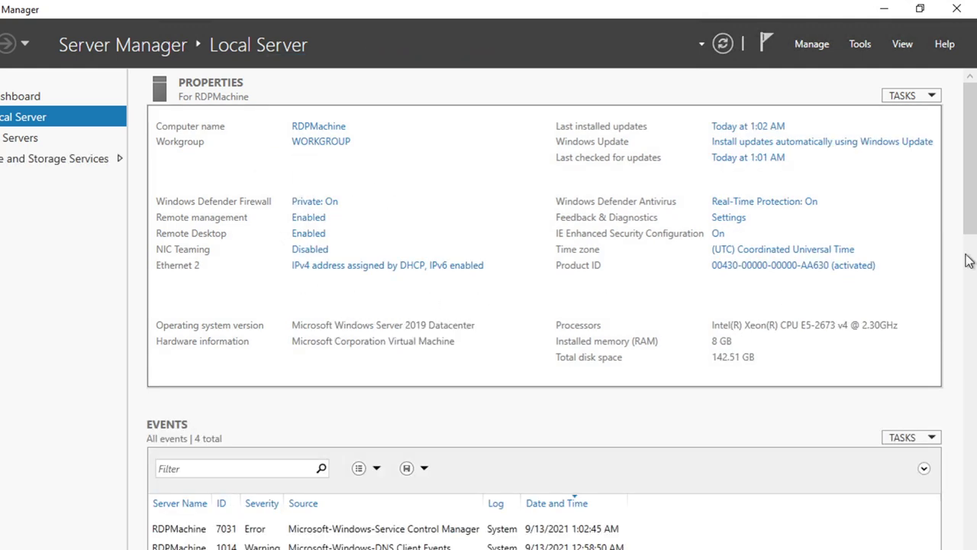
left_click_drag(975, 225, 975, 454)
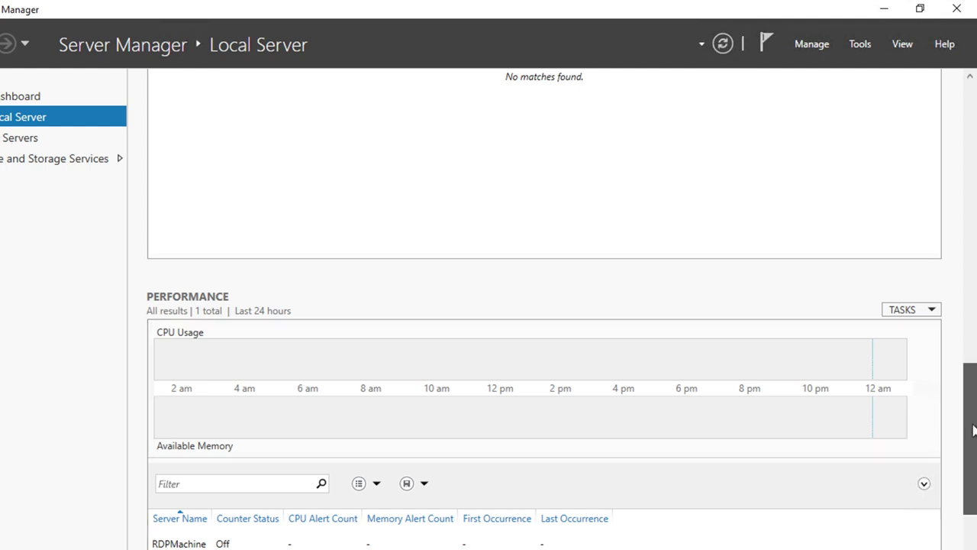
left_click_drag(972, 443, 974, 112)
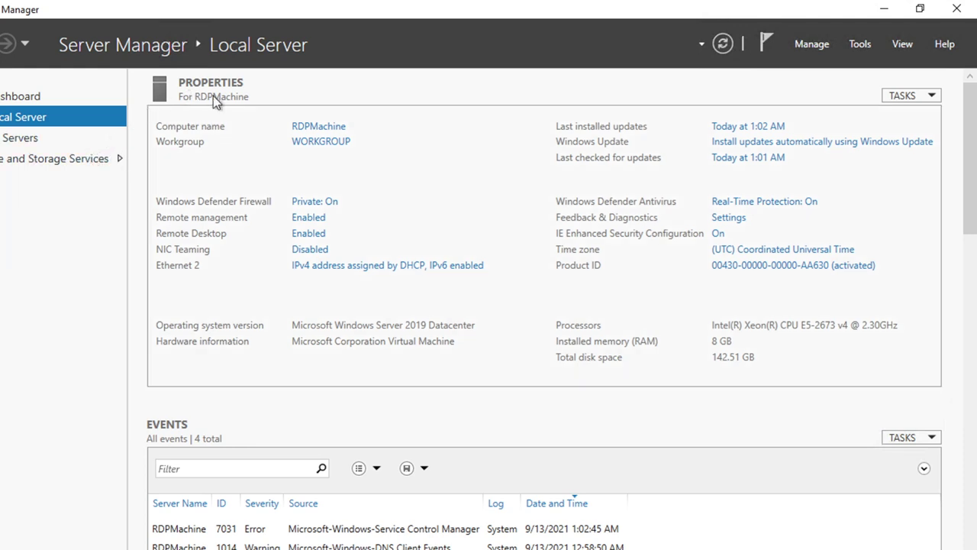
Hide Server Manager to reveal the server desktop
left_click(883, 10)
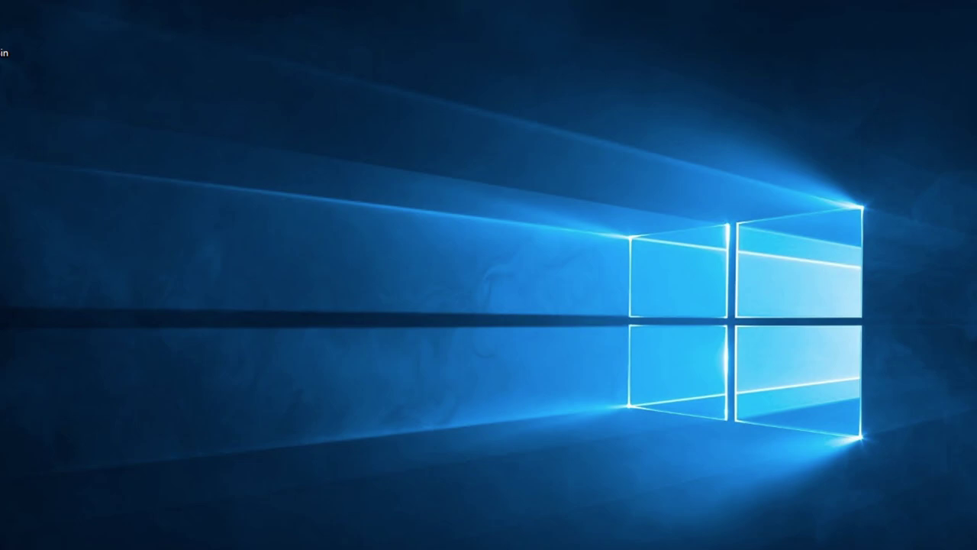
key("alt+Tab")
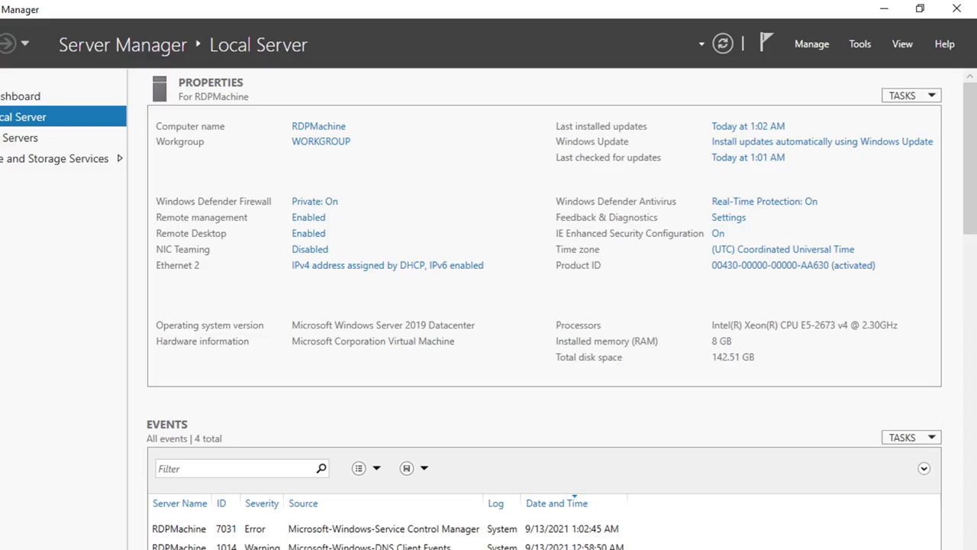
key("super+d")
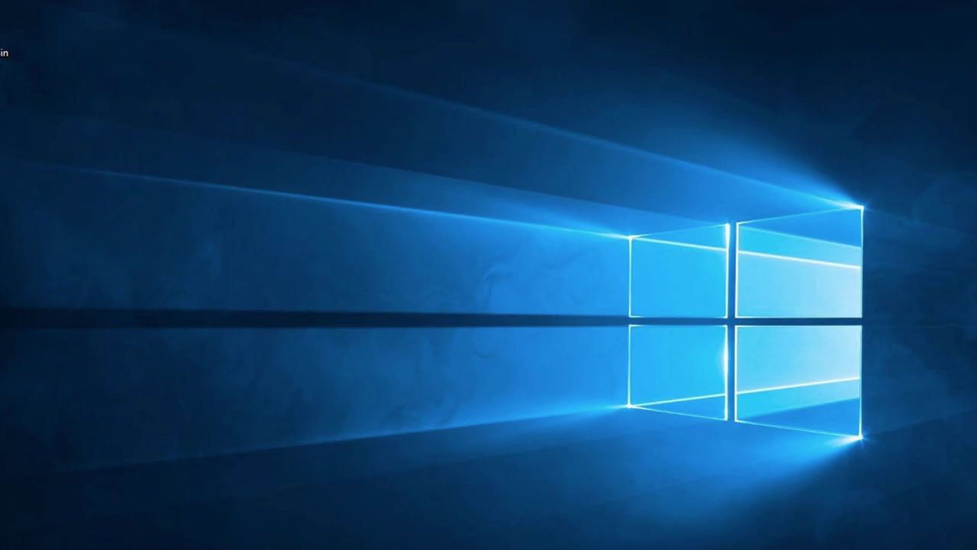
Exit full screen, move the RDPMachine window lower, and minimize both remote session windows
mouse_move(84, 2)
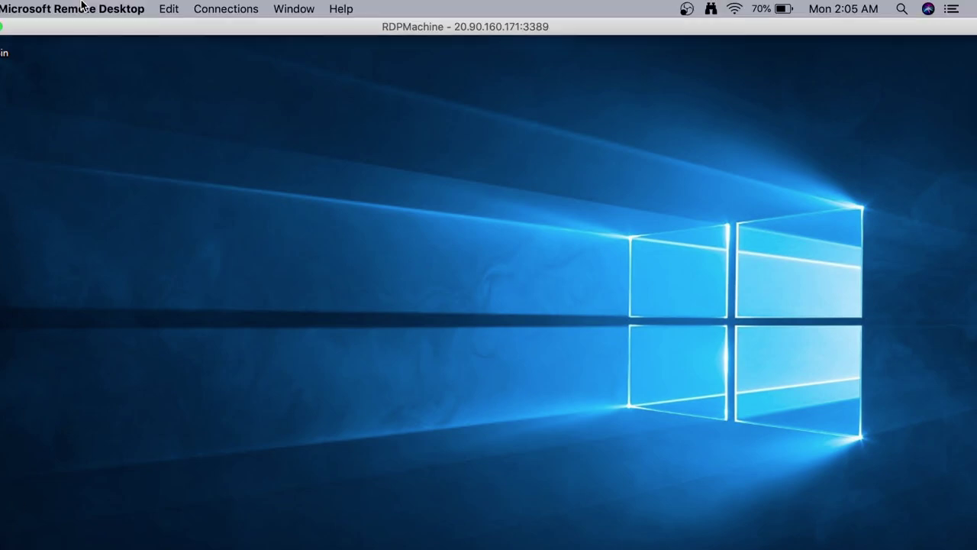
left_click(43, 27)
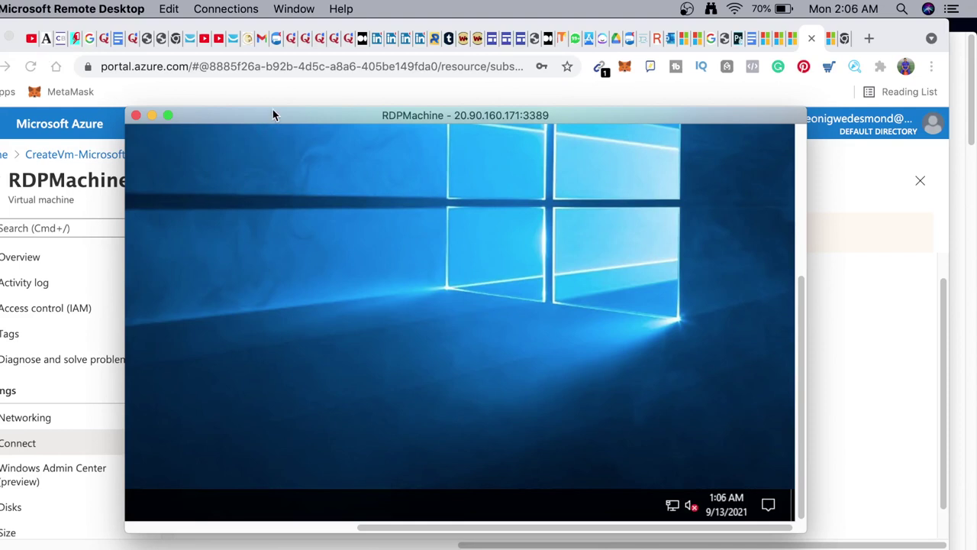
left_click_drag(272, 111, 433, 231)
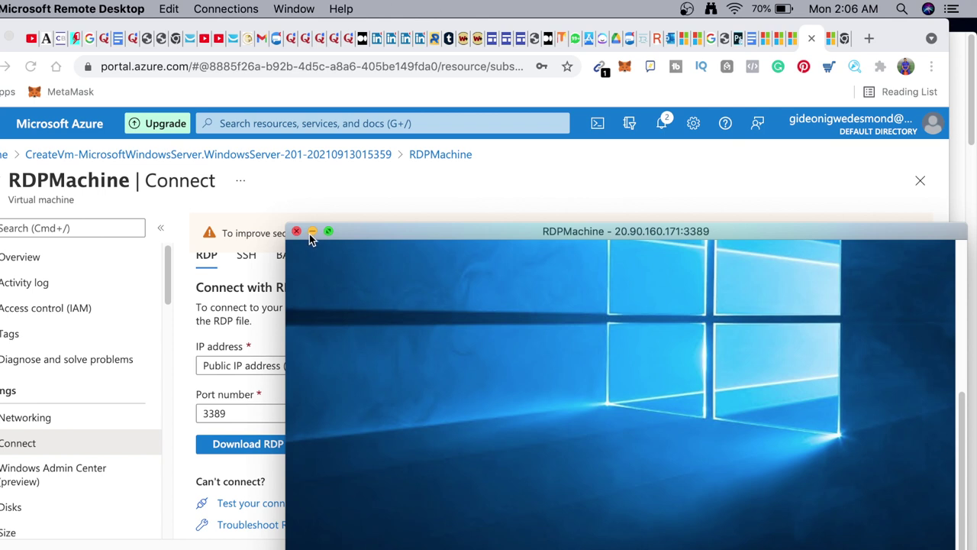
left_click(313, 232)
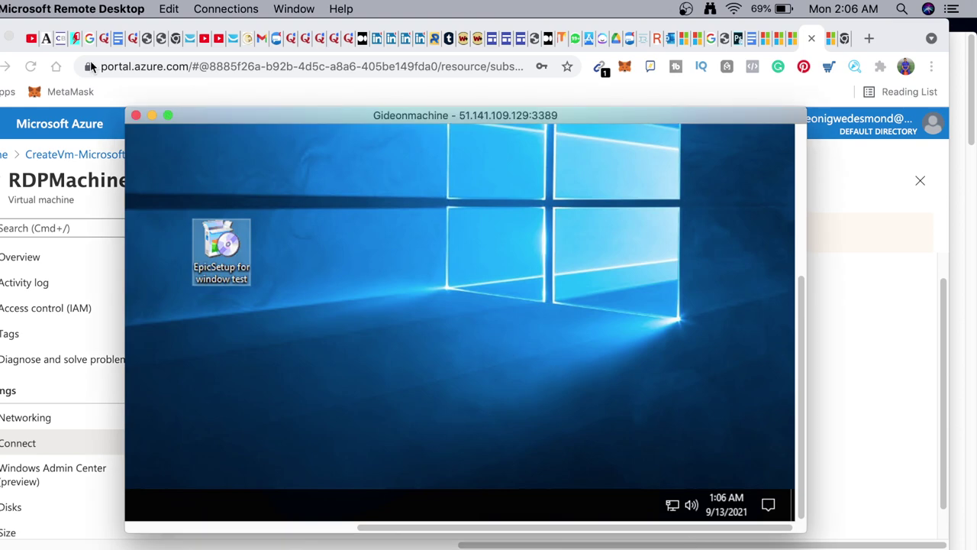
left_click(153, 113)
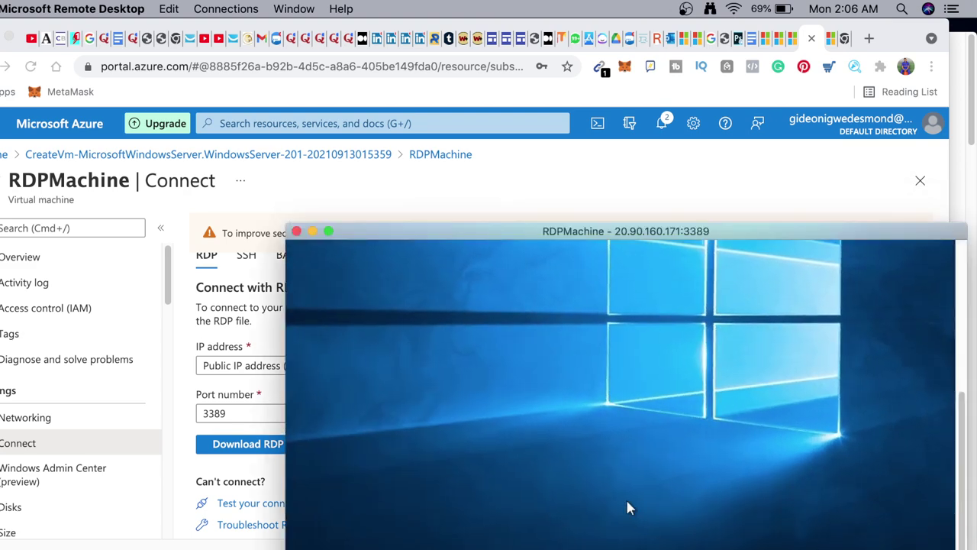
left_click(313, 231)
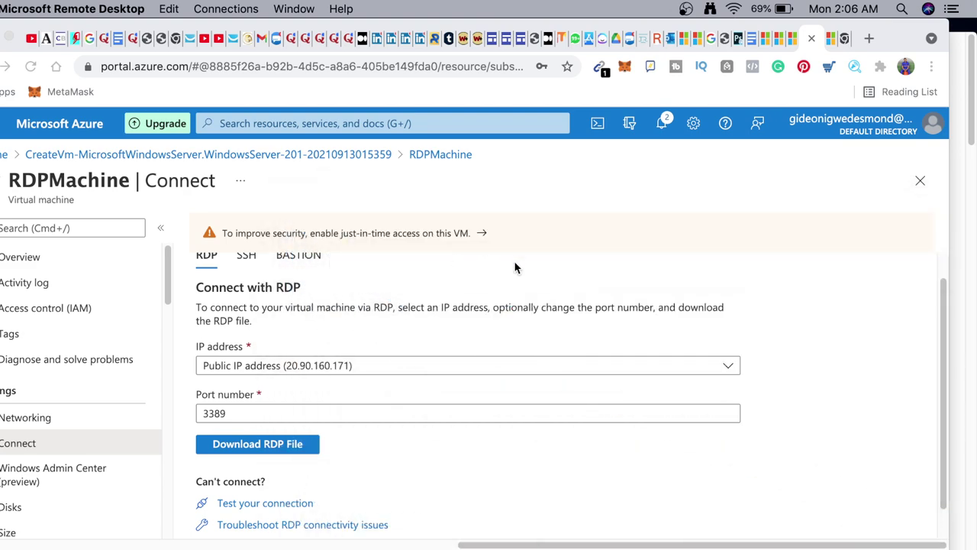
Open a new Chrome tab and minimize the RDPMachine session window again
left_click(868, 41)
left_click(868, 40)
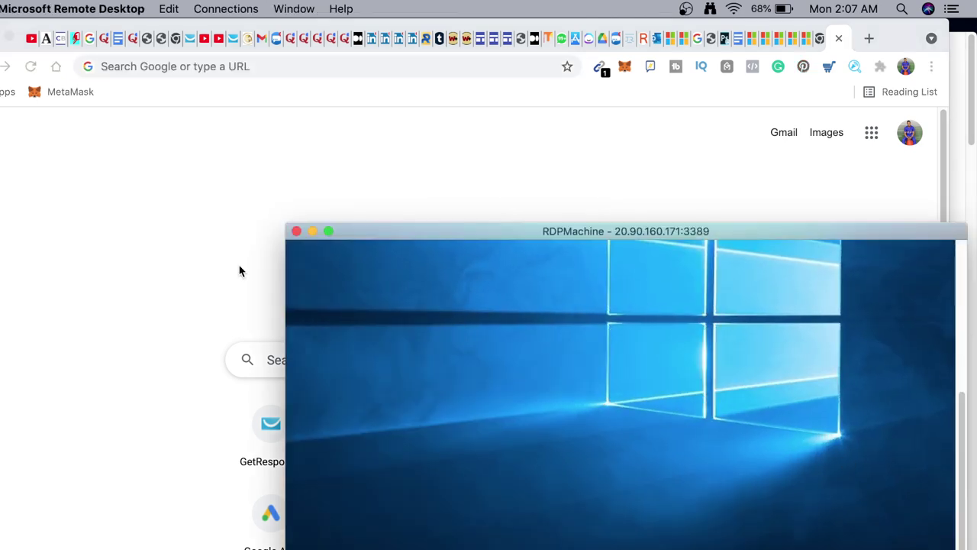
left_click(328, 231)
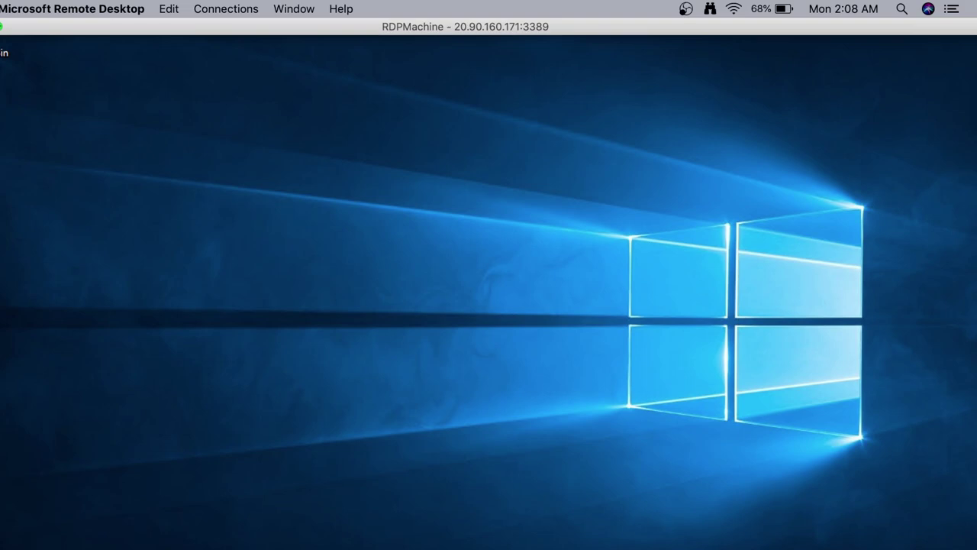
left_click(3, 27)
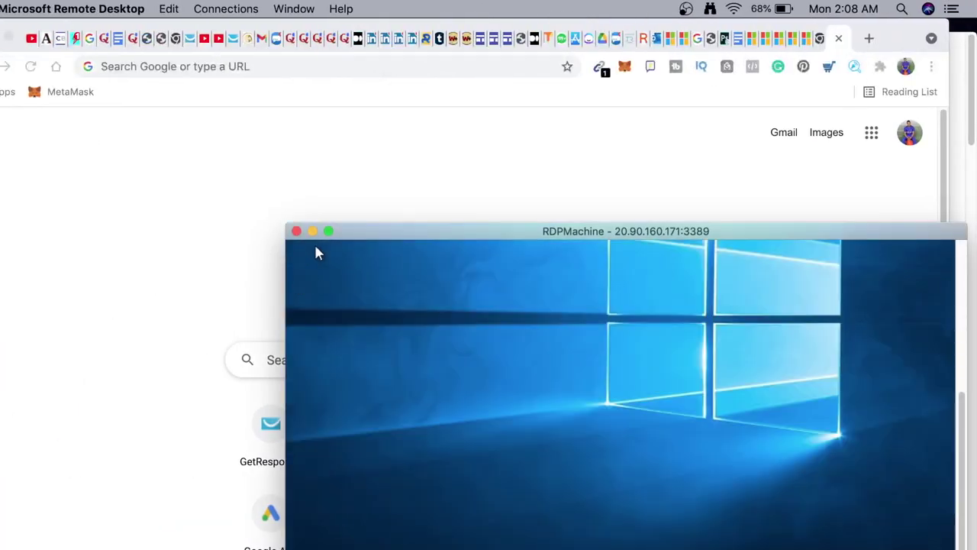
left_click(312, 232)
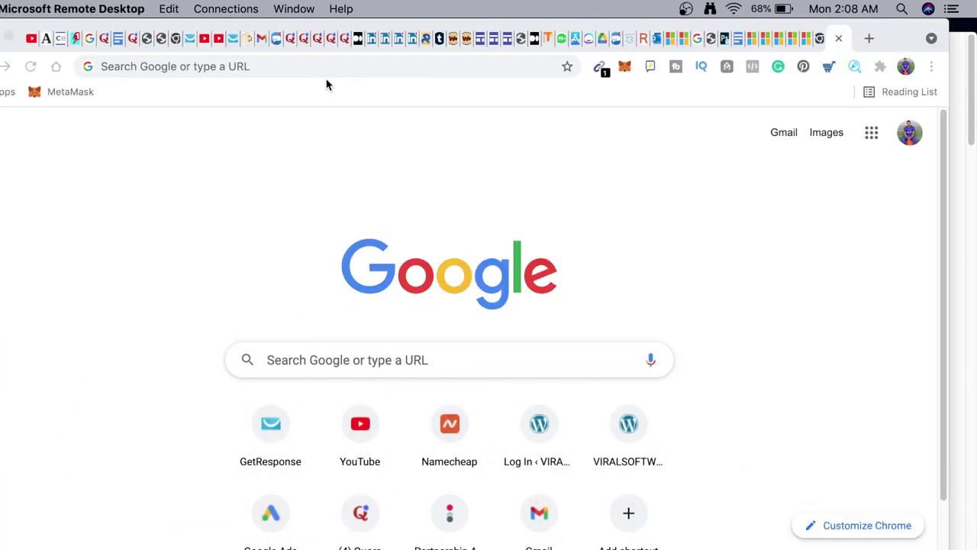
left_click(330, 69)
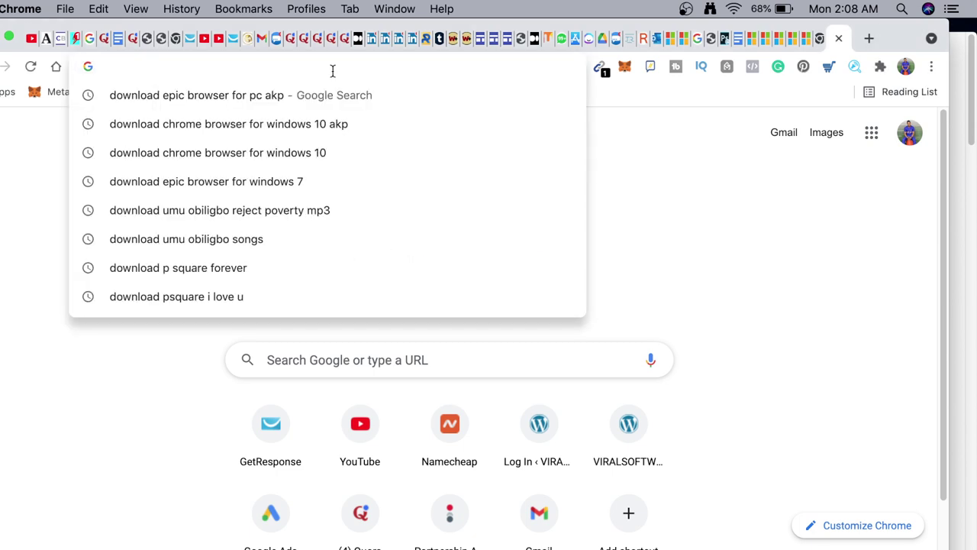
left_click(306, 97)
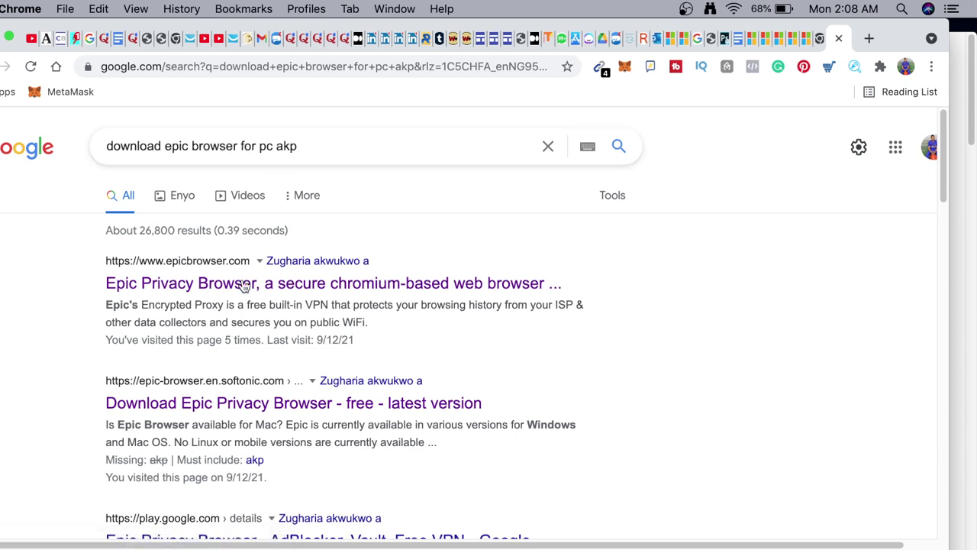
scroll(244, 356, "down", 1)
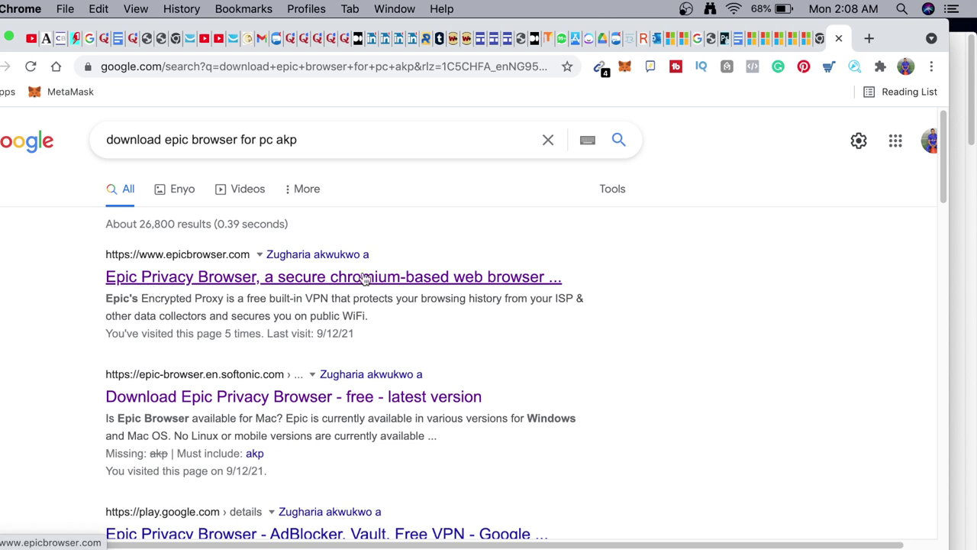
scroll(237, 380, "down", 3)
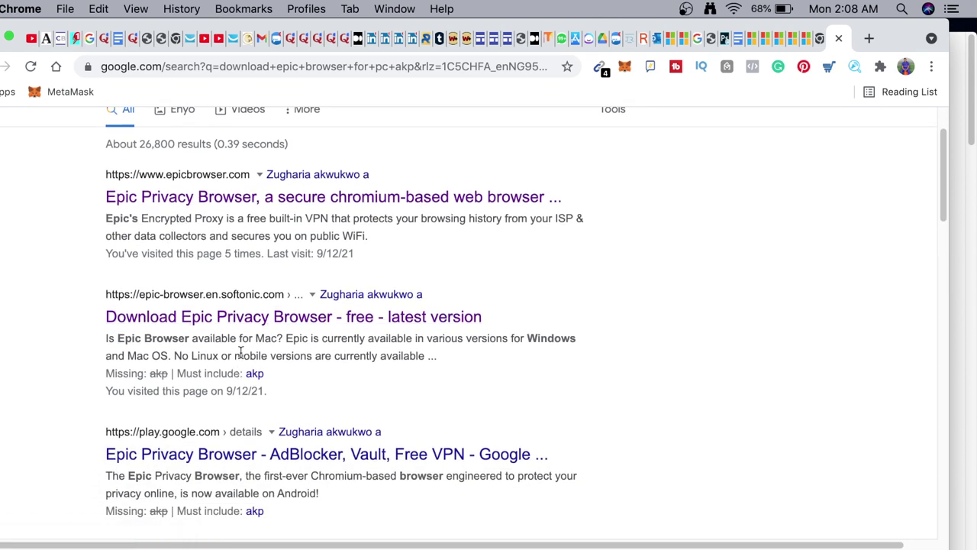
left_click(250, 316)
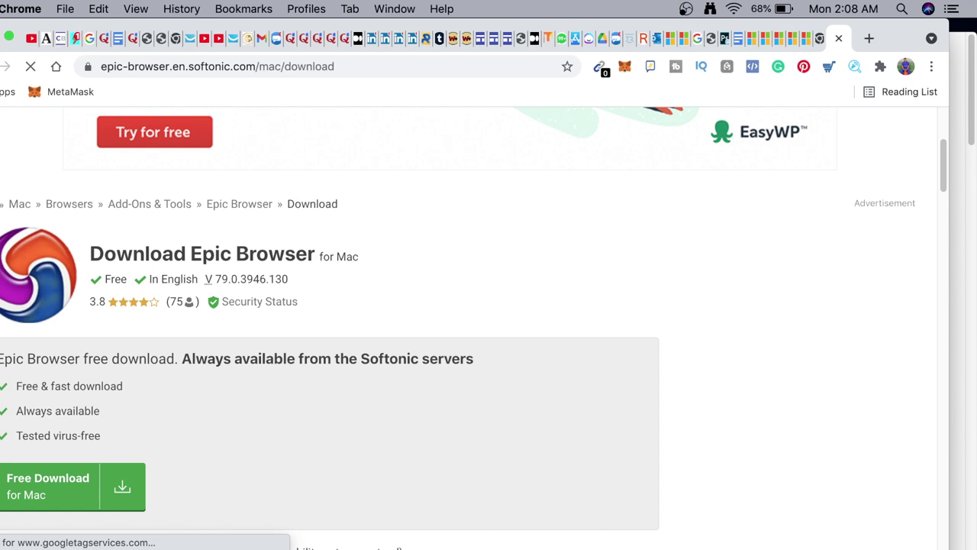
left_click(56, 66)
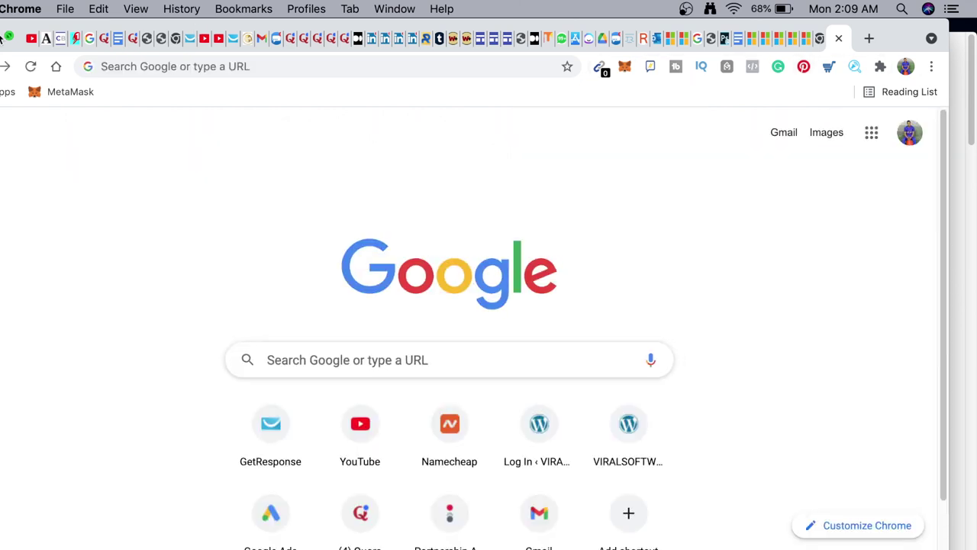
Copy EpicSetup for window test.exe from the Finder Downloads window
key("super+m")
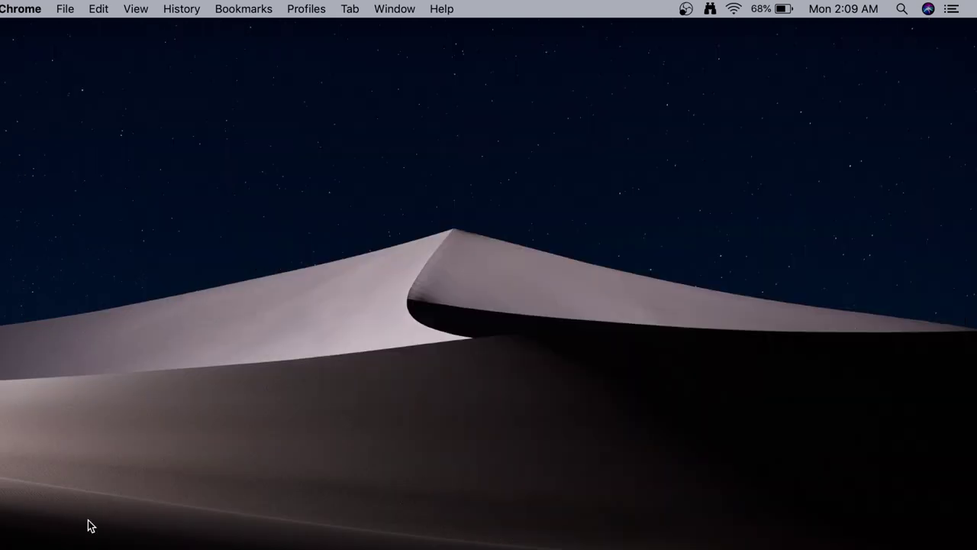
left_click(88, 534)
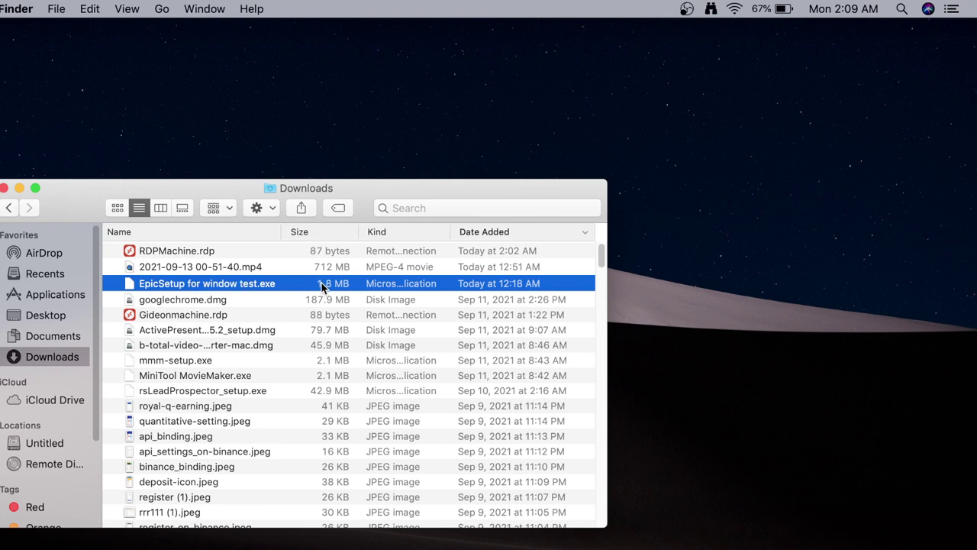
right_click(196, 286)
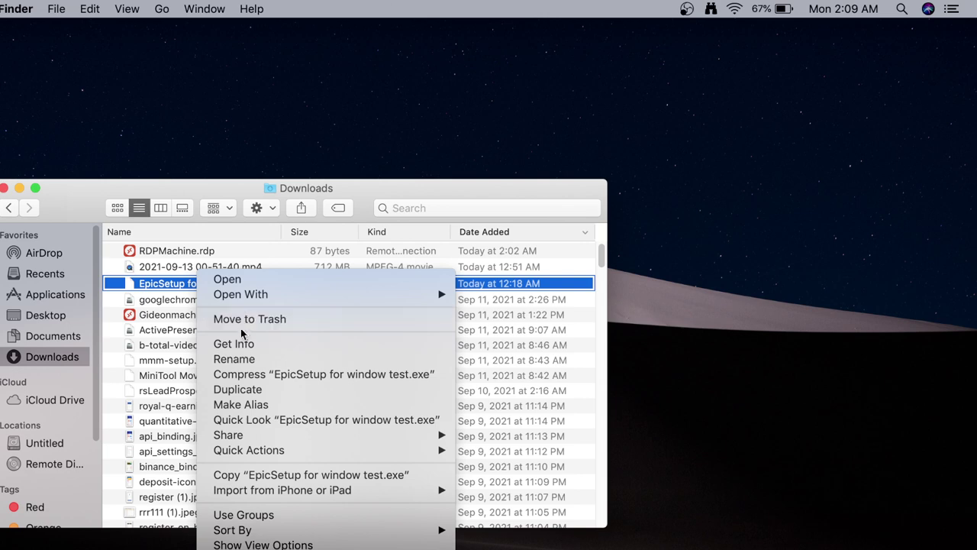
left_click(272, 478)
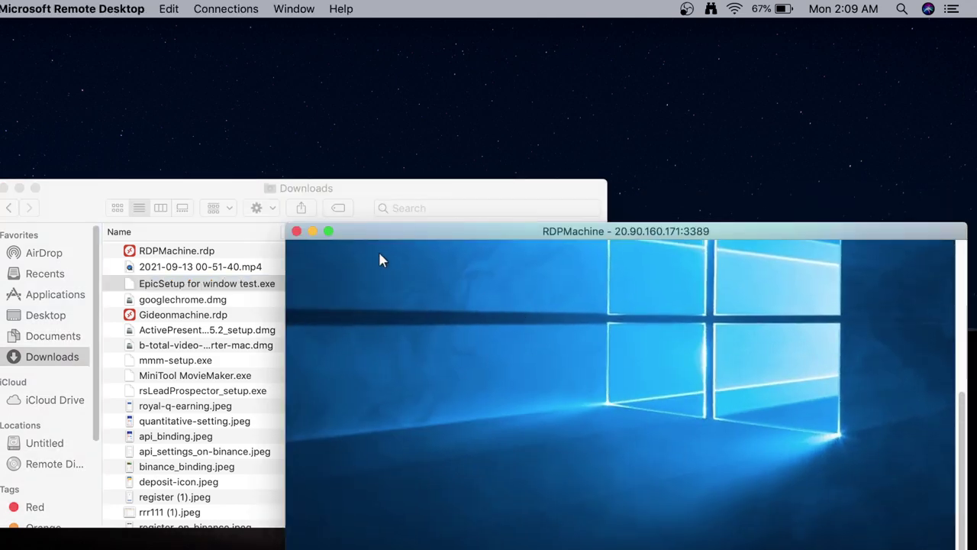
Paste EpicSetup for window test onto the full-screen RDPMachine desktop and launch the installer
left_click(325, 230)
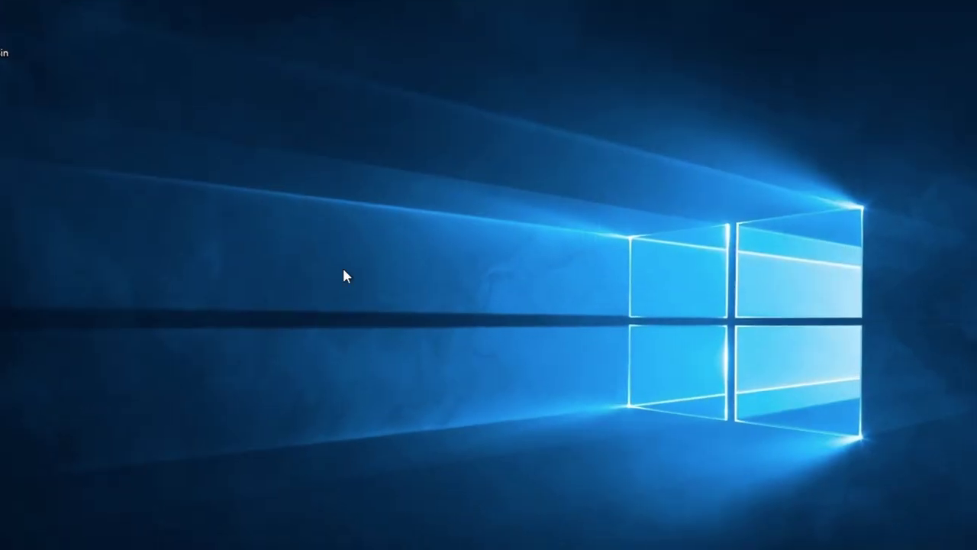
right_click(344, 270)
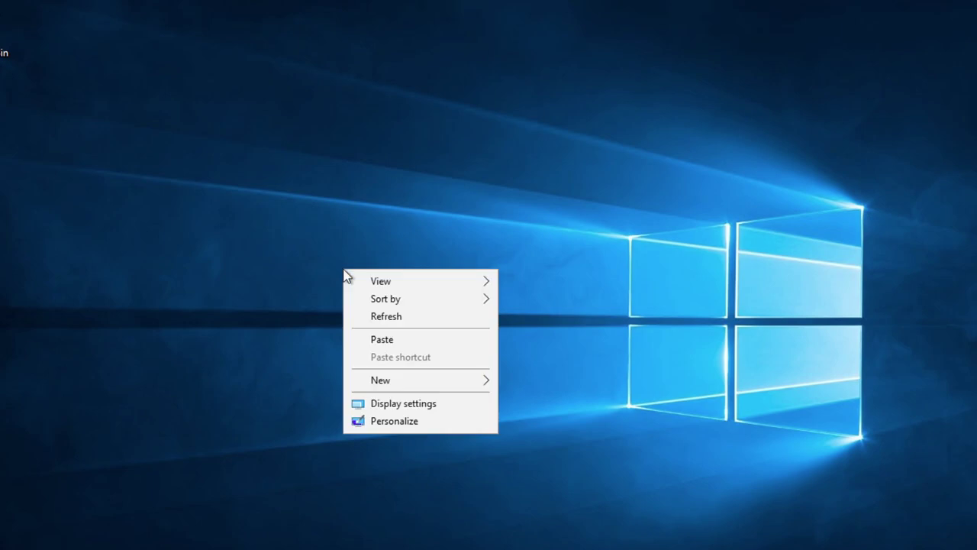
left_click(377, 338)
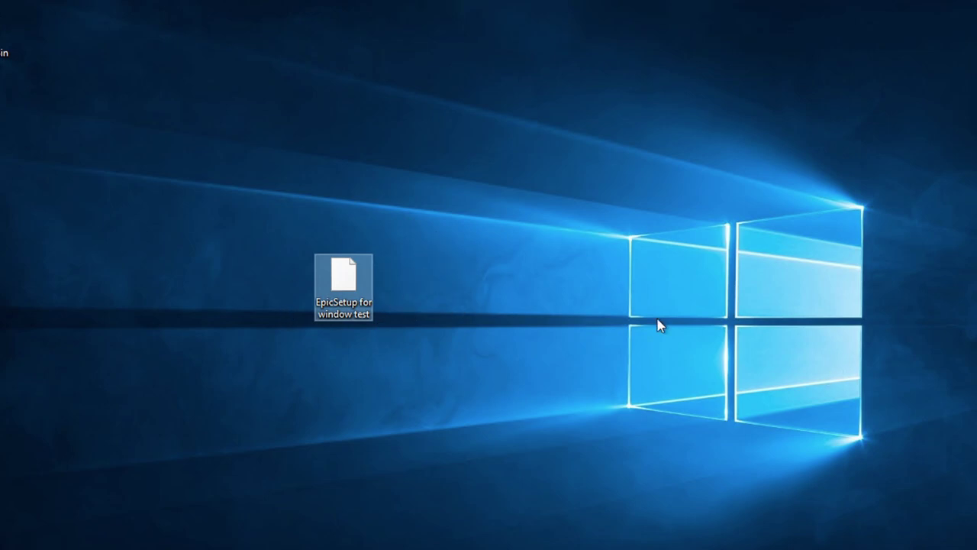
double_click(348, 289)
mouse_move(340, 293)
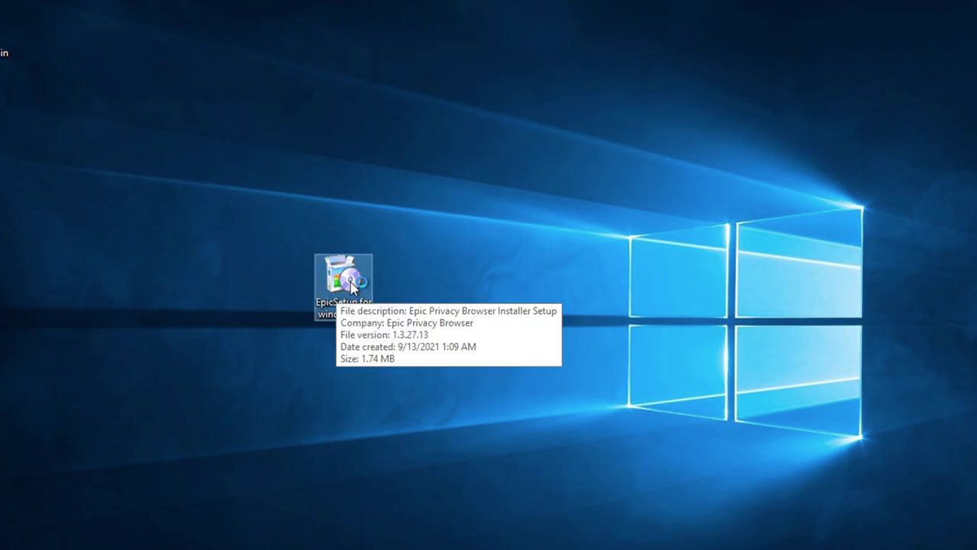
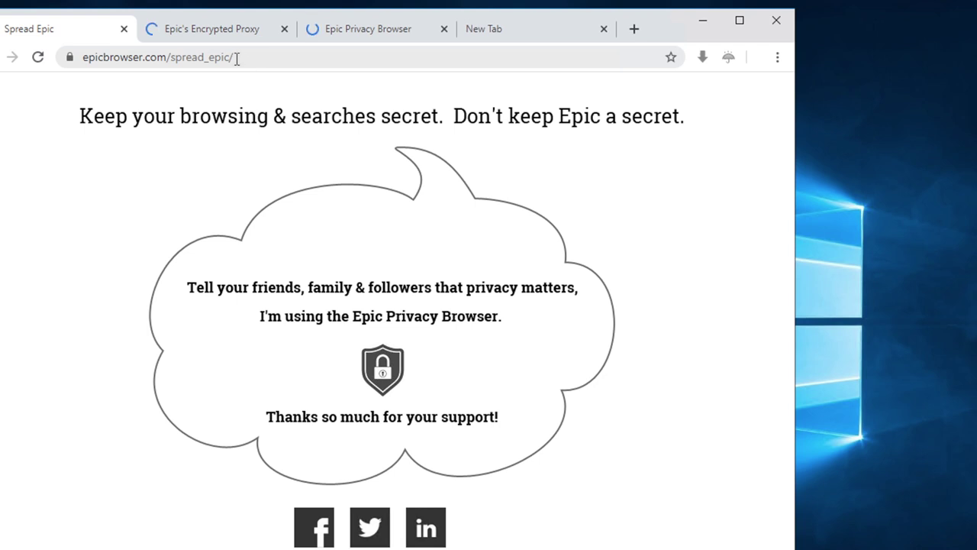
Maximize the Epic browser window and load clickbank.com in the first tab
left_click(284, 60)
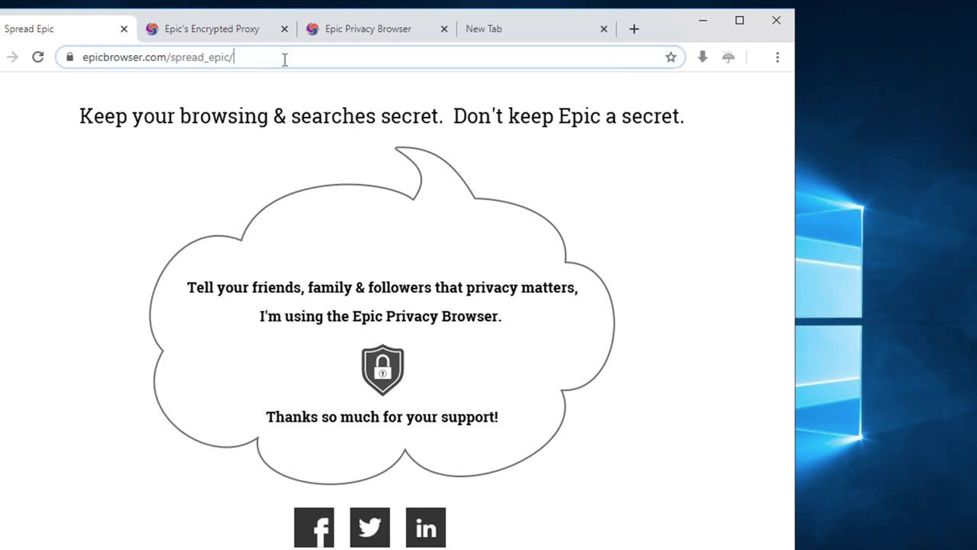
key("ctrl+a")
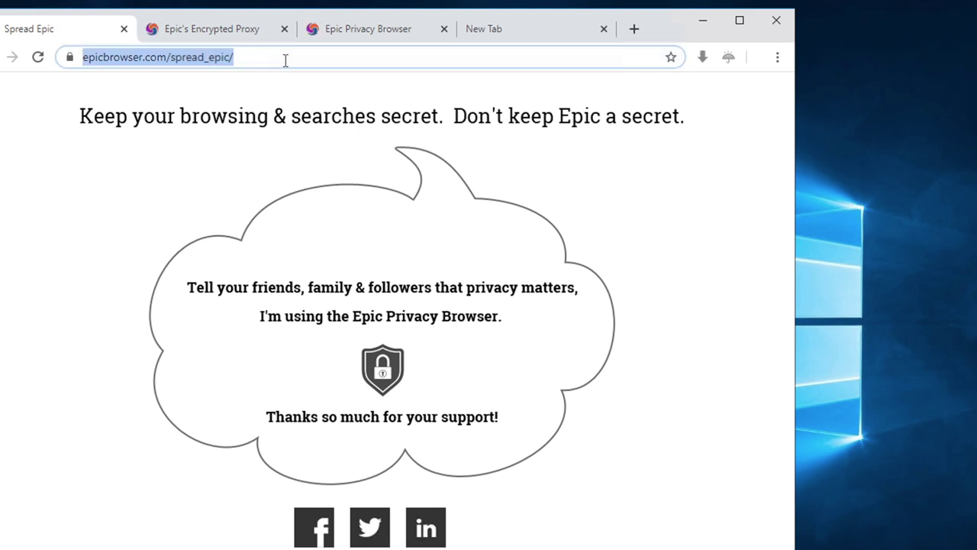
left_click(739, 20)
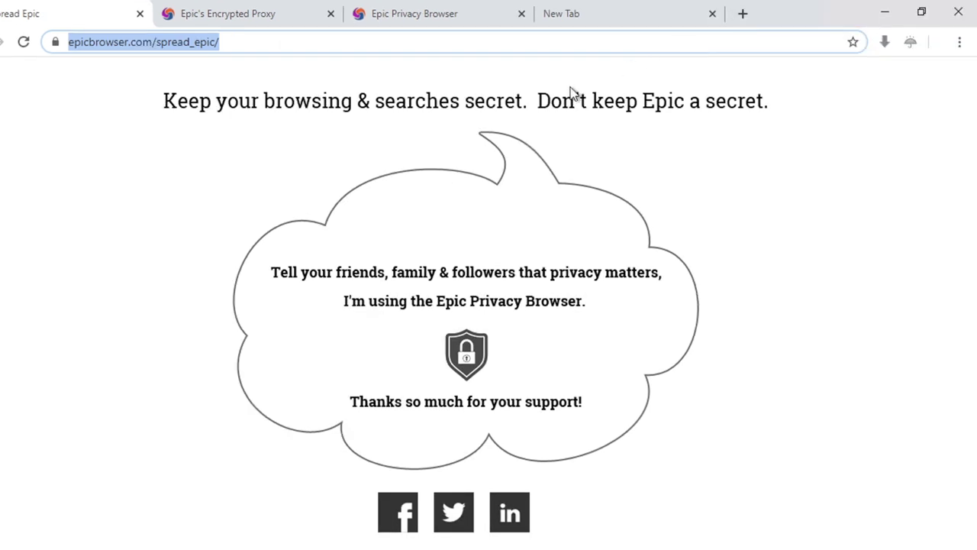
type("clic")
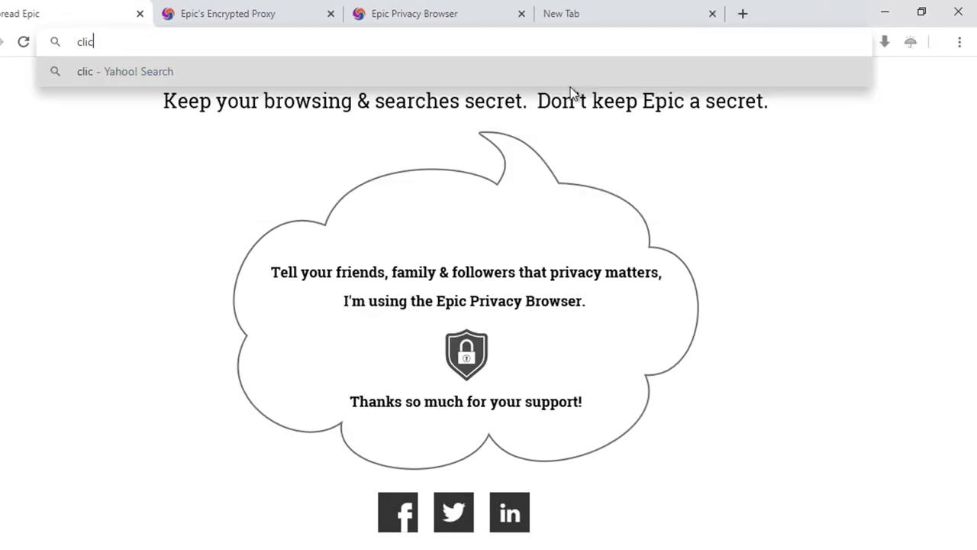
type("k")
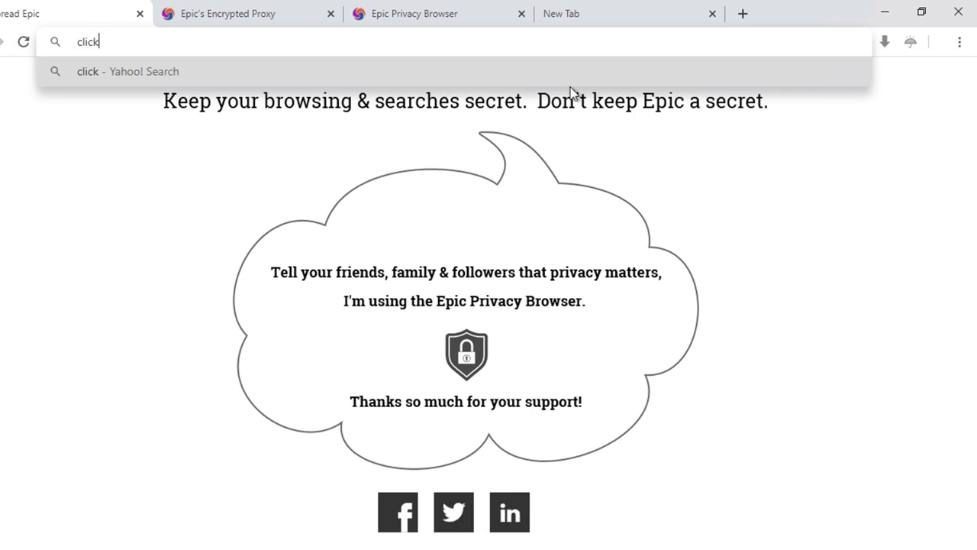
type("bank")
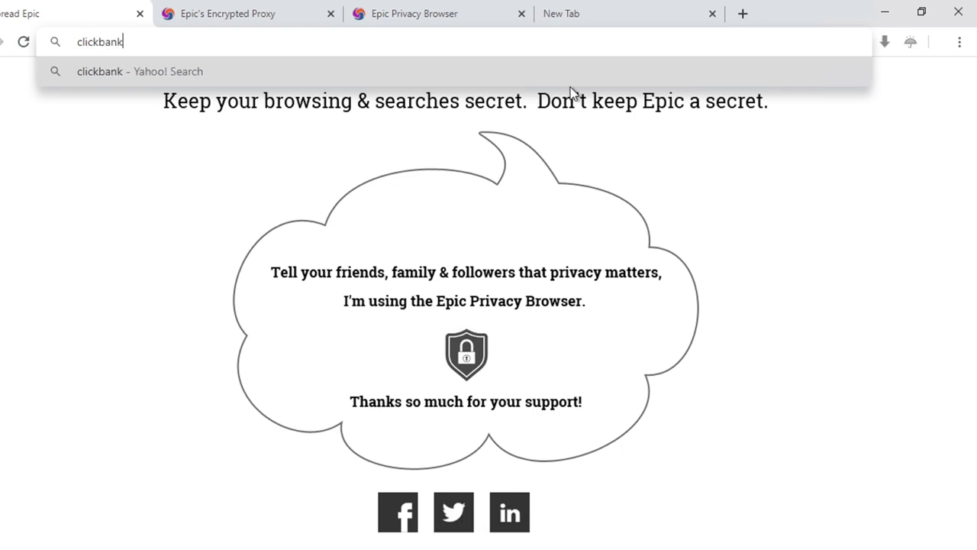
type(".com")
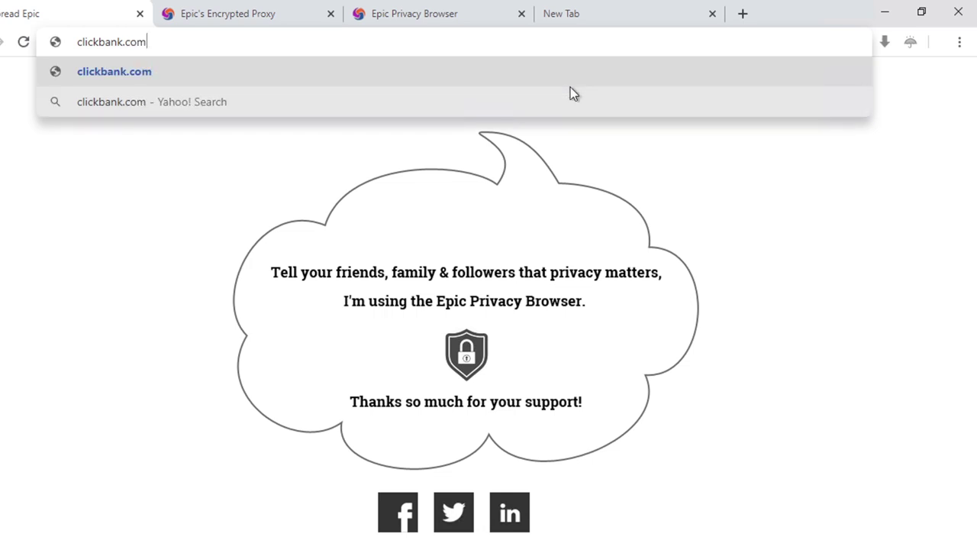
key("Return")
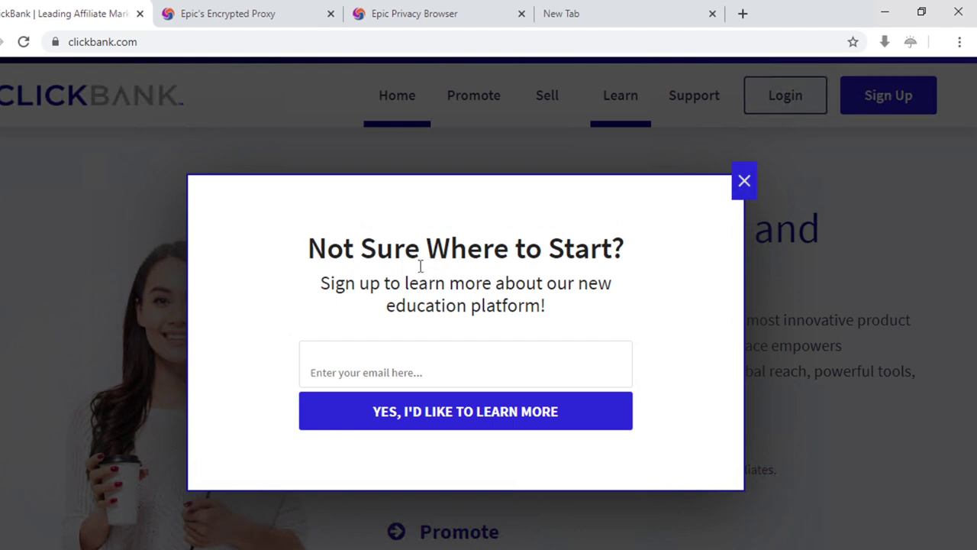
Close the 'Not Sure Where to Start?' sign-up popup on the ClickBank homepage
left_click(745, 182)
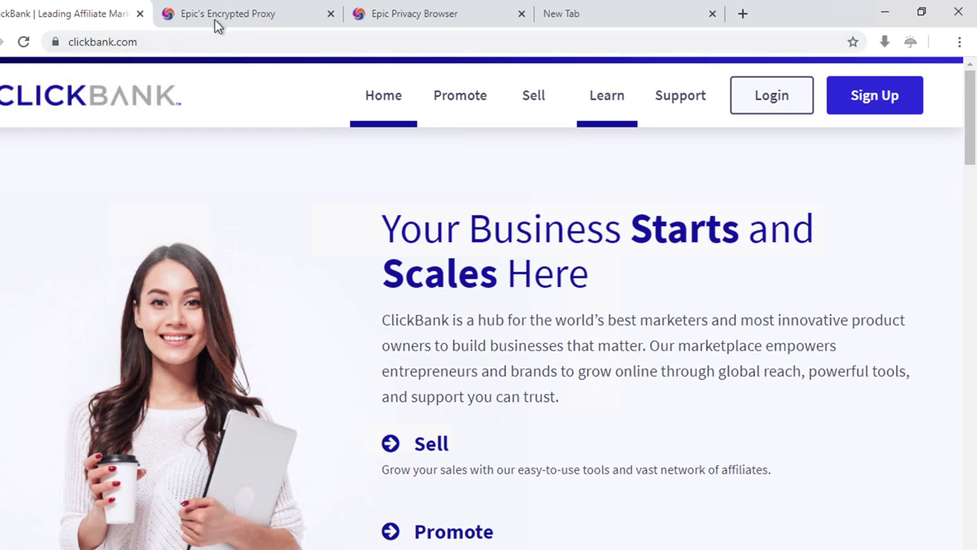
Close the ClickBank tab and set Encrypted Proxy to Yes in epicbrowser.com's site settings
left_click(139, 14)
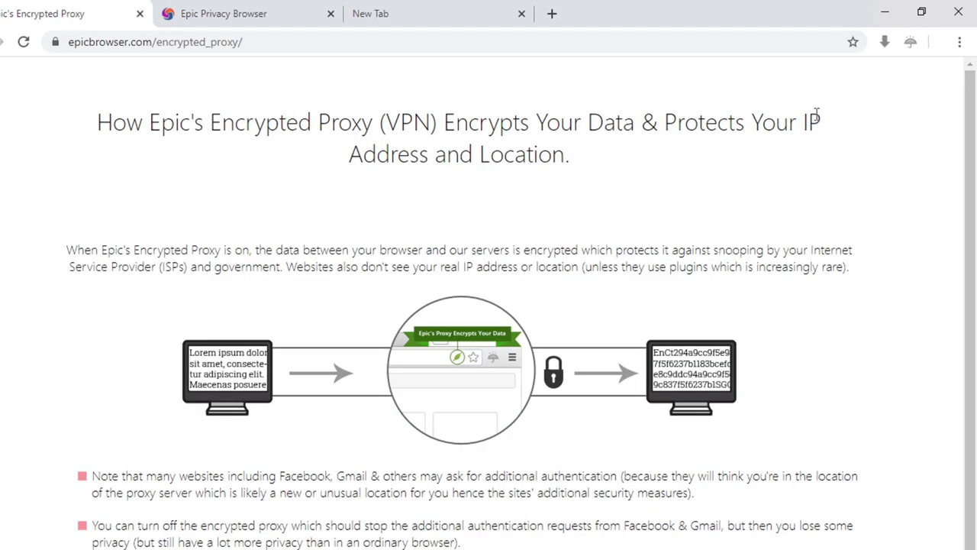
left_click(912, 43)
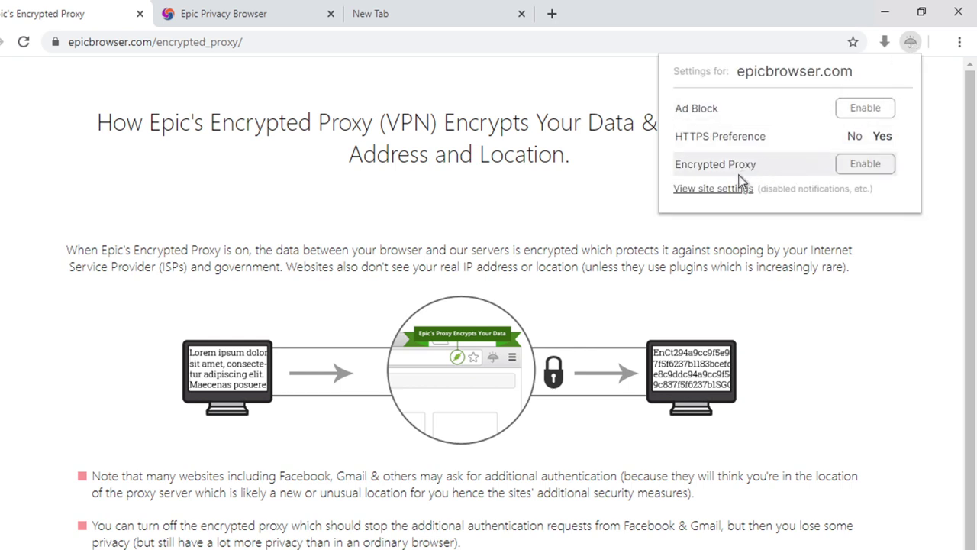
left_click(874, 164)
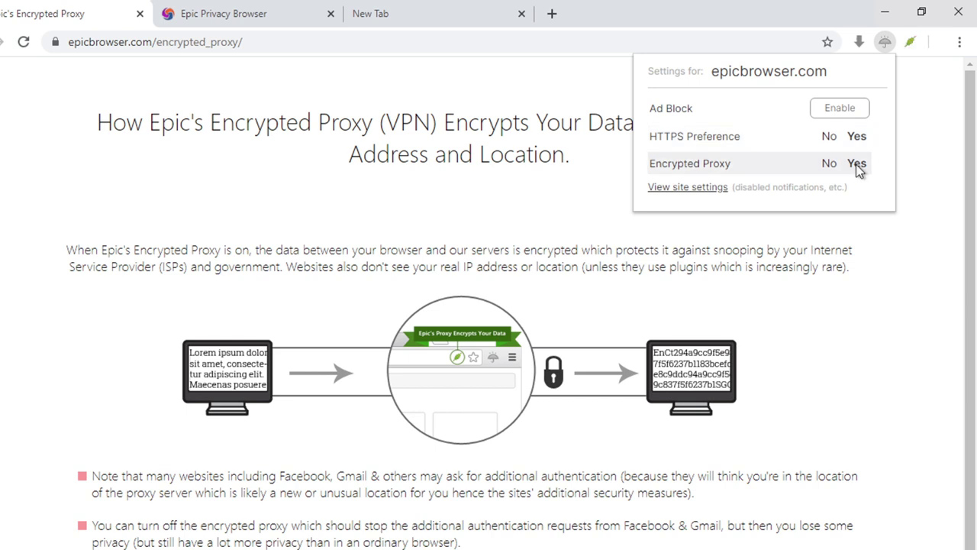
left_click(924, 112)
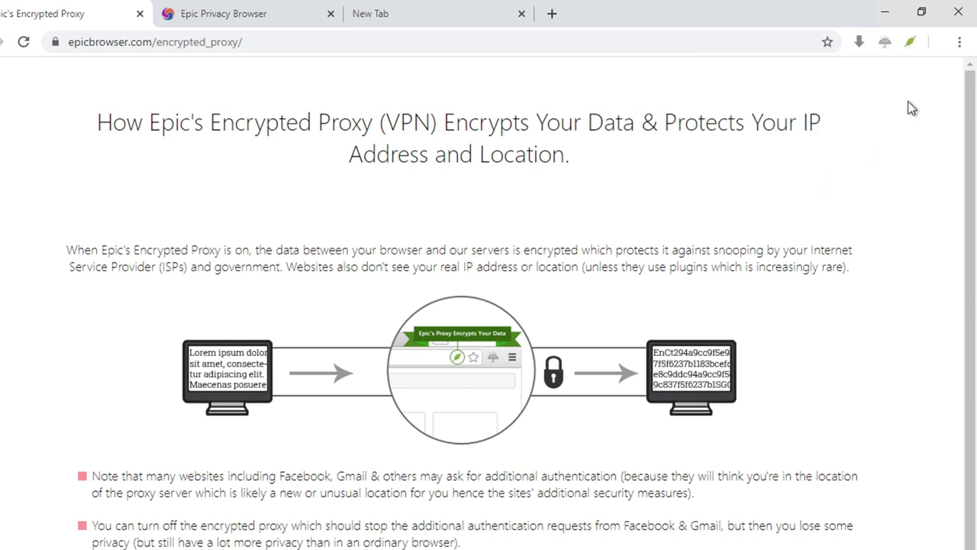
Route the encrypted proxy through the UK and confirm the country is kept
left_click(910, 43)
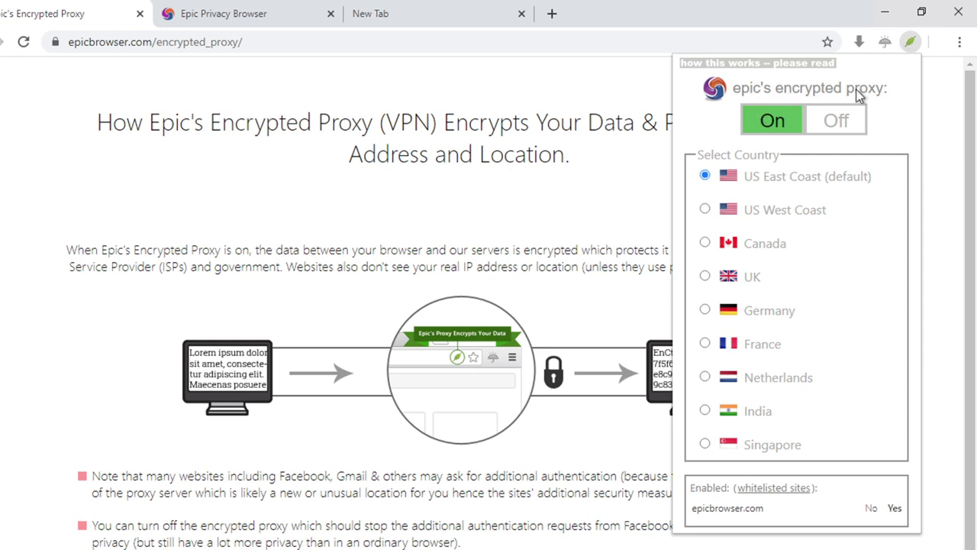
left_click(705, 277)
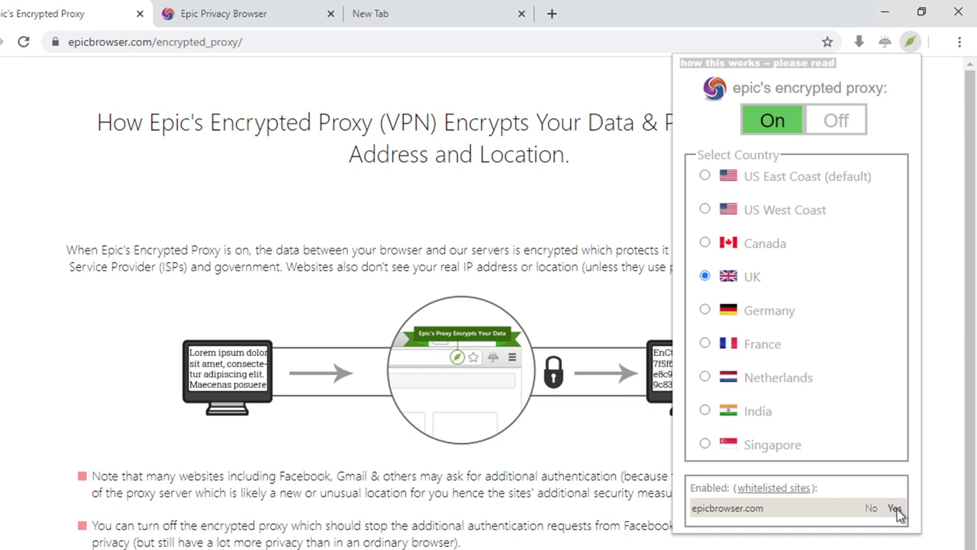
left_click(634, 124)
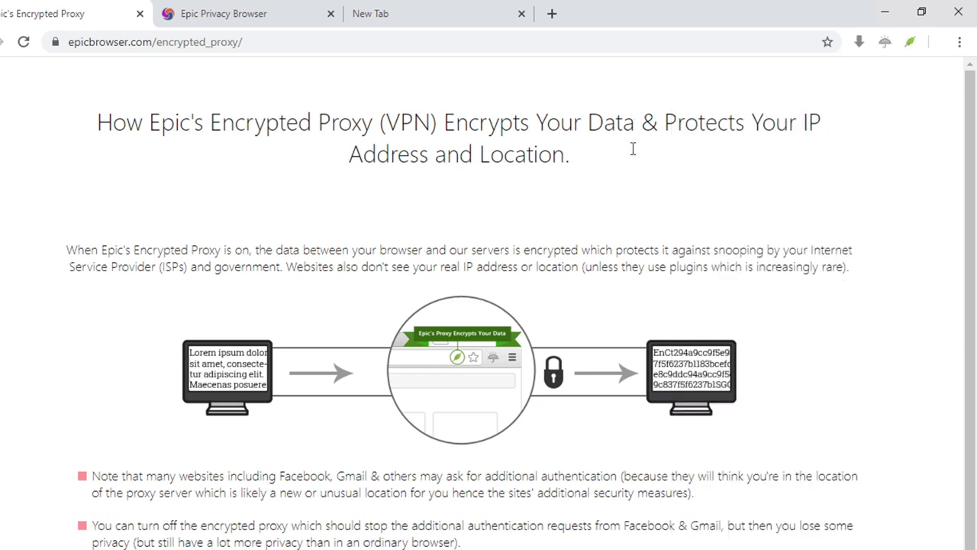
left_click(910, 42)
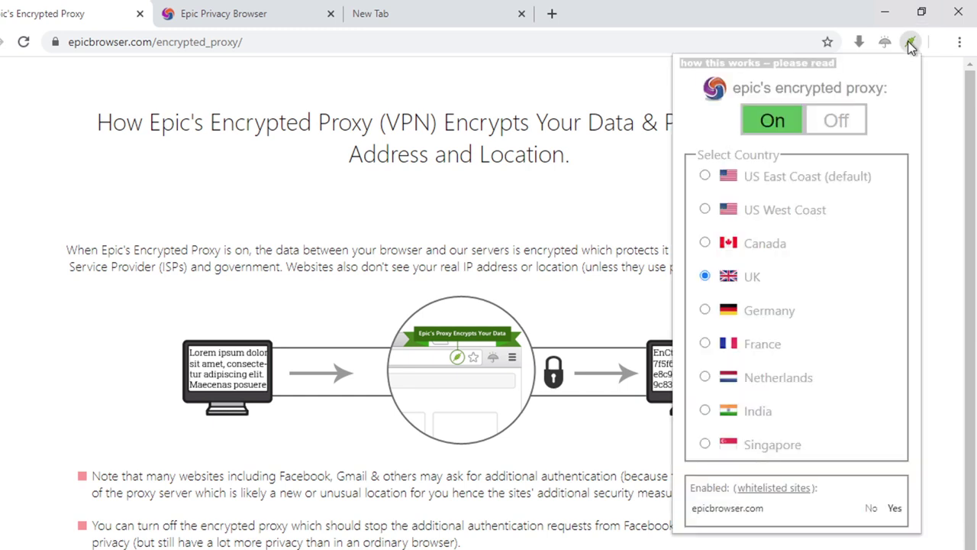
left_click(591, 203)
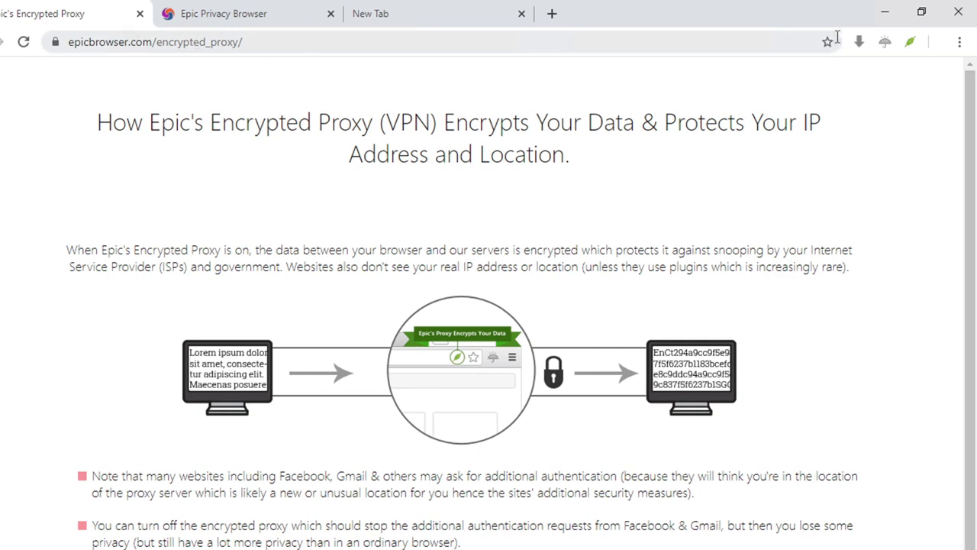
Recheck epicbrowser.com's site settings, then load clickbank.com in the first tab
left_click(360, 42)
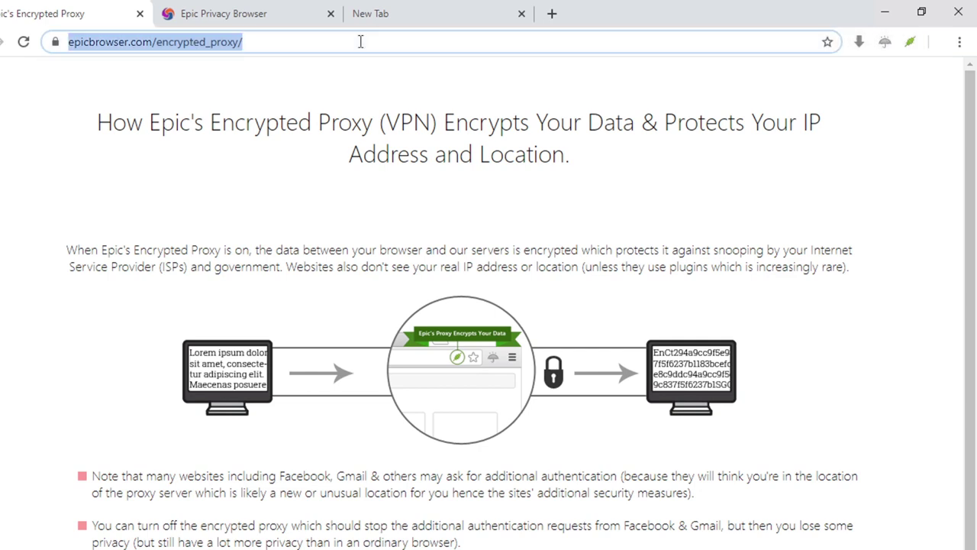
left_click(883, 45)
left_click(883, 47)
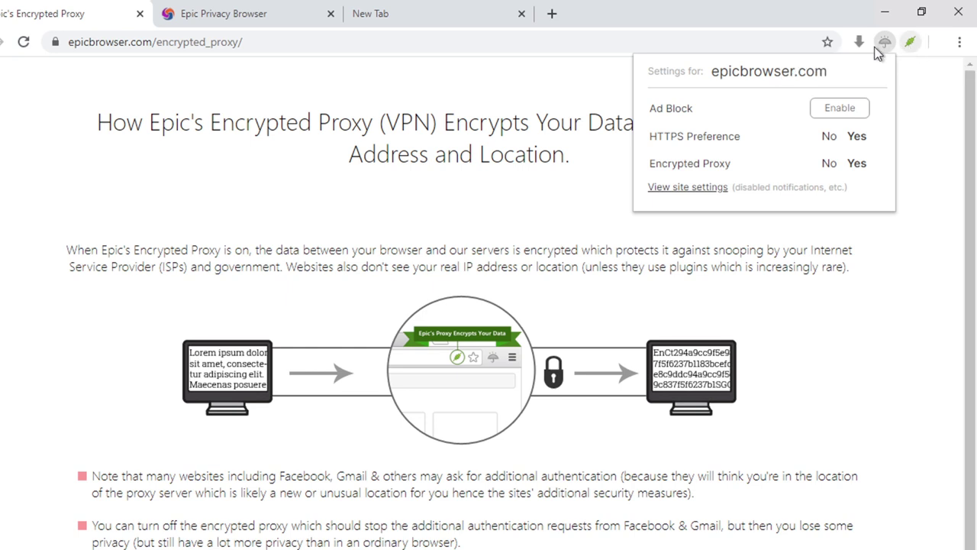
left_click(927, 102)
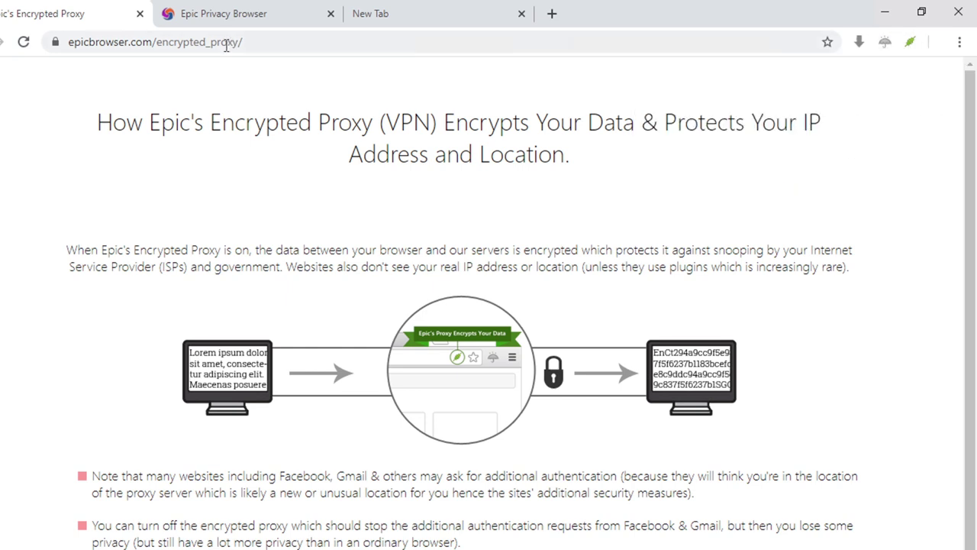
left_click(281, 48)
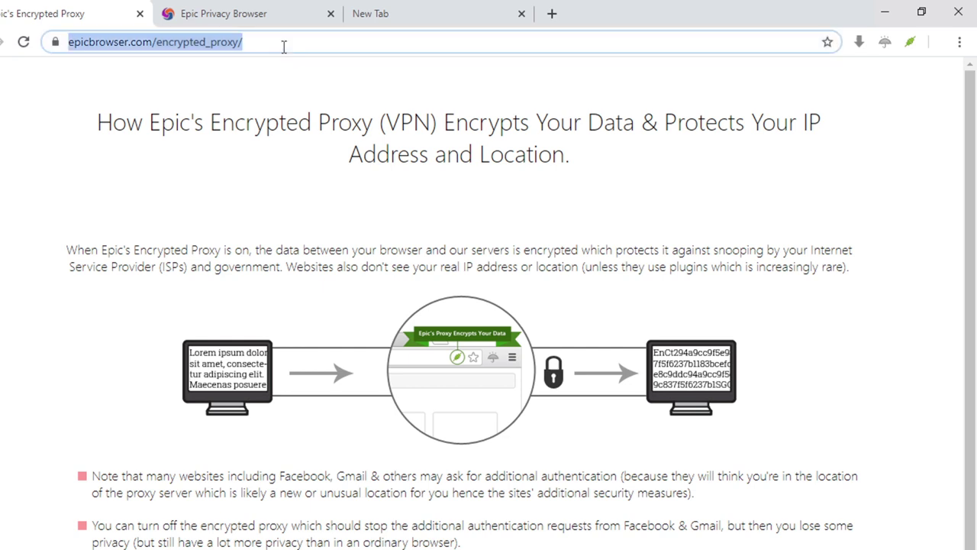
type("cli")
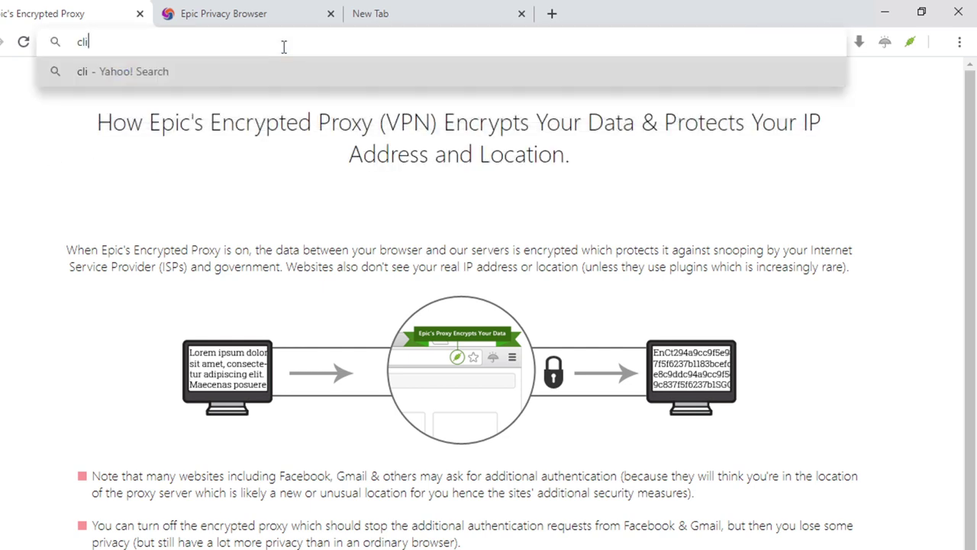
type("ckba")
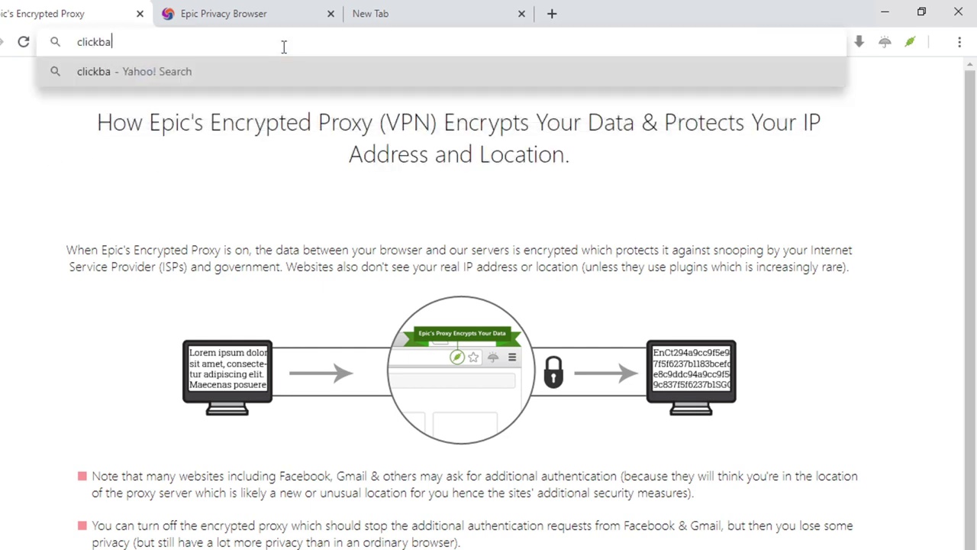
type("nk.co")
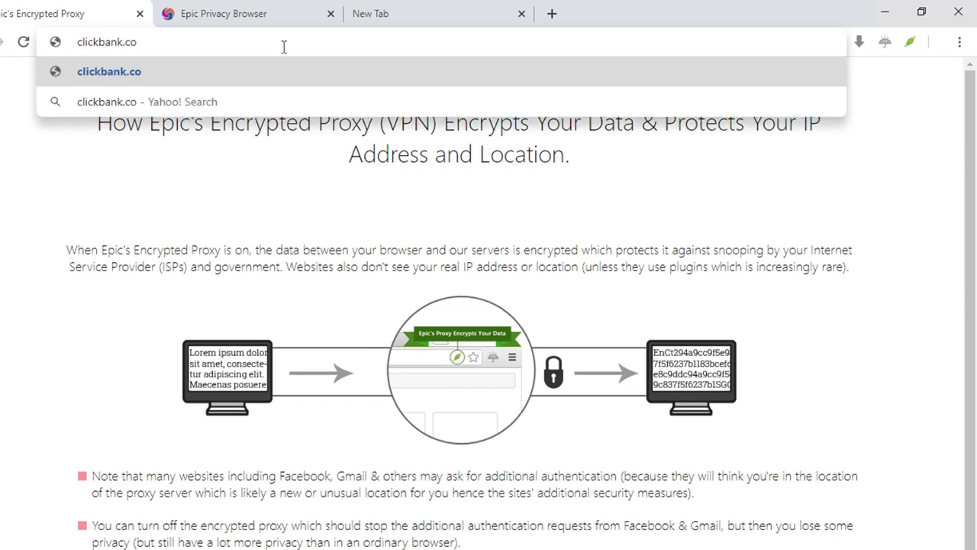
type("m")
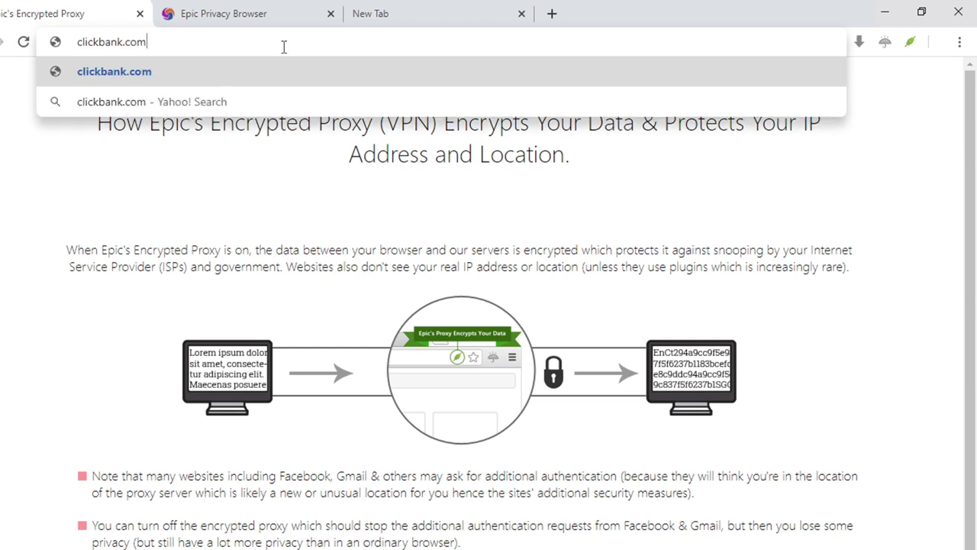
key("Return")
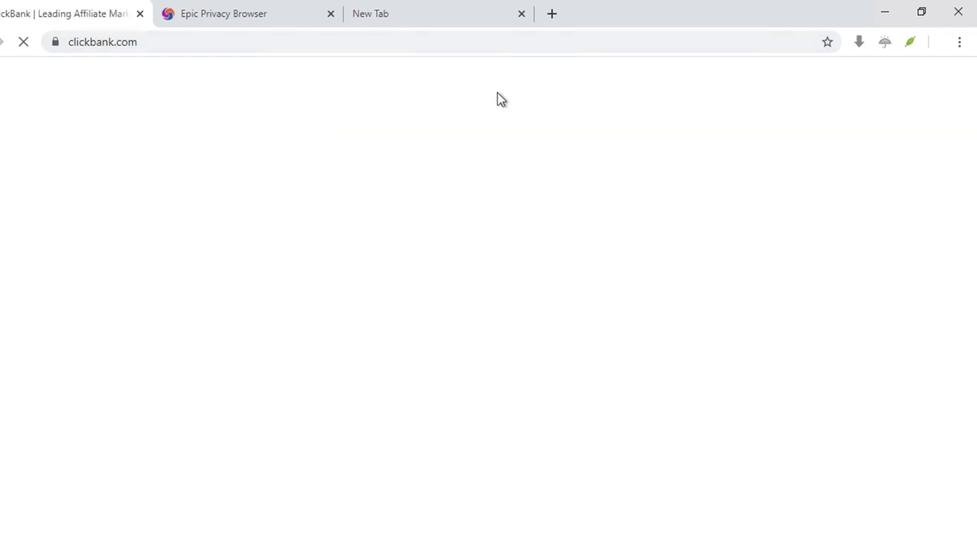
Go through ClickBank's Sell page to the account Sign Up form at accounts.clickbank.com
left_click(504, 103)
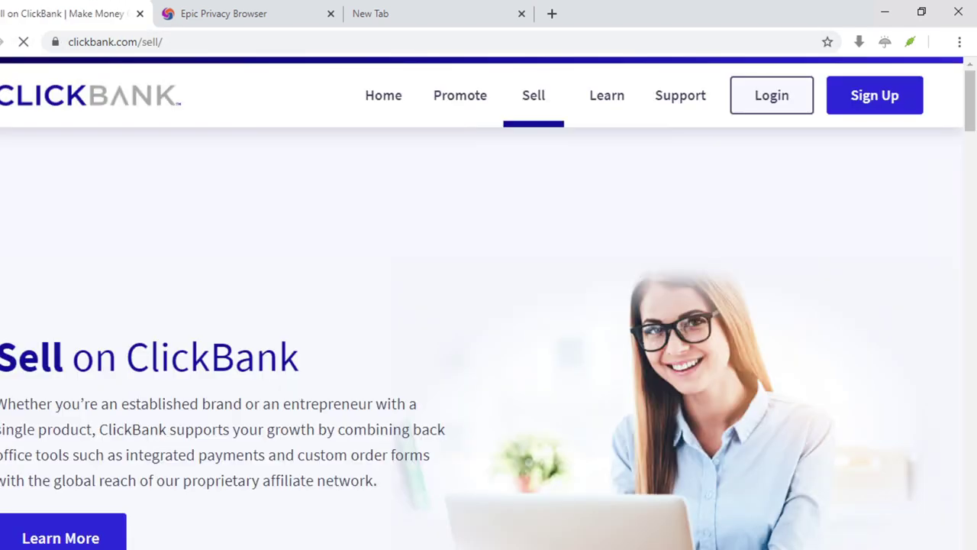
left_click(178, 187)
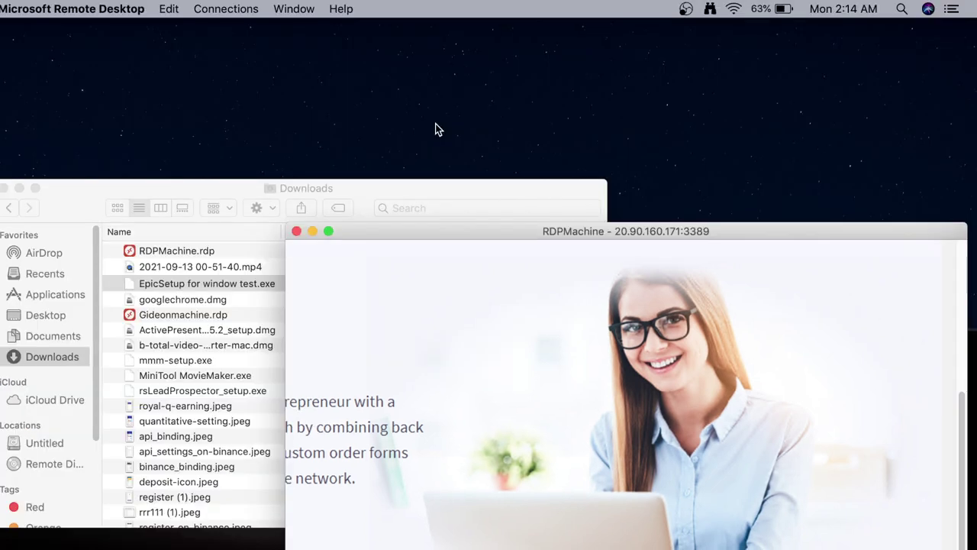
left_click(328, 231)
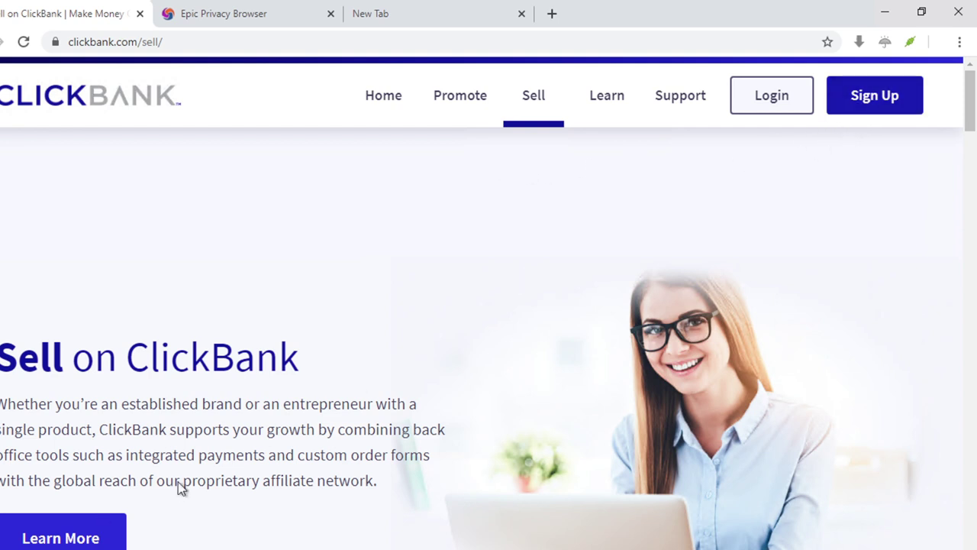
left_click(860, 100)
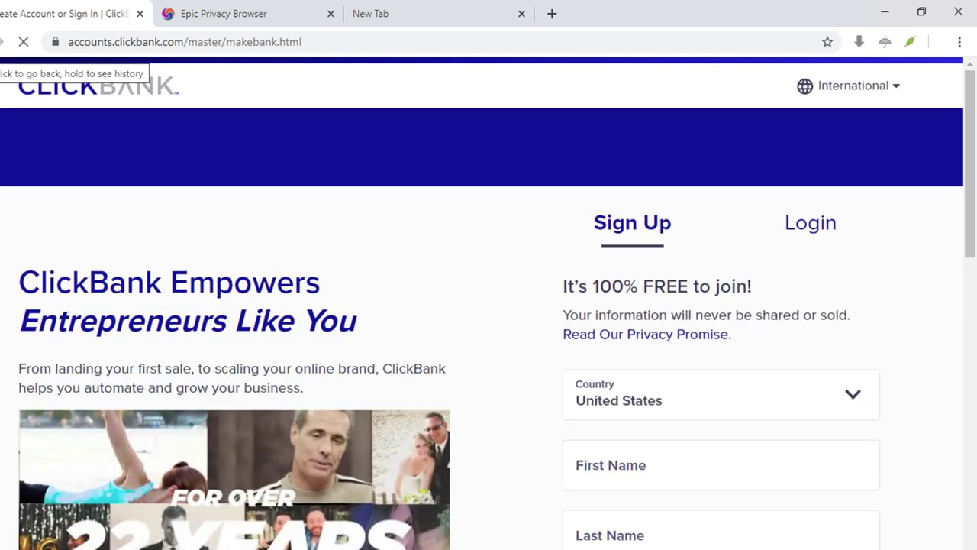
left_click(3, 41)
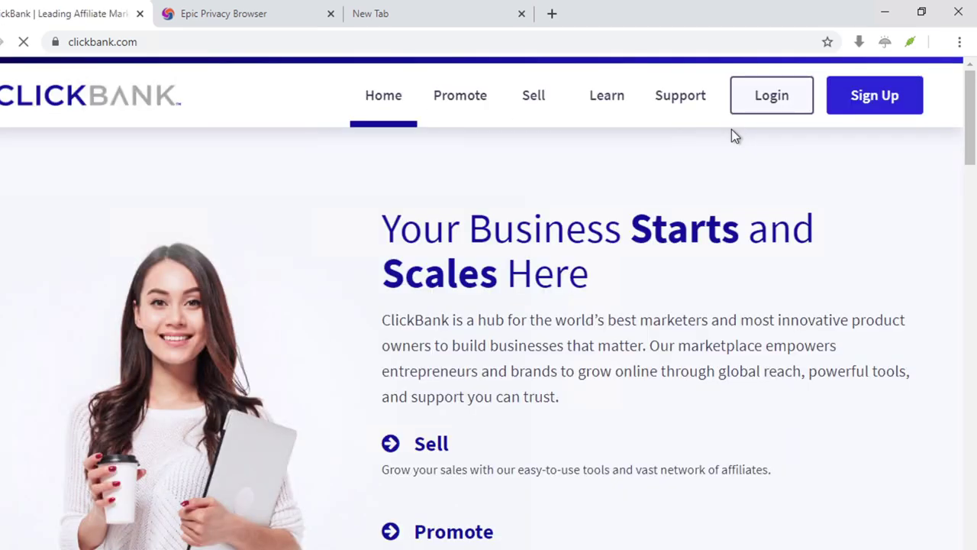
left_click(876, 100)
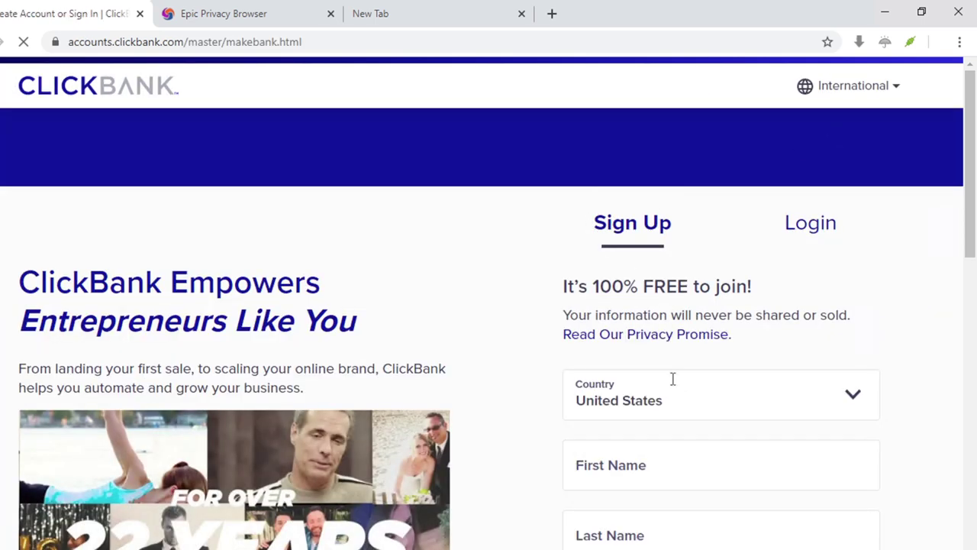
scroll(672, 378, "down", 4)
scroll(653, 185, "up", 4)
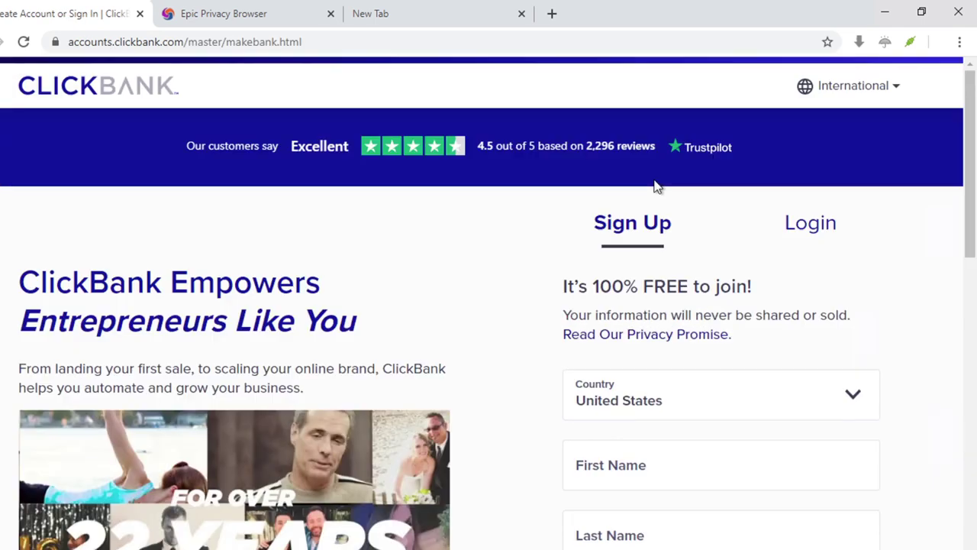
Change the sign-up form's Country from United States to United Kingdom
left_click(664, 407)
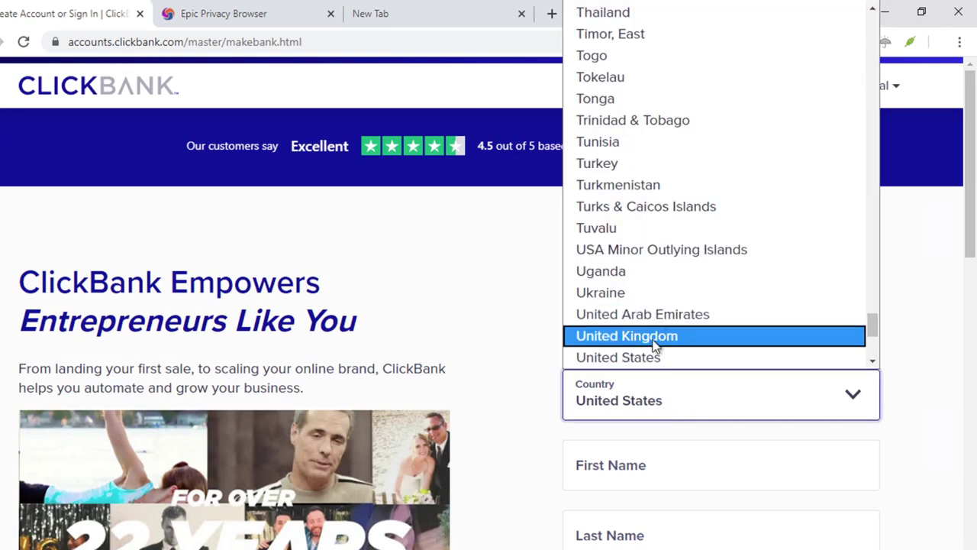
left_click(654, 337)
scroll(576, 411, "down", 4)
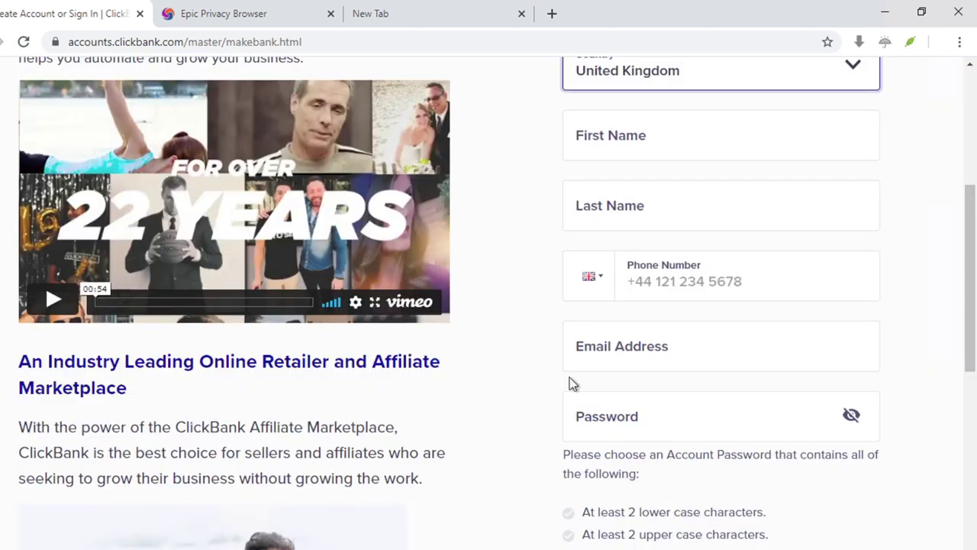
scroll(649, 188, "up", 4)
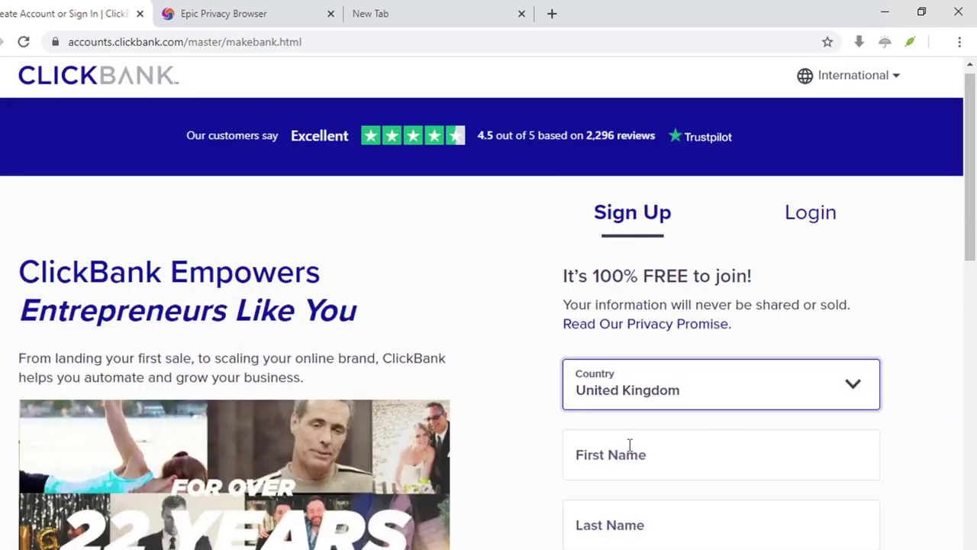
Enter the user's first name and last name in the Sign Up form
left_click(627, 459)
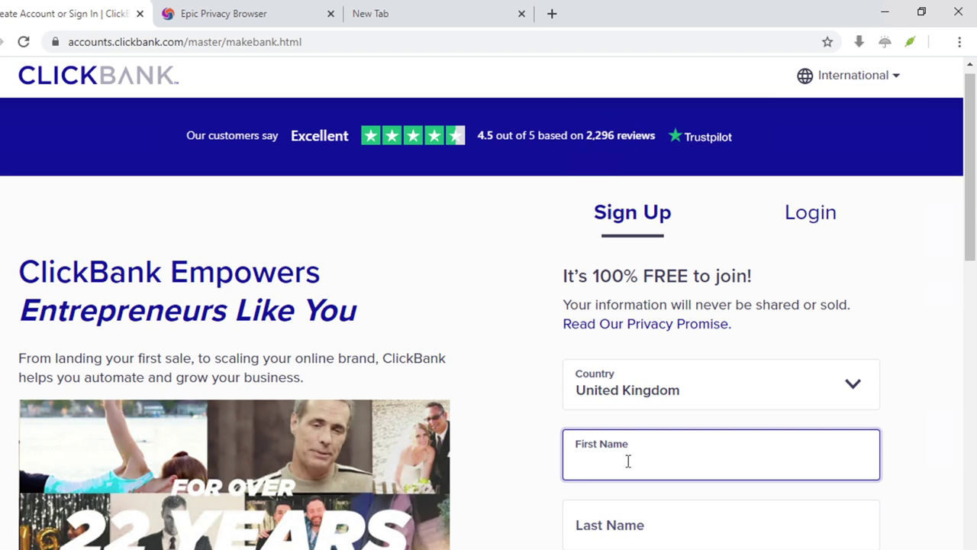
left_click(588, 524)
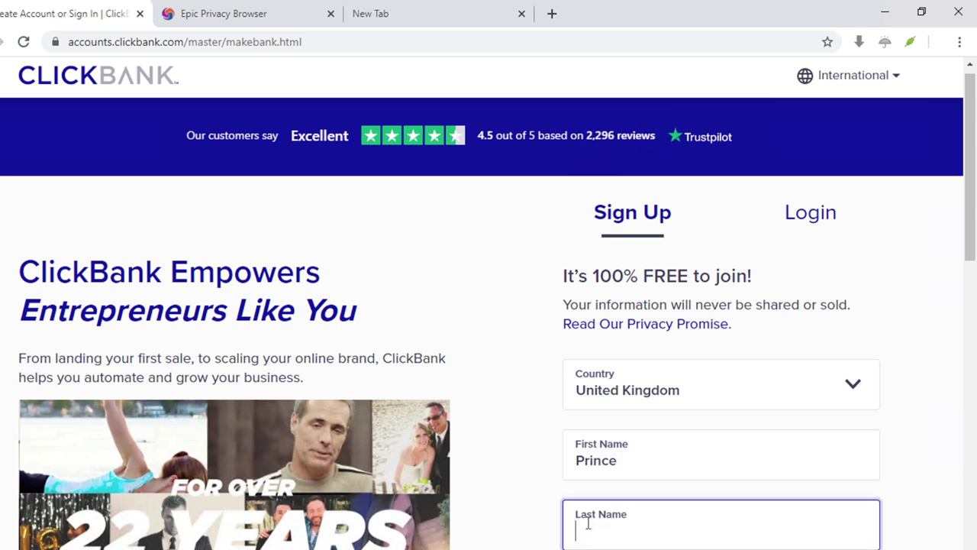
left_click(504, 481)
scroll(590, 475, "down", 7)
scroll(608, 435, "up", 1)
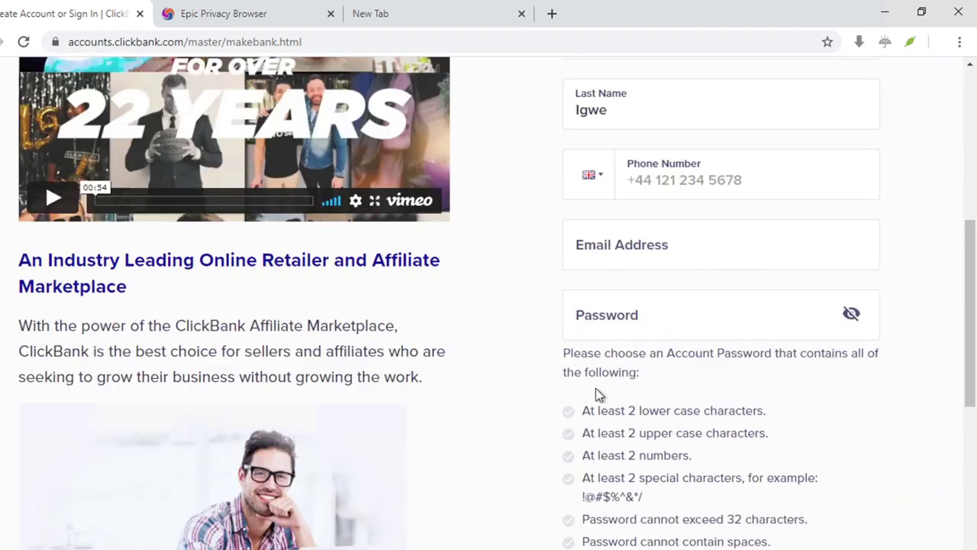
scroll(595, 388, "up", 3)
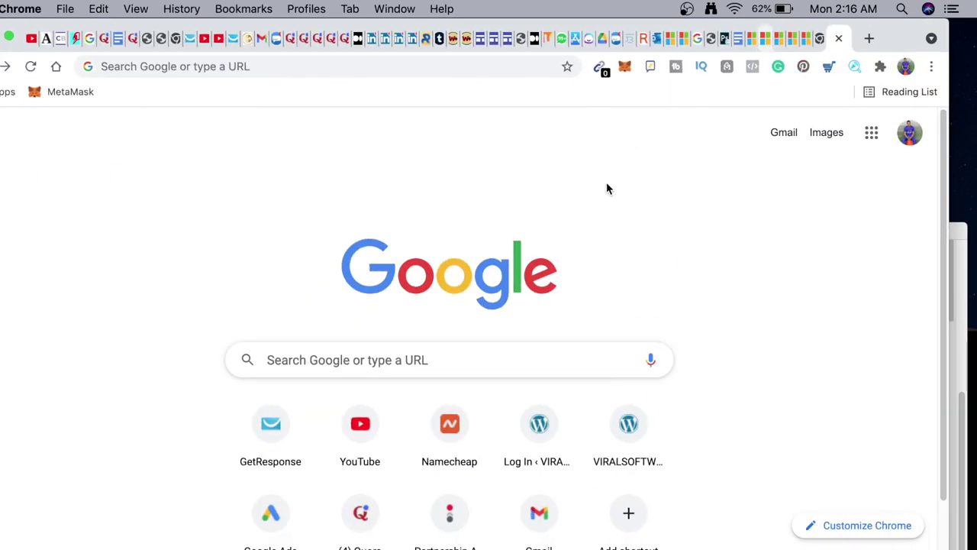
Open receivesms.co and go to its United Kingdom '6 Numbers' list
left_click(438, 66)
type("receivesms.co")
key("Return")
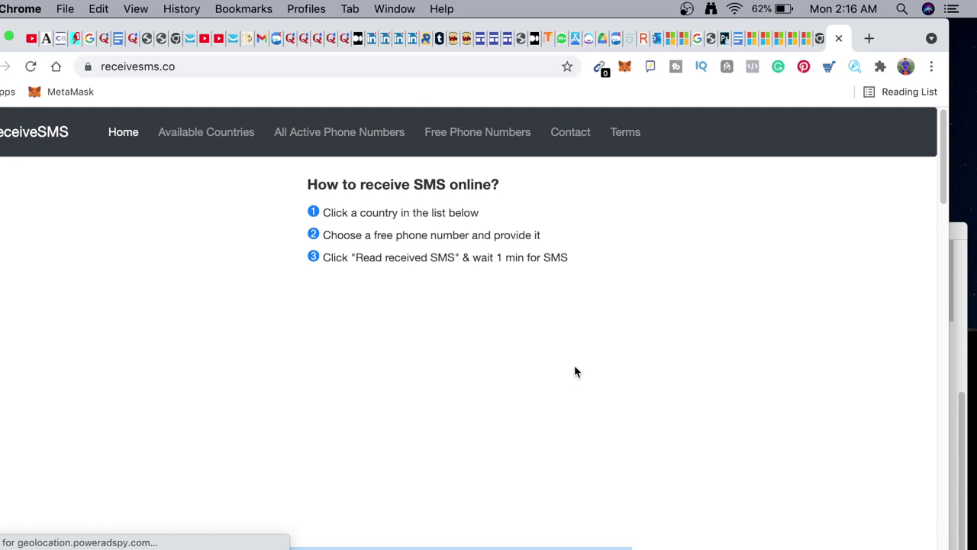
scroll(535, 366, "down", 4)
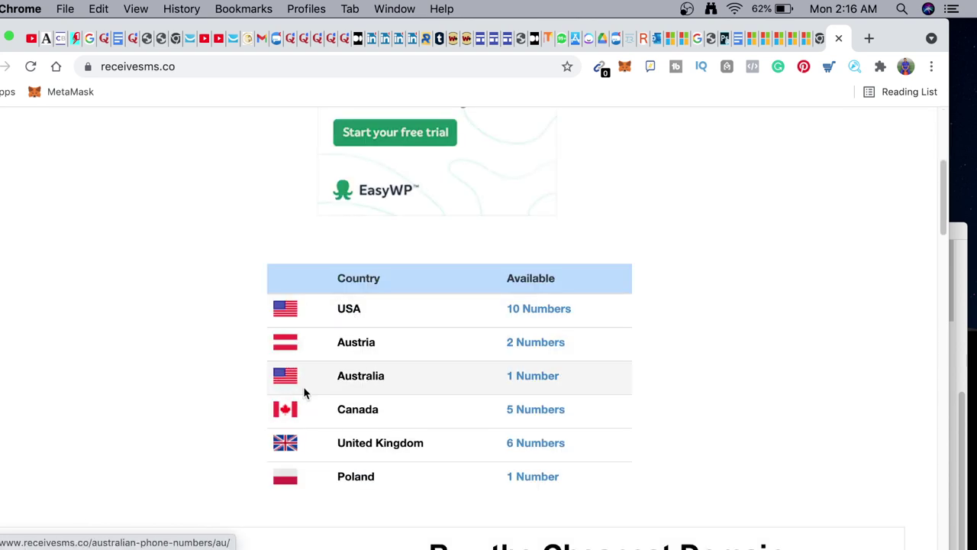
left_click(537, 445)
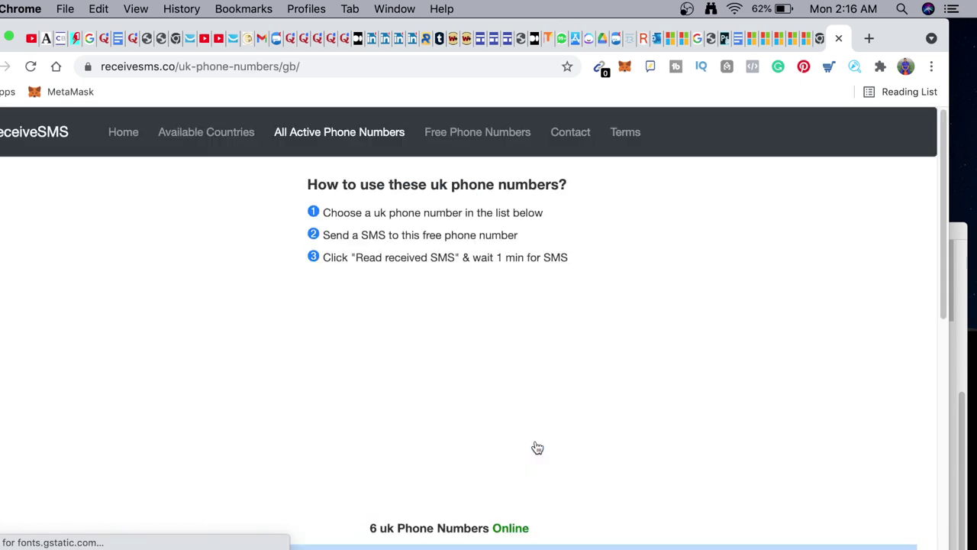
Browse the six online UK numbers and try opening the first one
scroll(532, 414, "down", 10)
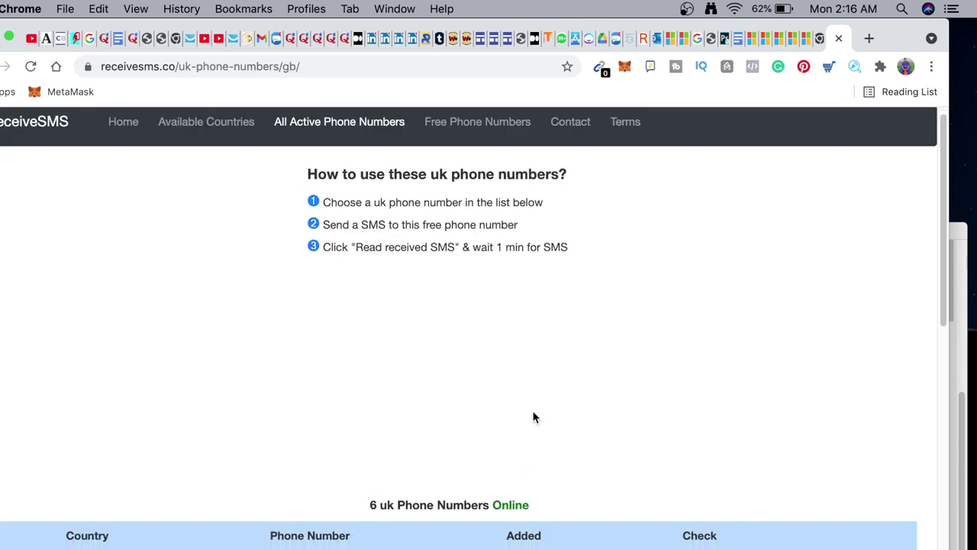
scroll(532, 412, "up", 5)
scroll(532, 408, "down", 2)
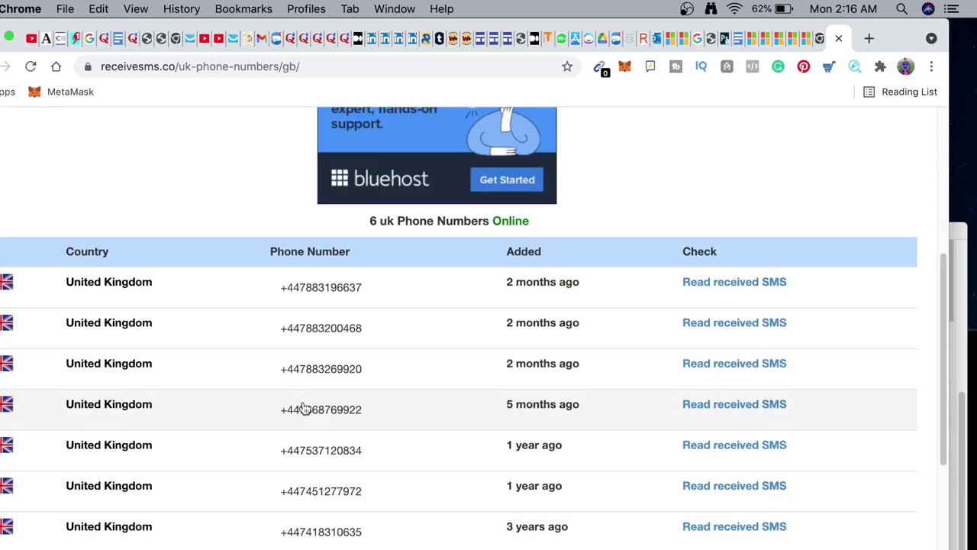
scroll(304, 410, "down", 1)
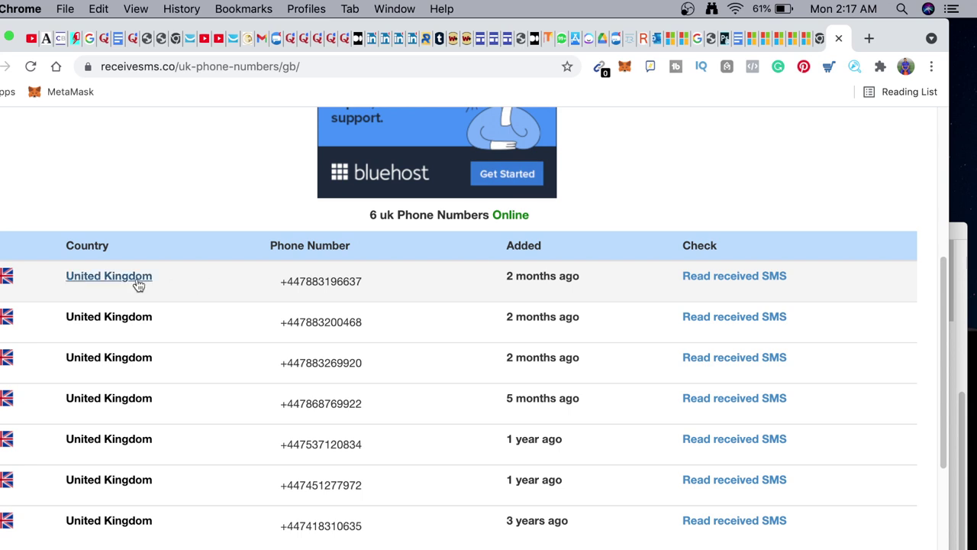
left_click(137, 281)
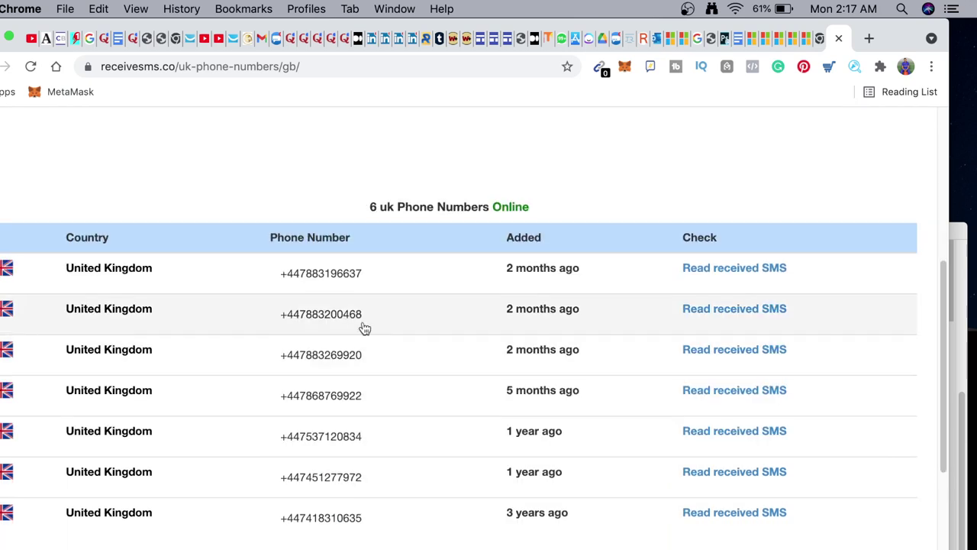
scroll(426, 265, "up", 3)
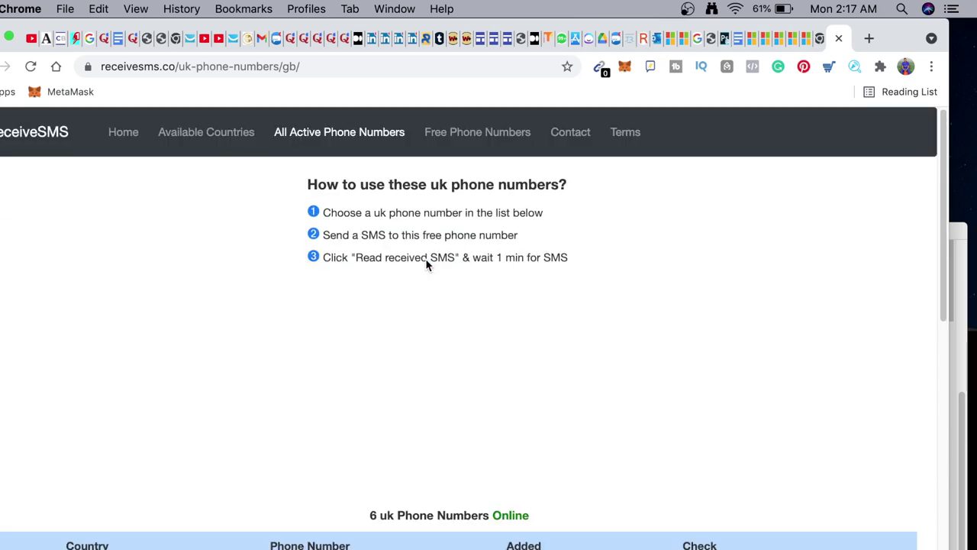
scroll(439, 265, "down", 6)
scroll(442, 272, "up", 3)
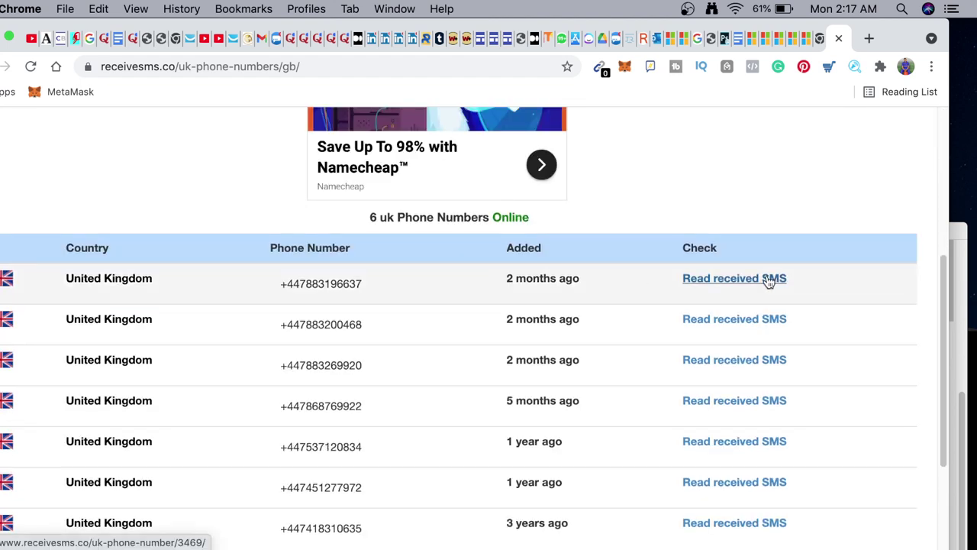
Open the first UK number's Read received SMS page and copy its full phone number
left_click(774, 279)
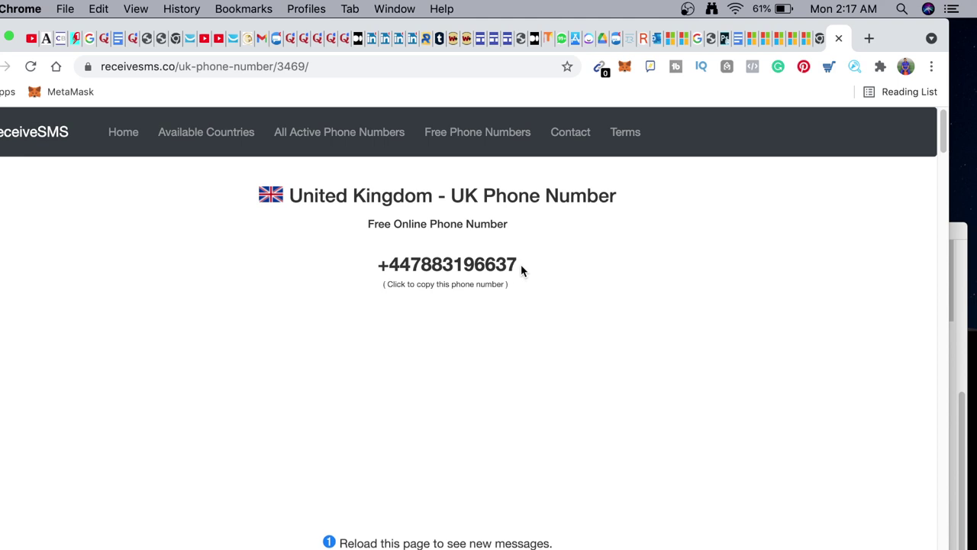
left_click(520, 266)
left_click_drag(377, 265, 519, 266)
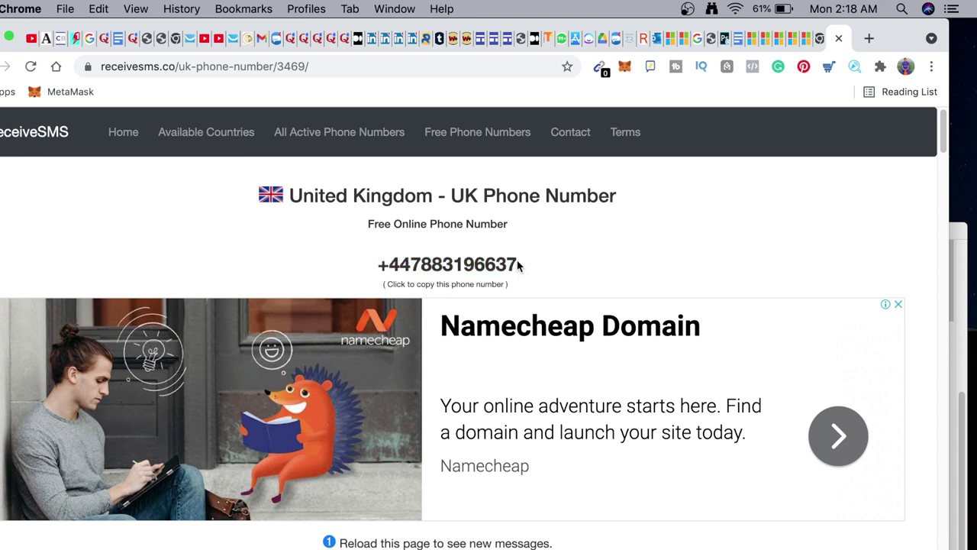
left_click(517, 265)
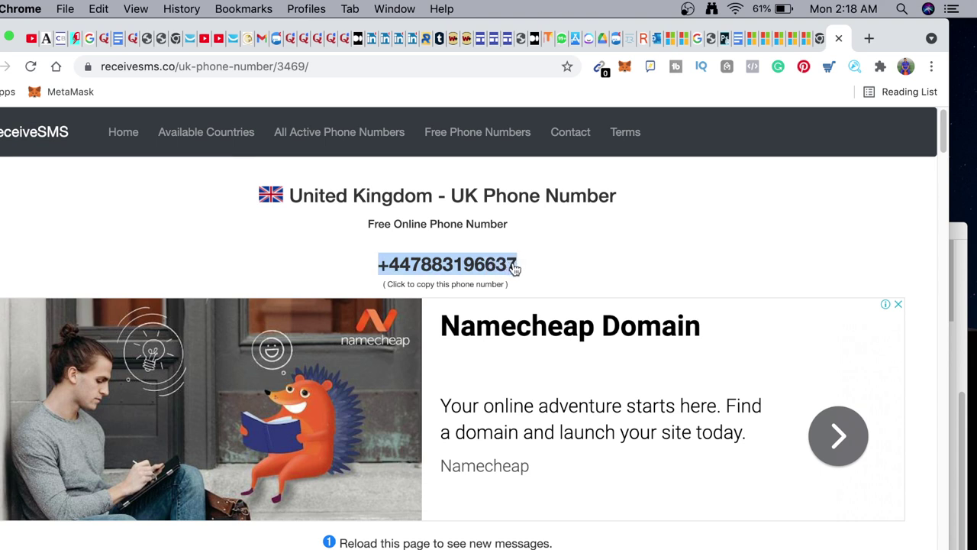
right_click(502, 259)
left_click(534, 291)
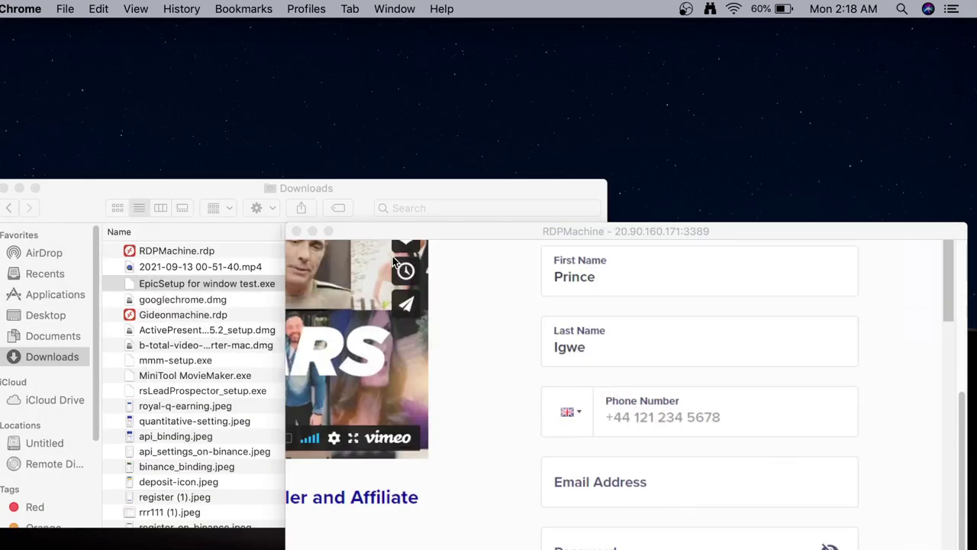
Paste the copied UK number into the Phone Number field and edit the entry
left_click(328, 232)
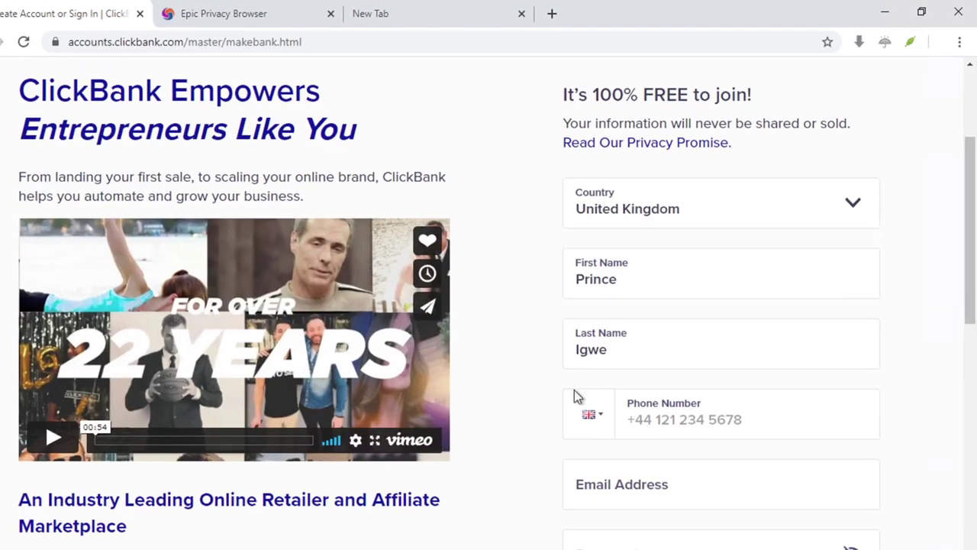
left_click(700, 425)
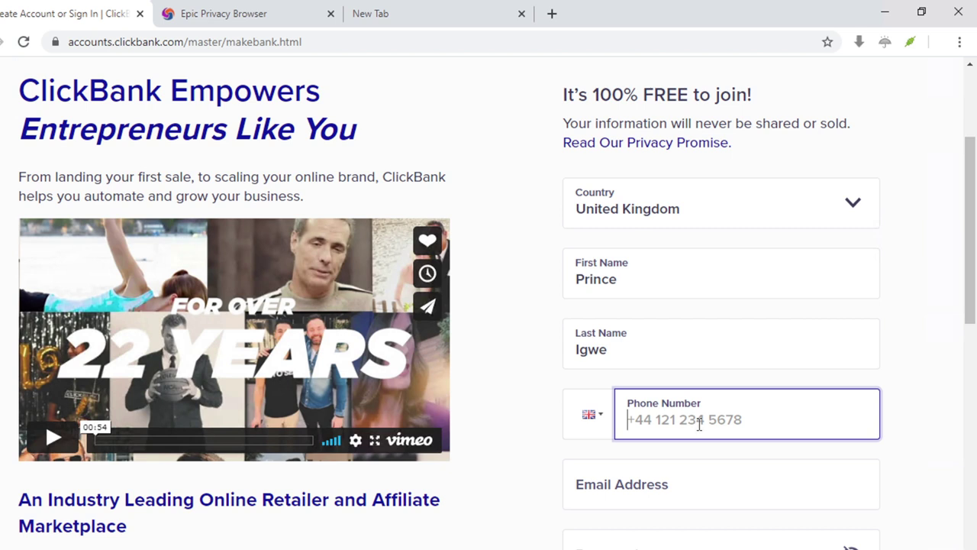
key("ctrl+v")
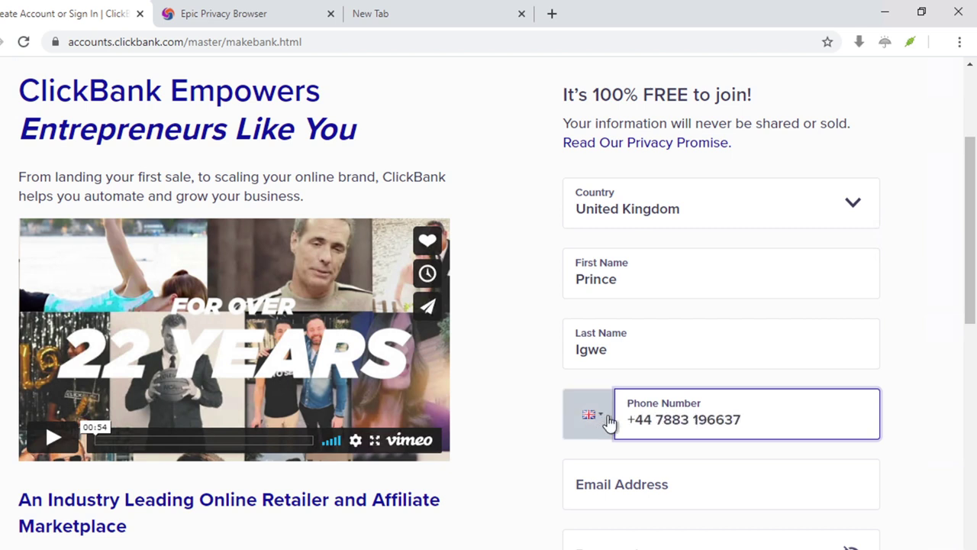
triple_click(704, 428)
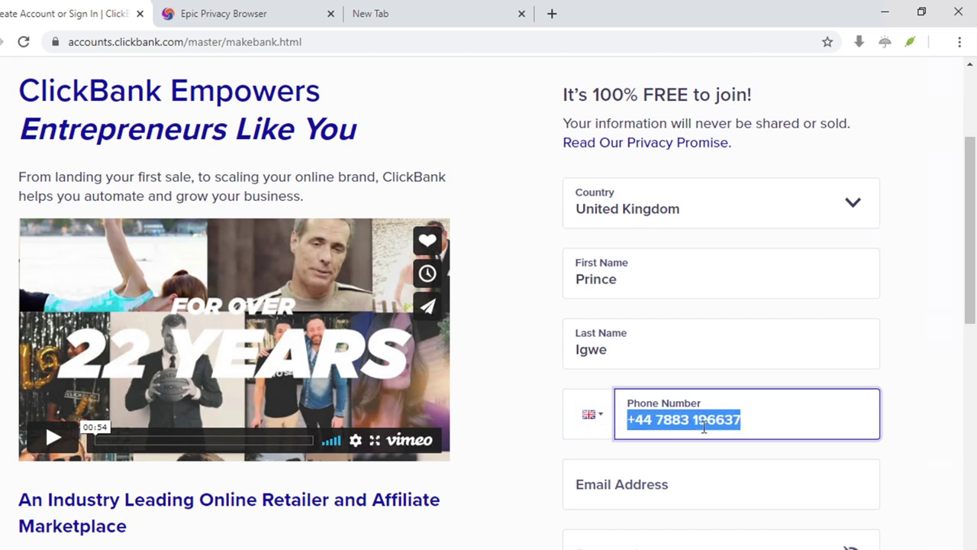
key("BackSpace")
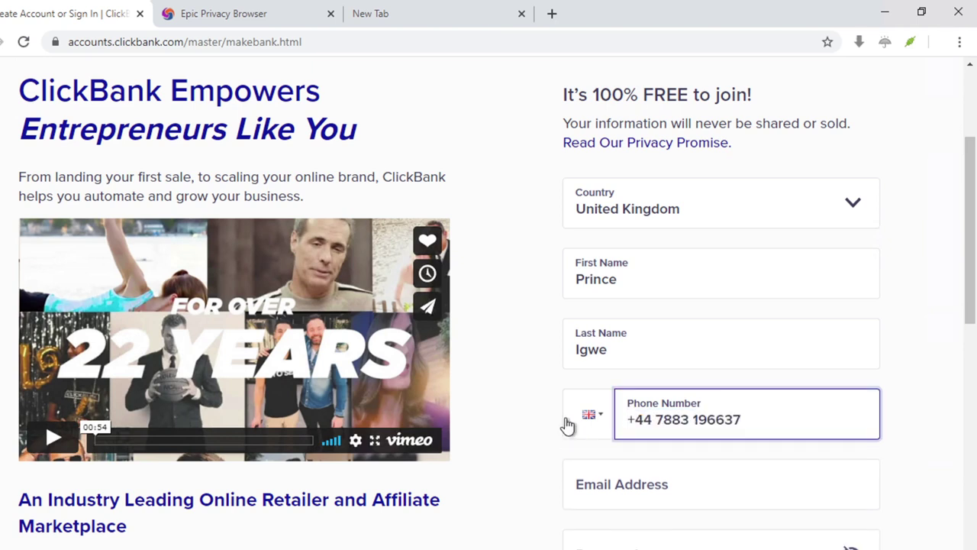
Check the phone country-code list, keeping United Kingdom (+44) selected
left_click(511, 404)
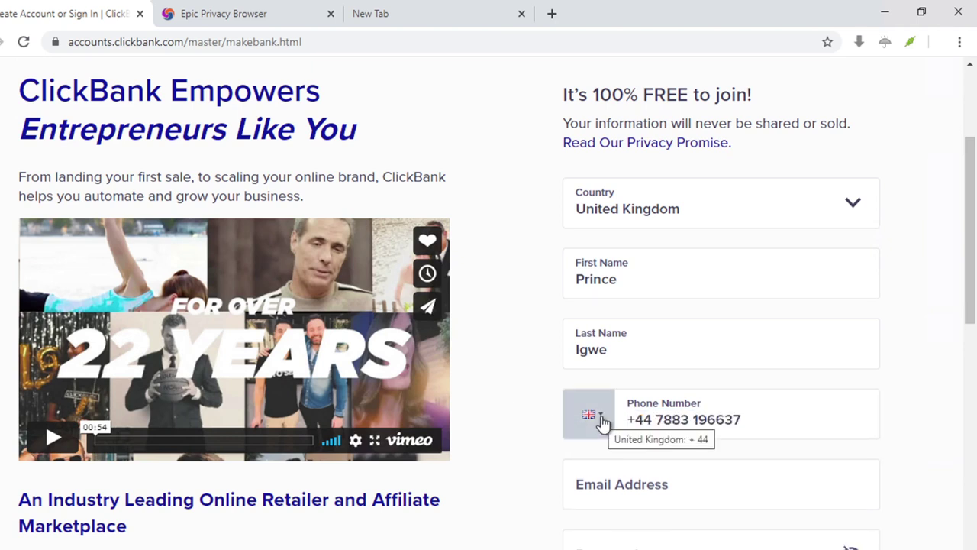
left_click(602, 431)
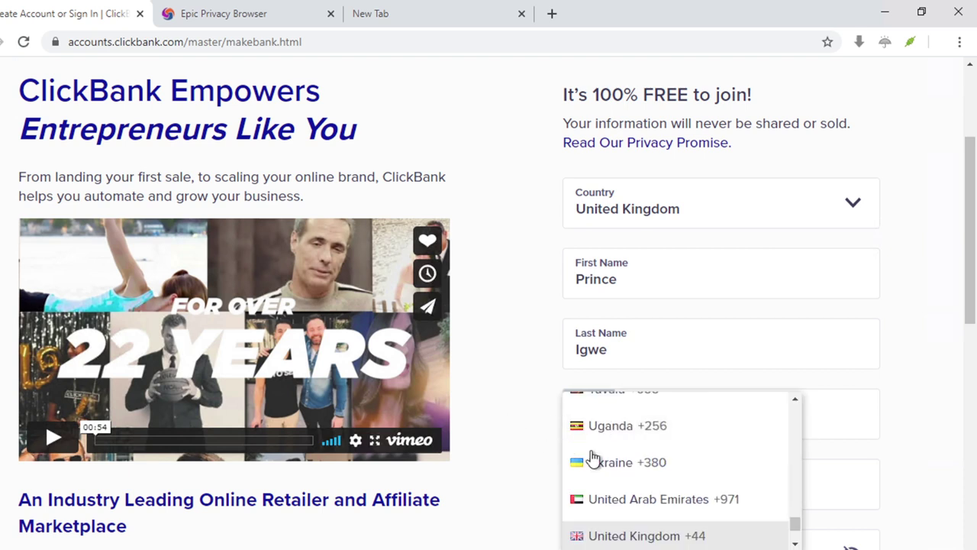
scroll(593, 459, "up", 2)
scroll(594, 456, "up", 2)
scroll(588, 456, "down", 2)
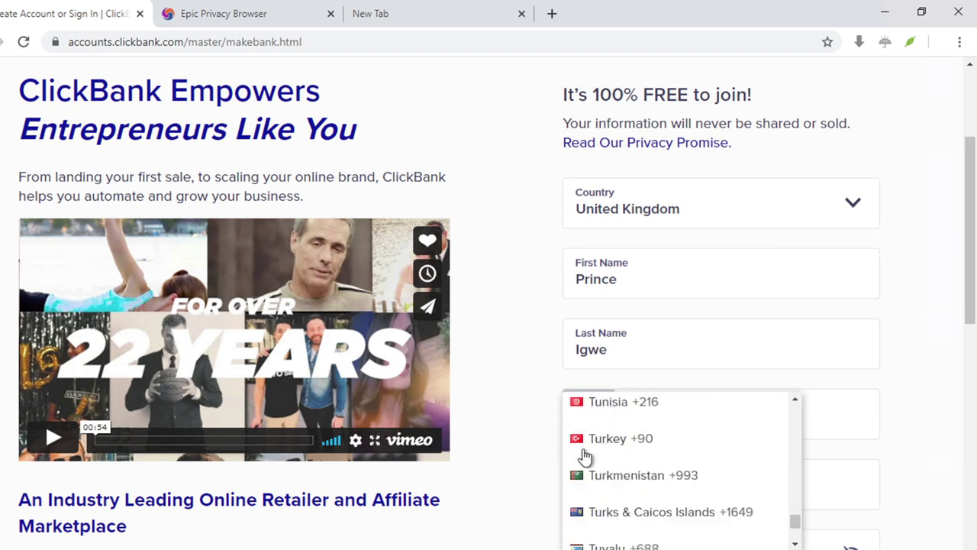
left_click(523, 425)
scroll(629, 465, "up", 2)
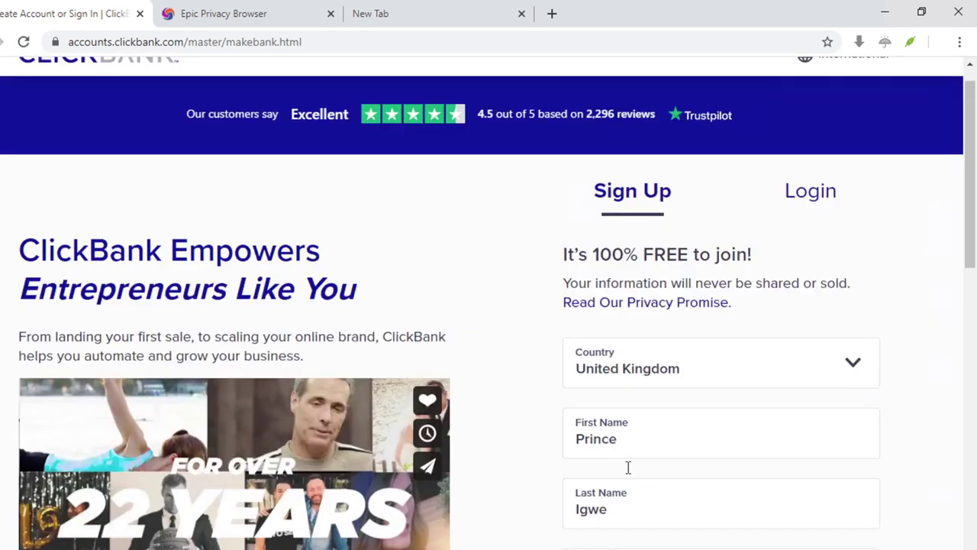
scroll(620, 460, "down", 4)
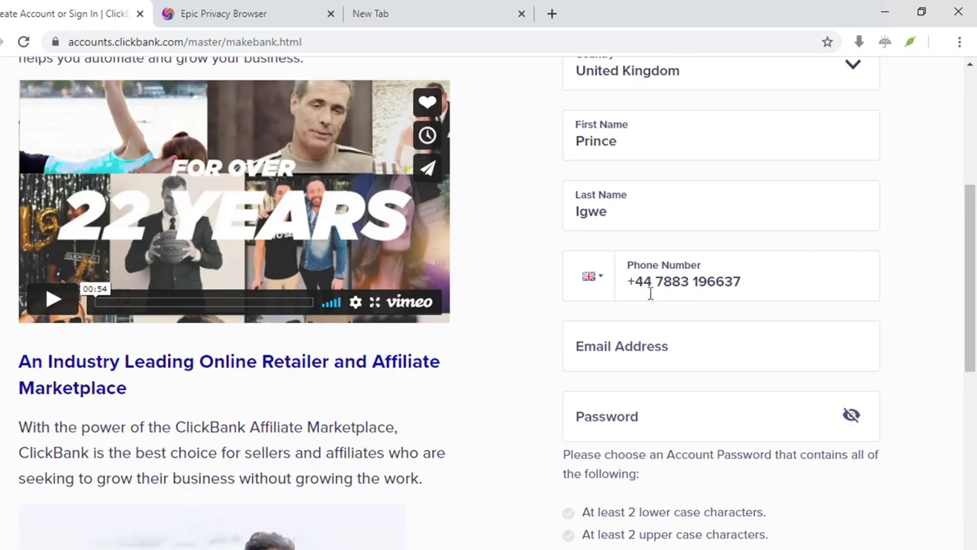
Type the user's full Gmail address into the Email Address field, then move to Password
left_click(637, 347)
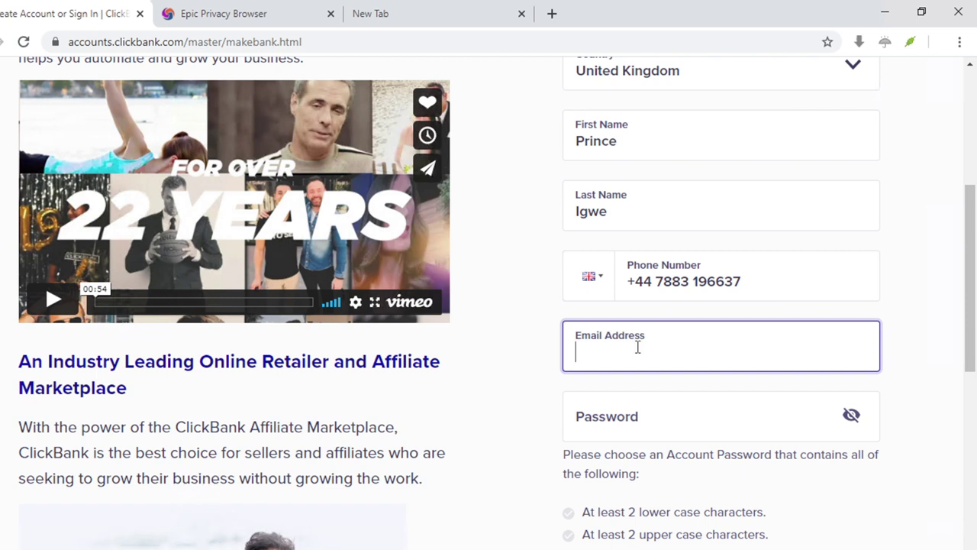
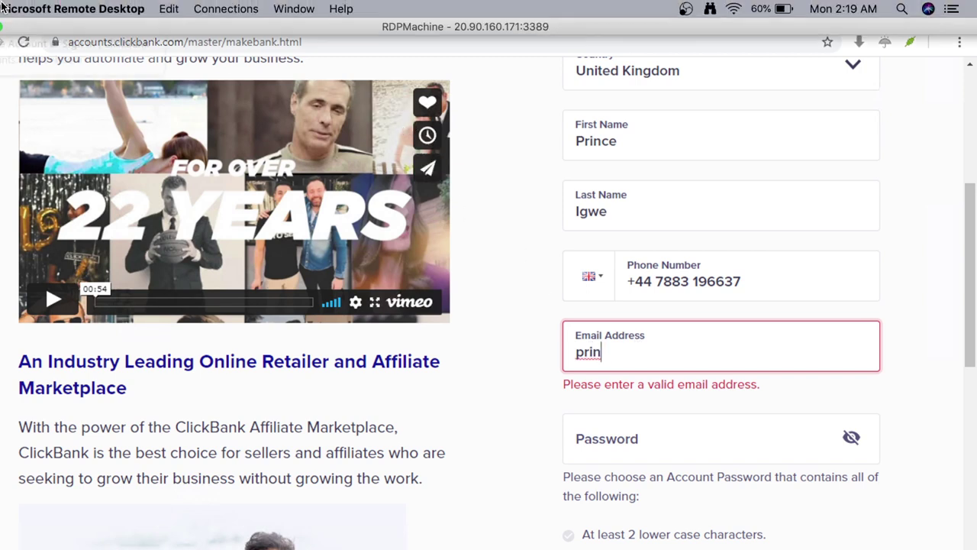
left_click(40, 25)
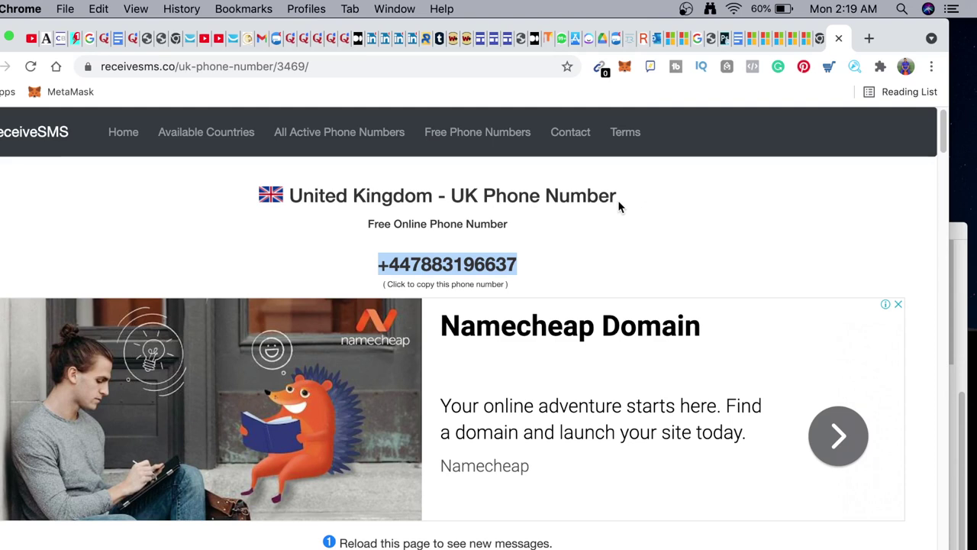
left_click(714, 251)
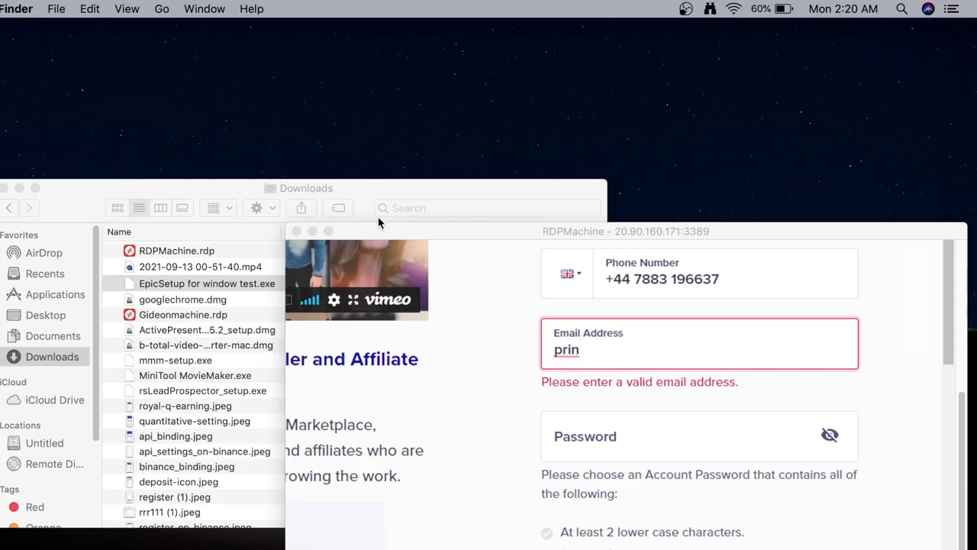
left_click(329, 232)
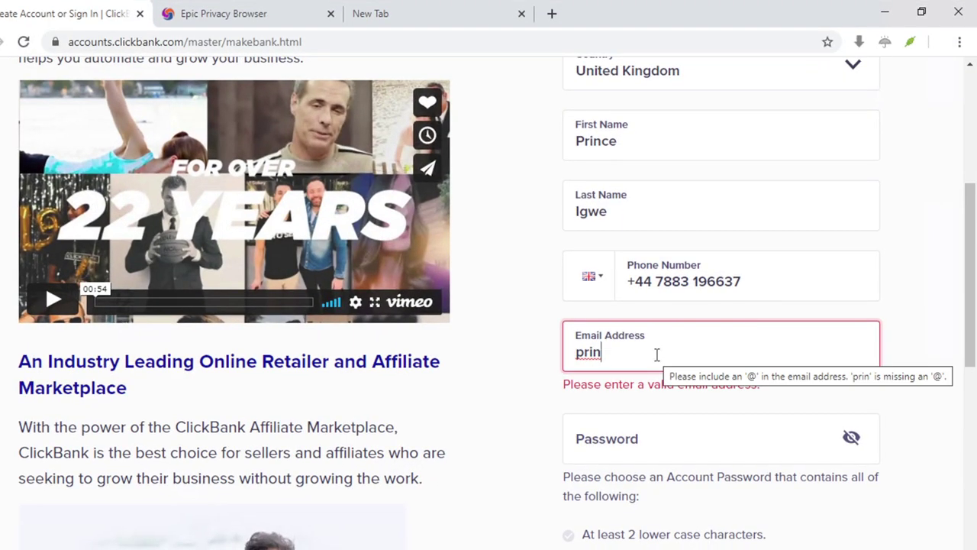
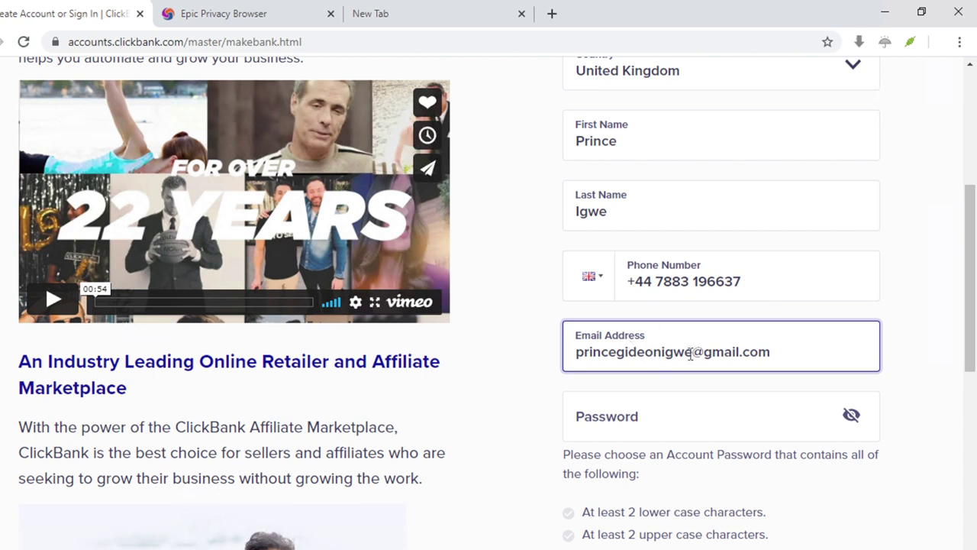
left_click(684, 414)
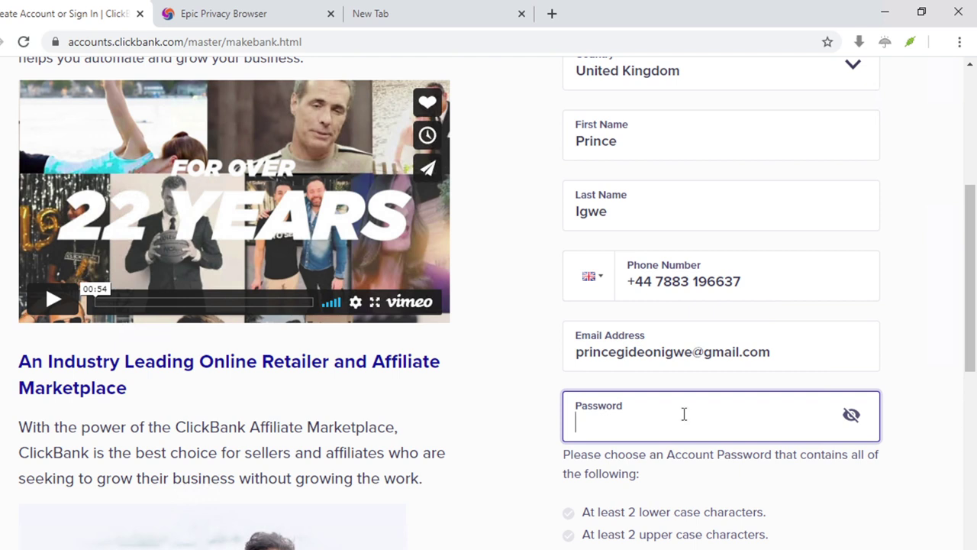
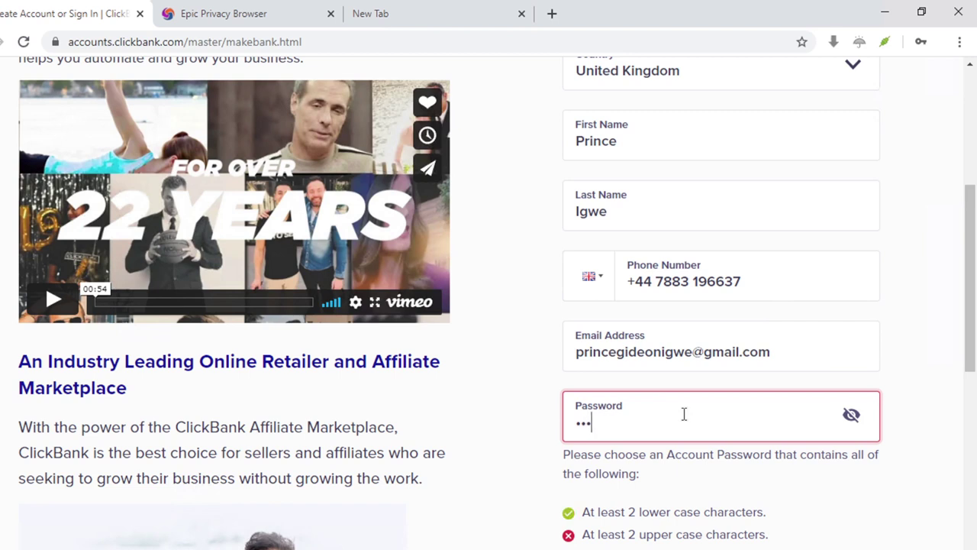
Replace the signup password with one that passes the upper-case, lower-case, number and symbol rules
left_click_drag(654, 424, 550, 418)
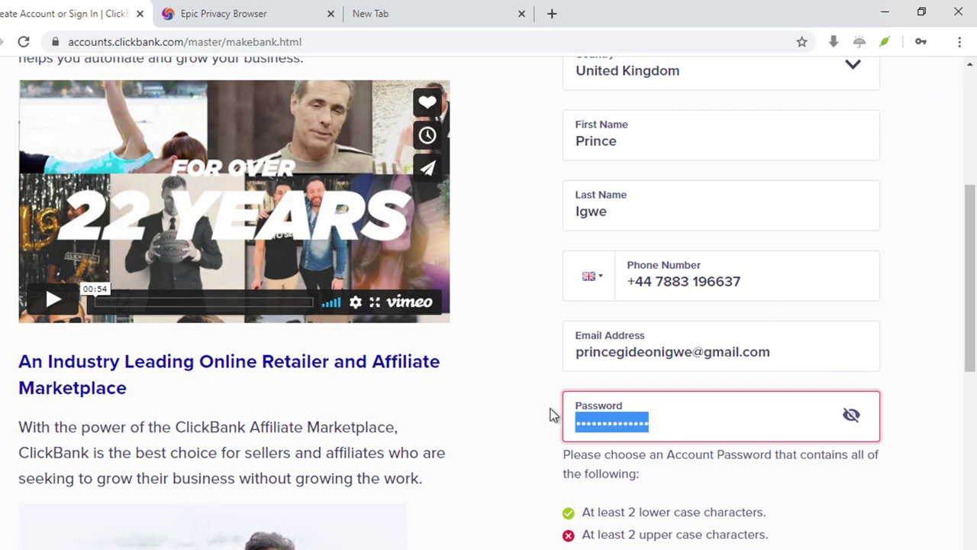
key("BackSpace")
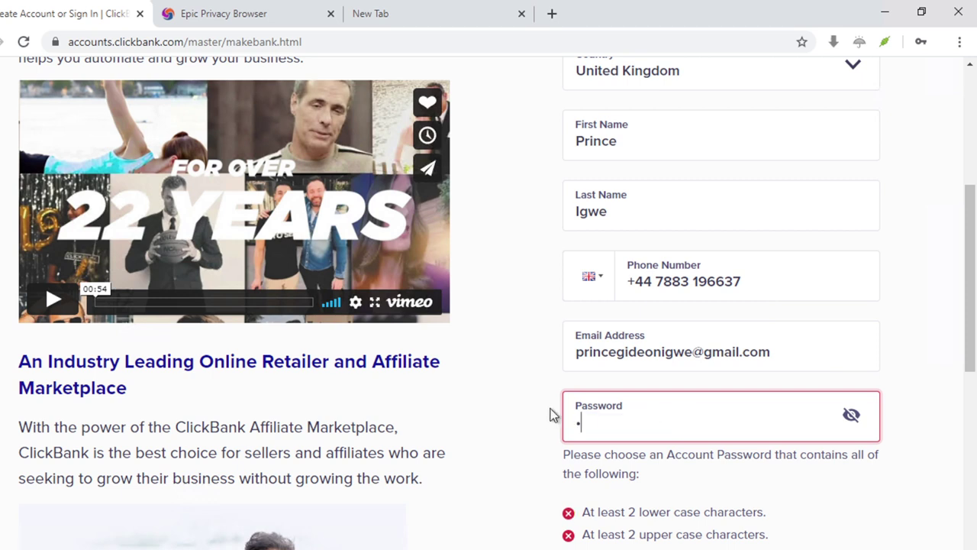
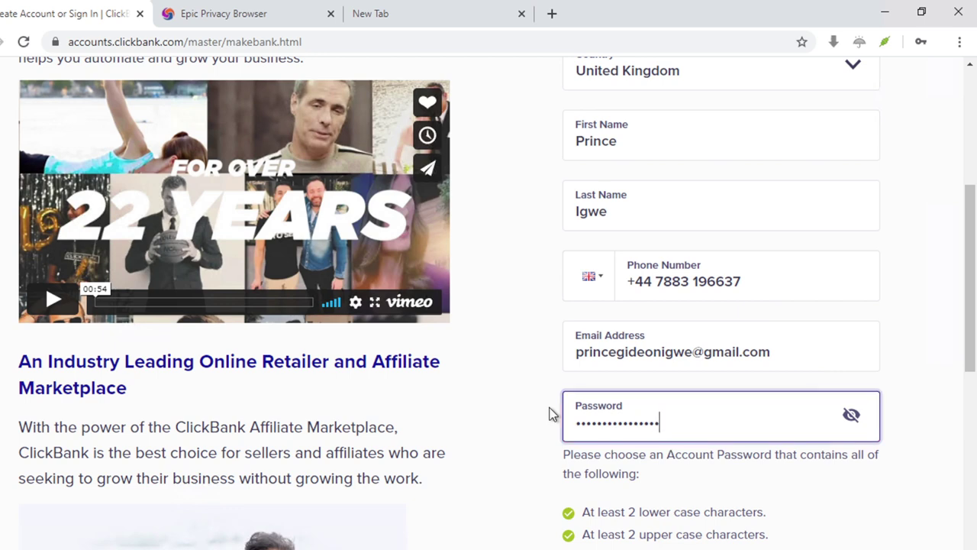
left_click(555, 419)
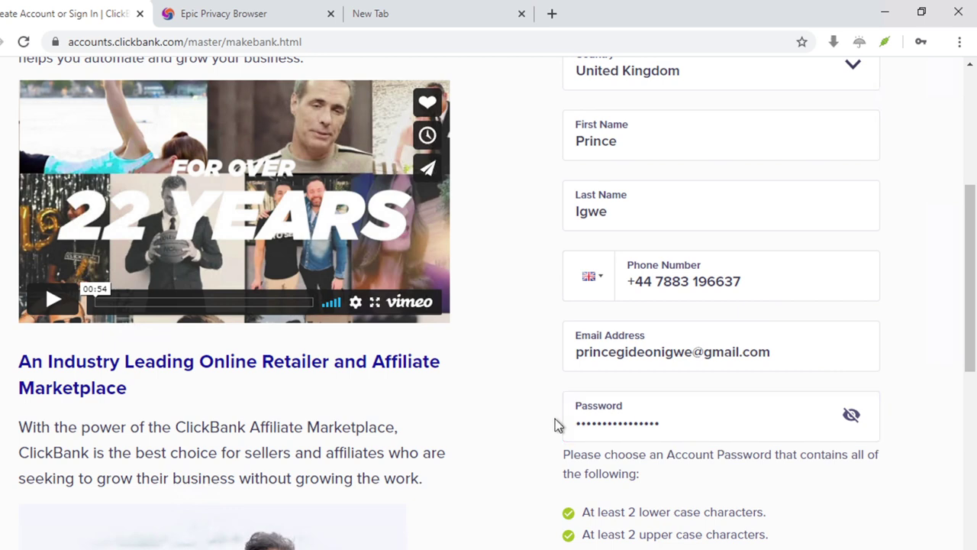
Read the Client Contract down to its Survival clause and close it to accept the Terms and Conditions
scroll(555, 418, "down", 6)
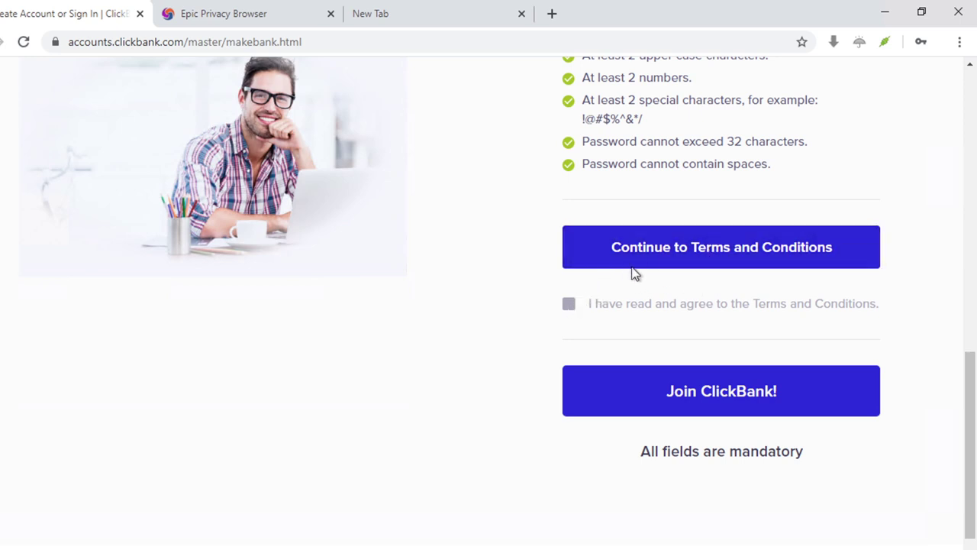
left_click(677, 253)
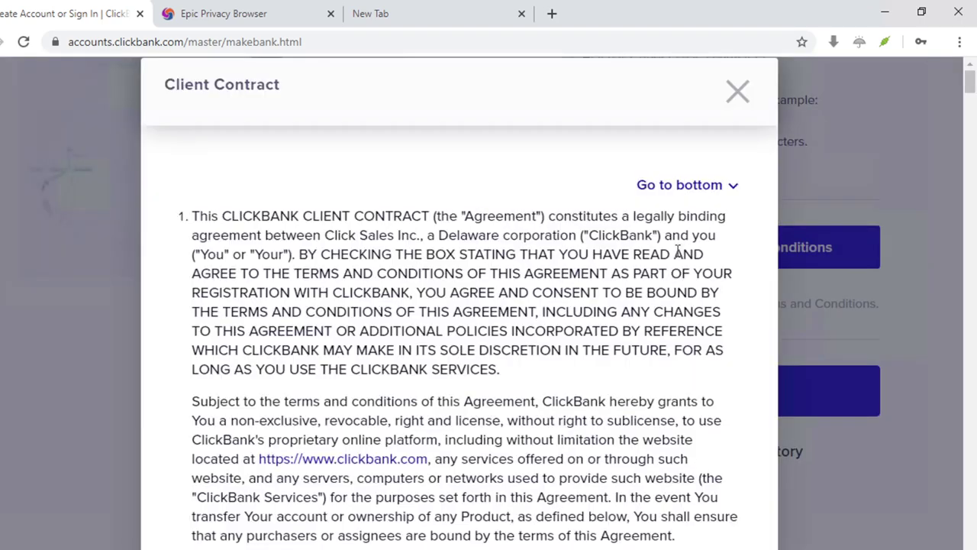
scroll(560, 295, "down", 10)
scroll(580, 314, "down", 20)
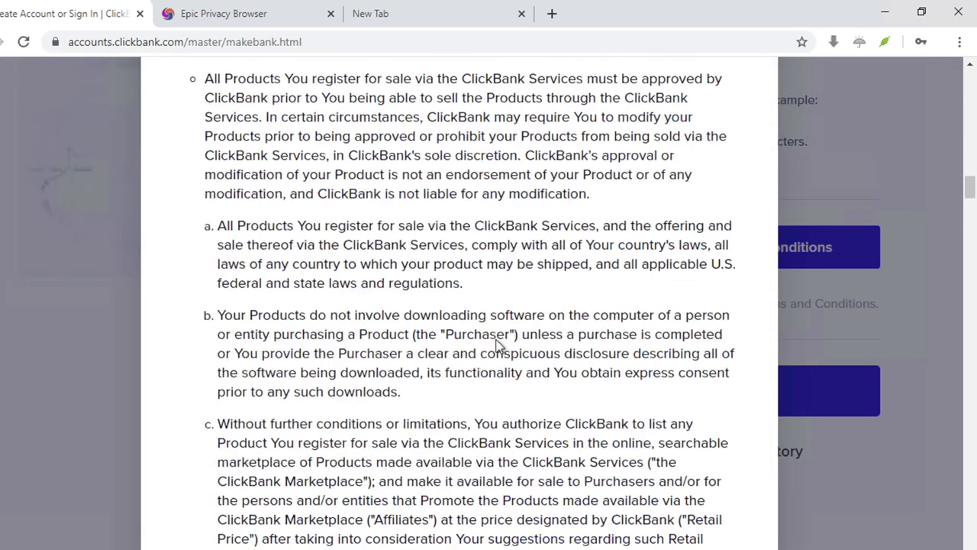
scroll(502, 333, "down", 20)
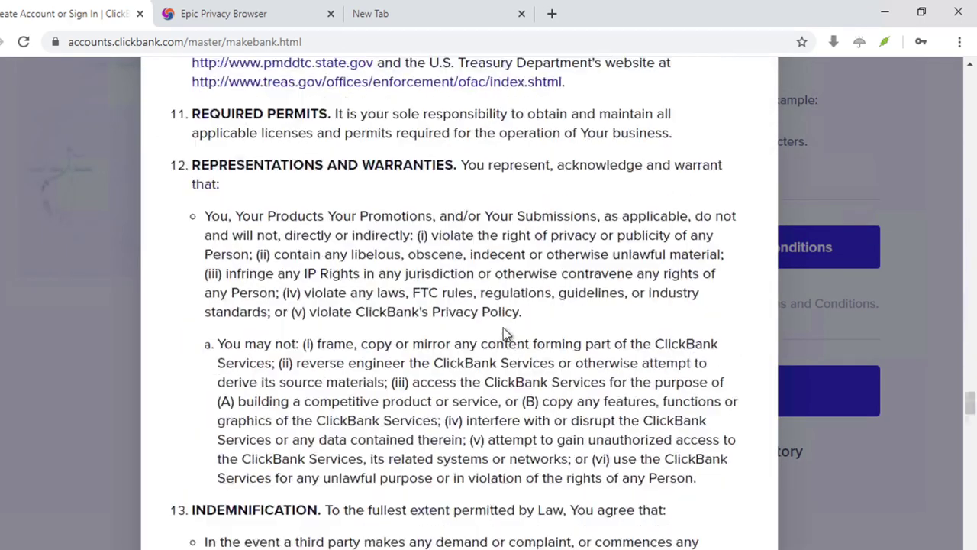
scroll(507, 327, "down", 6)
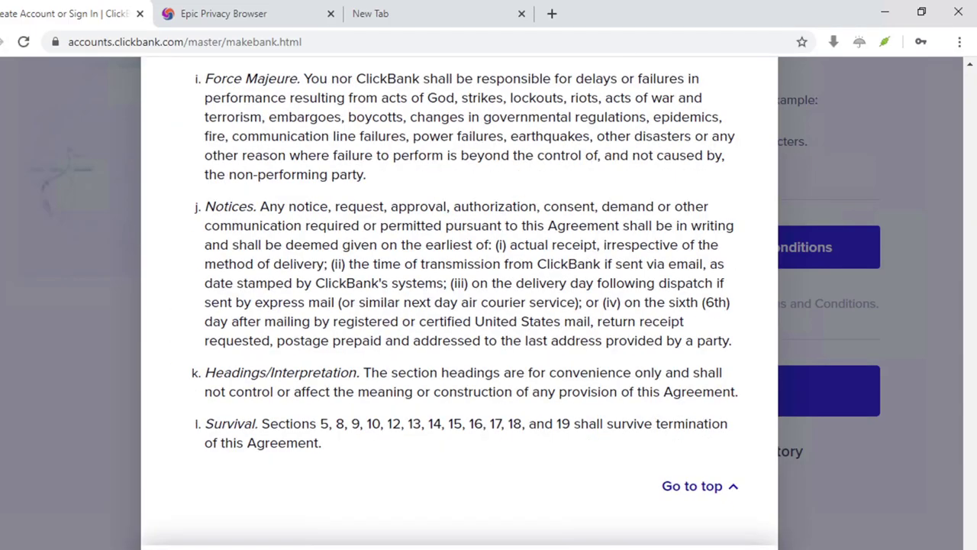
key("Escape")
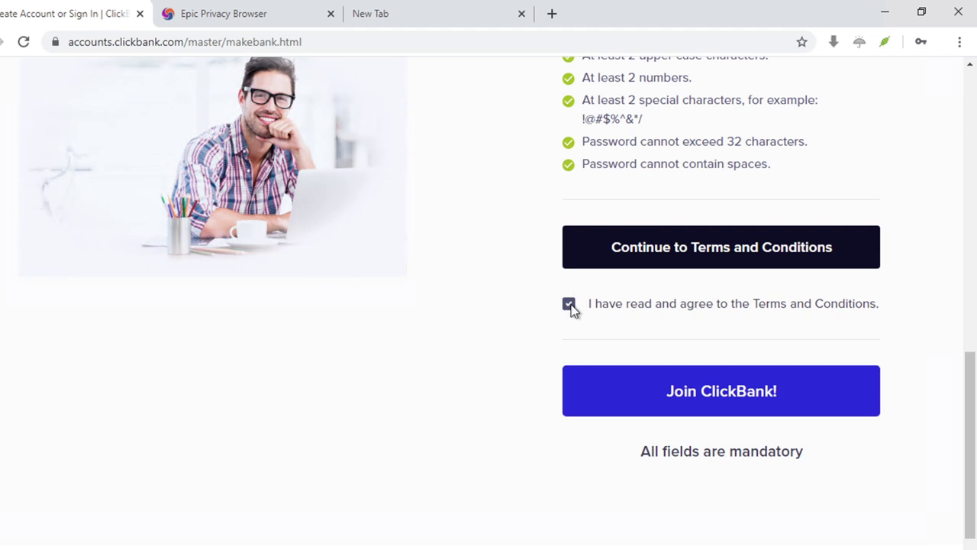
Submit the Join ClickBank form and save the new login in the browser
left_click(695, 402)
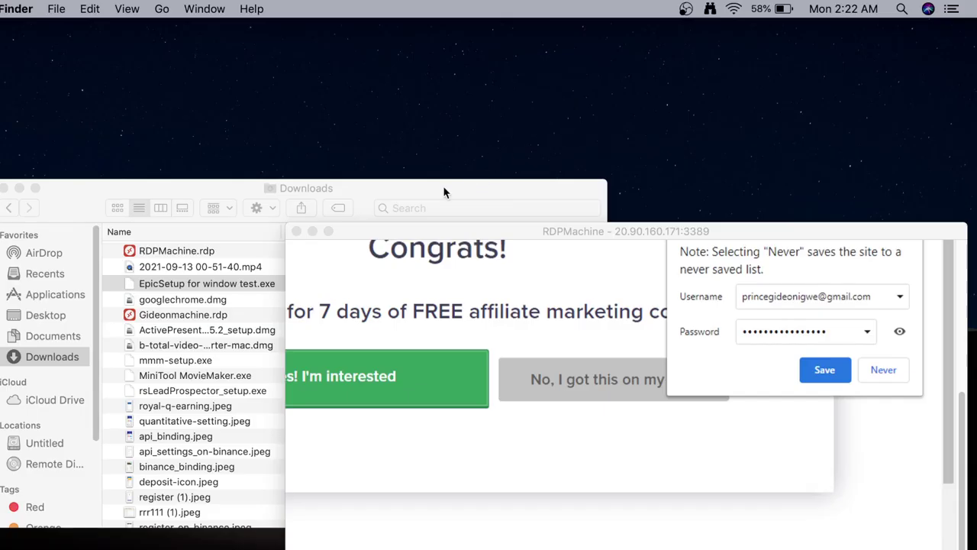
left_click(329, 229)
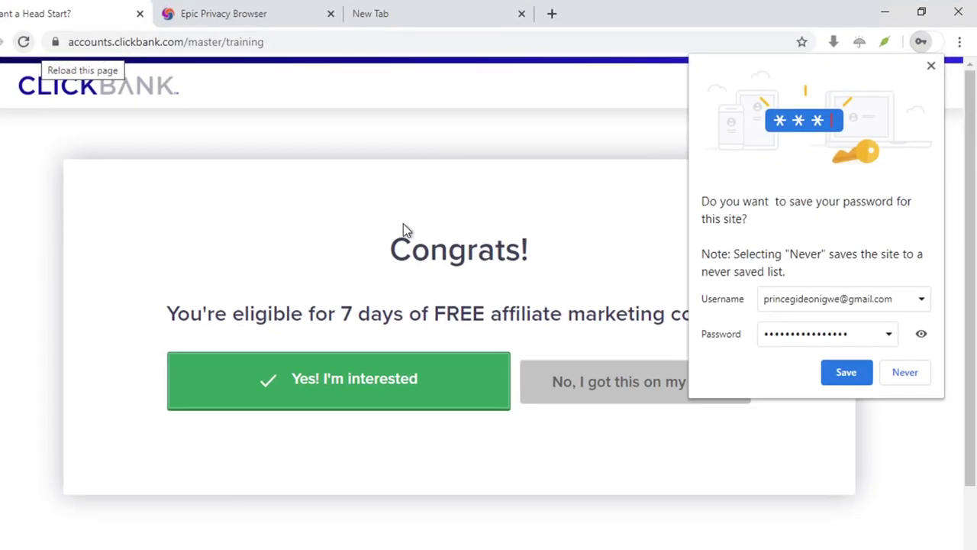
left_click(855, 374)
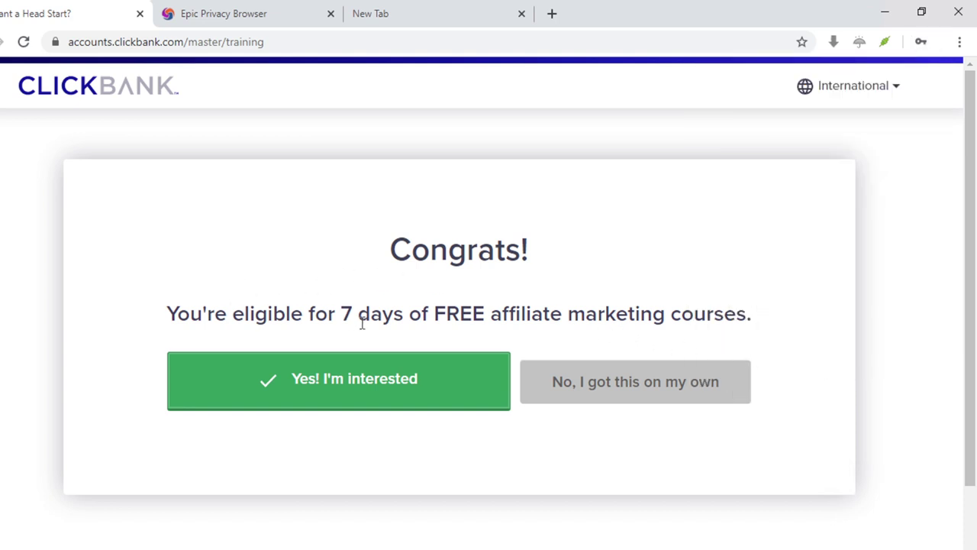
Accept the free courses offer, then accept the suppression-list notice on the ClickBank dashboard
left_click(359, 388)
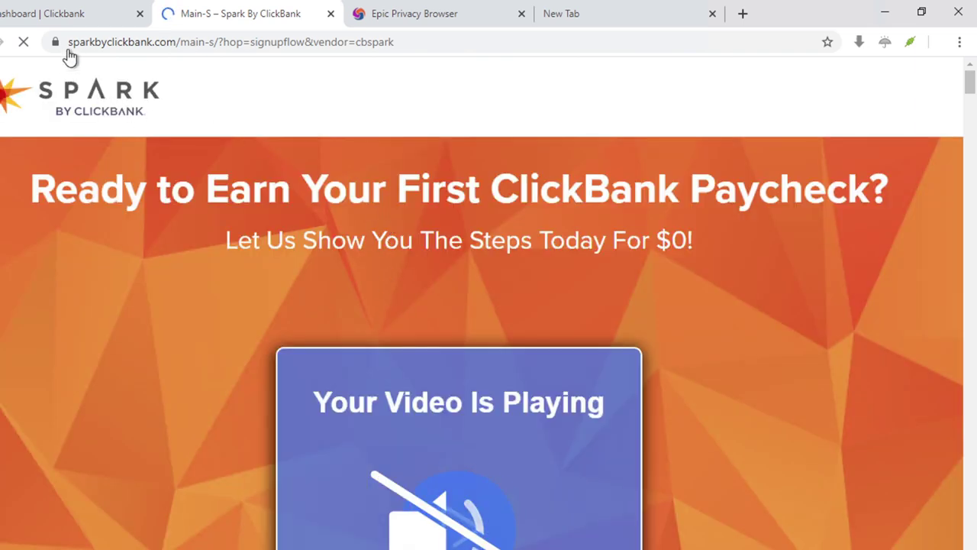
left_click(77, 21)
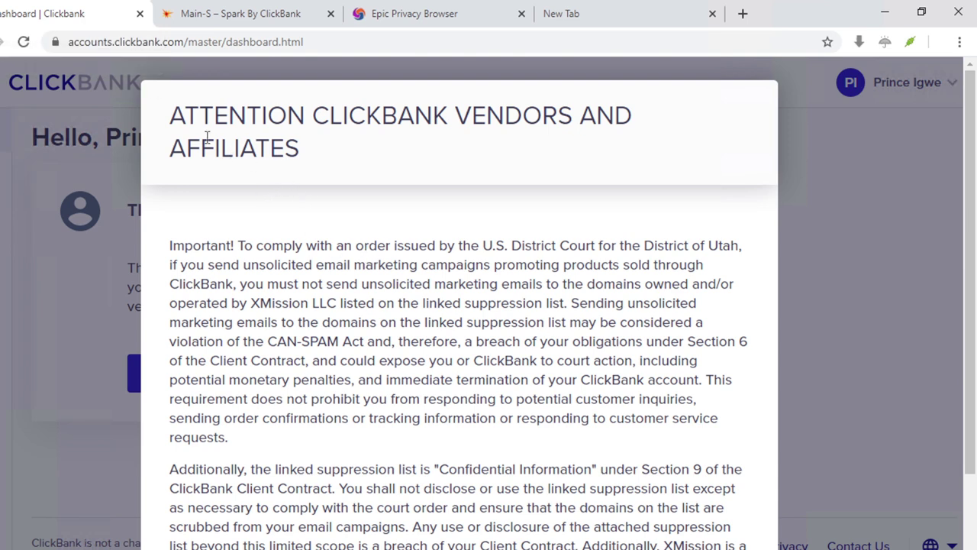
scroll(498, 201, "down", 2)
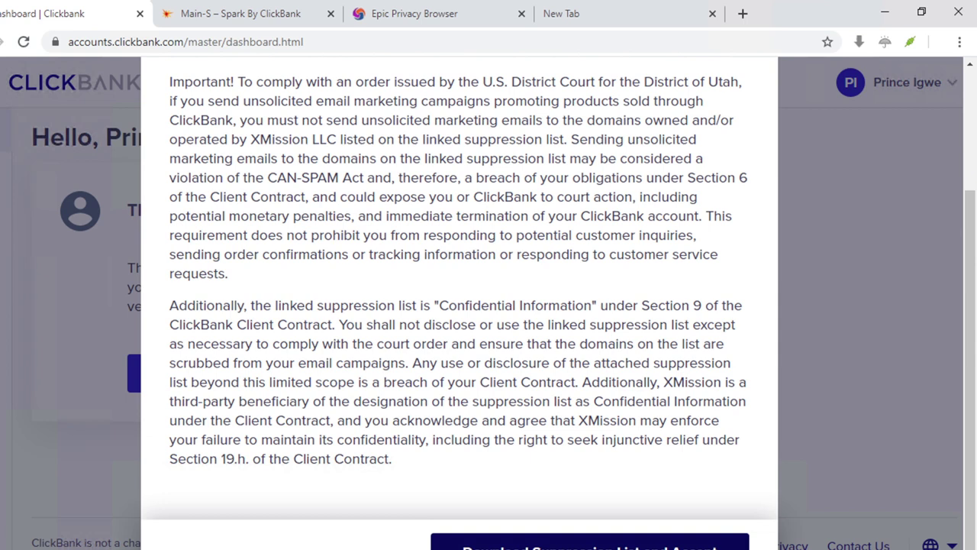
left_click(590, 544)
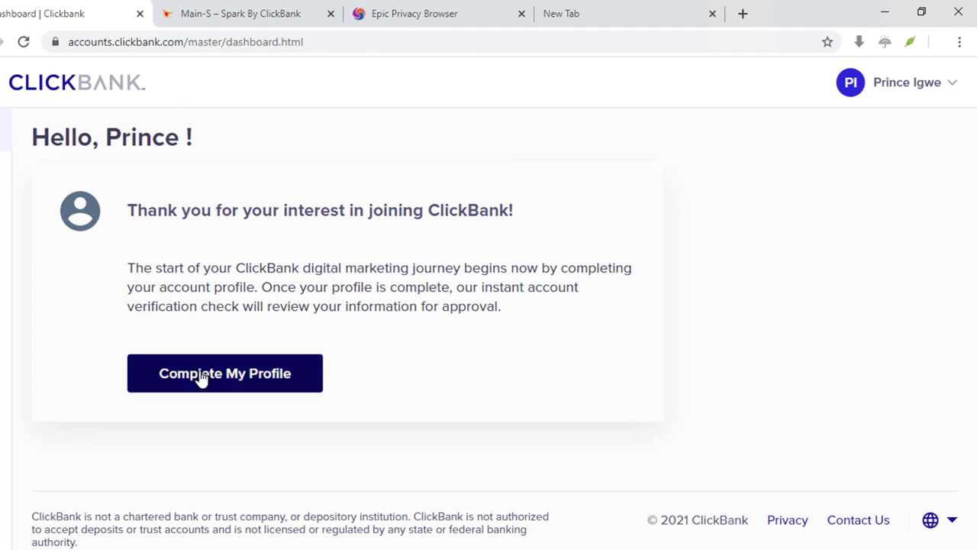
Open the profile completion form and check the prefilled first and last names
left_click(234, 378)
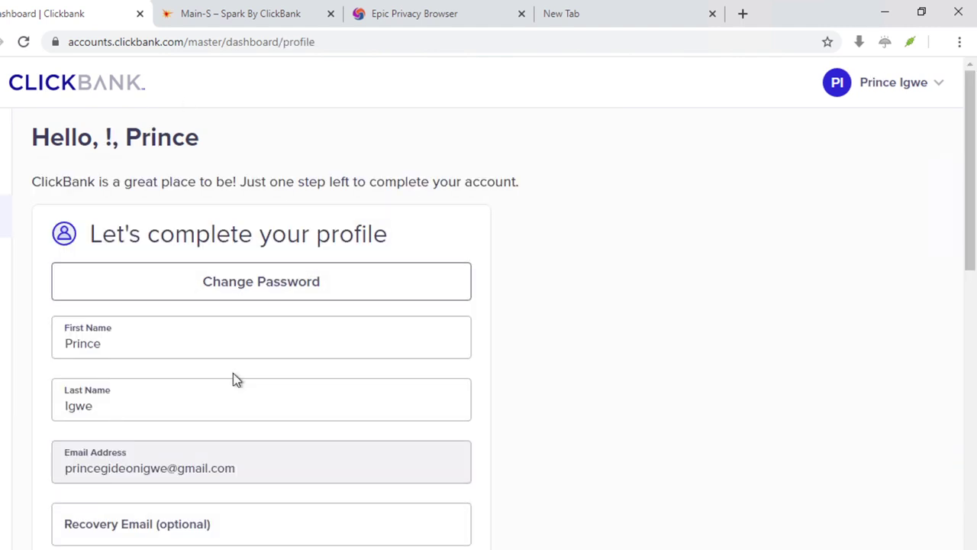
scroll(212, 364, "down", 3)
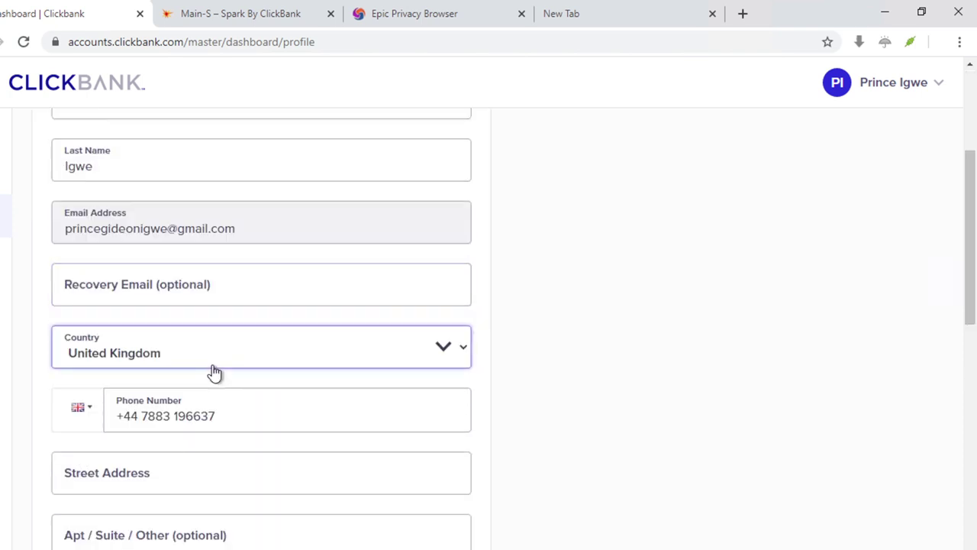
scroll(216, 373, "up", 3)
left_click(162, 341)
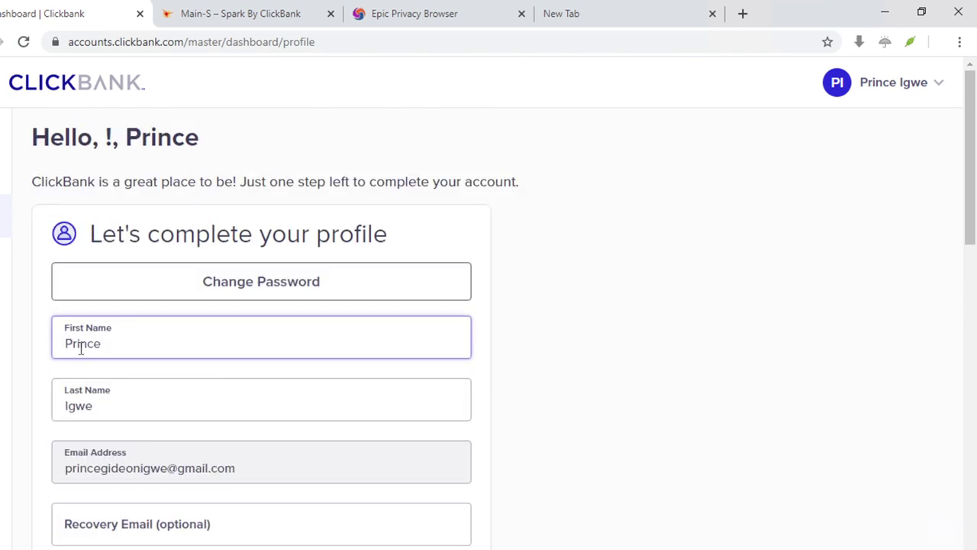
left_click(89, 402)
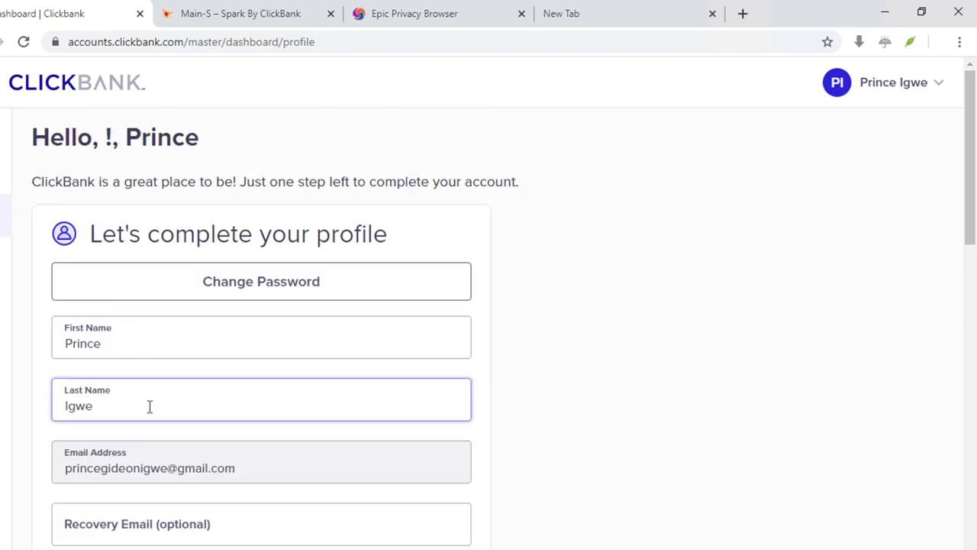
Leave the optional recovery email blank and check the prefilled United Kingdom phone number
scroll(150, 403, "down", 2)
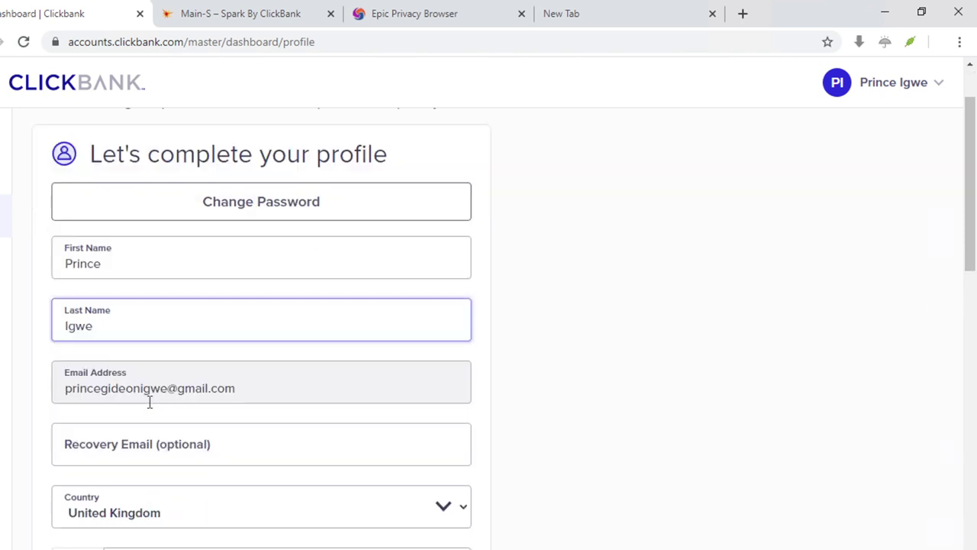
left_click(122, 376)
left_click(183, 334)
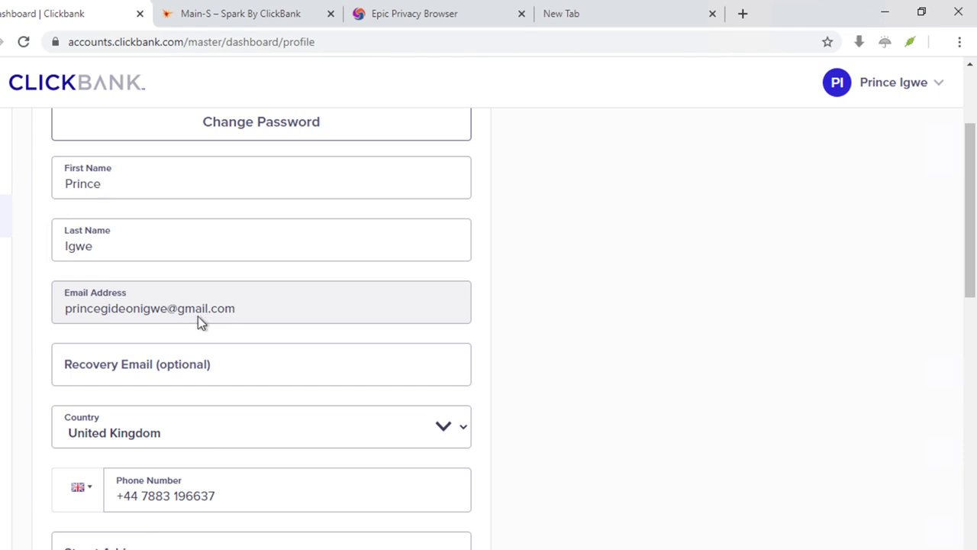
left_click(152, 367)
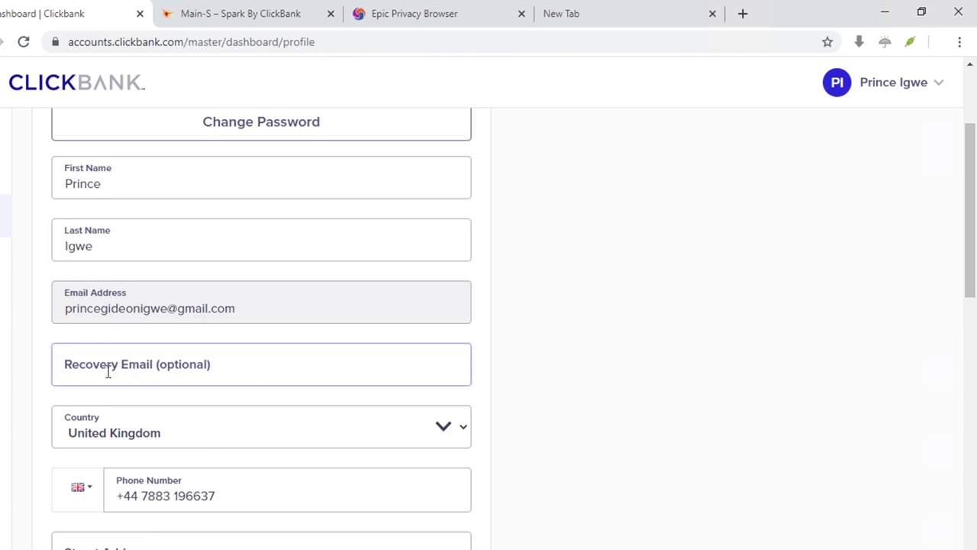
left_click(163, 366)
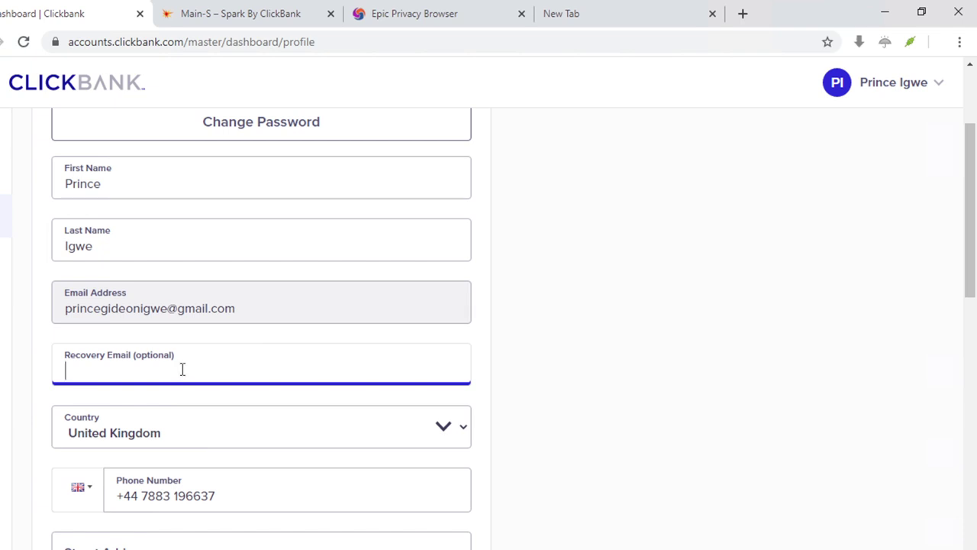
left_click(42, 344)
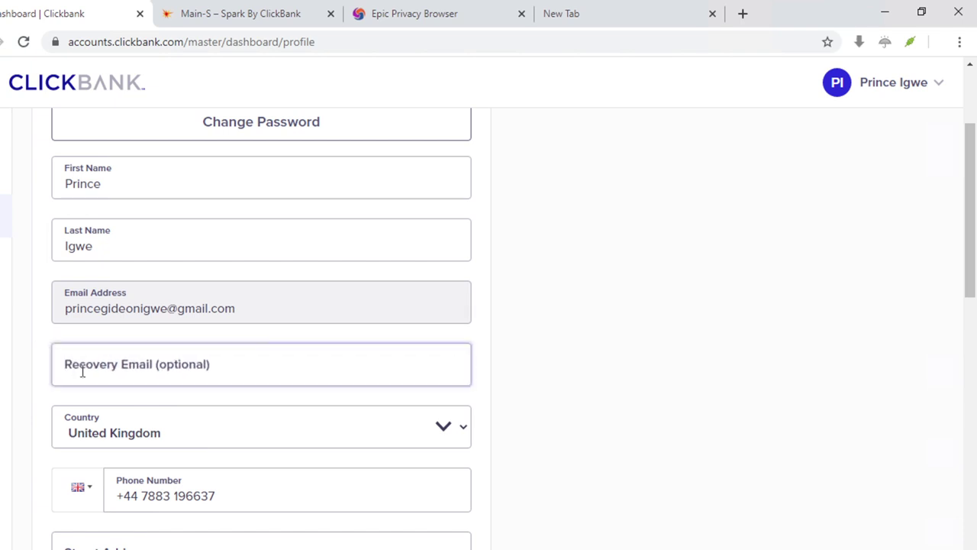
scroll(172, 420, "down", 2)
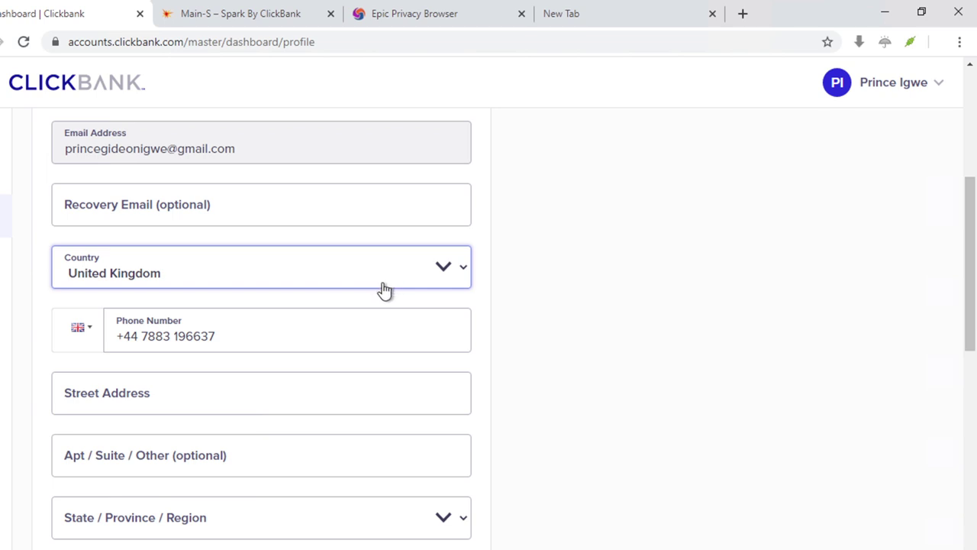
left_click(92, 362)
left_click(317, 341)
scroll(318, 341, "down", 2)
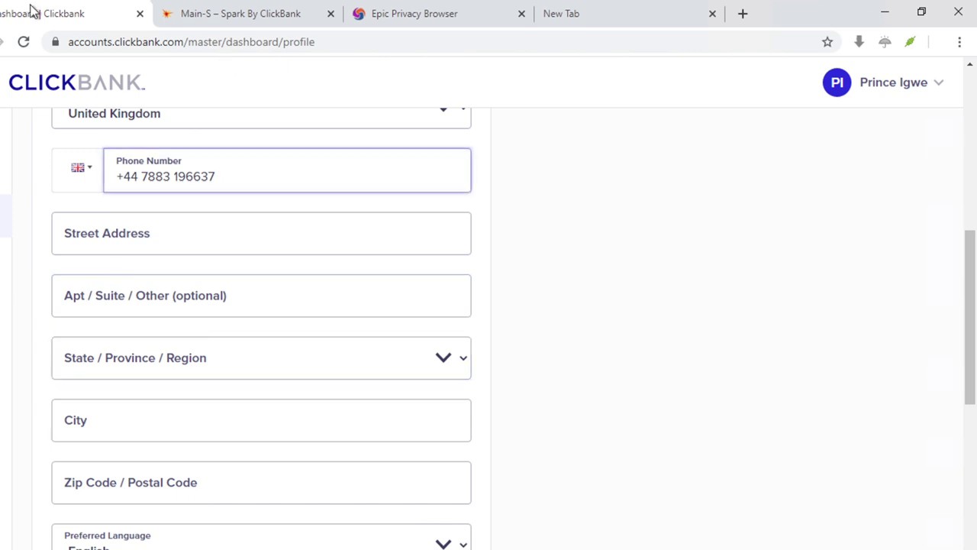
Leave the remote desktop full screen and open a new Google Chrome tab
mouse_move(1, 4)
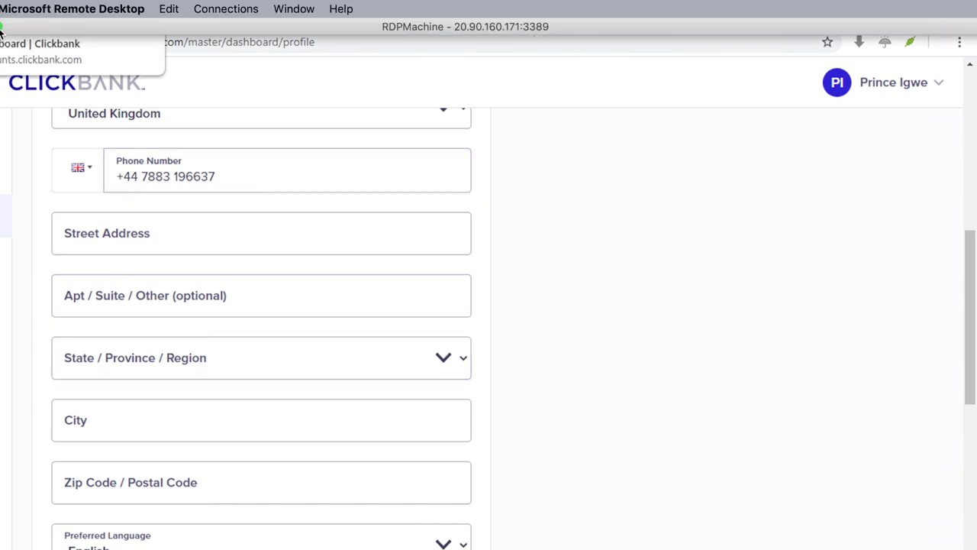
left_click(43, 27)
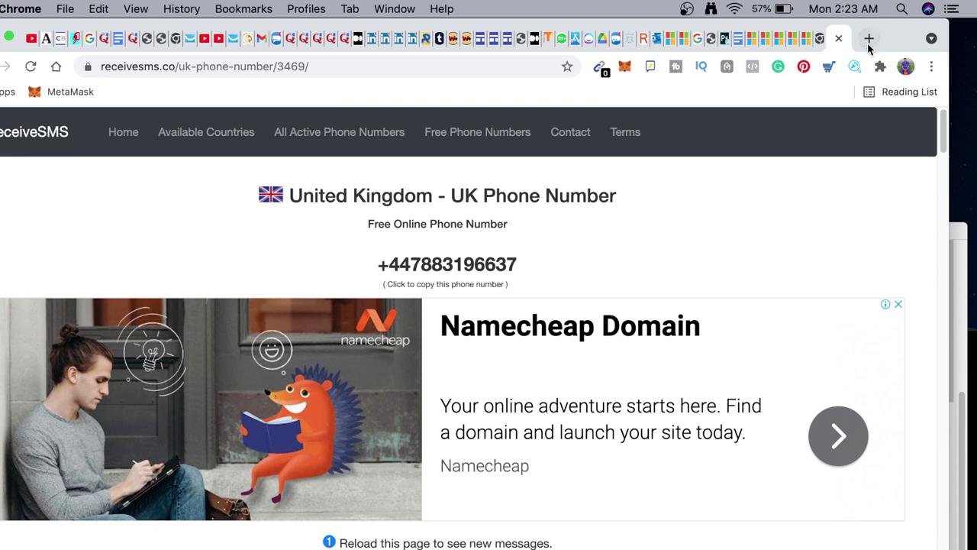
left_click(869, 38)
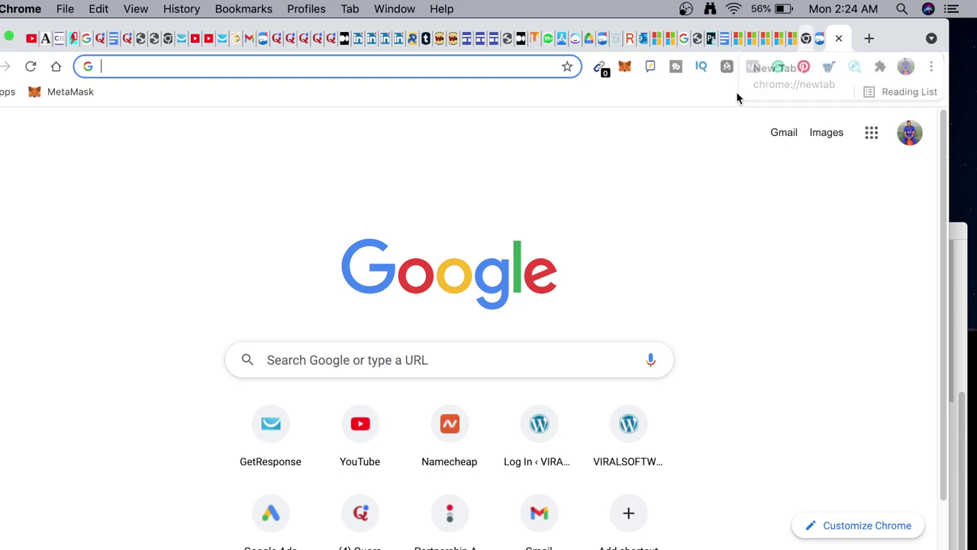
left_click(540, 190)
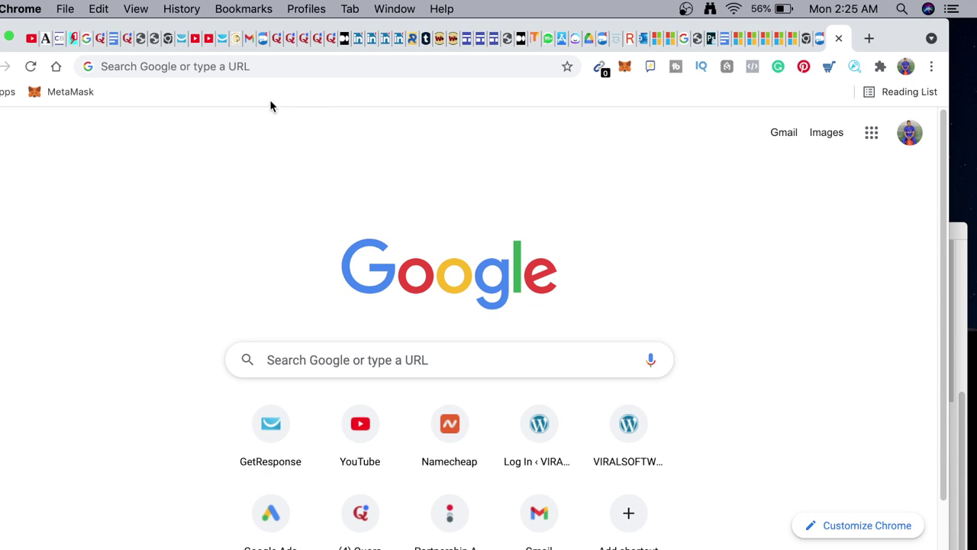
Search Google for 'uk random address'
left_click(395, 73)
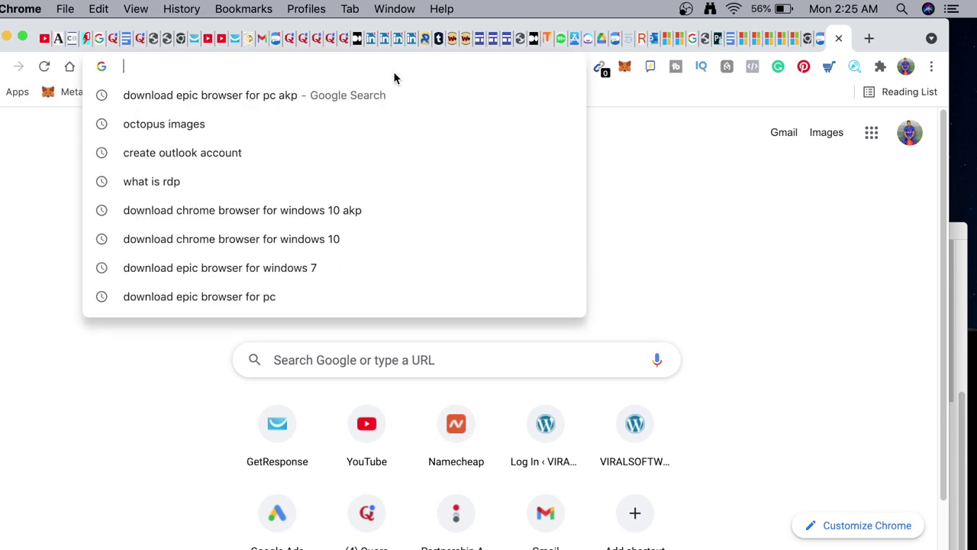
type("uk")
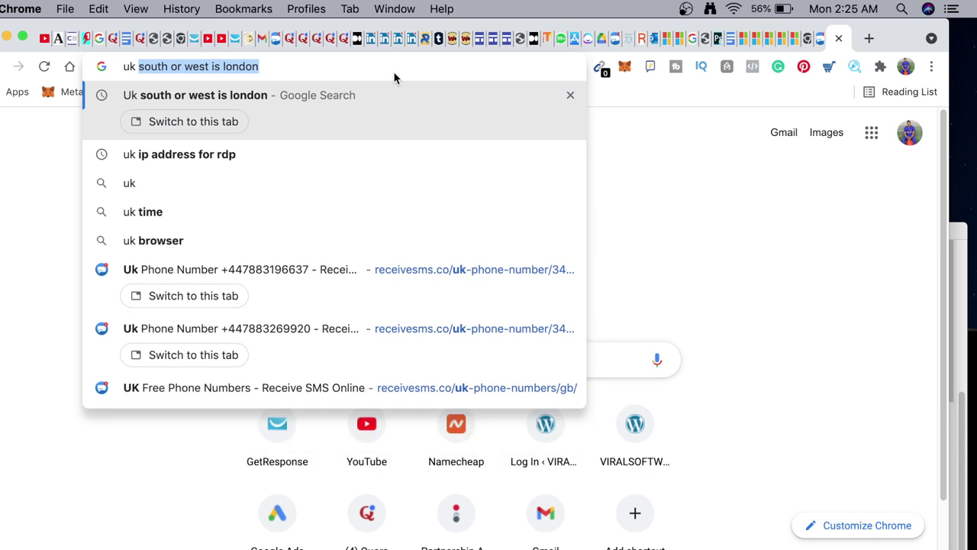
type(" ran")
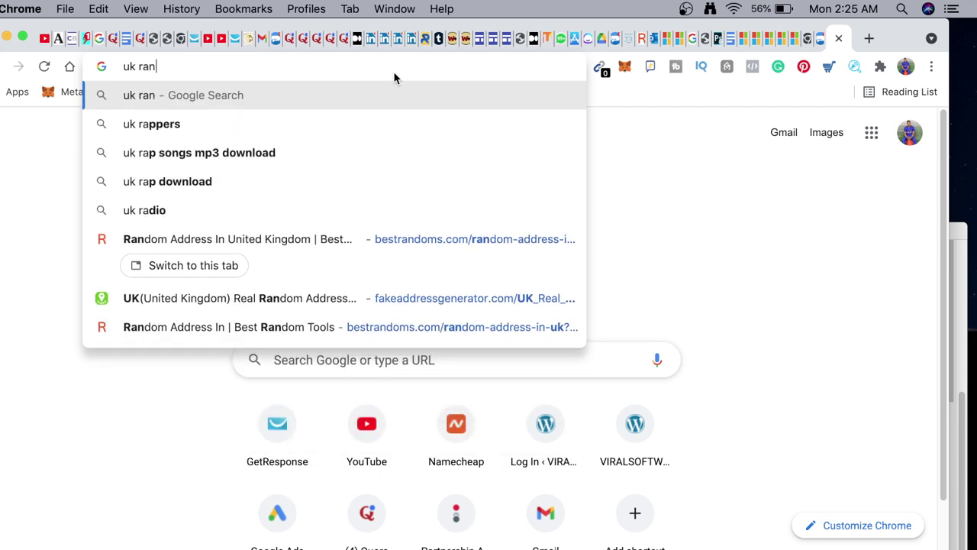
type("don ")
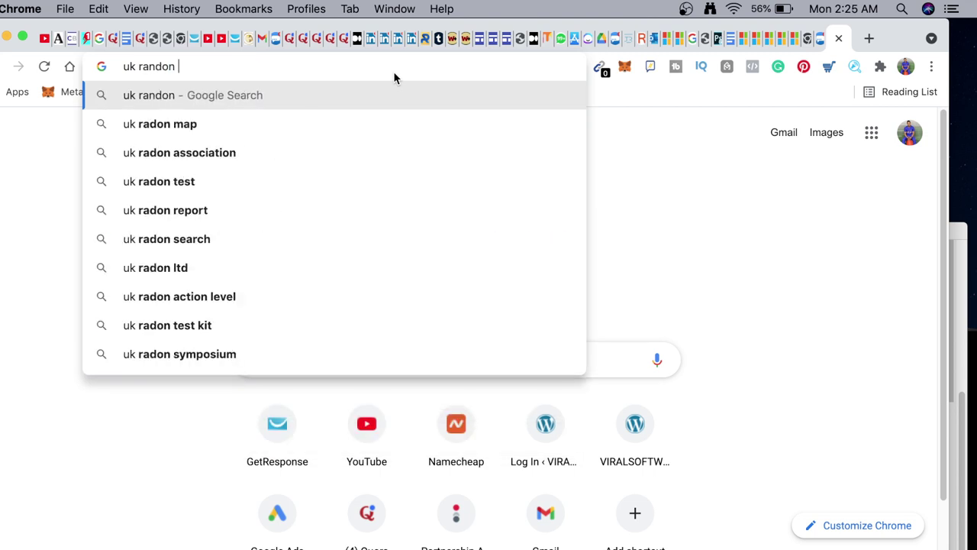
type("a")
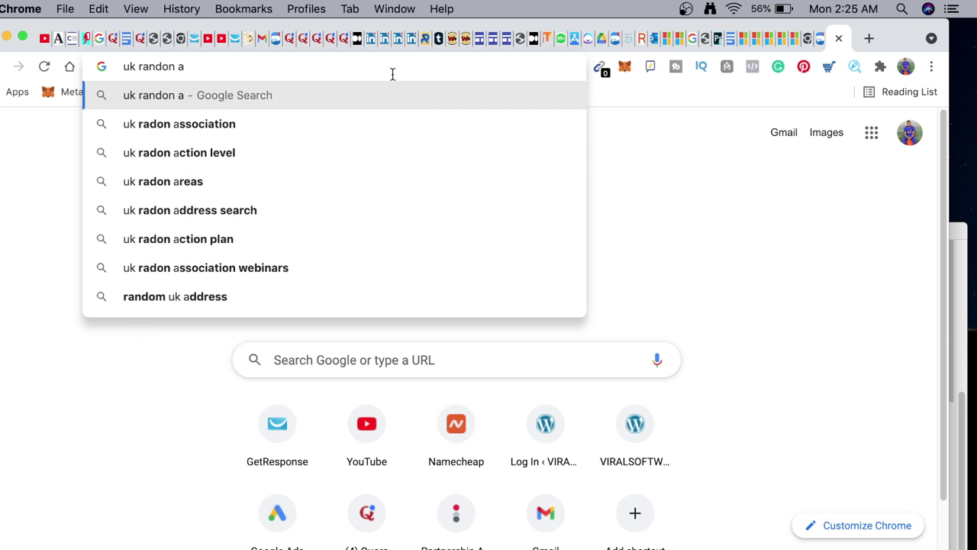
type("dd")
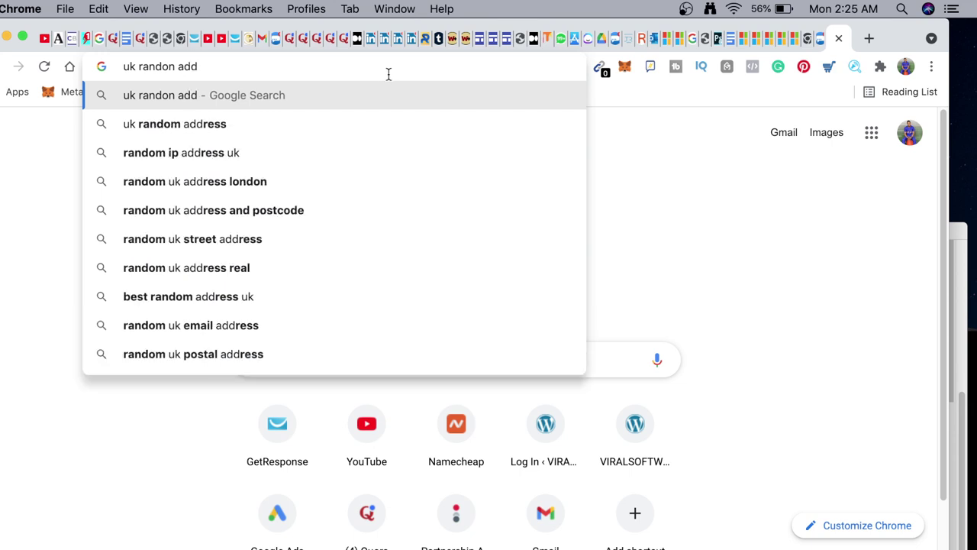
left_click(226, 126)
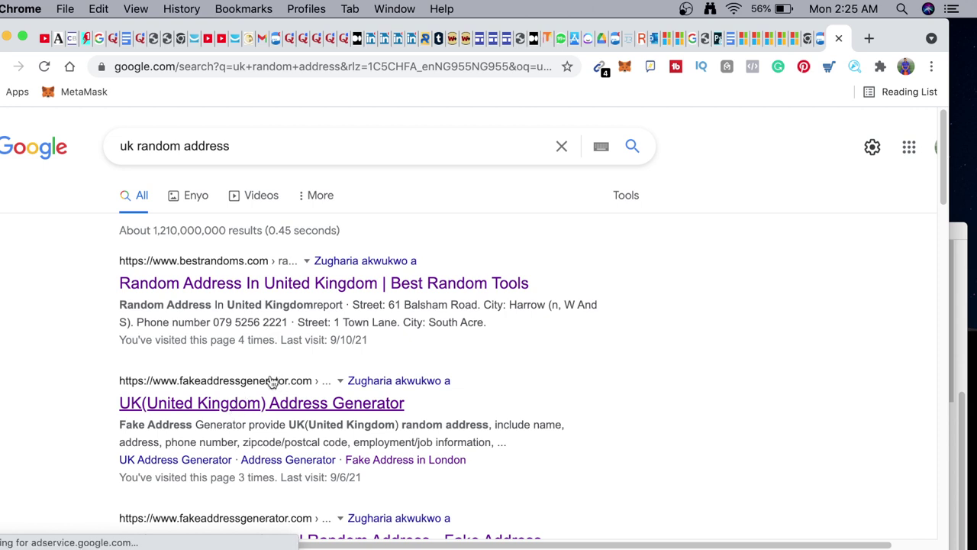
Open fakeaddressgenerator.com's UK Address Generator result and scroll through its generated address
left_click(245, 409)
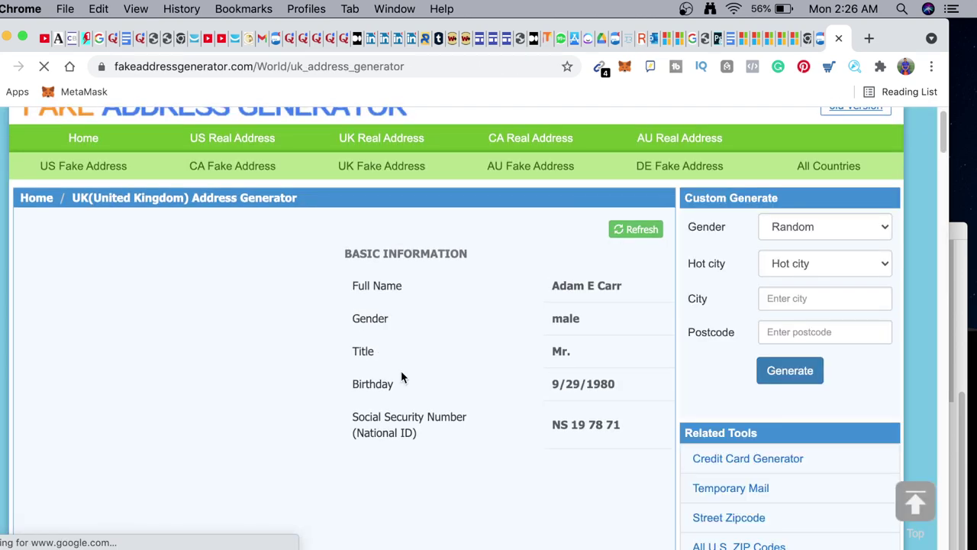
scroll(401, 375, "down", 3)
scroll(401, 374, "down", 4)
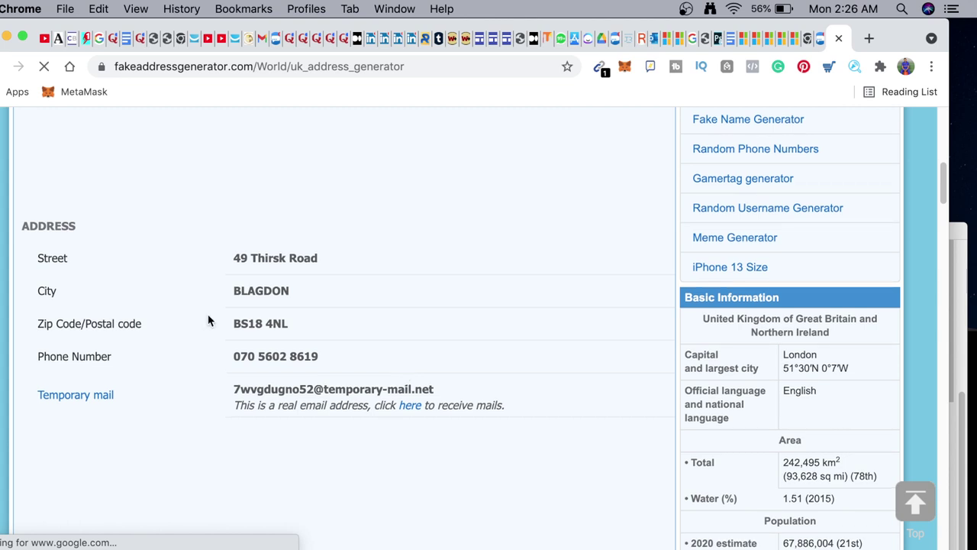
scroll(187, 359, "down", 2)
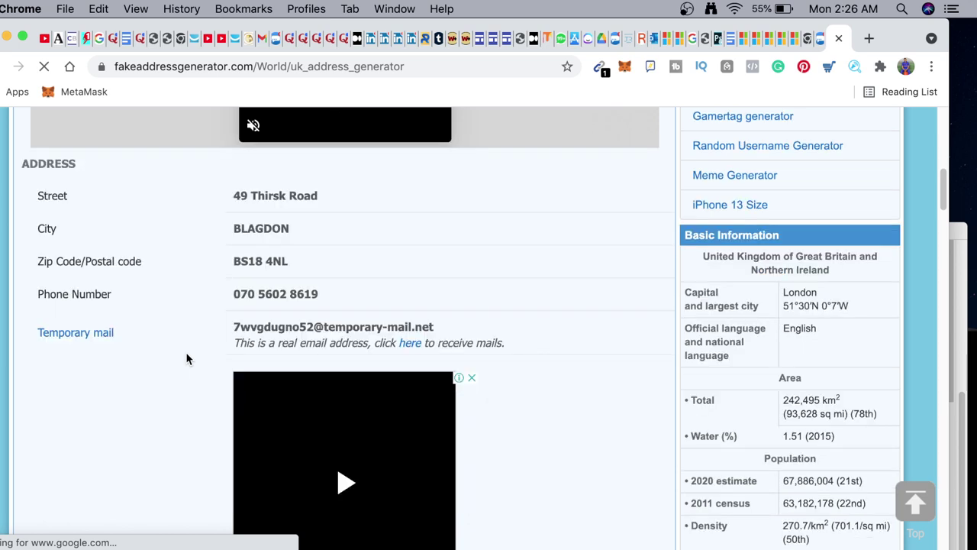
scroll(214, 358, "up", 8)
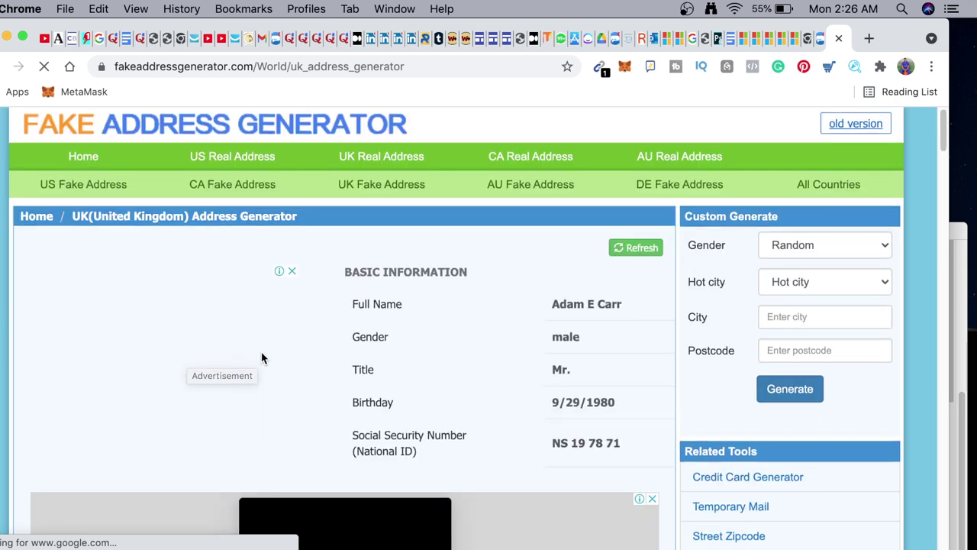
scroll(262, 356, "down", 10)
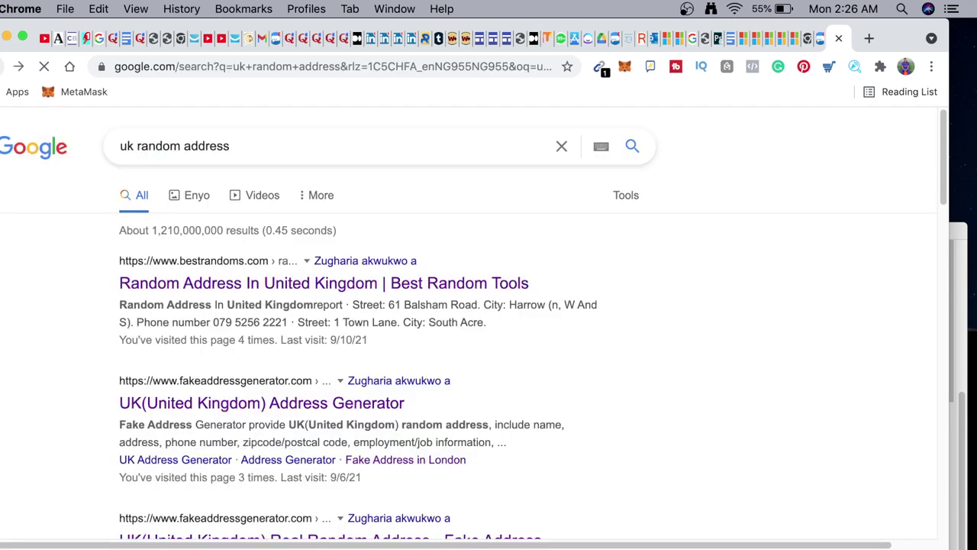
left_click(229, 285)
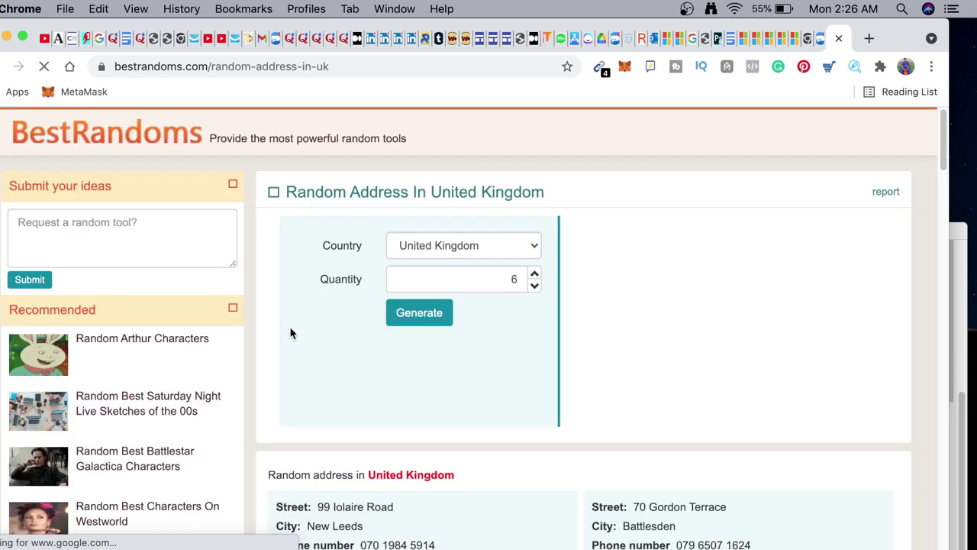
scroll(434, 271, "down", 3)
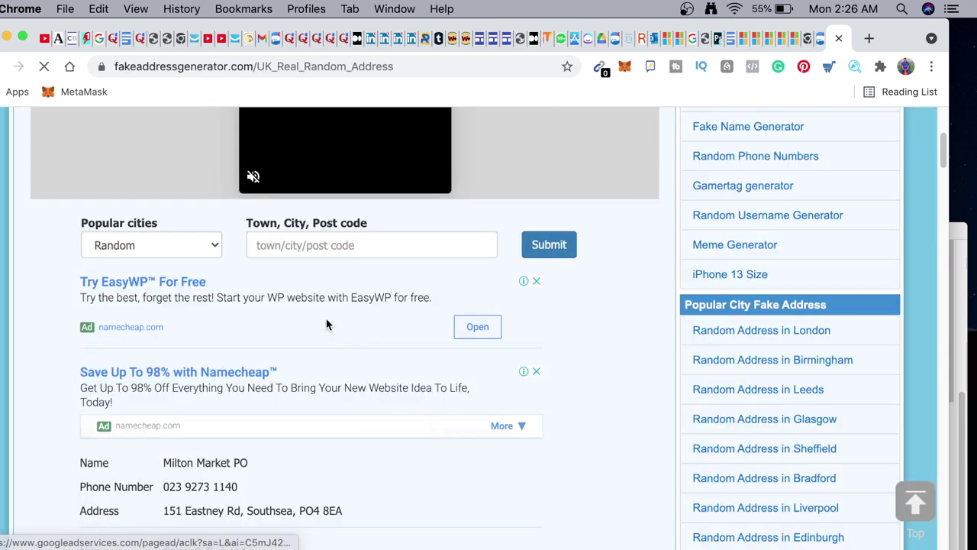
scroll(326, 324, "down", 5)
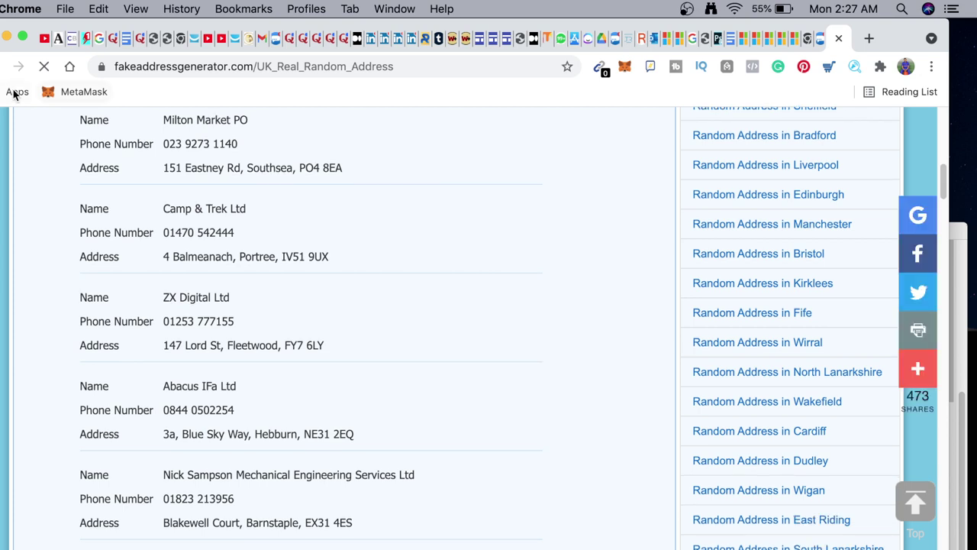
key("super+bracketleft")
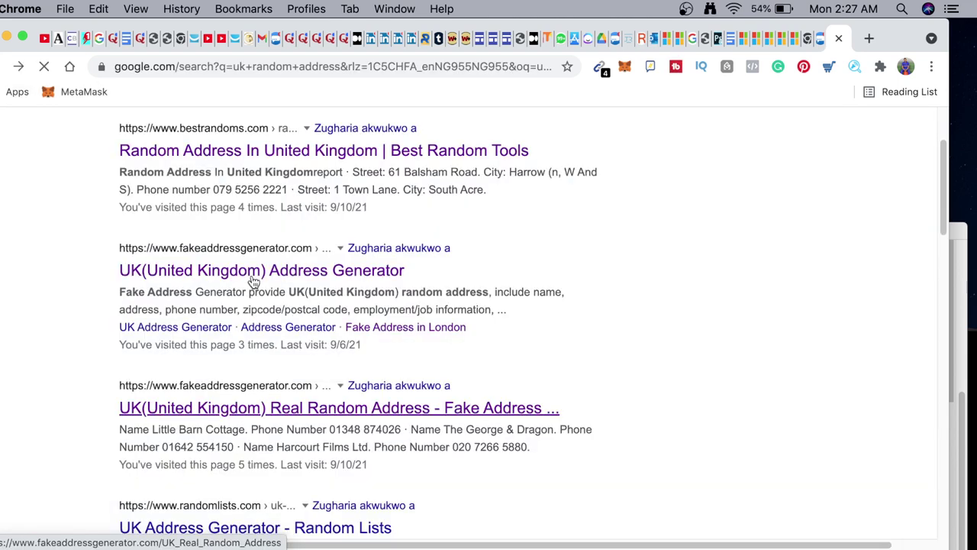
Reopen the UK(United Kingdom) Address Generator page from the search results
left_click(252, 276)
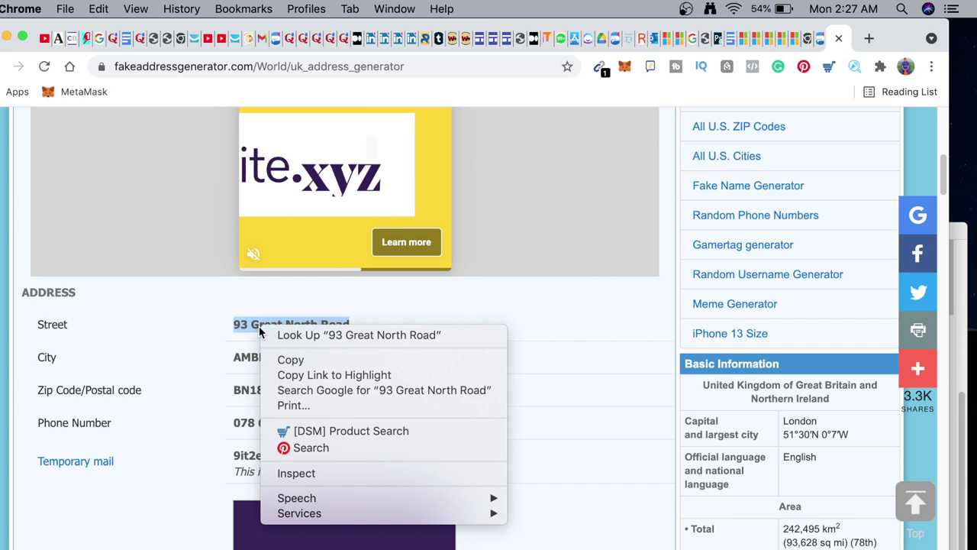
Copy the generated street address, then move from Phone Number to State in the ClickBank profile
left_click(291, 360)
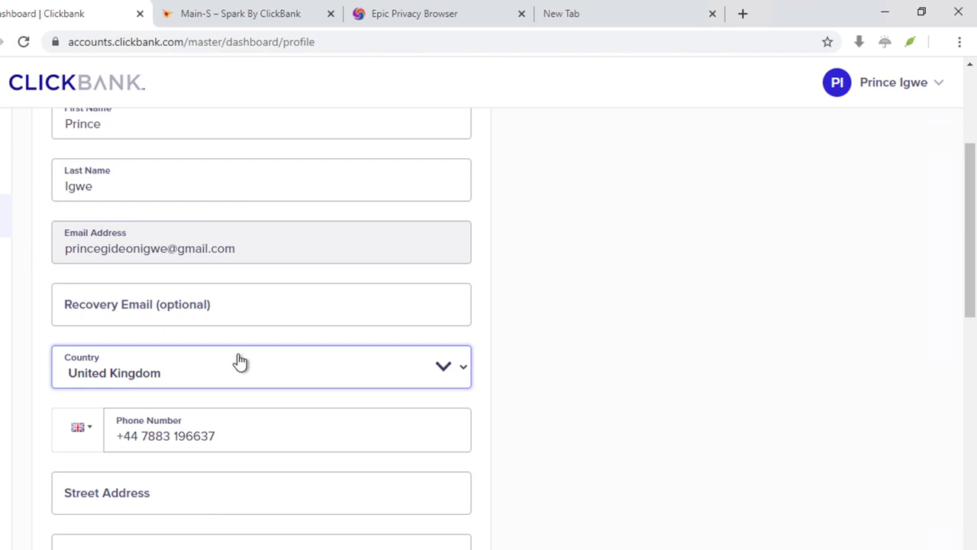
left_click(210, 447)
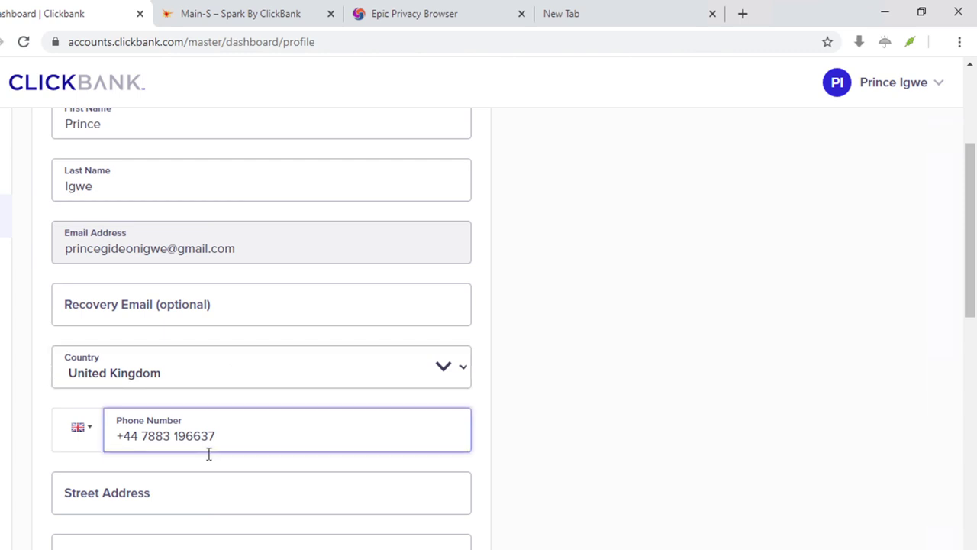
key("Tab")
key("Tab")
key("Tab")
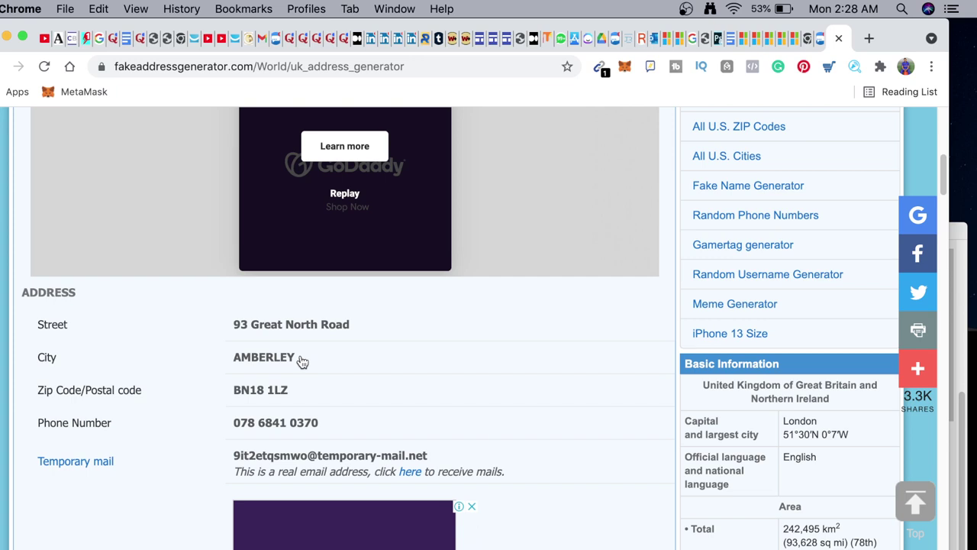
In a new tab, search 'which state is AMBERLEY' using the pasted city name
left_click(869, 38)
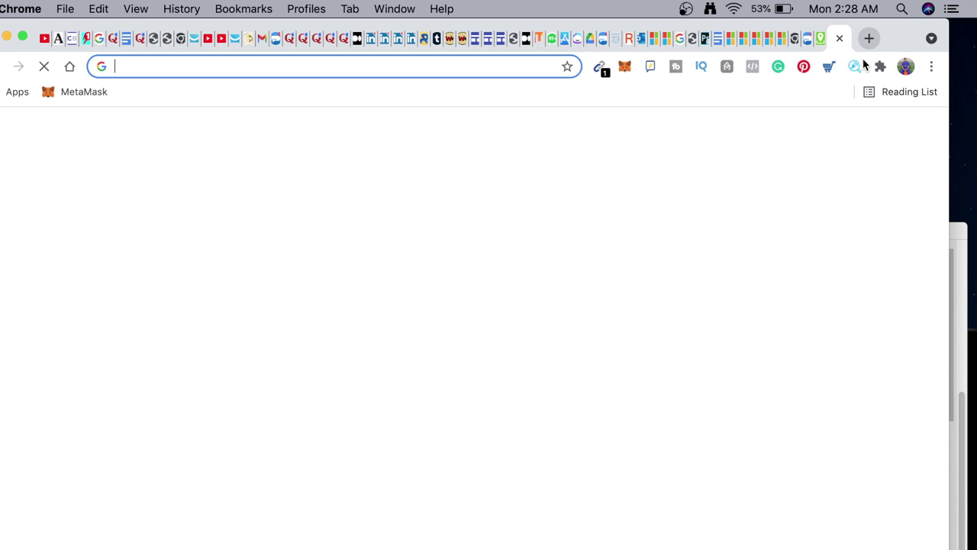
type("which stat")
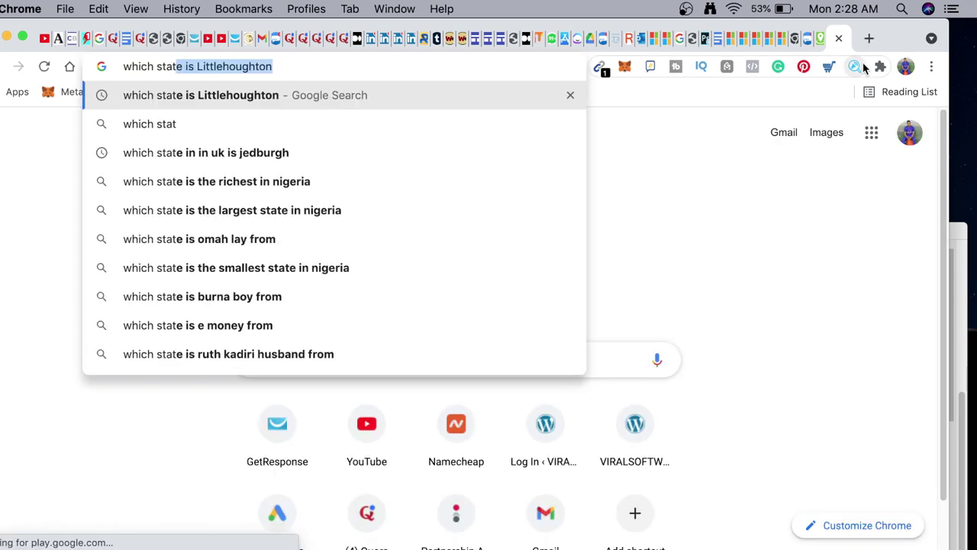
type("e is")
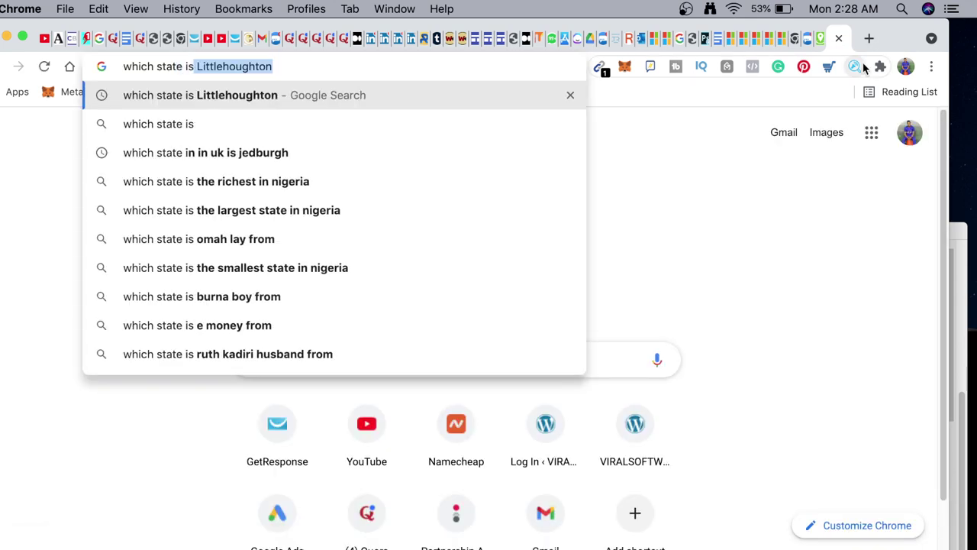
type("AMBERLEY")
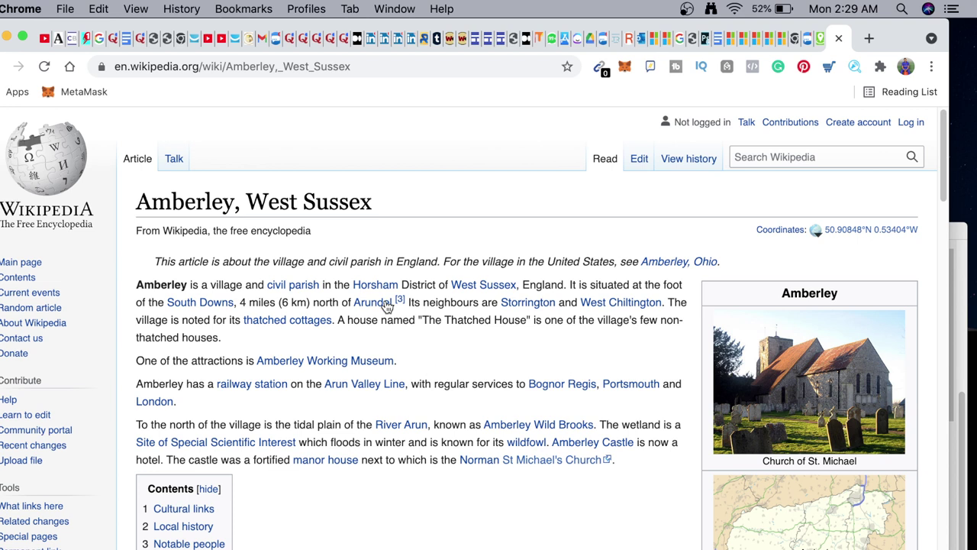
Preview the West Sussex link on Wikipedia to confirm the village's county
mouse_move(517, 284)
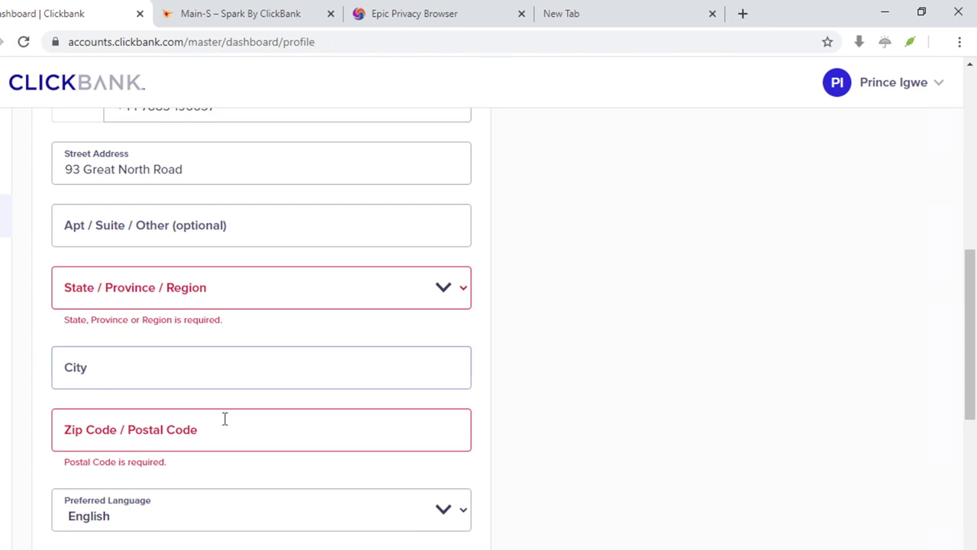
Open and scroll the State / Province / Region list, then close it without choosing a region
left_click(217, 289)
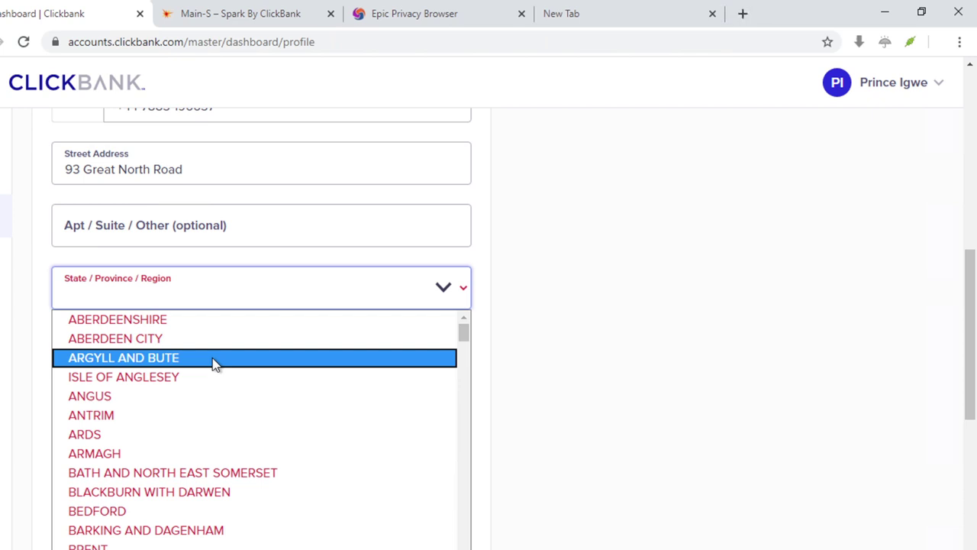
left_click(275, 296)
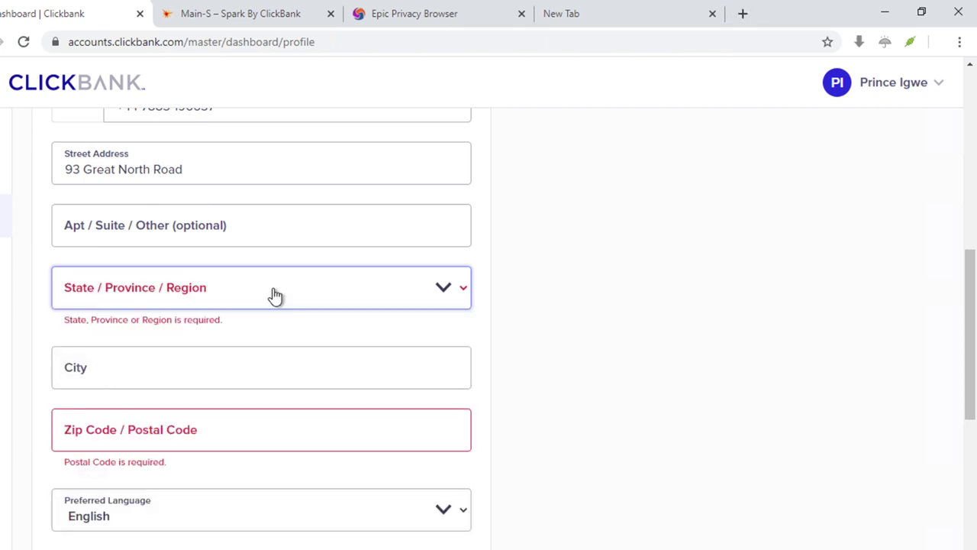
left_click(274, 295)
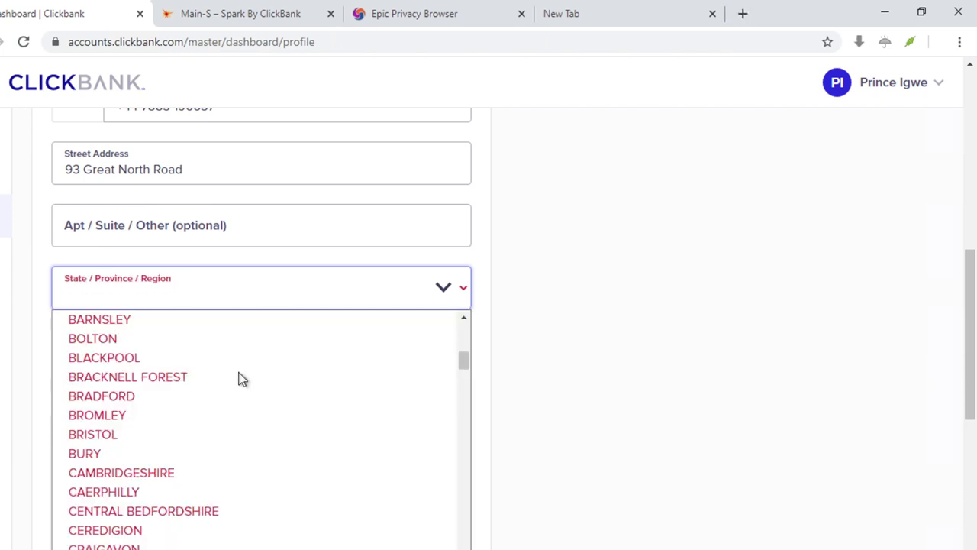
scroll(239, 379, "down", 8)
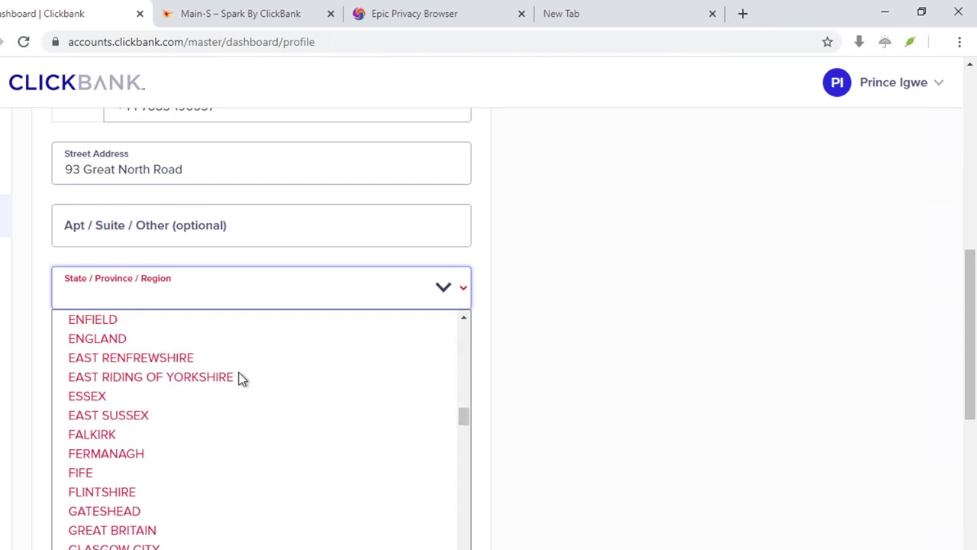
left_click(560, 349)
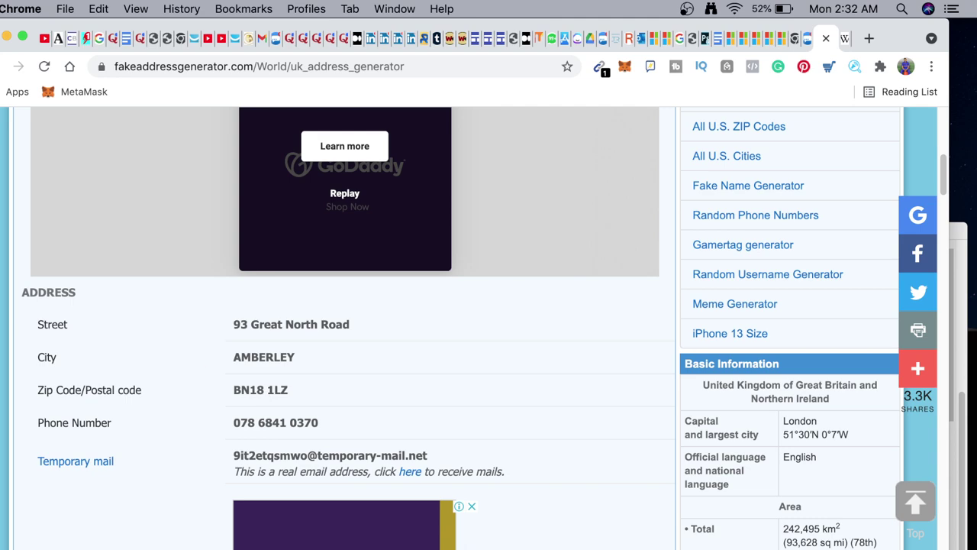
Back in the full-screen remote session, paste the generated postcode into Zip Code / Postal Code
left_click(9, 35)
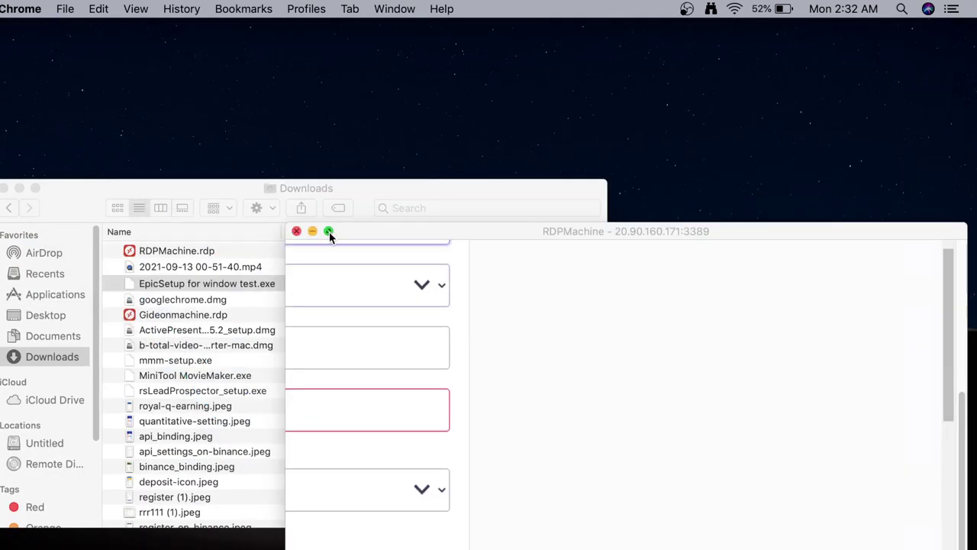
left_click(330, 231)
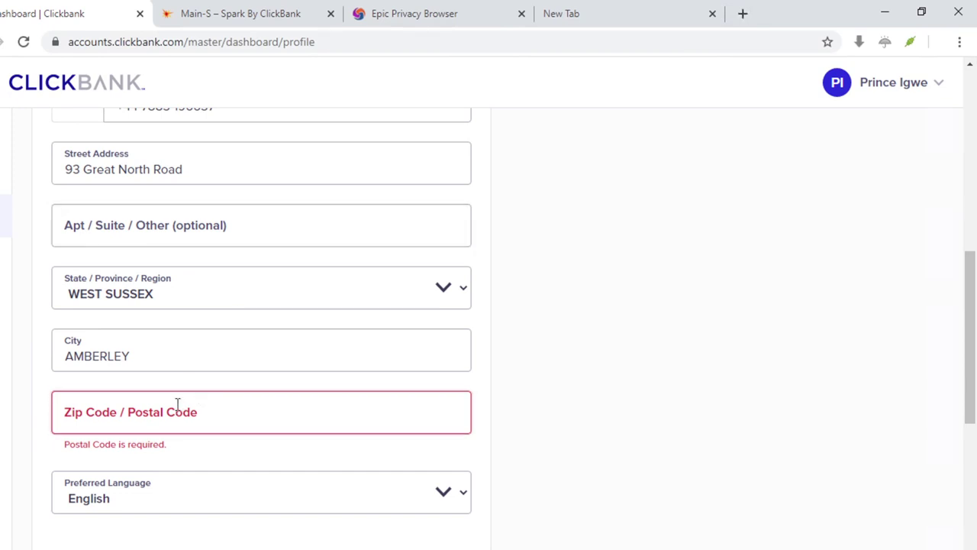
left_click(176, 407)
key("super")
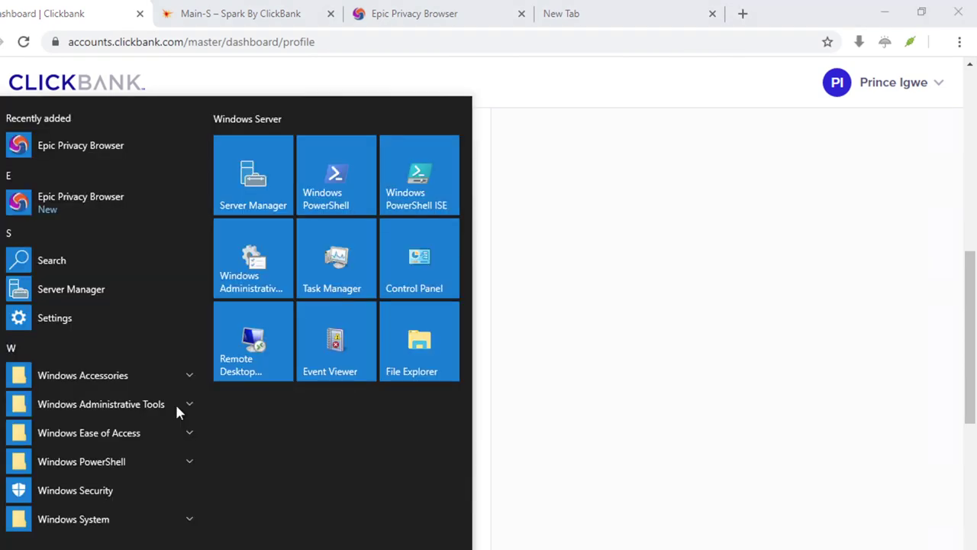
left_click(609, 391)
left_click(310, 417)
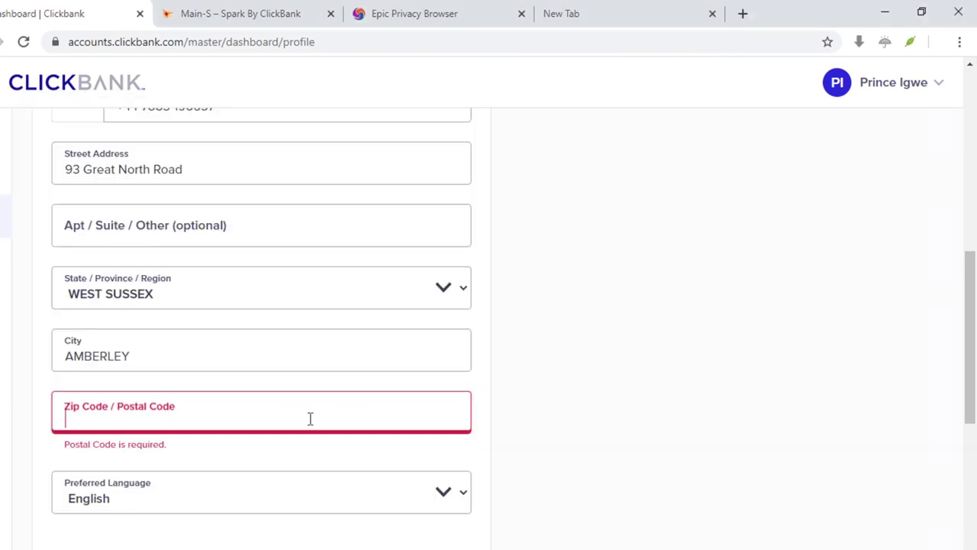
right_click(310, 419)
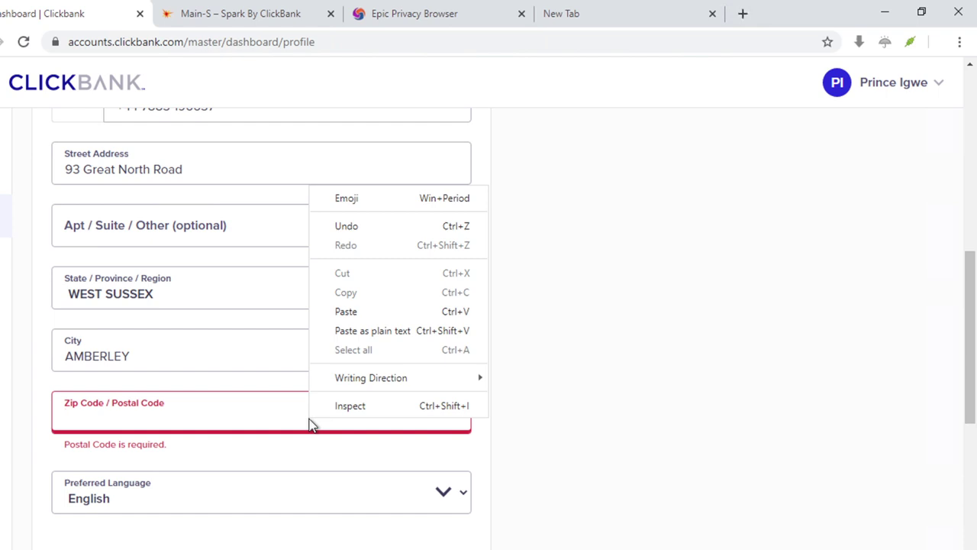
left_click(346, 312)
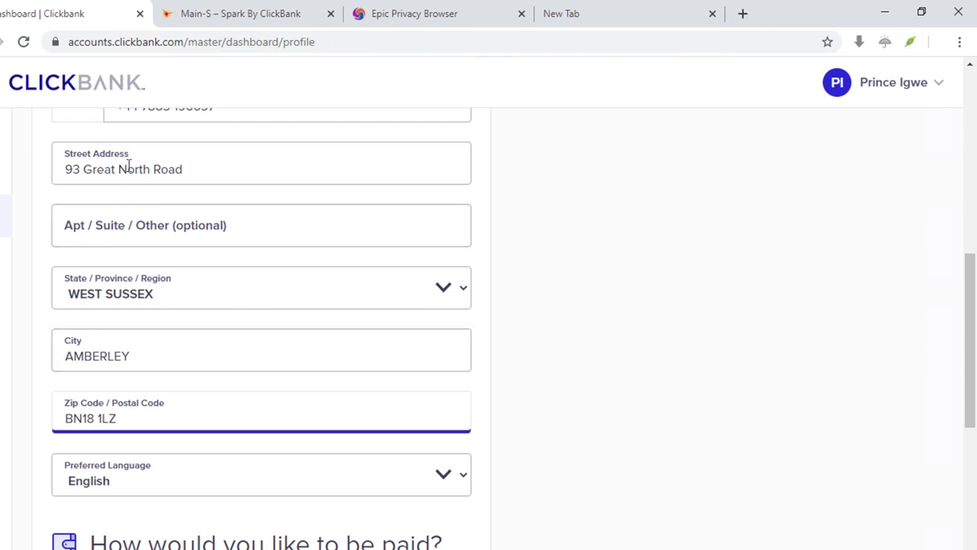
scroll(140, 176, "up", 3)
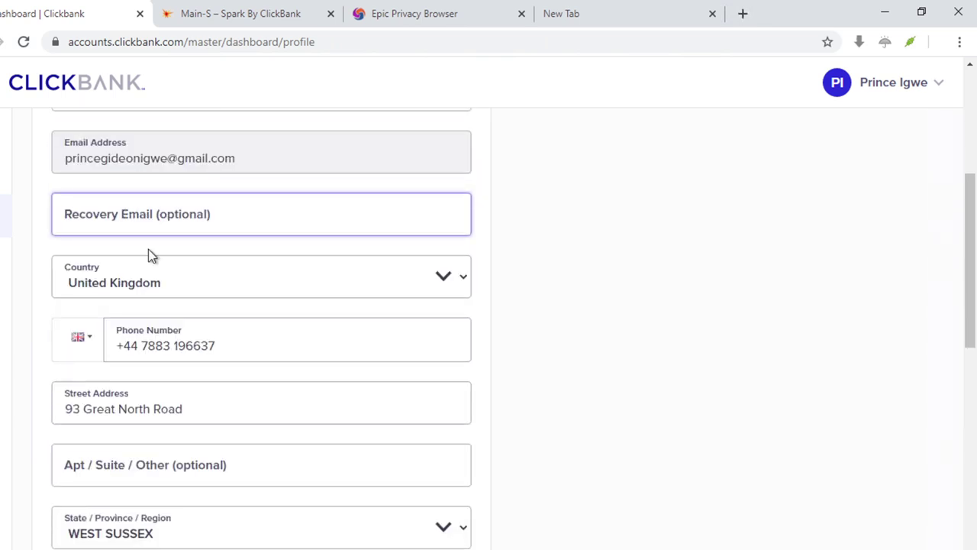
Enter the payee's full name in the Payee Name field
scroll(148, 253, "down", 1)
scroll(144, 349, "down", 2)
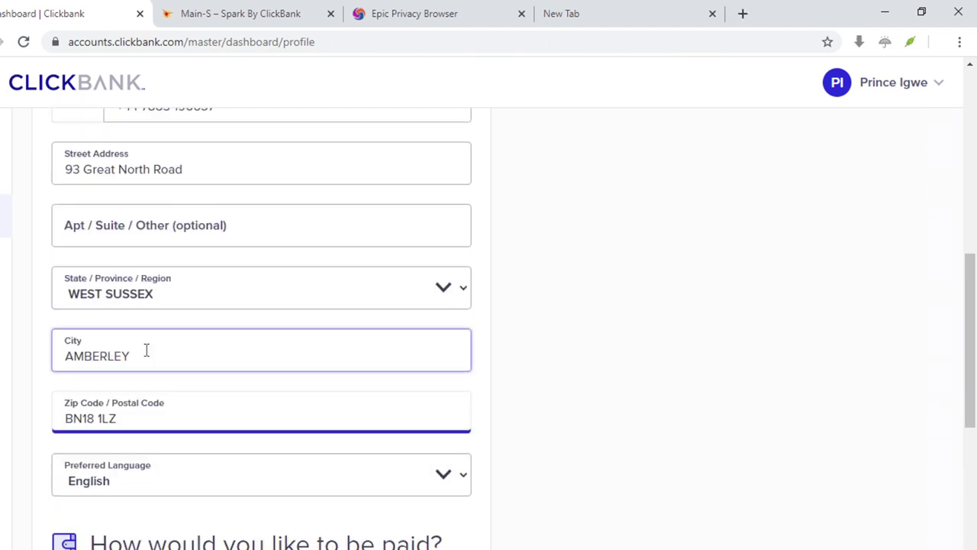
scroll(146, 355, "down", 4)
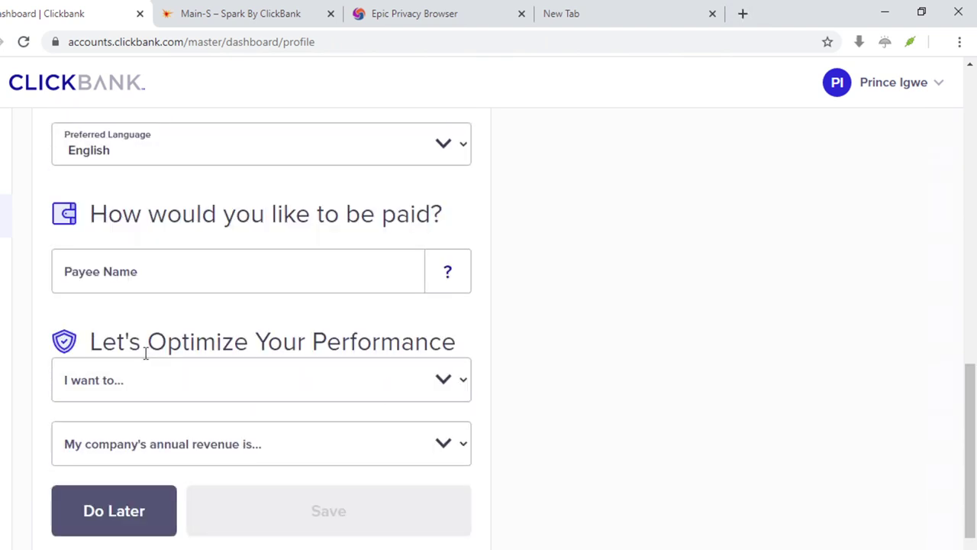
scroll(145, 353, "up", 3)
scroll(148, 349, "down", 3)
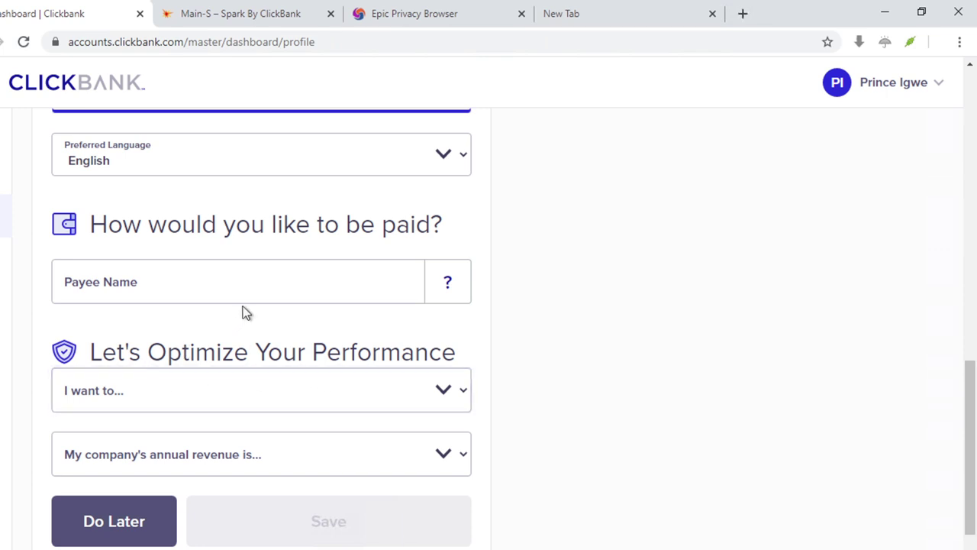
left_click(289, 282)
left_click(287, 282)
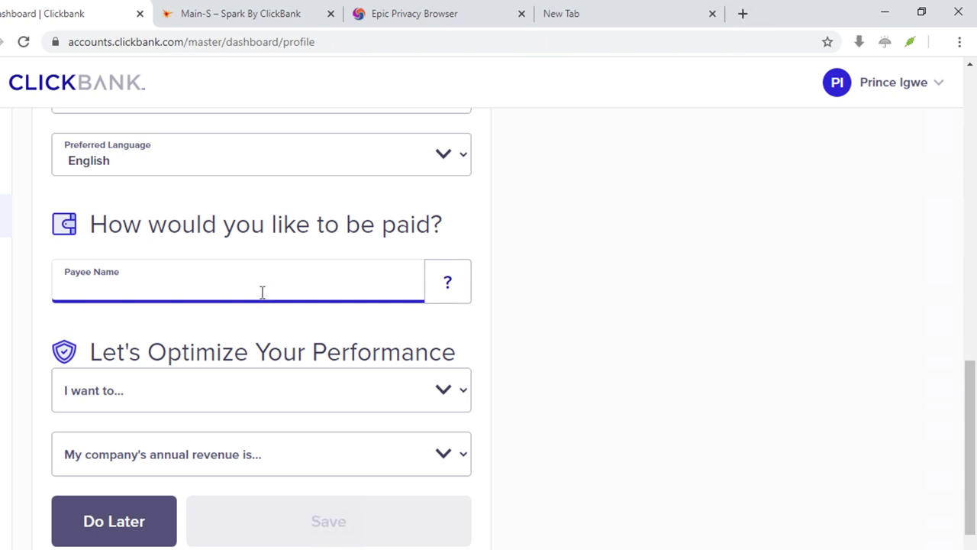
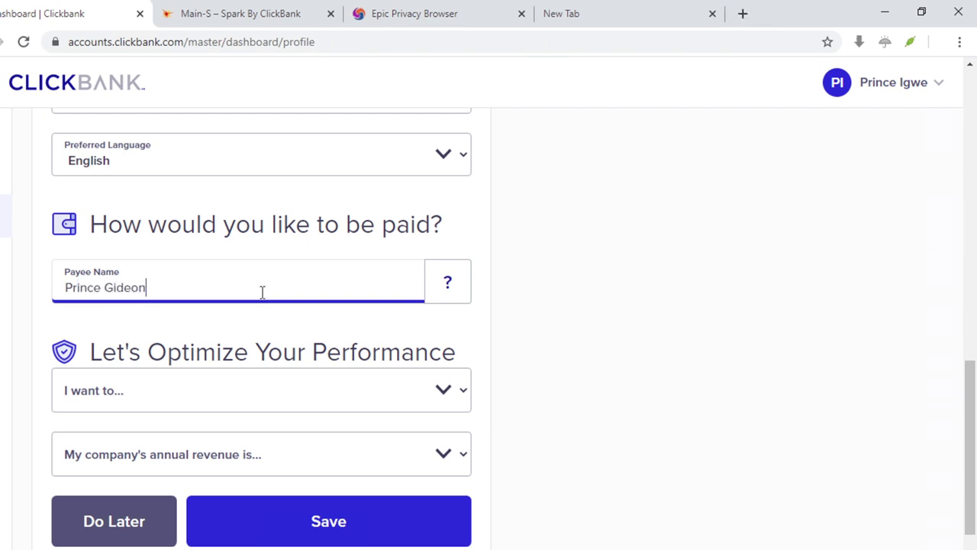
left_click(141, 327)
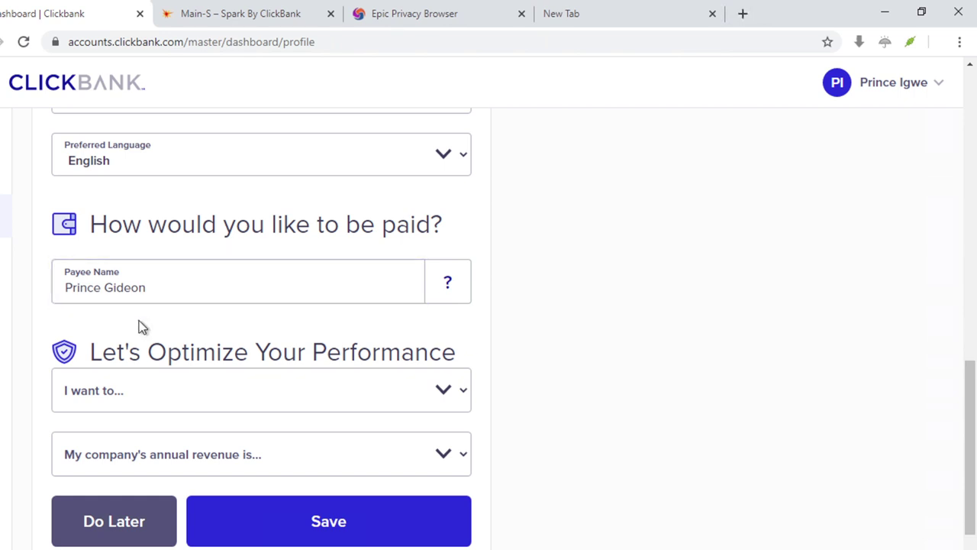
left_click(91, 294)
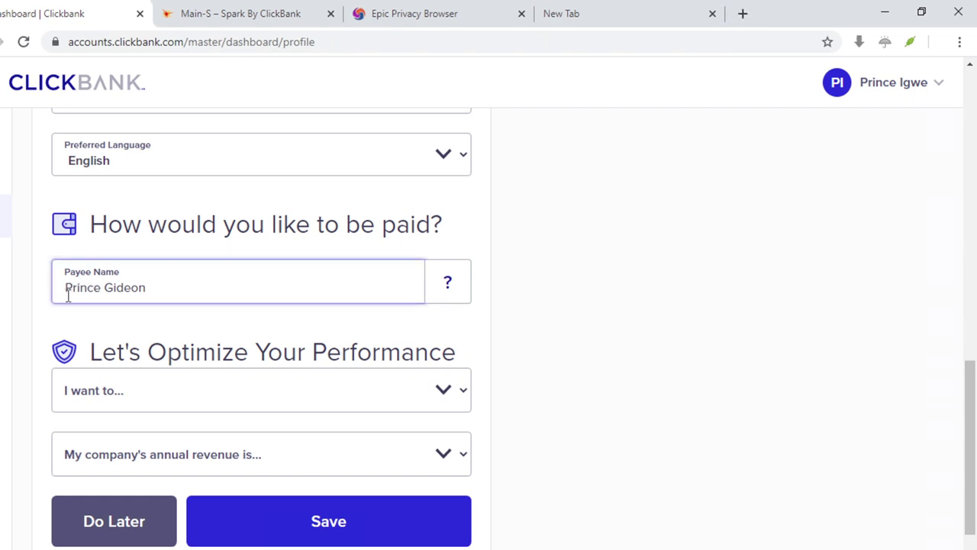
left_click(119, 337)
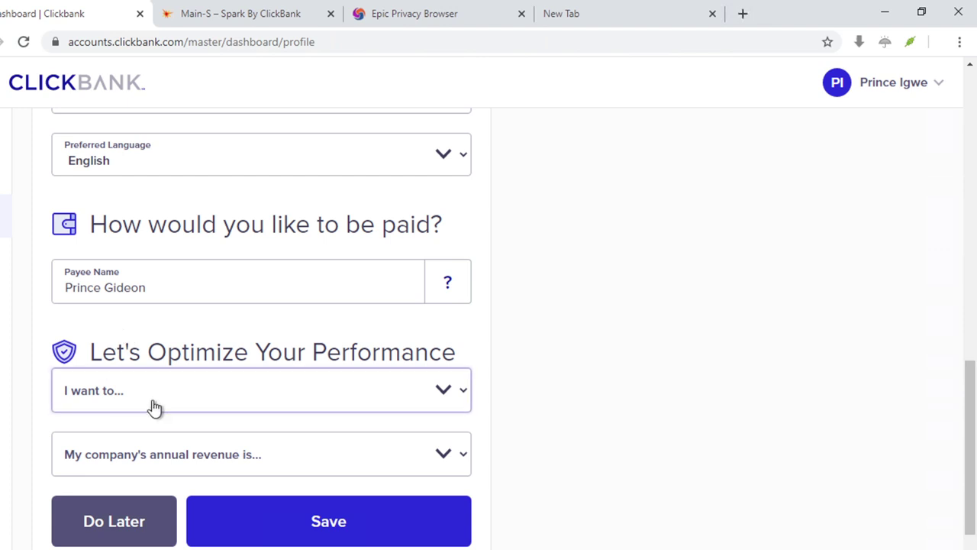
left_click(138, 282)
left_click(270, 267)
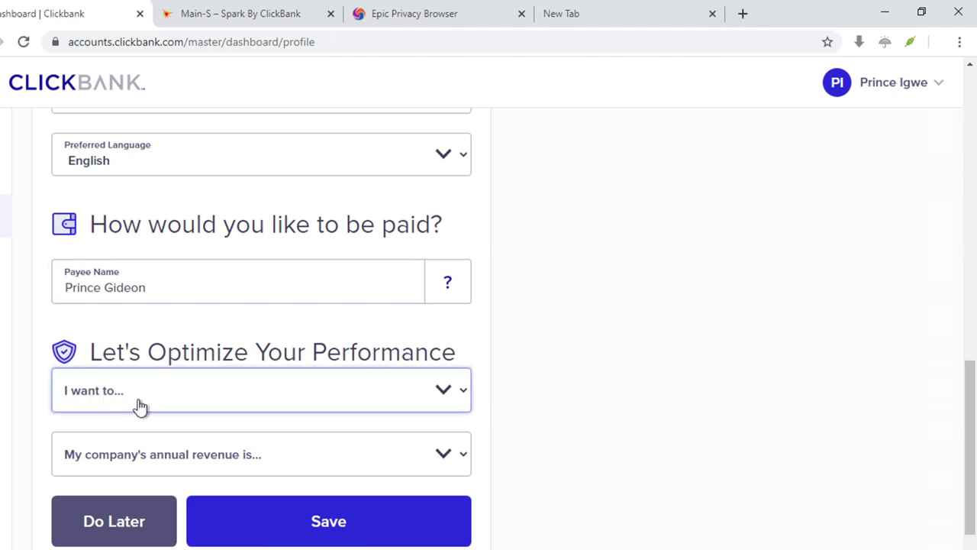
Set the goal to Promote products as an affiliate and revenue to $100K - $250K, then save
left_click(186, 406)
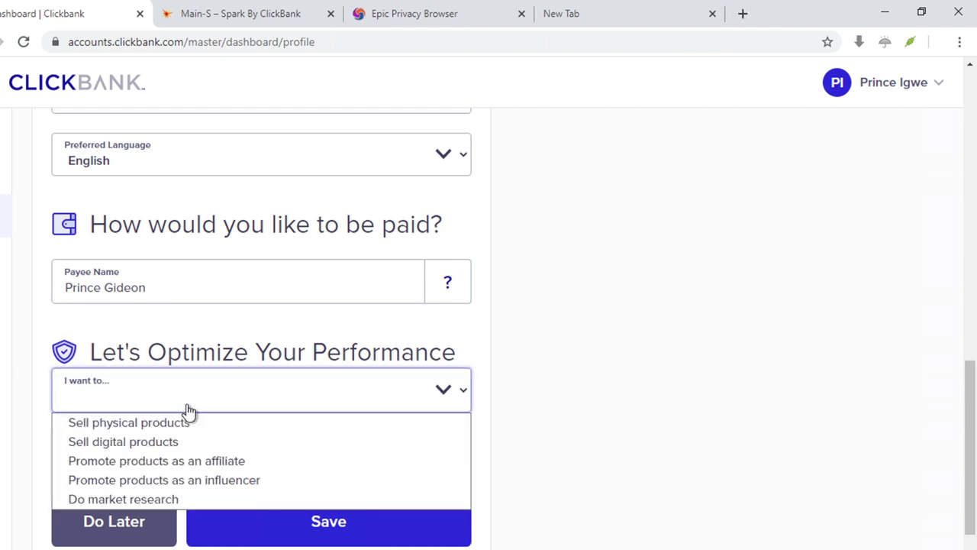
left_click(230, 461)
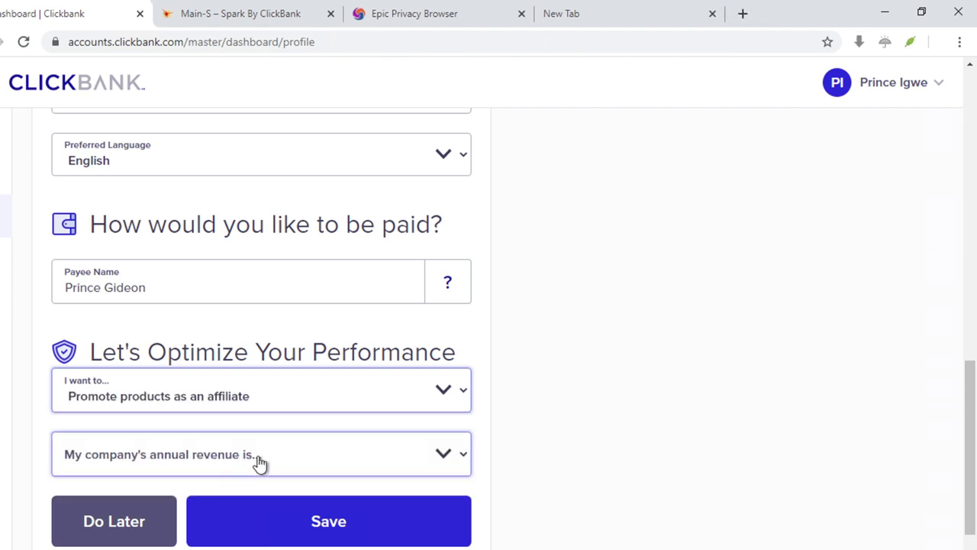
left_click(312, 463)
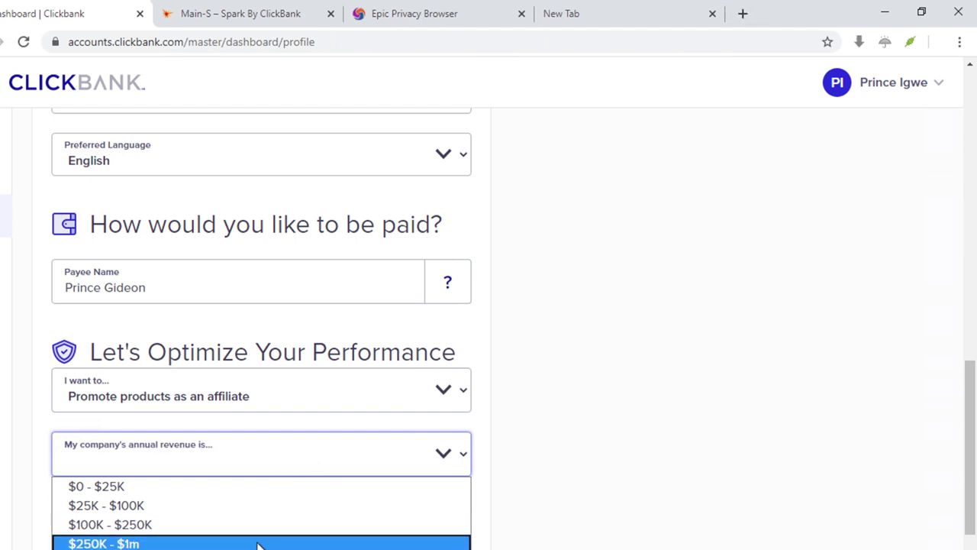
left_click(124, 530)
scroll(481, 465, "down", 2)
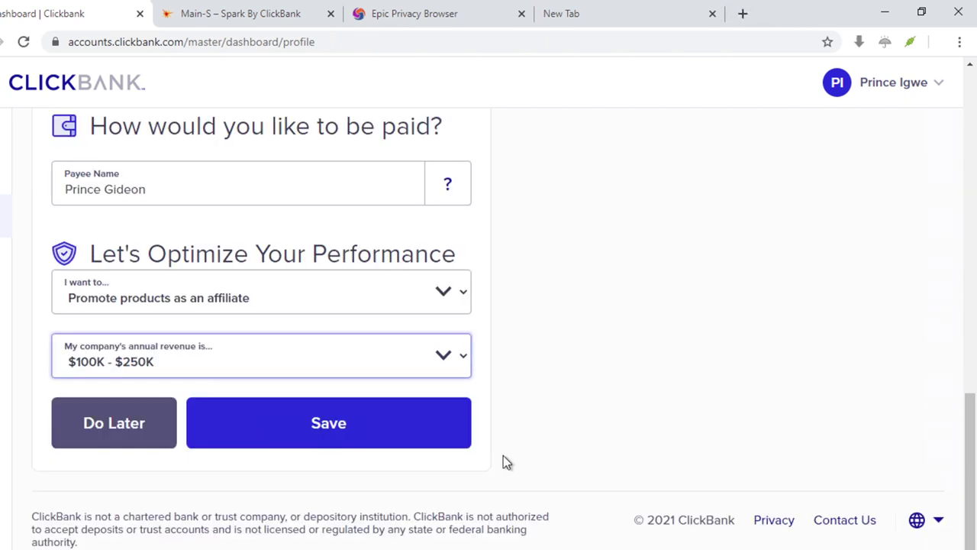
left_click(339, 426)
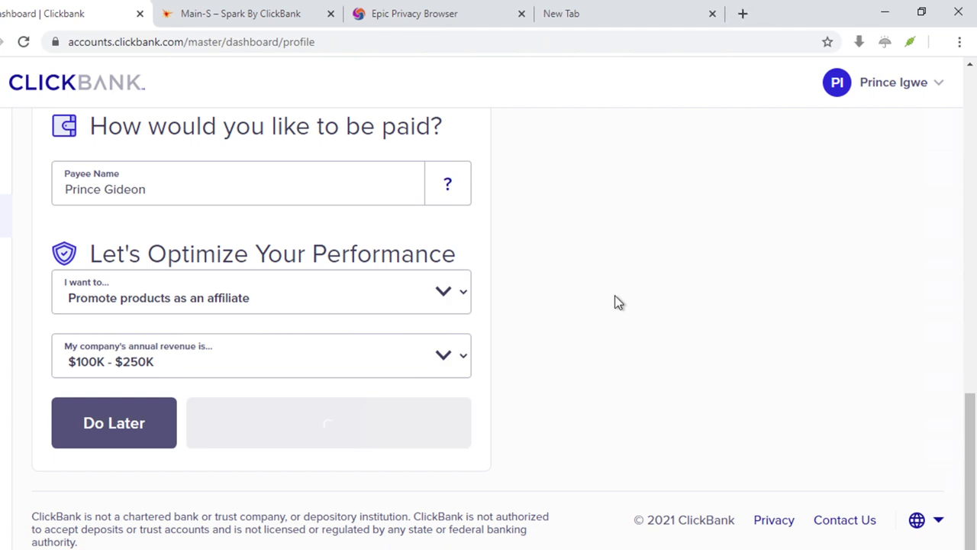
Restore the remote session to full screen and return to the ClickBank Dashboard after the success message
key("ctrl+super+f")
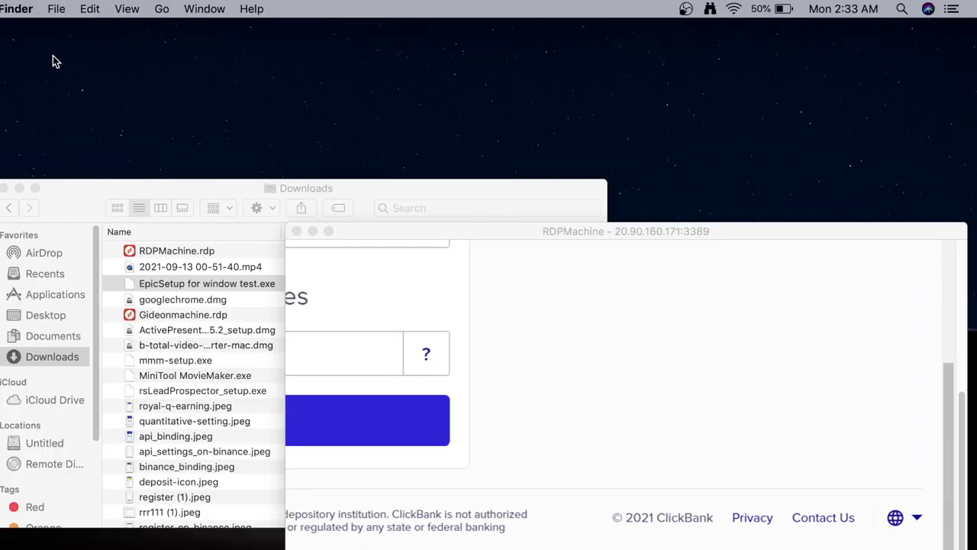
left_click(329, 231)
left_click(504, 374)
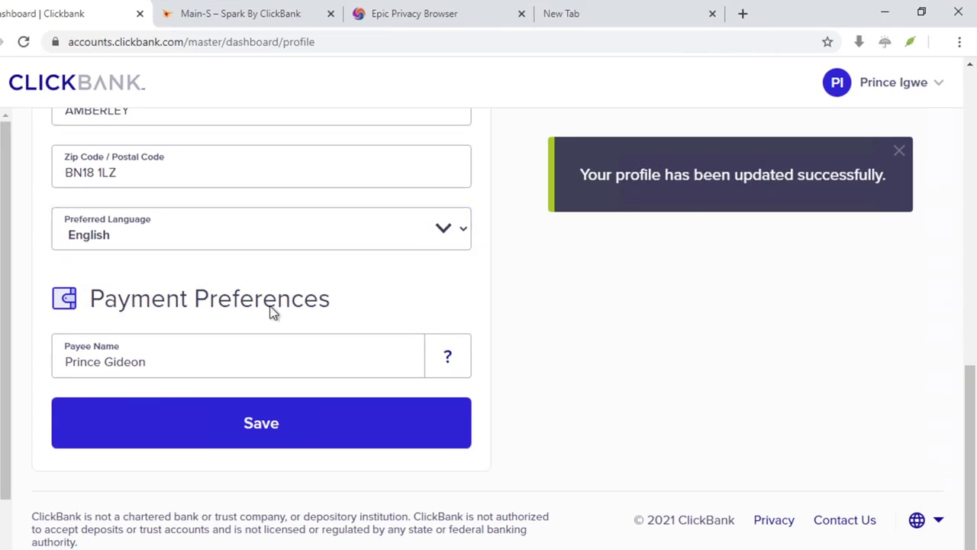
scroll(4, 141, "up", 3)
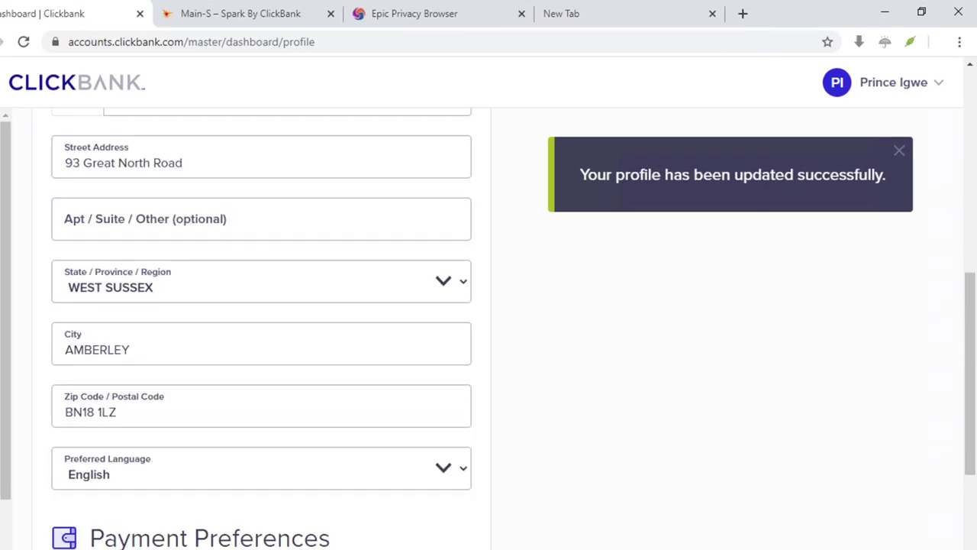
left_click(3, 149)
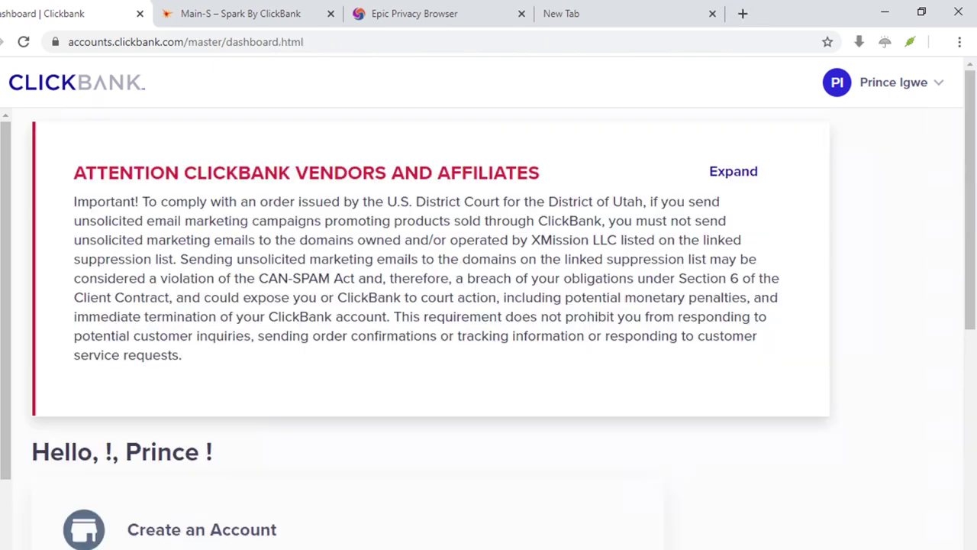
Look over the dashboard and profile menu, then go to the Accounts nickname management page
scroll(290, 268, "down", 8)
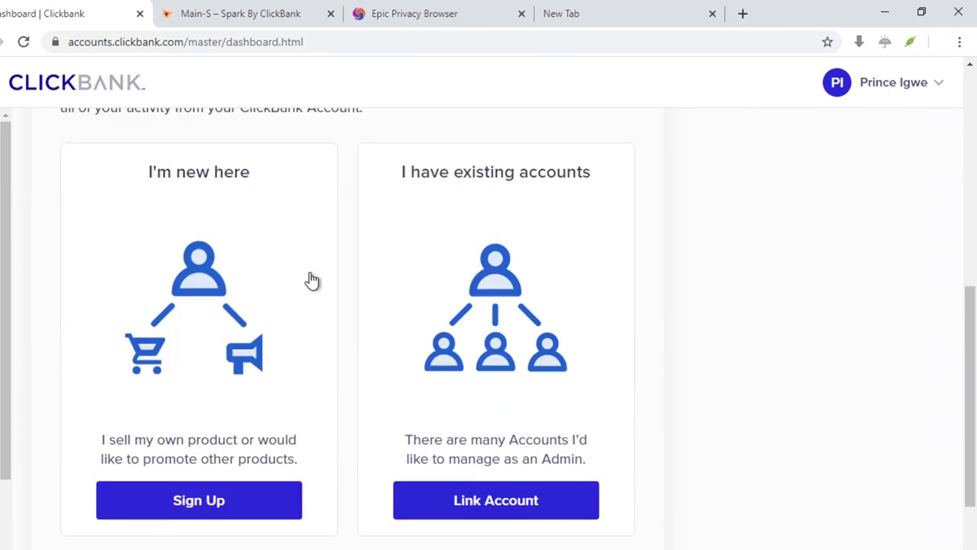
scroll(312, 282, "up", 2)
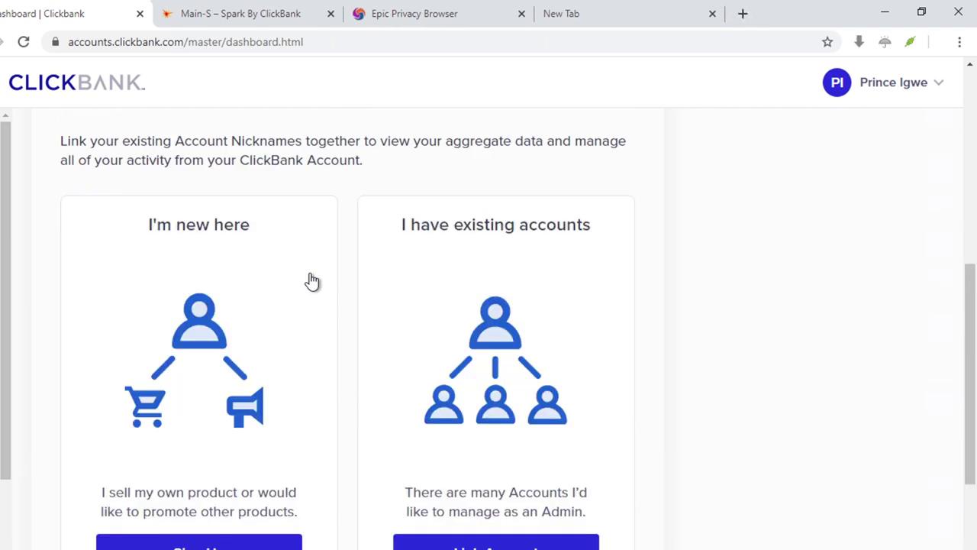
scroll(312, 282, "down", 3)
scroll(310, 279, "up", 5)
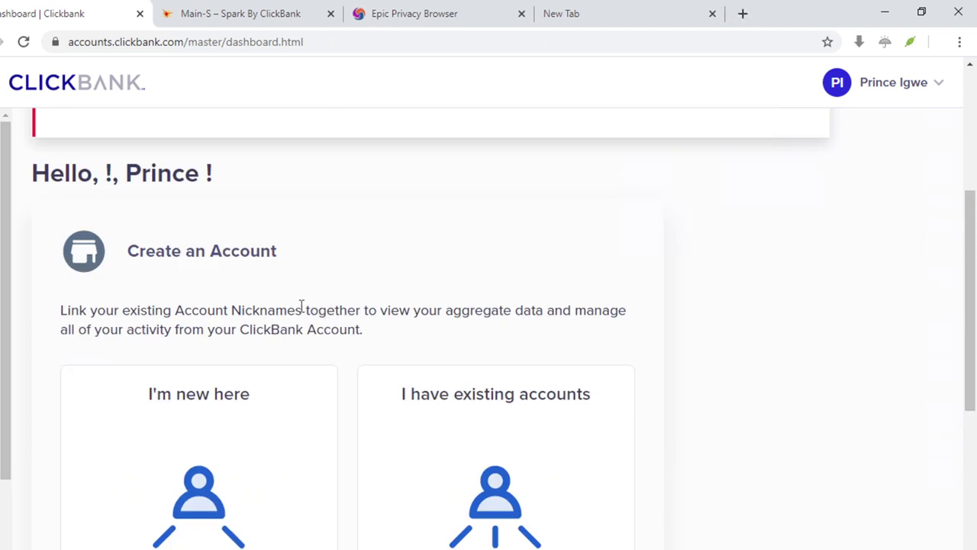
scroll(301, 306, "up", 4)
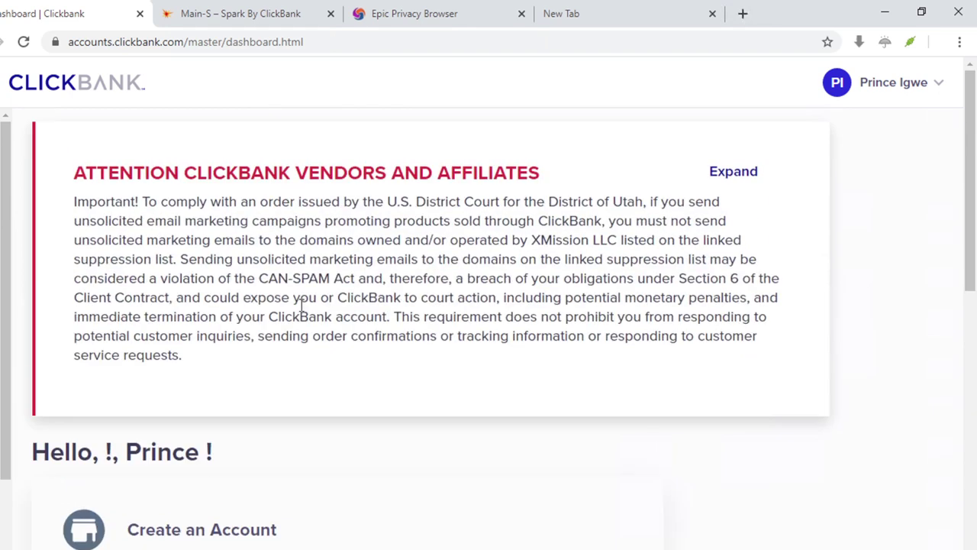
scroll(302, 305, "down", 8)
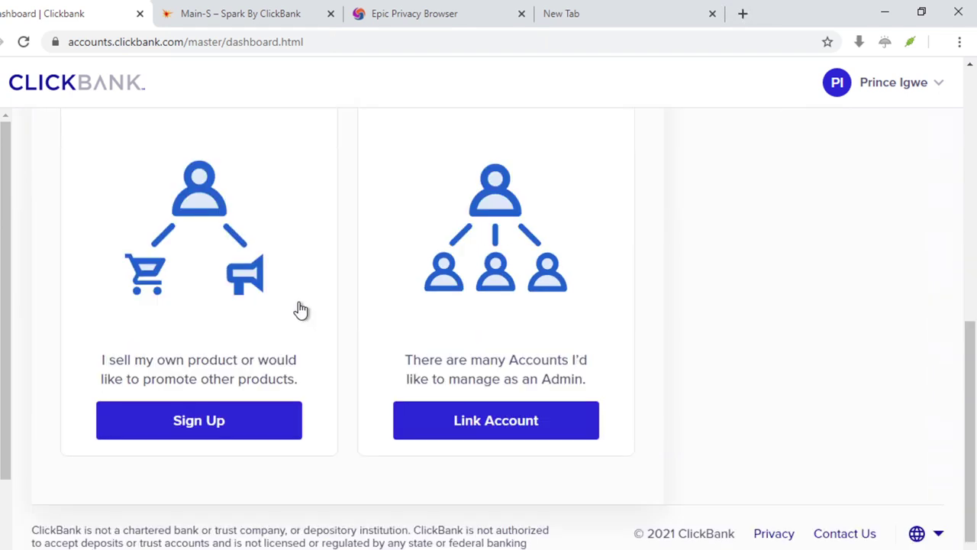
scroll(302, 310, "down", 1)
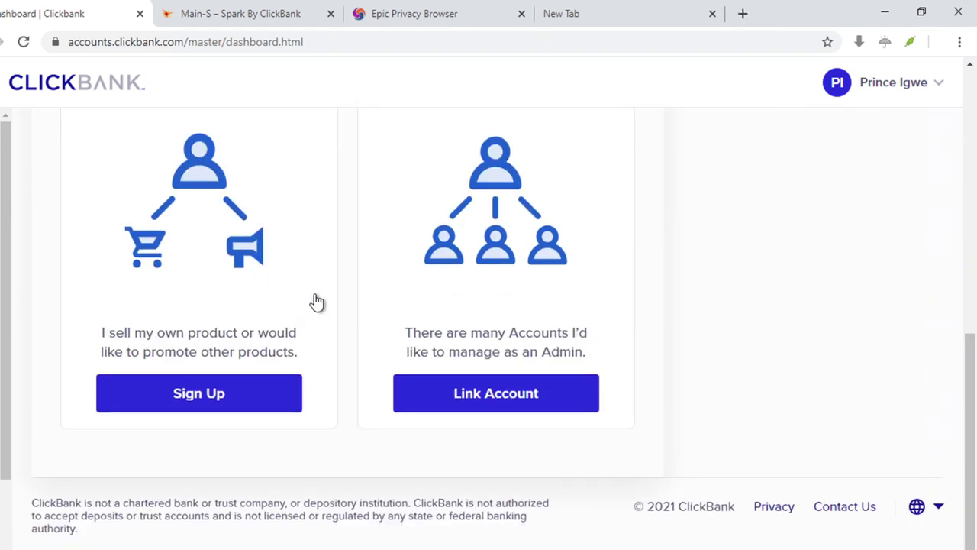
scroll(923, 124, "up", 1)
left_click(934, 88)
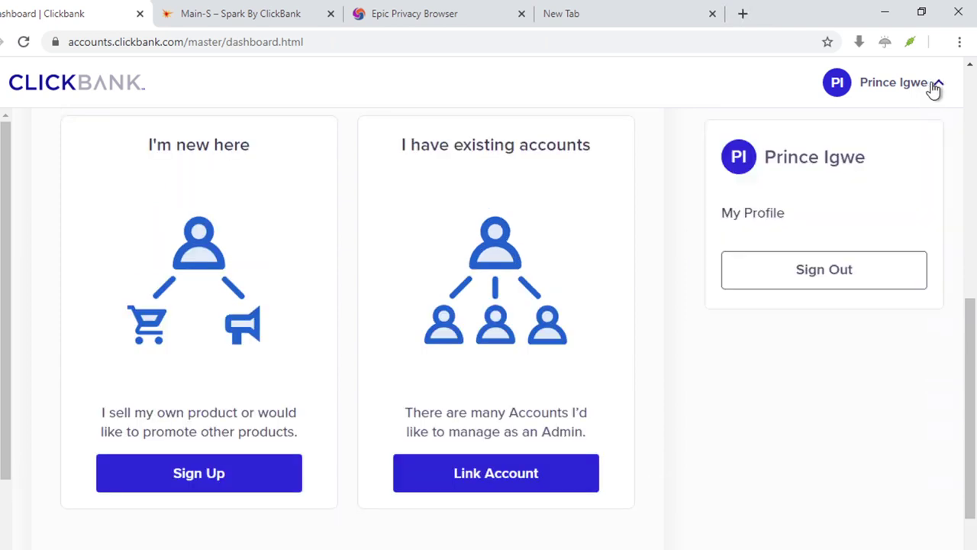
left_click(935, 88)
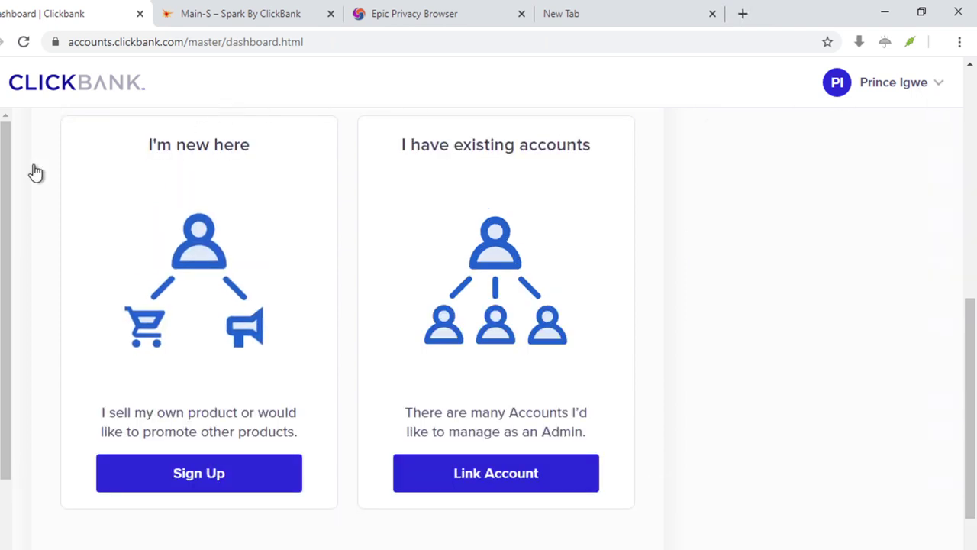
scroll(33, 173, "up", 1)
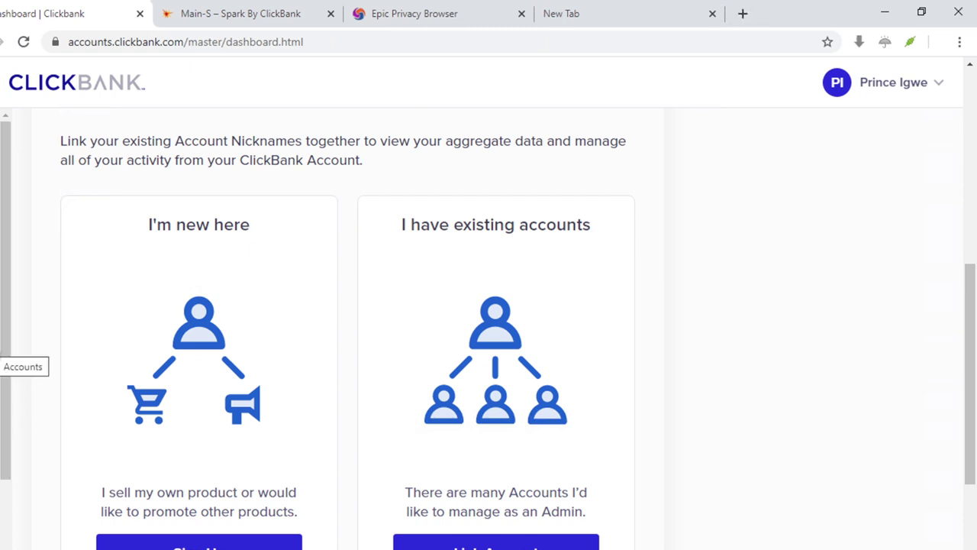
left_click(3, 366)
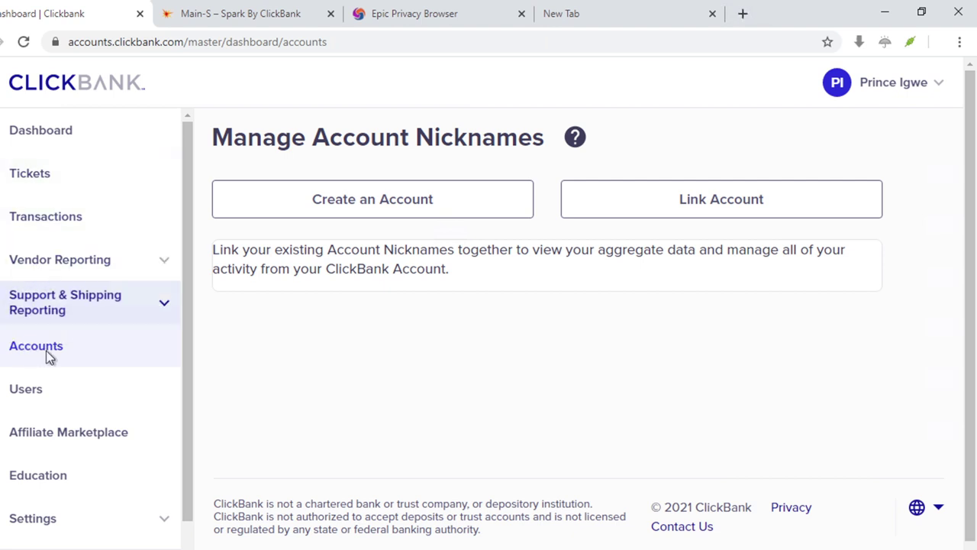
left_click(73, 441)
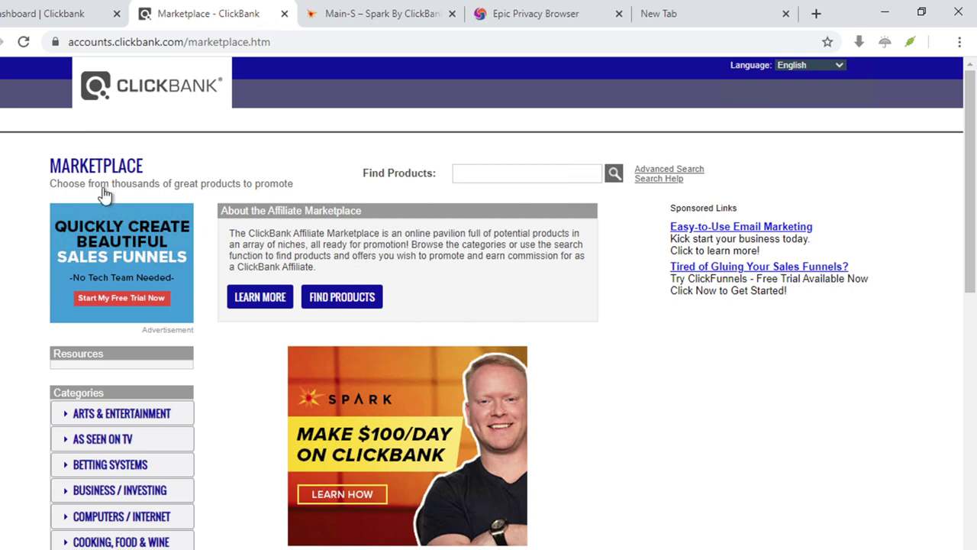
scroll(42, 237, "down", 4)
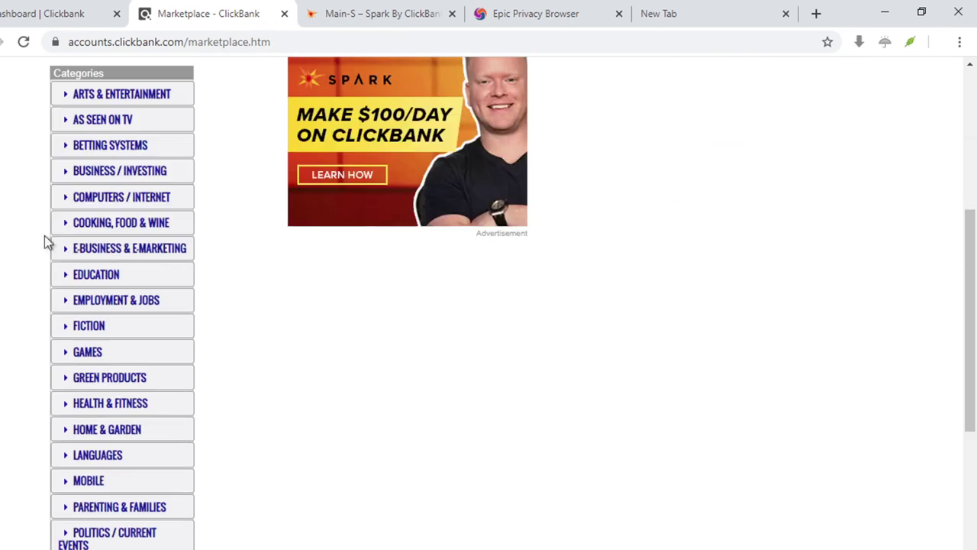
scroll(262, 283, "up", 4)
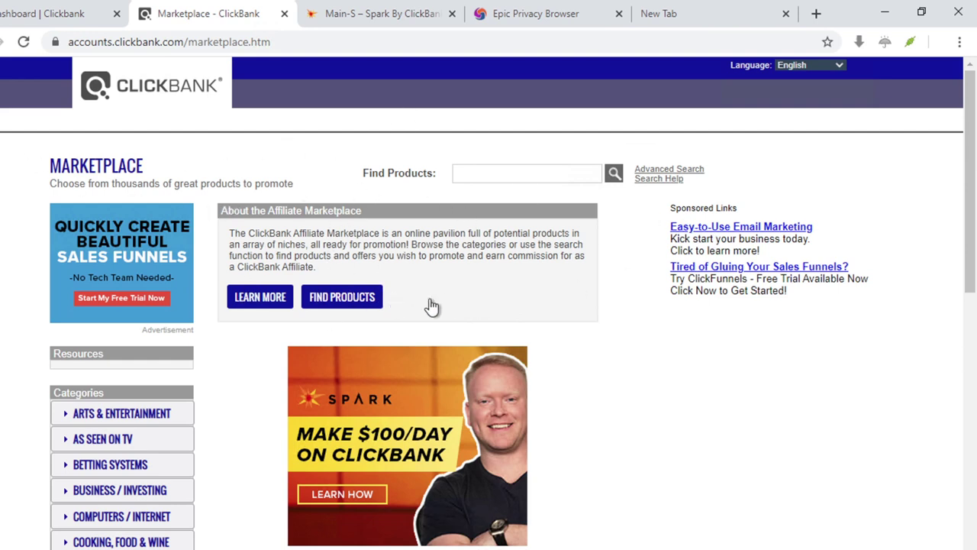
left_click(615, 175)
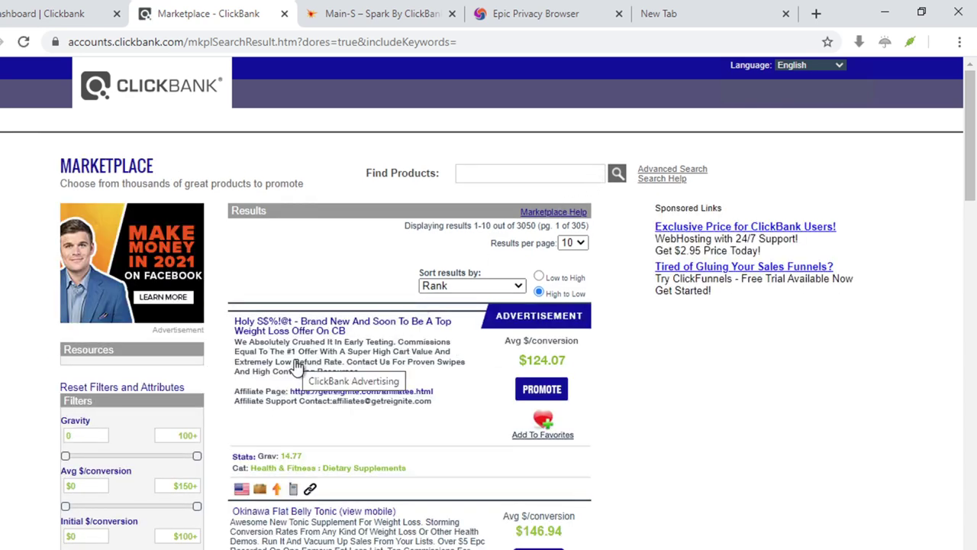
scroll(293, 370, "down", 3)
scroll(295, 370, "up", 3)
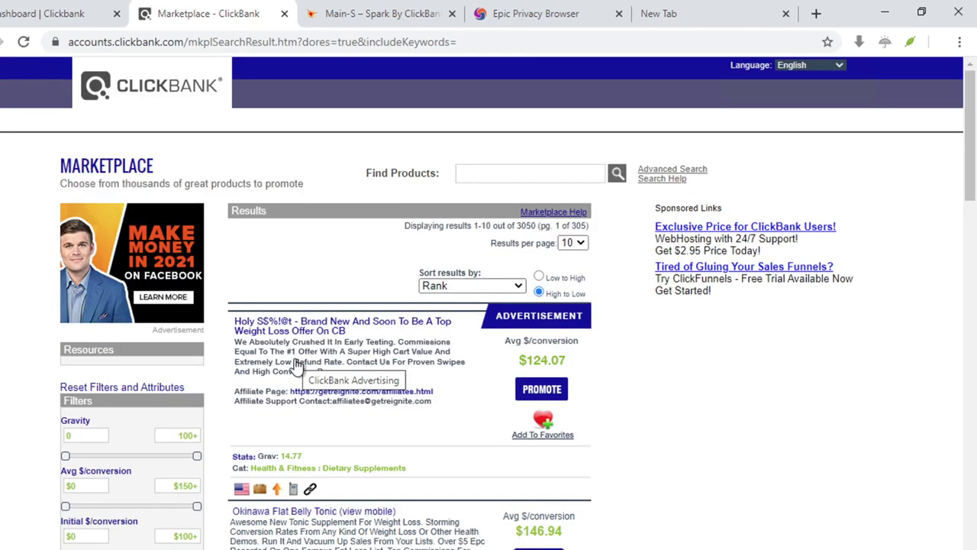
scroll(298, 368, "down", 2)
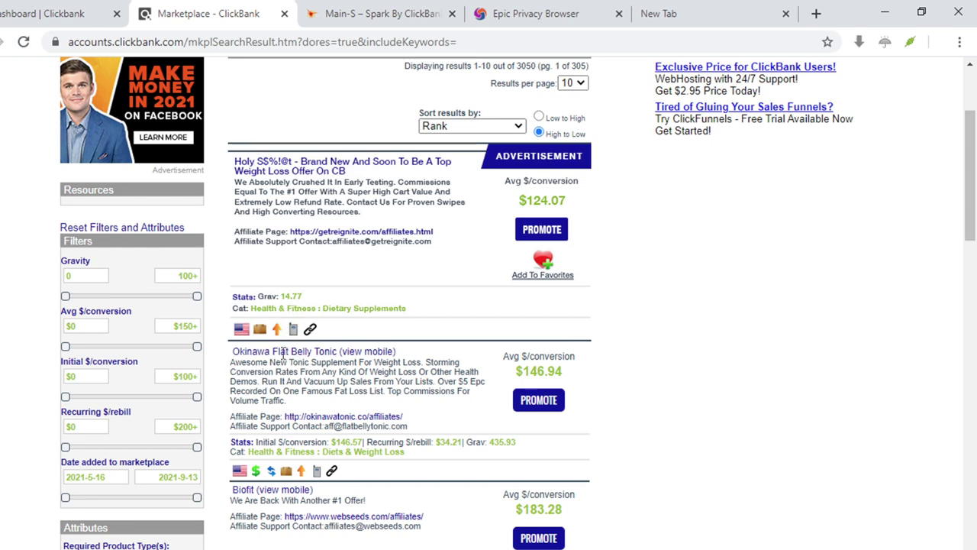
scroll(365, 359, "up", 2)
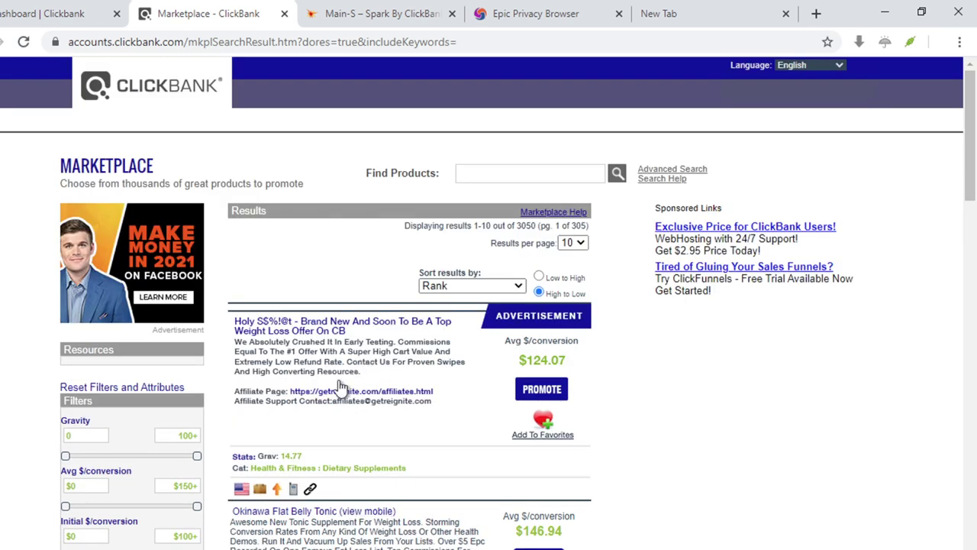
scroll(338, 389, "down", 1)
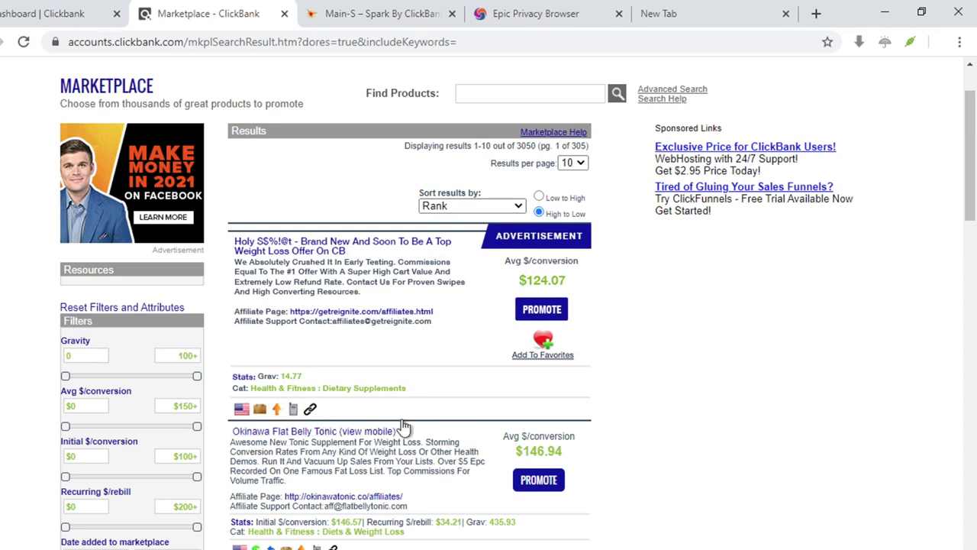
scroll(275, 351, "up", 1)
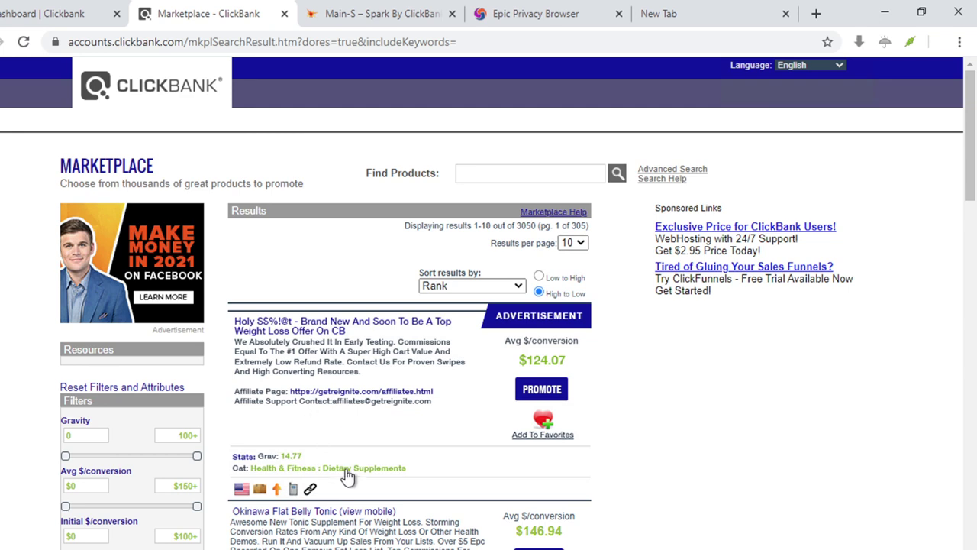
scroll(347, 472, "down", 1)
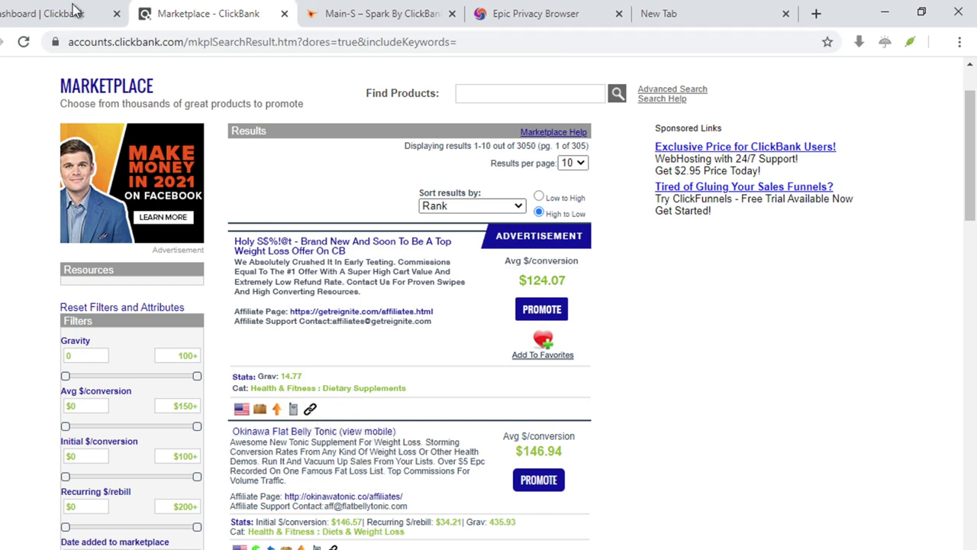
In the first ClickBank tab, view the Payment Settings page under Settings
left_click(75, 13)
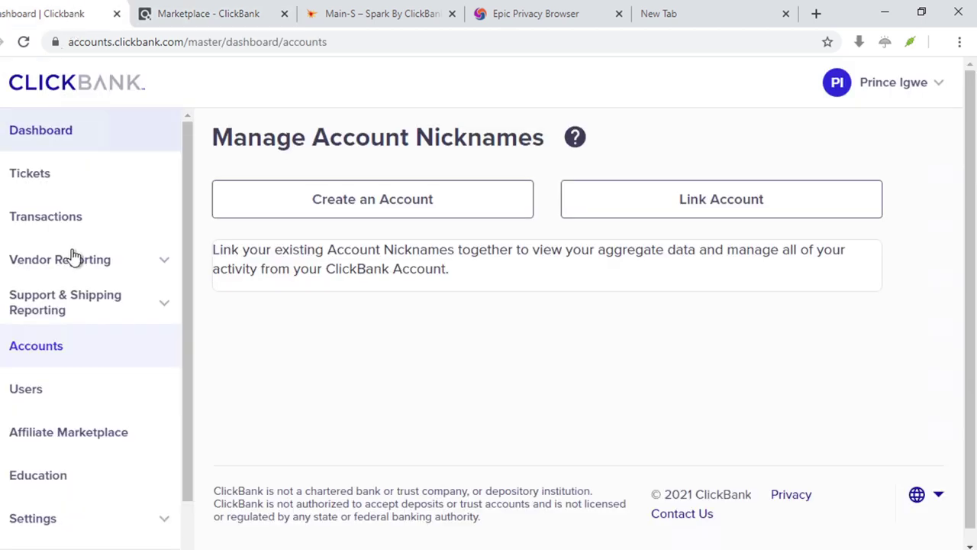
left_click(47, 500)
left_click(37, 411)
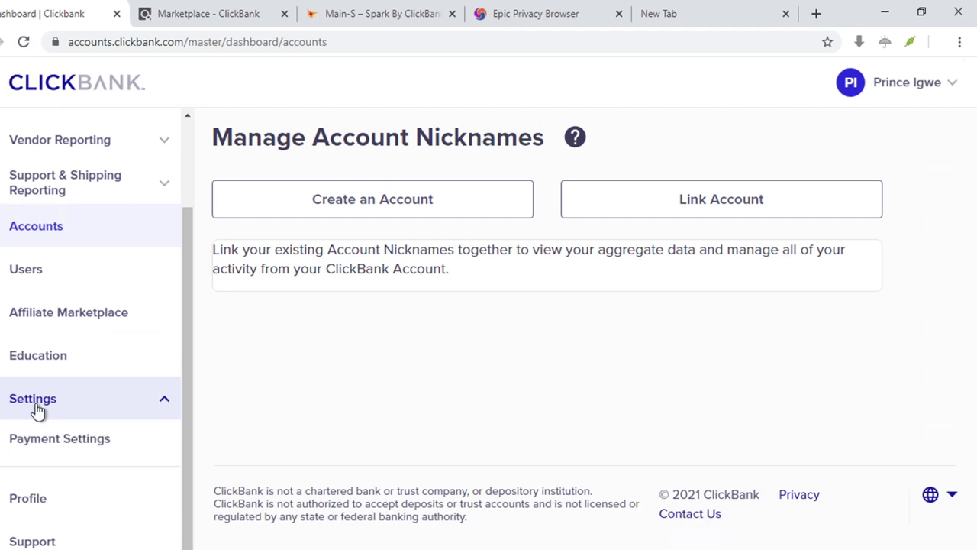
left_click(39, 449)
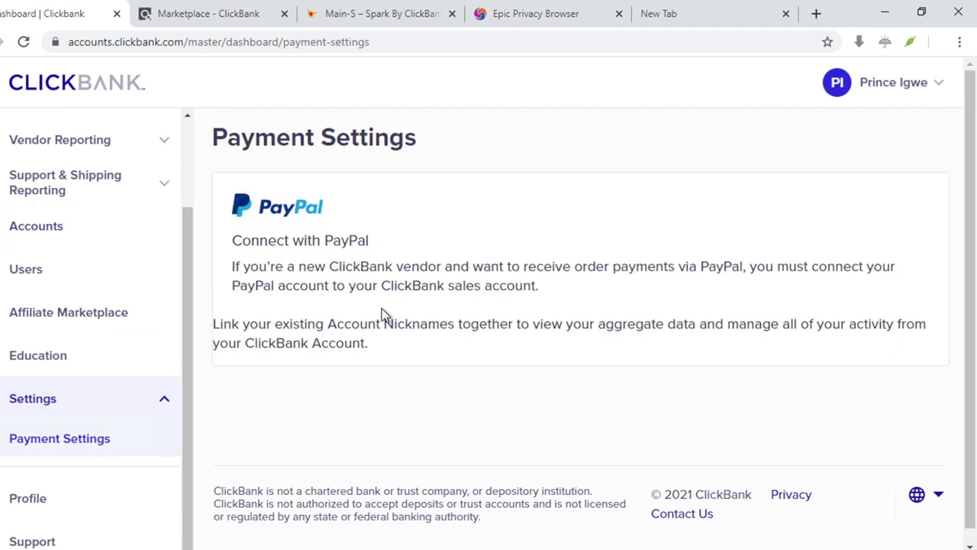
scroll(382, 309, "down", 1)
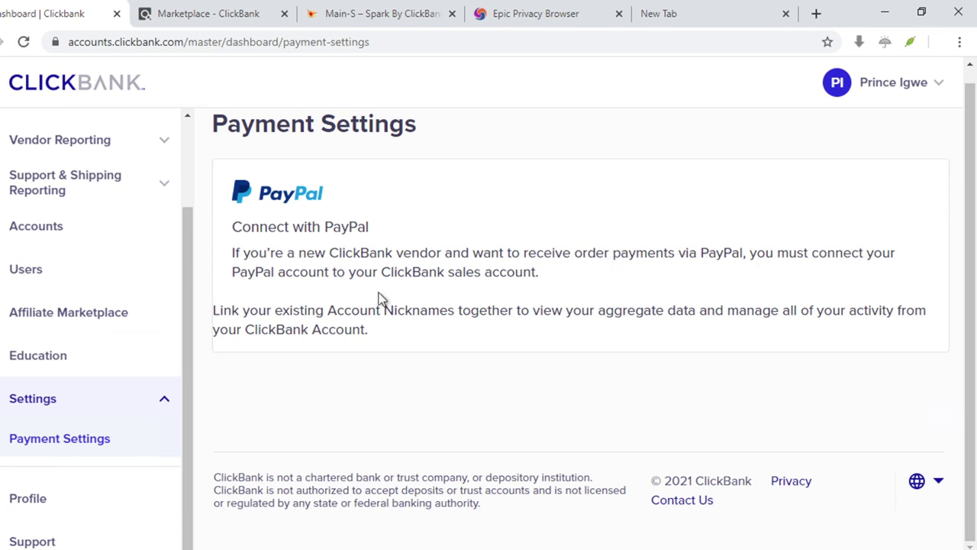
scroll(601, 295, "up", 1)
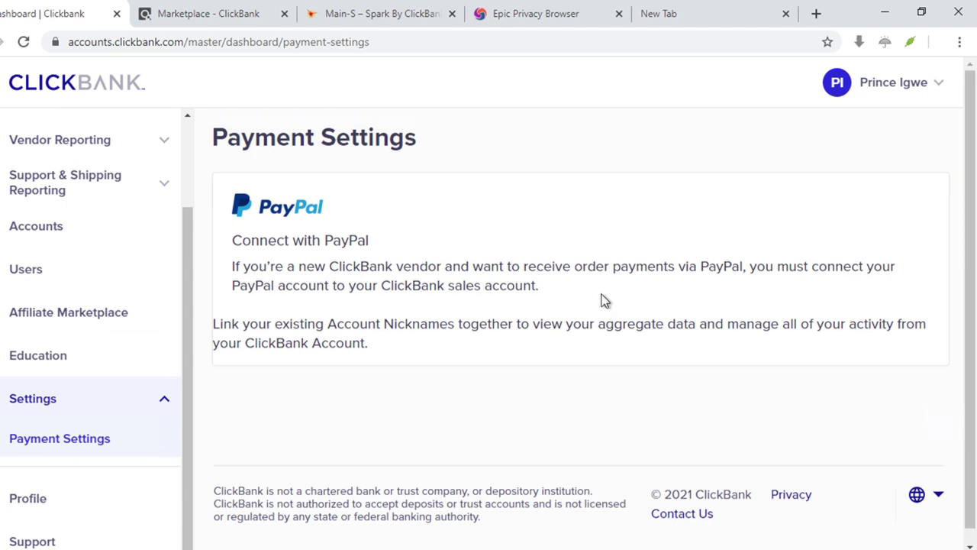
scroll(718, 298, "down", 1)
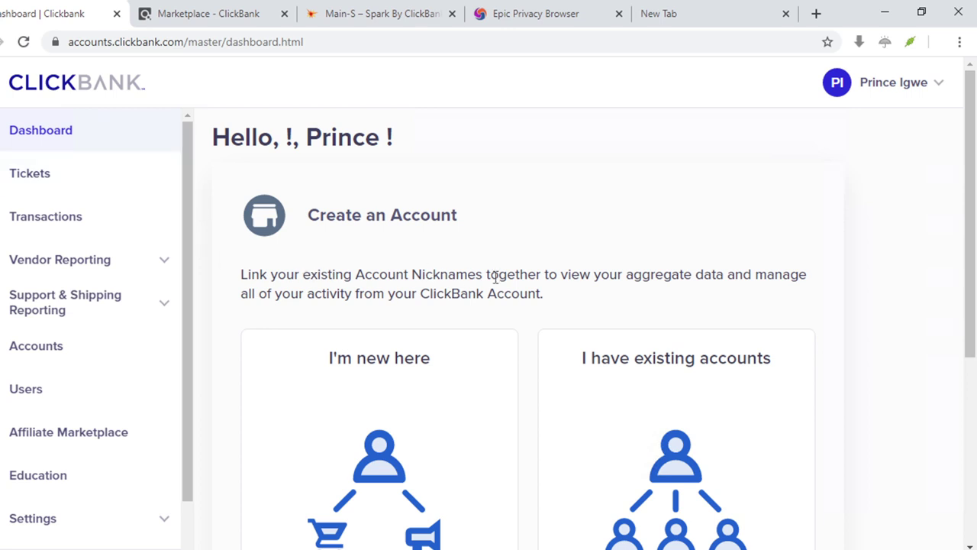
From Accounts, start a new account and enter an available nickname in the Create an Account form
scroll(510, 289, "down", 4)
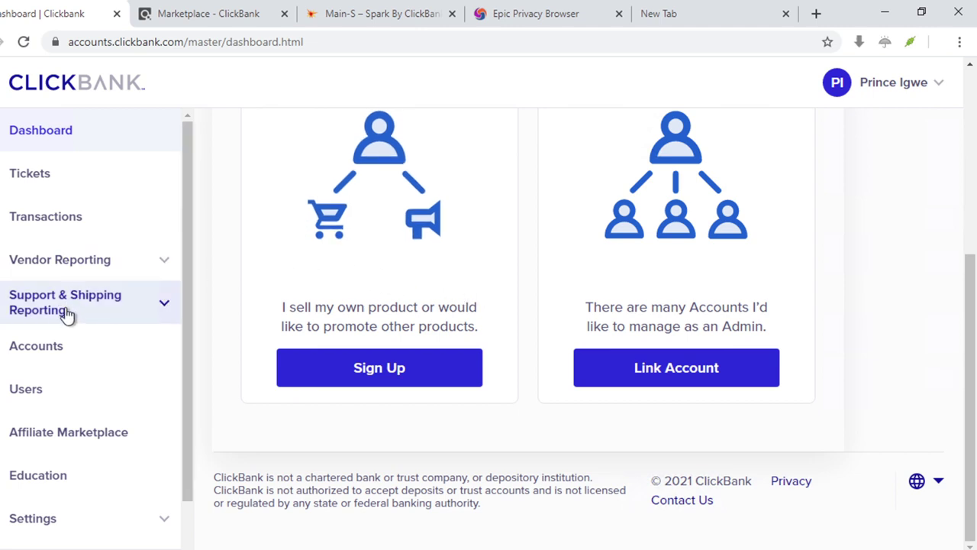
left_click(23, 349)
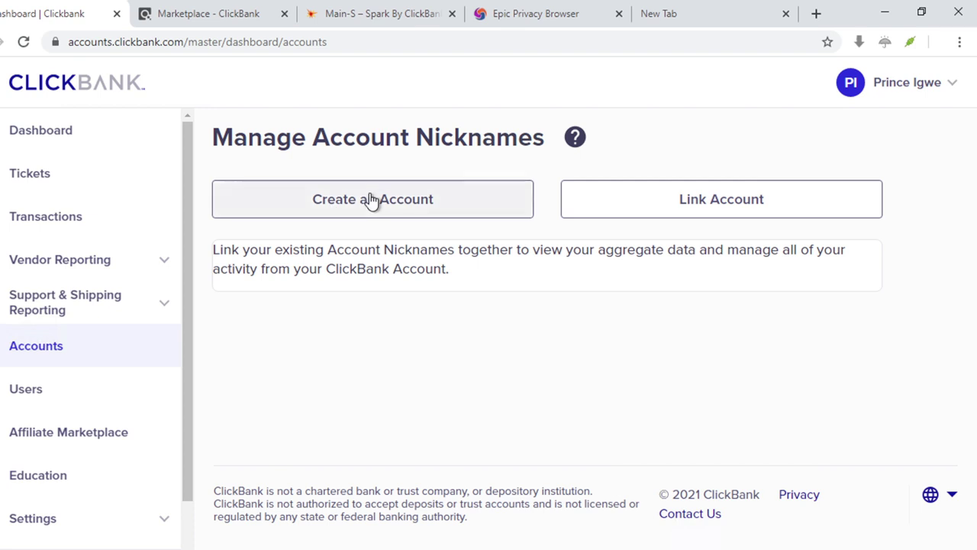
left_click(372, 202)
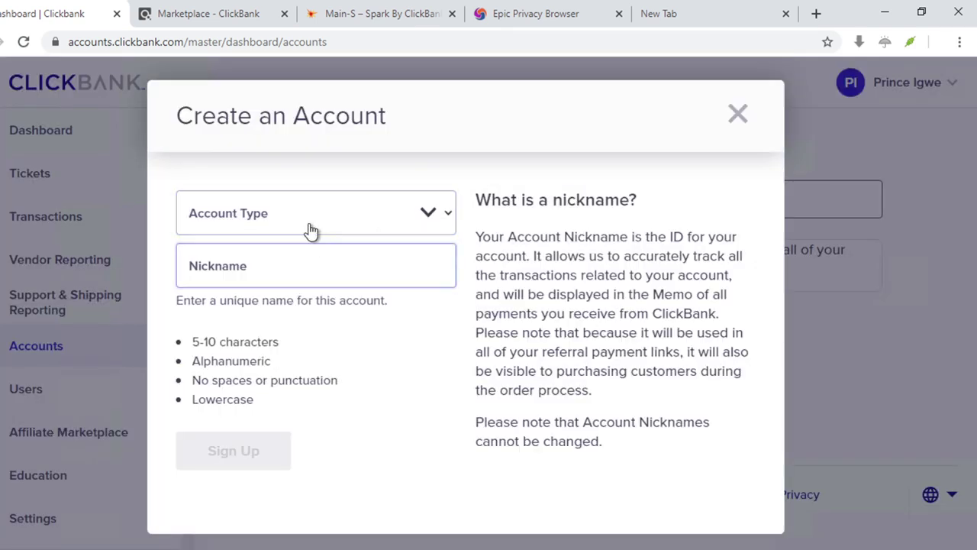
left_click(320, 222)
left_click(320, 222)
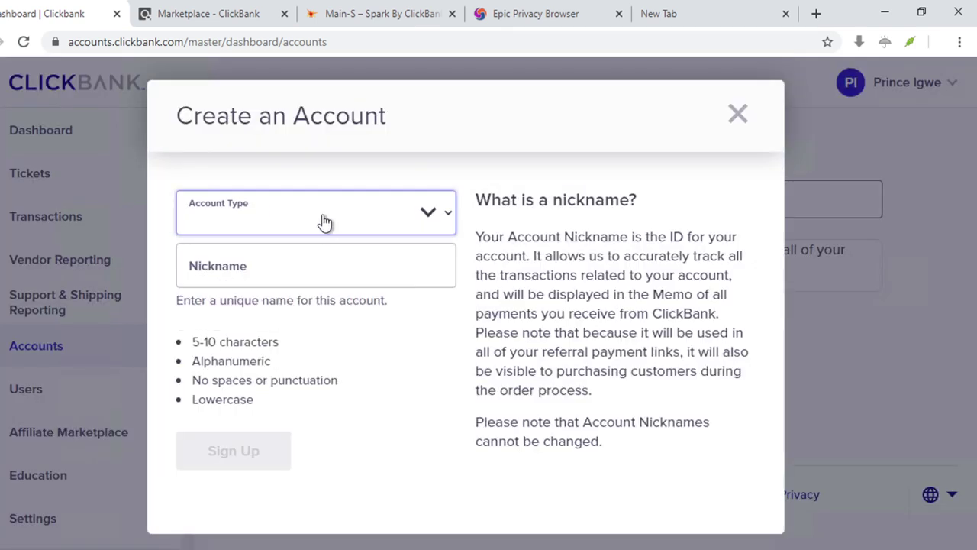
left_click(321, 263)
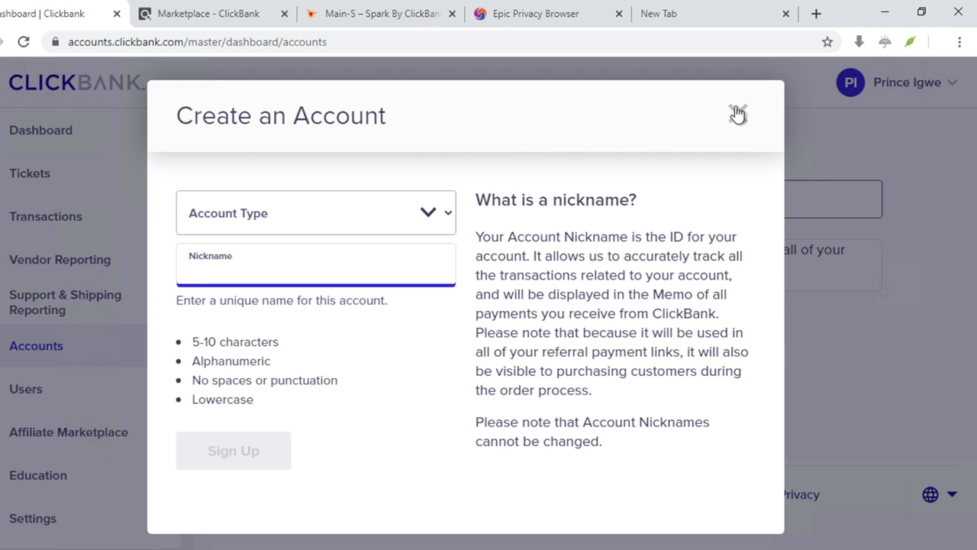
mouse_move(533, 6)
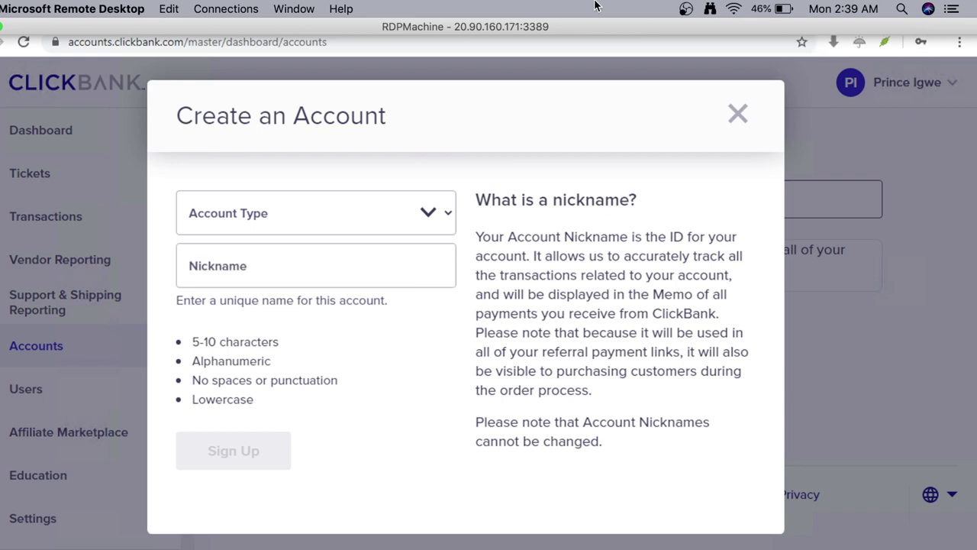
left_click(411, 265)
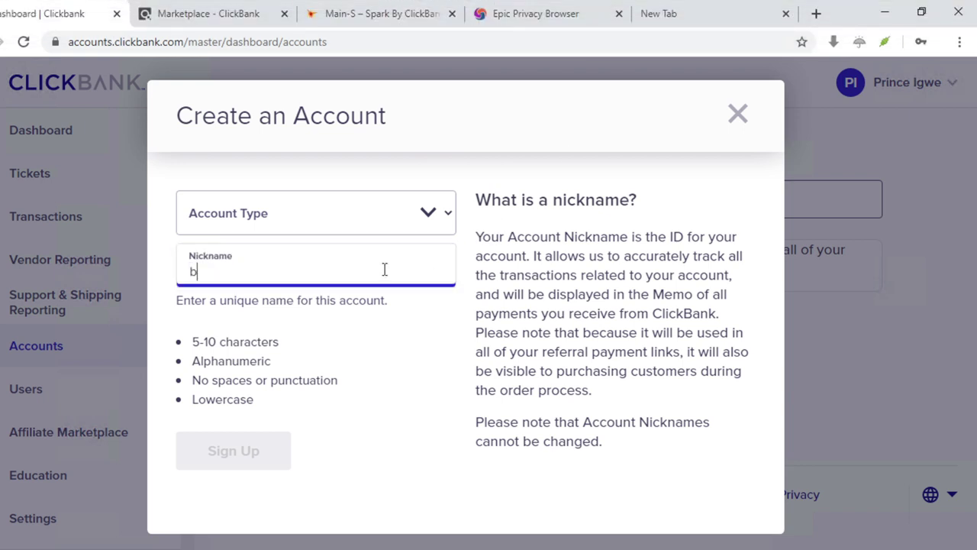
type("bossgideon")
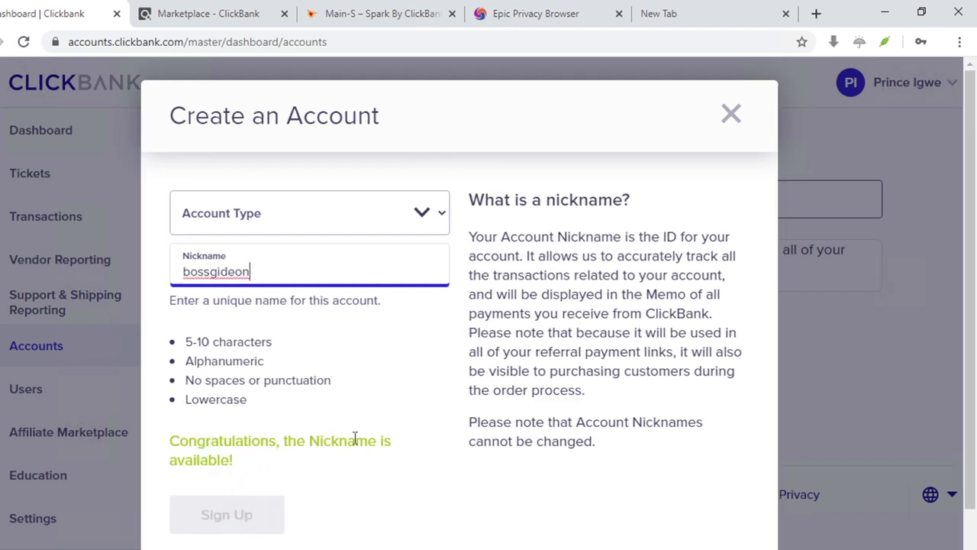
left_click(355, 466)
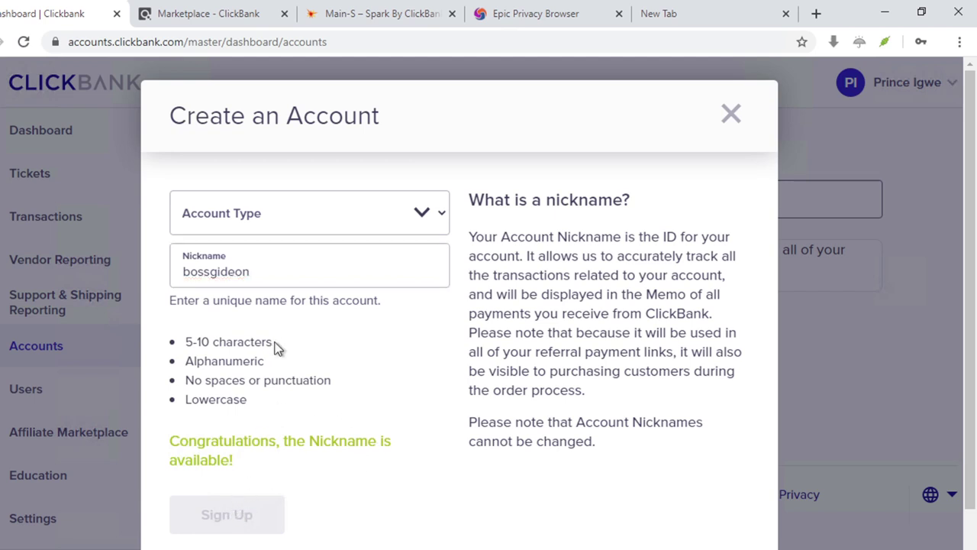
left_click(316, 281)
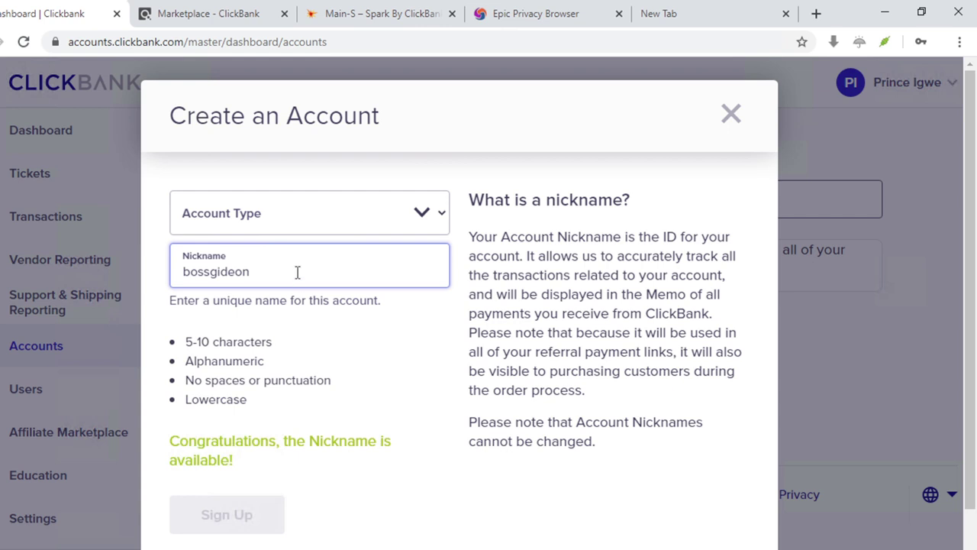
left_click(283, 316)
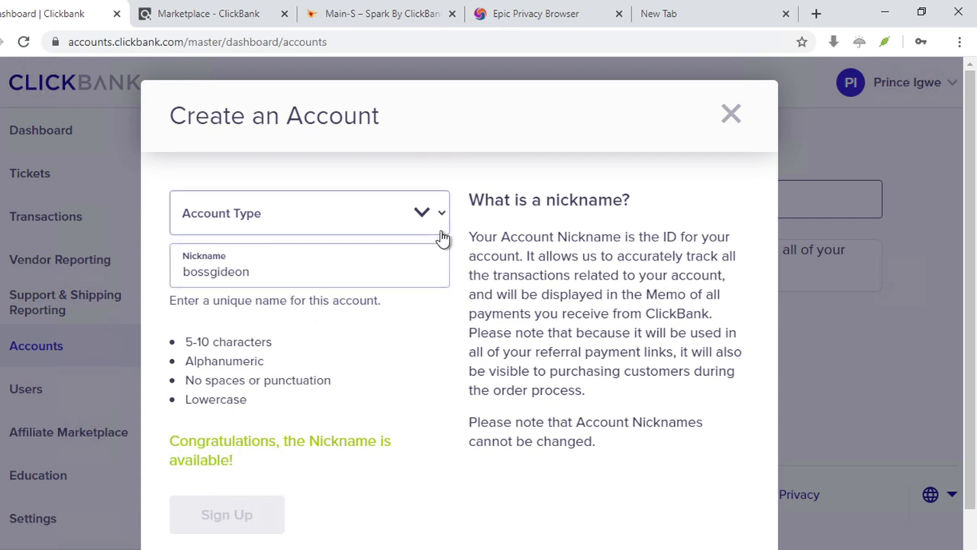
scroll(611, 397, "down", 1)
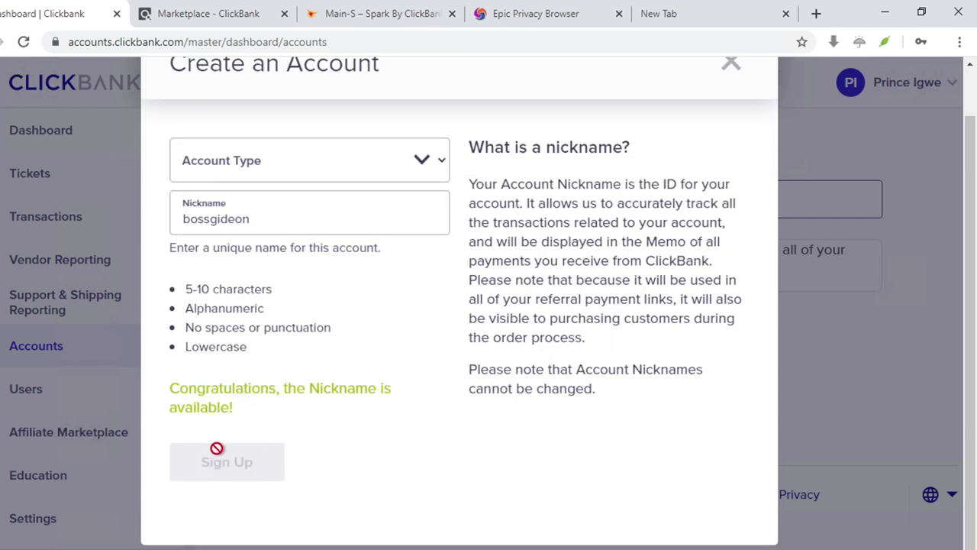
left_click(344, 219)
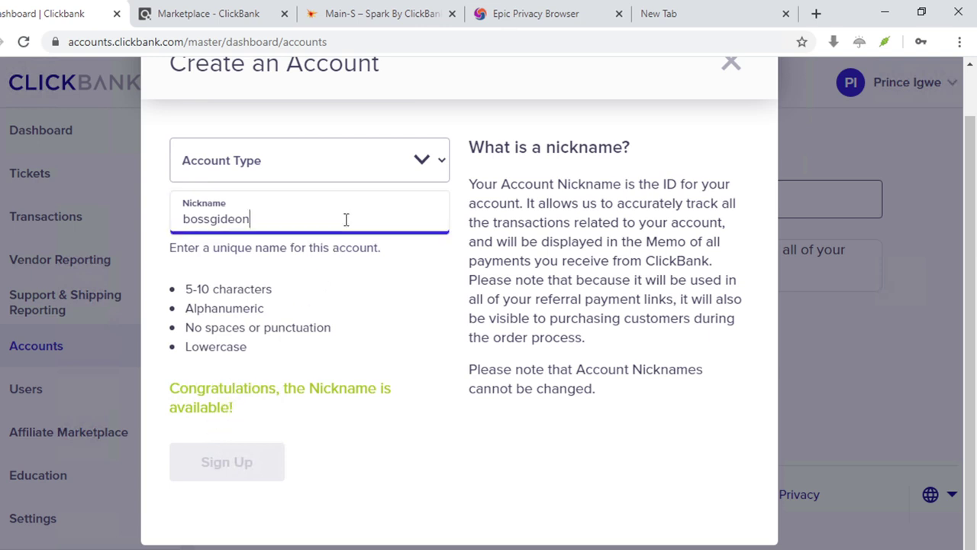
Choose Affiliate (Promote products) as the Account Type and sign up
left_click(442, 166)
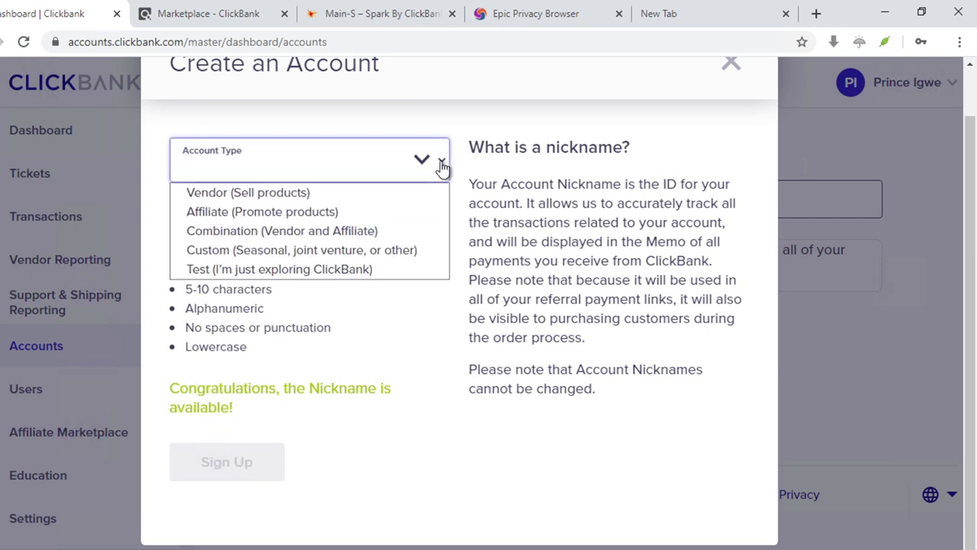
left_click(442, 166)
left_click(442, 167)
left_click(322, 215)
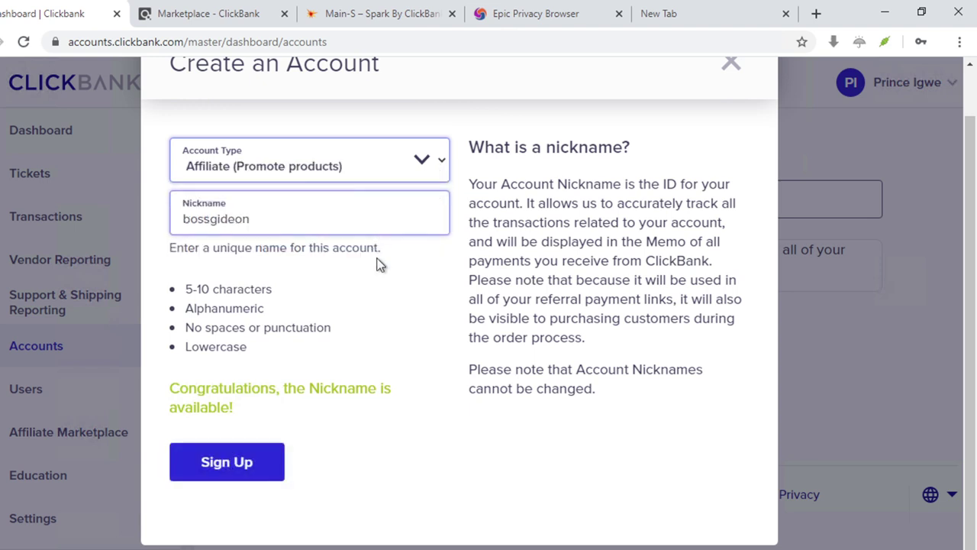
left_click(233, 471)
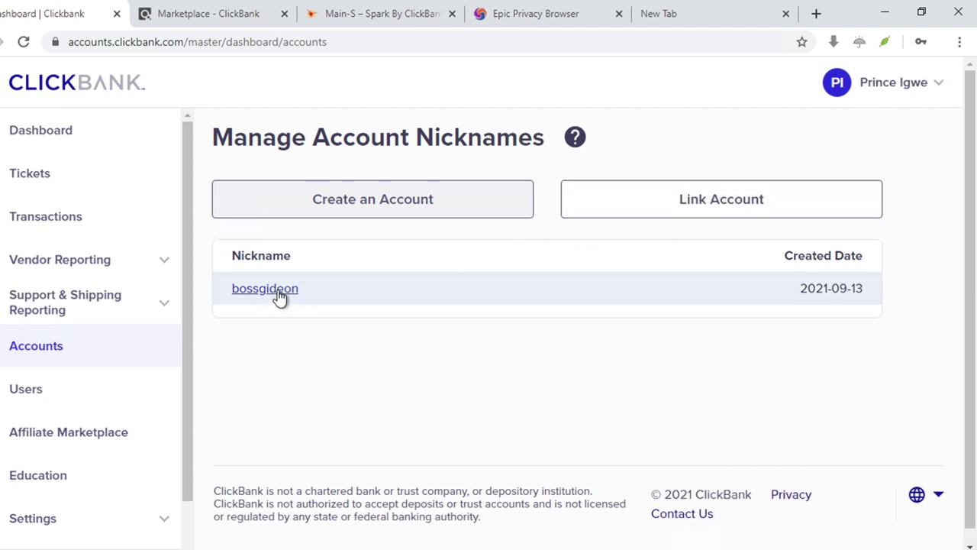
Try linking an existing account, retyping the nickname in the Link Account form
left_click(704, 212)
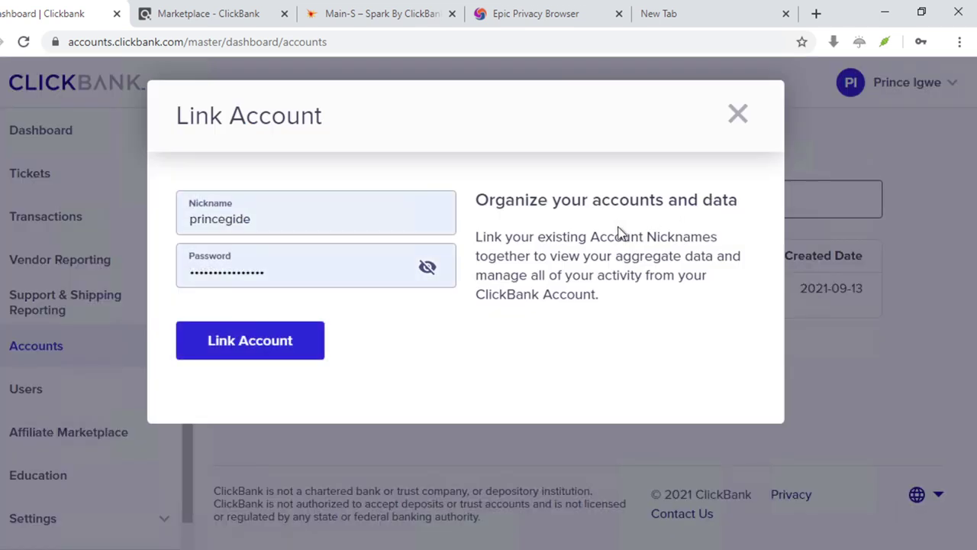
left_click(279, 356)
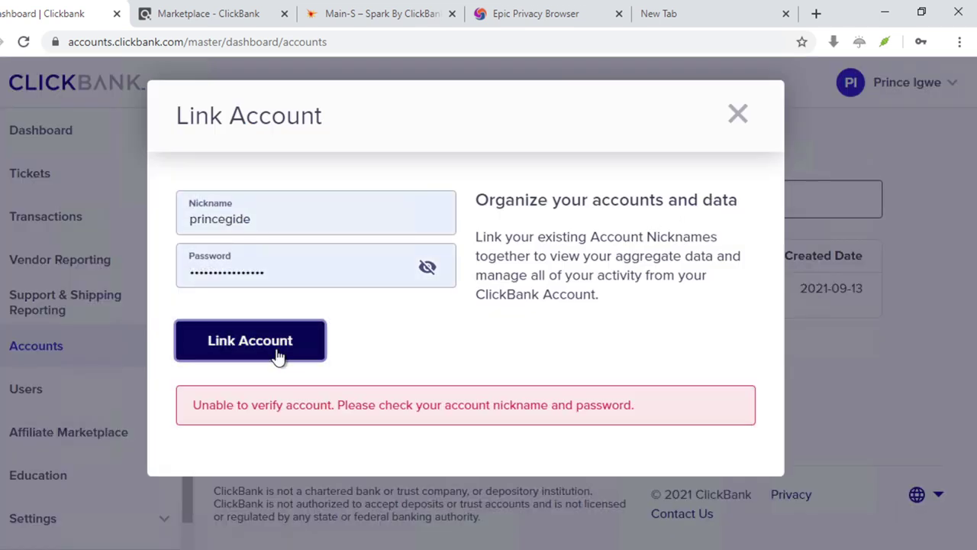
left_click(296, 227)
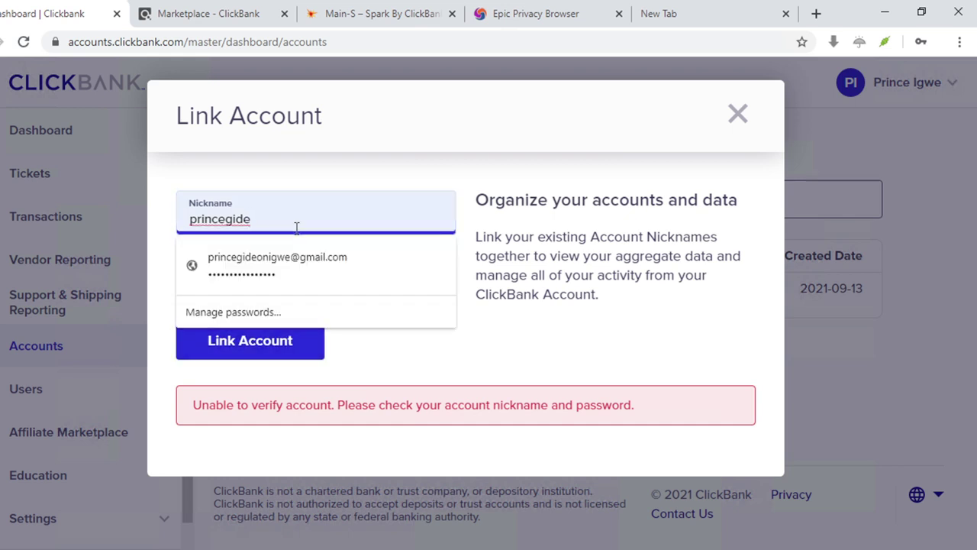
double_click(195, 218)
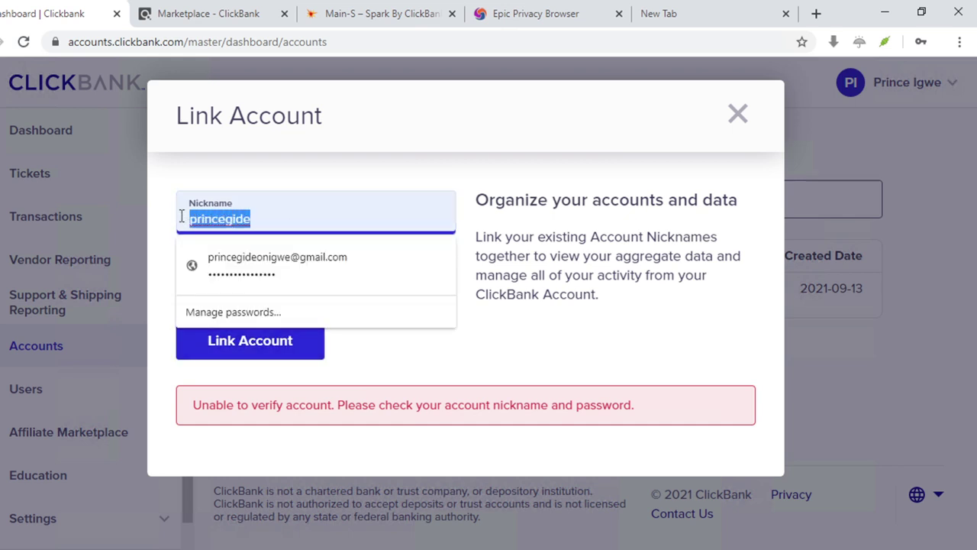
type("bo")
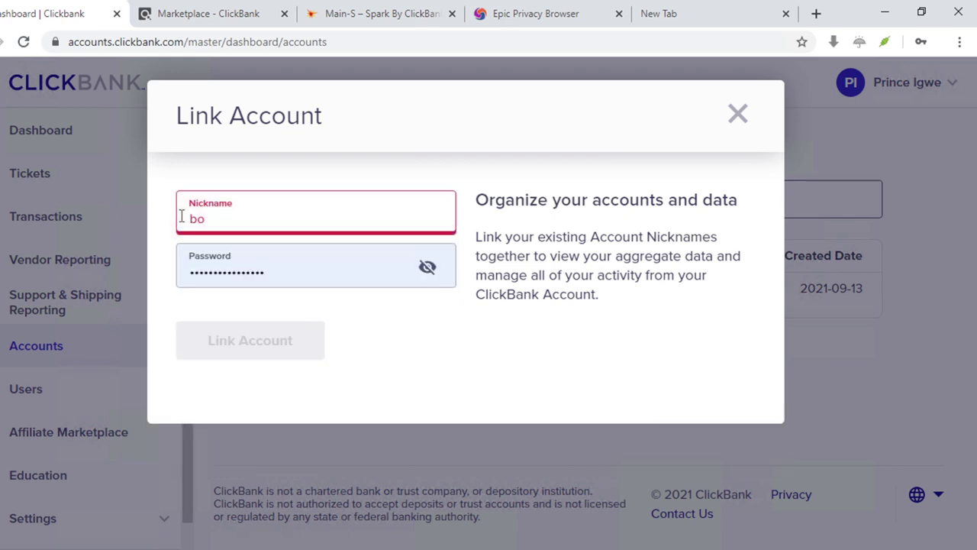
type("ssgie")
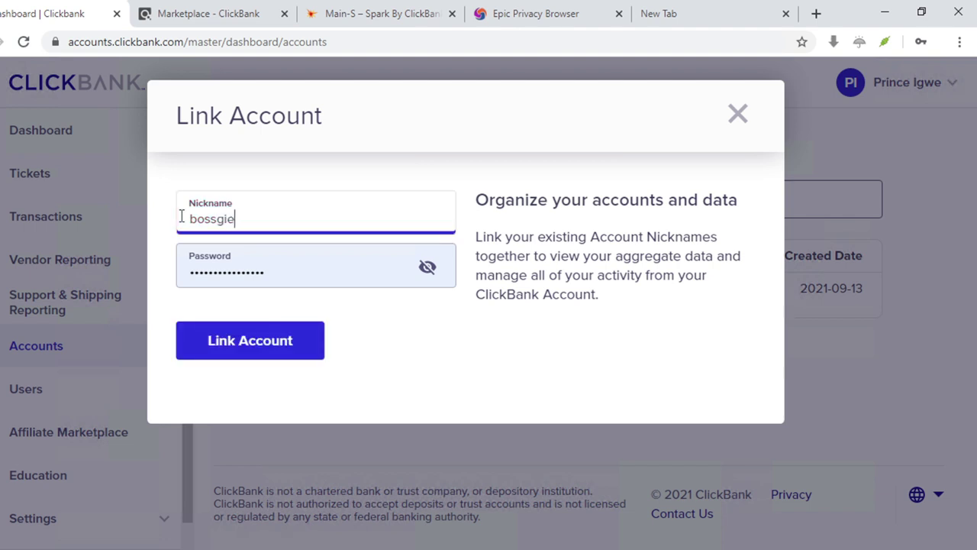
key("BackSpace")
type("deon")
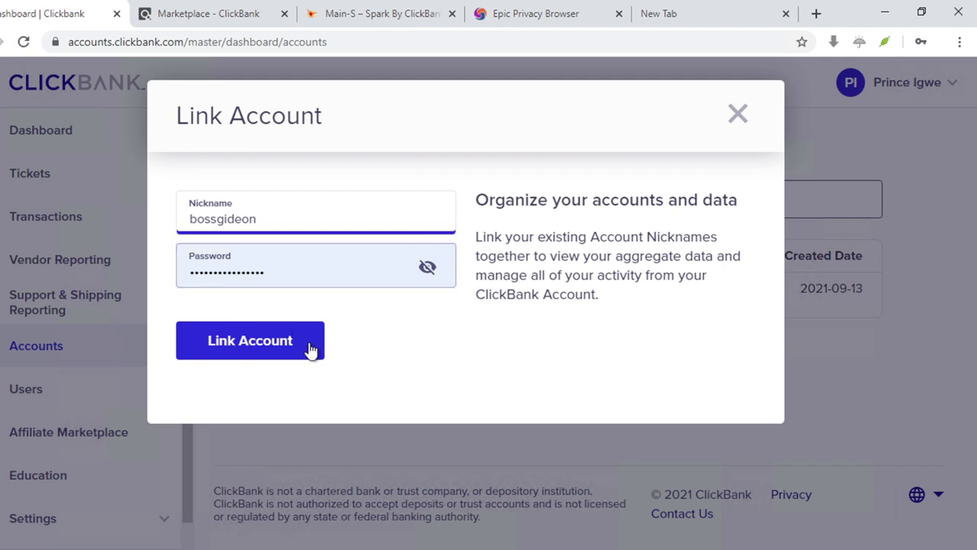
left_click(306, 347)
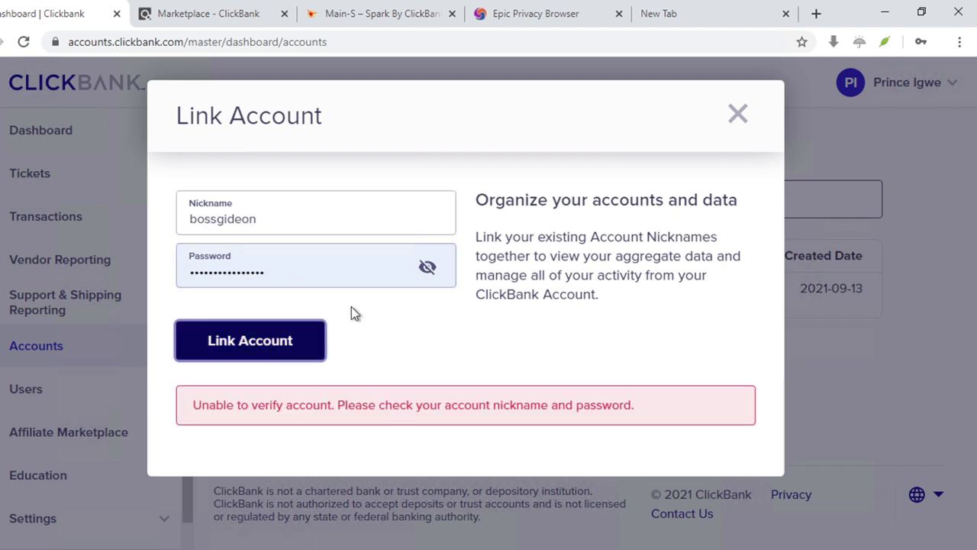
Retry with a different password, then clear the nickname and close the linking dialog
double_click(316, 271)
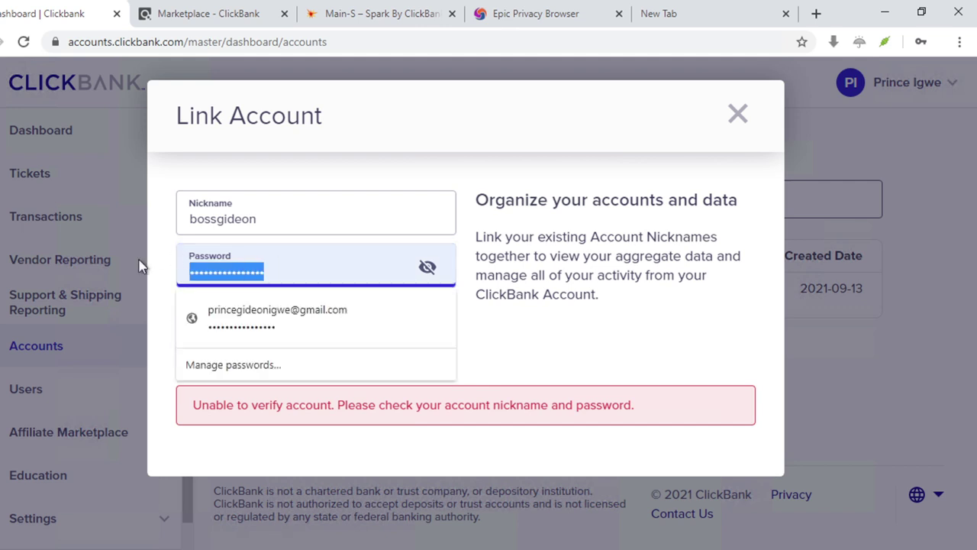
type("a")
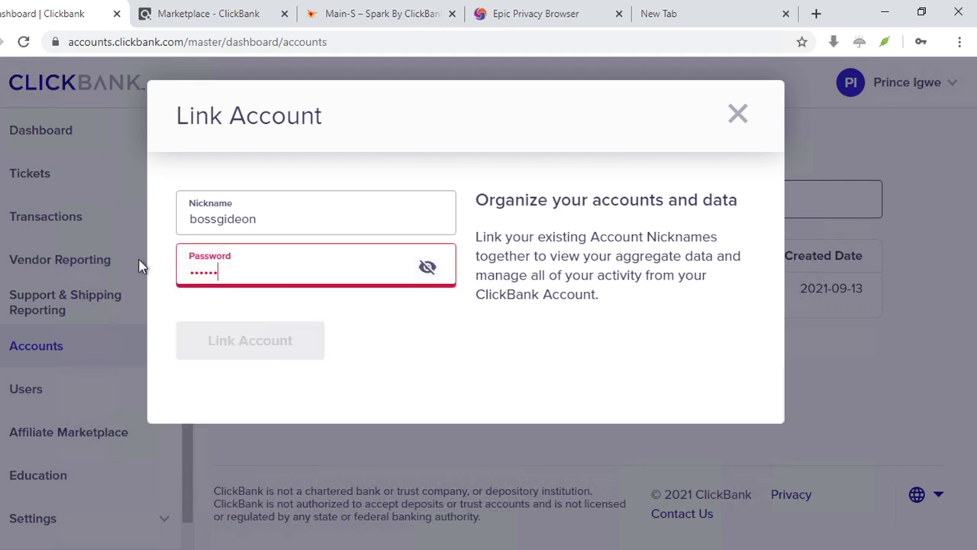
type("••")
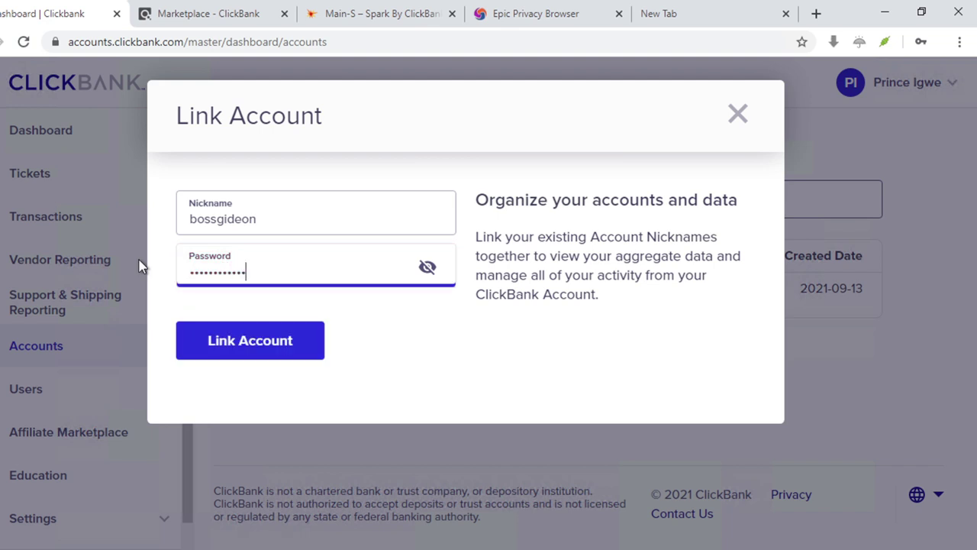
left_click(211, 338)
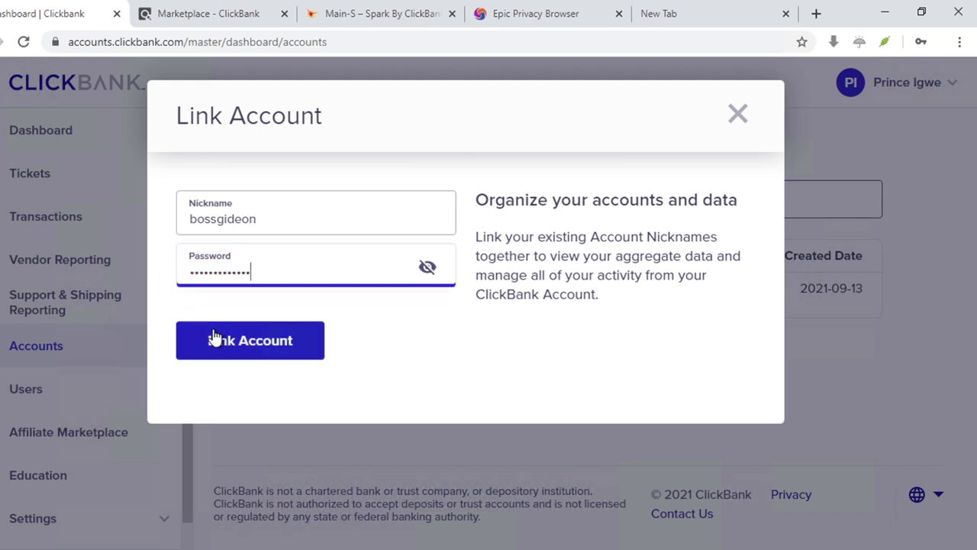
left_click(285, 223)
left_click_drag(285, 223, 164, 217)
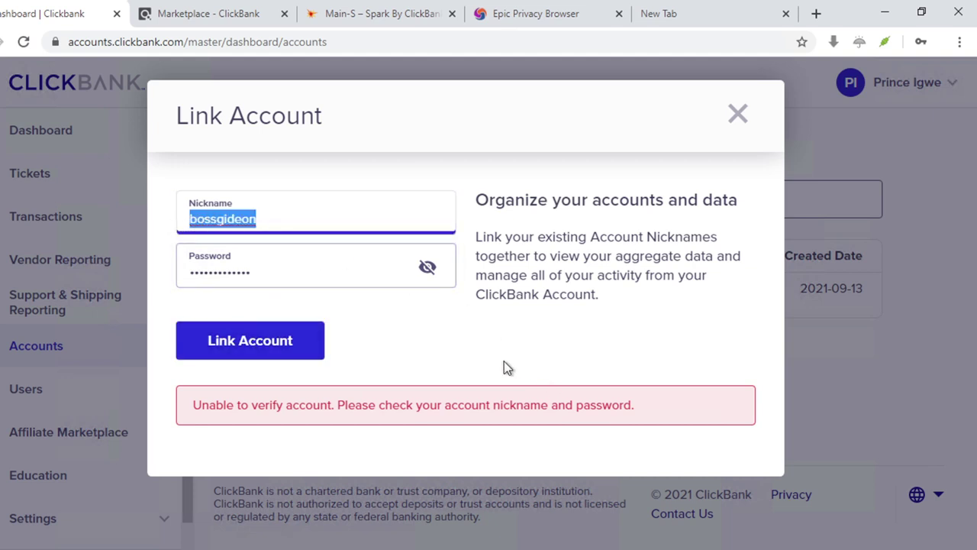
key("BackSpace")
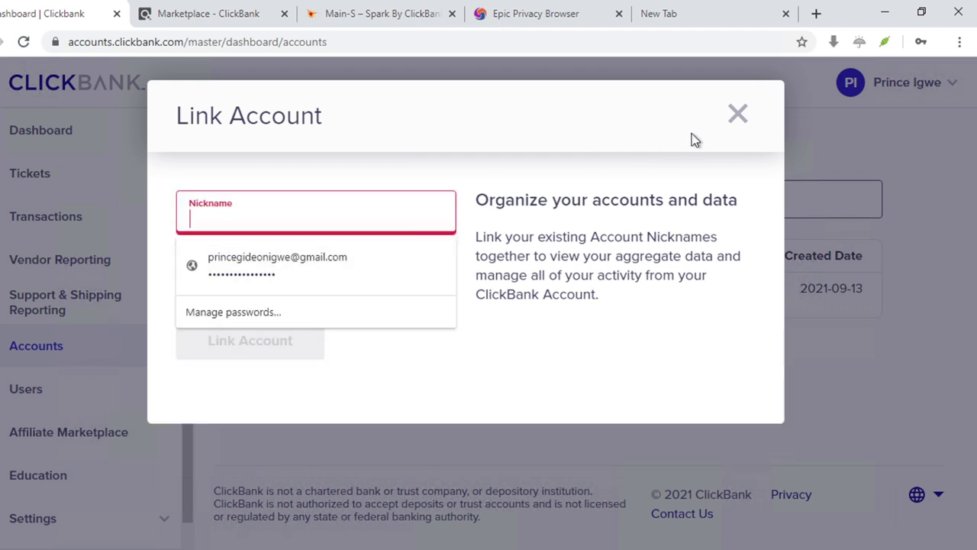
left_click(732, 125)
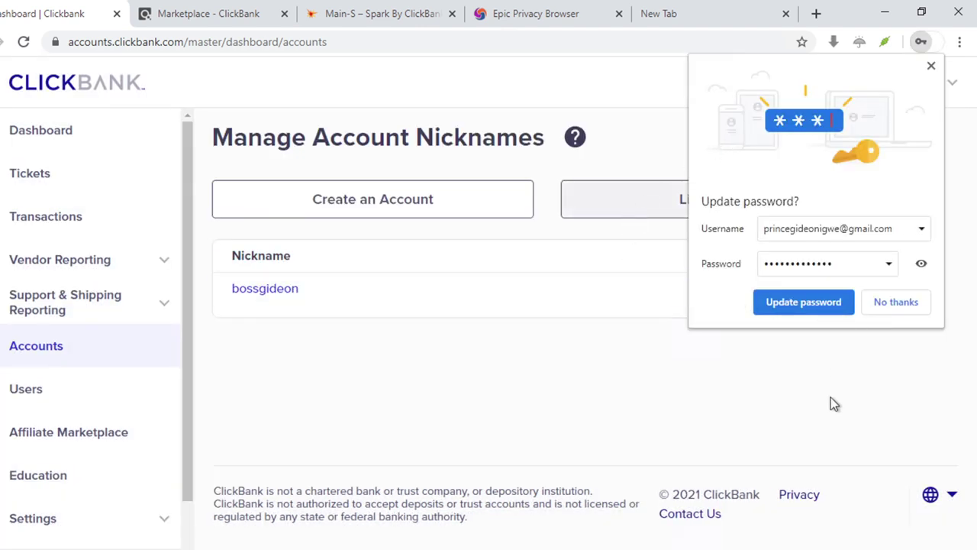
Open the nickname's own account dashboard in a new tab, then return to Manage Account Nicknames
left_click(283, 294)
left_click(931, 66)
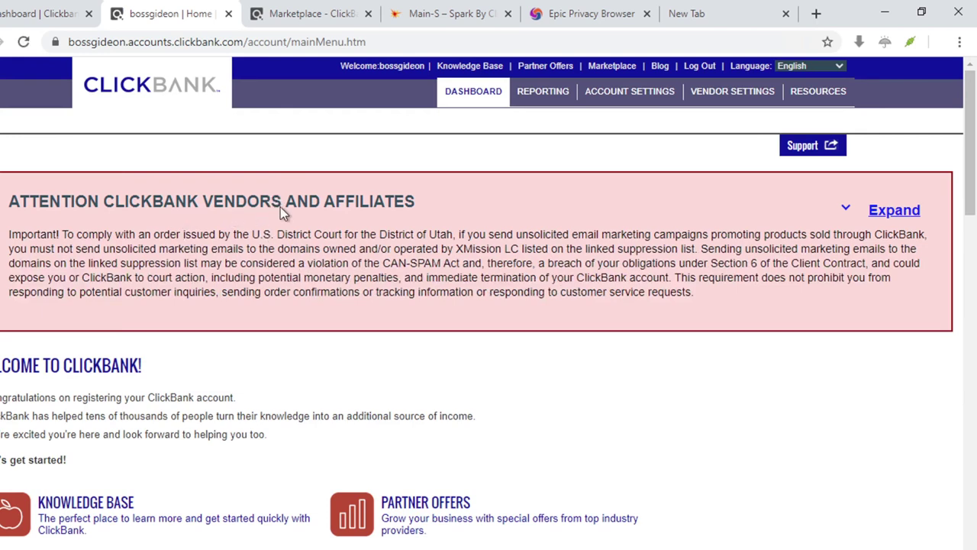
scroll(475, 272, "down", 8)
scroll(475, 275, "up", 8)
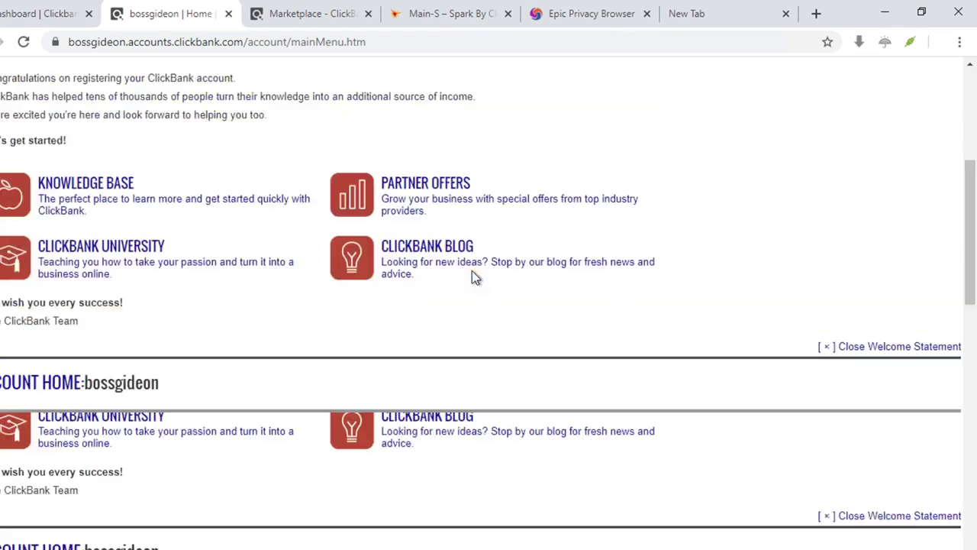
left_click(60, 13)
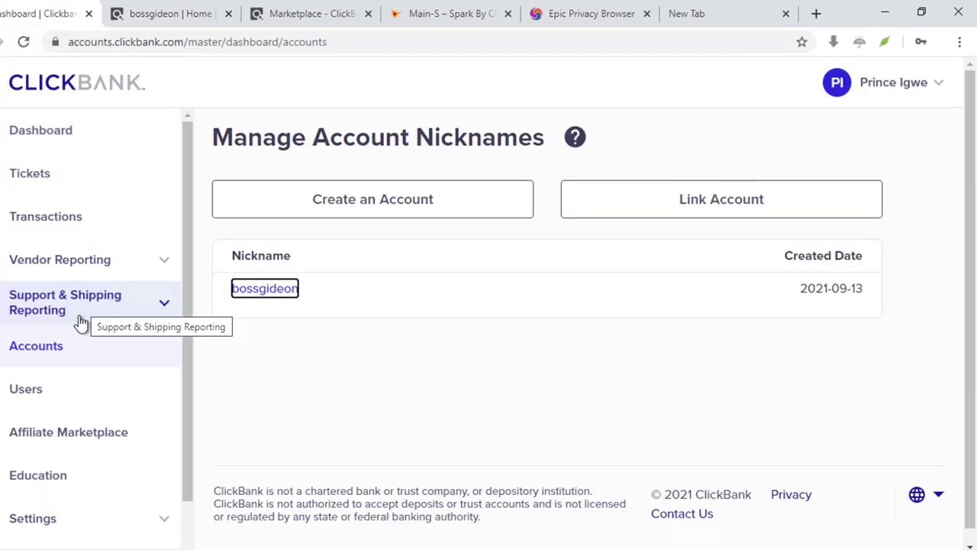
scroll(67, 356, "down", 1)
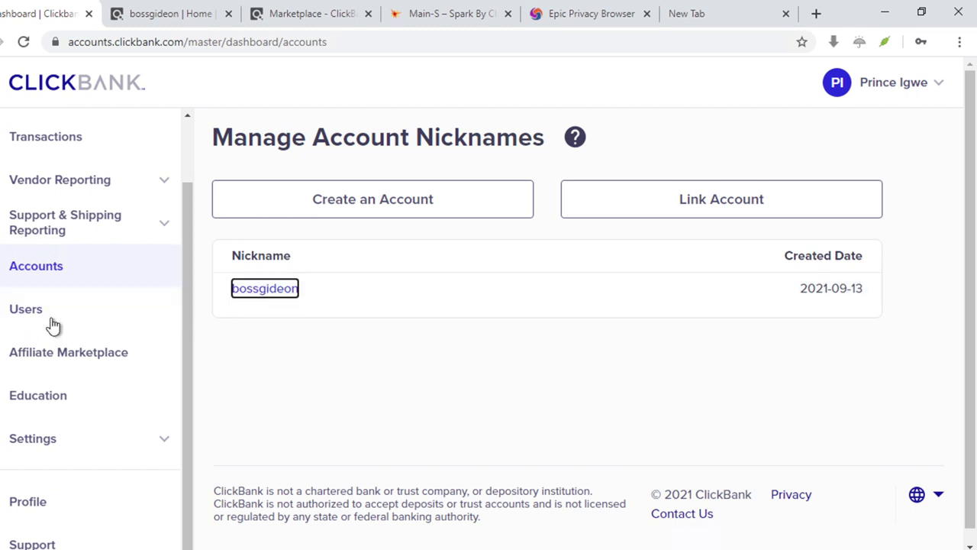
Open ClickBank's Payment Settings from the Settings sidebar and review the empty Connect with PayPal section
left_click(44, 443)
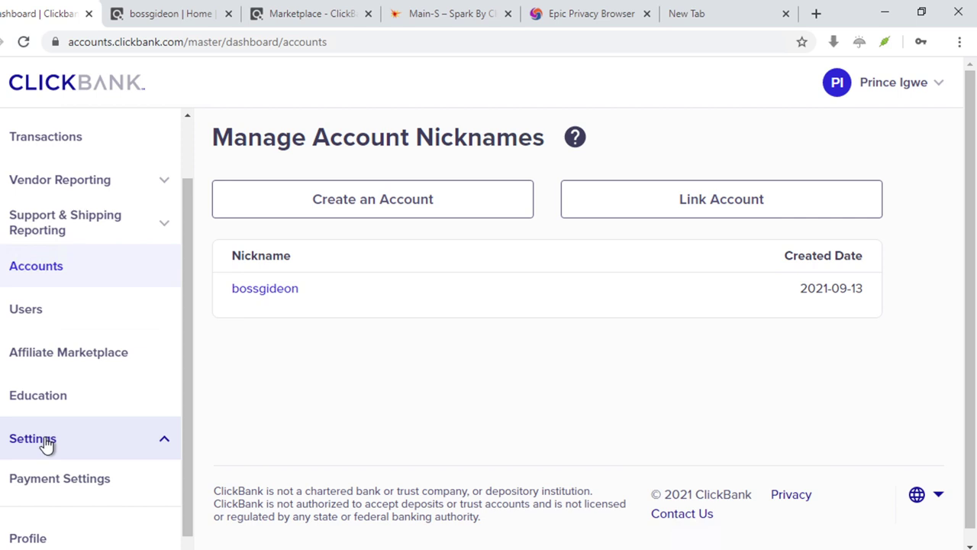
left_click(63, 479)
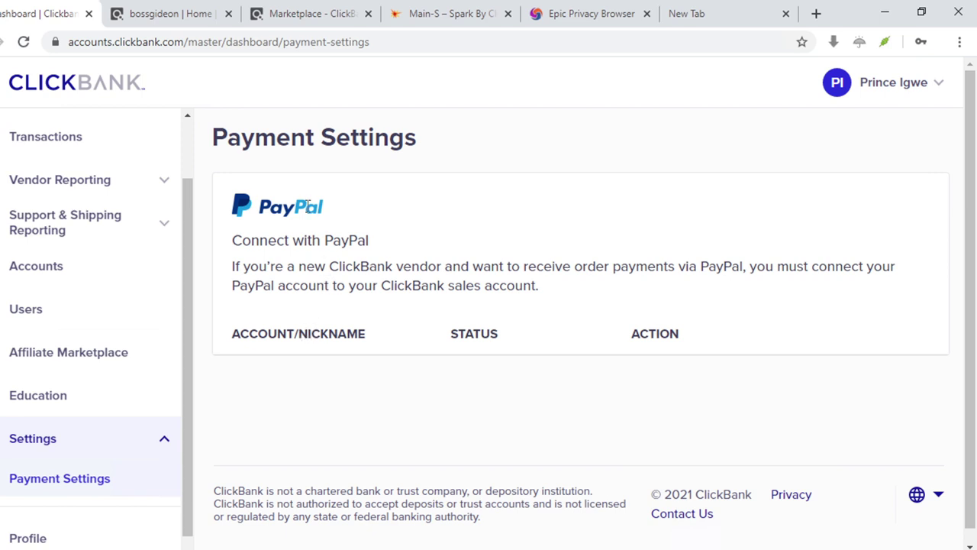
scroll(336, 317, "down", 1)
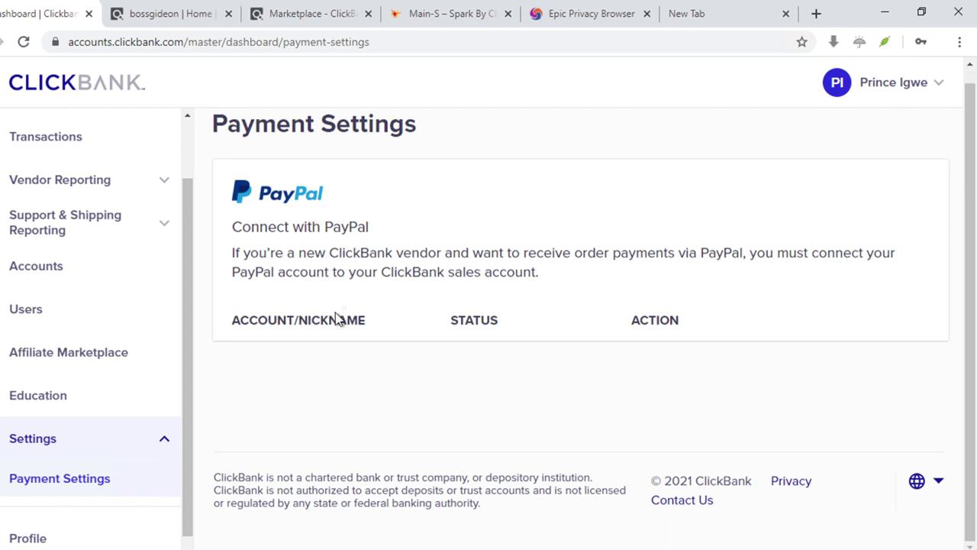
scroll(419, 315, "up", 1)
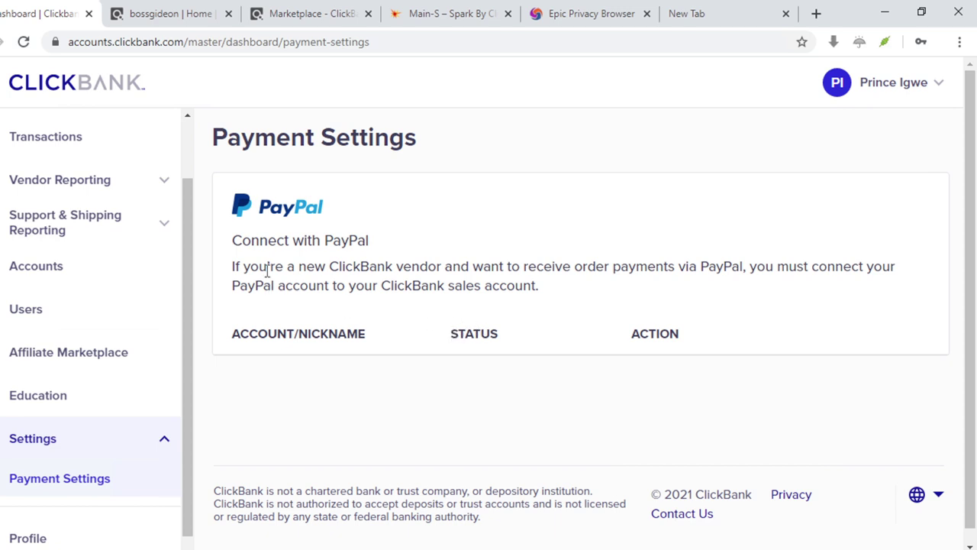
scroll(567, 223, "down", 1)
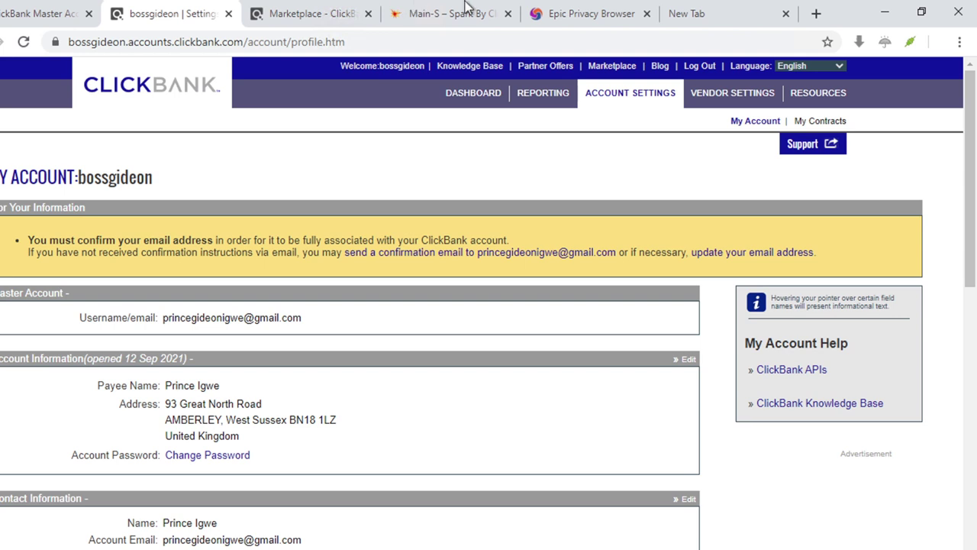
mouse_move(465, 6)
Send the account confirmation email, then review the $100.00 Check payment details and API key sections
left_click(524, 261)
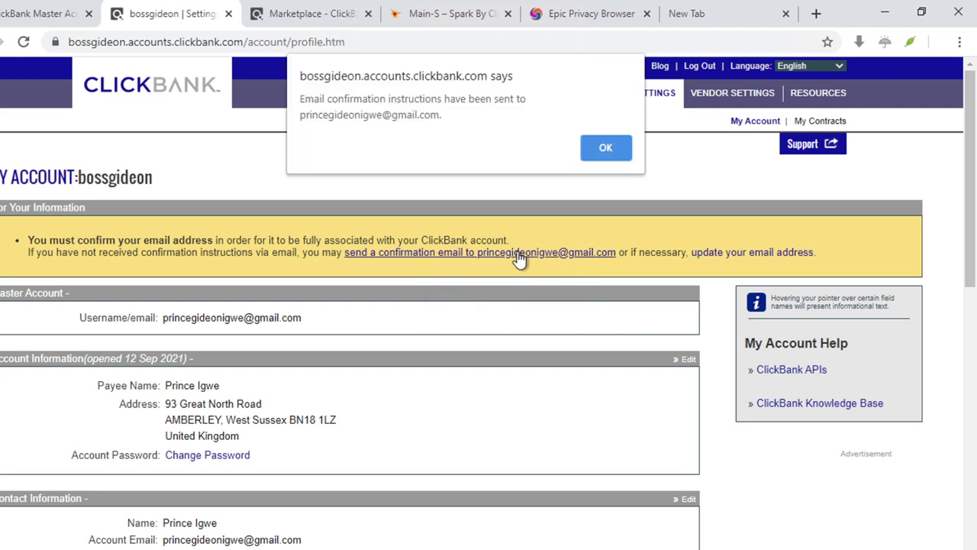
left_click(596, 152)
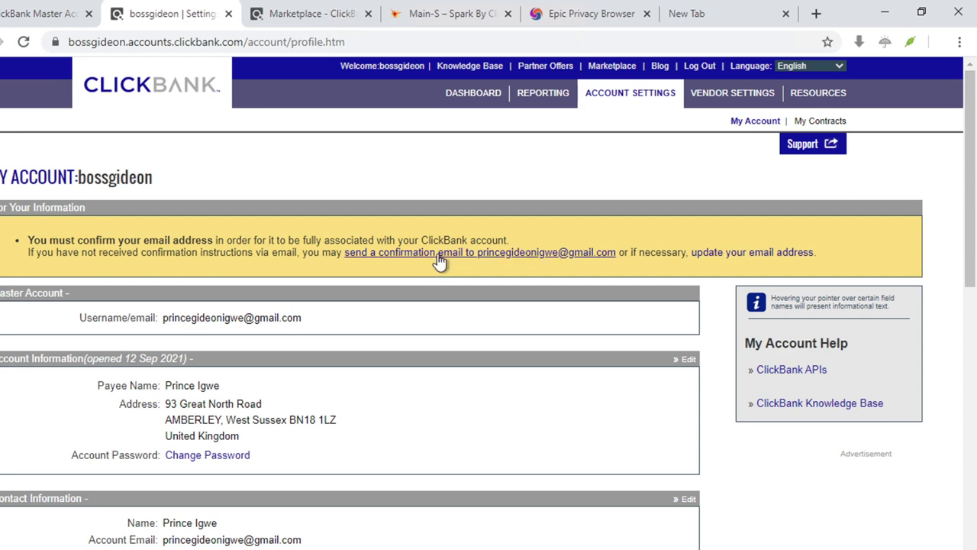
scroll(314, 317, "down", 10)
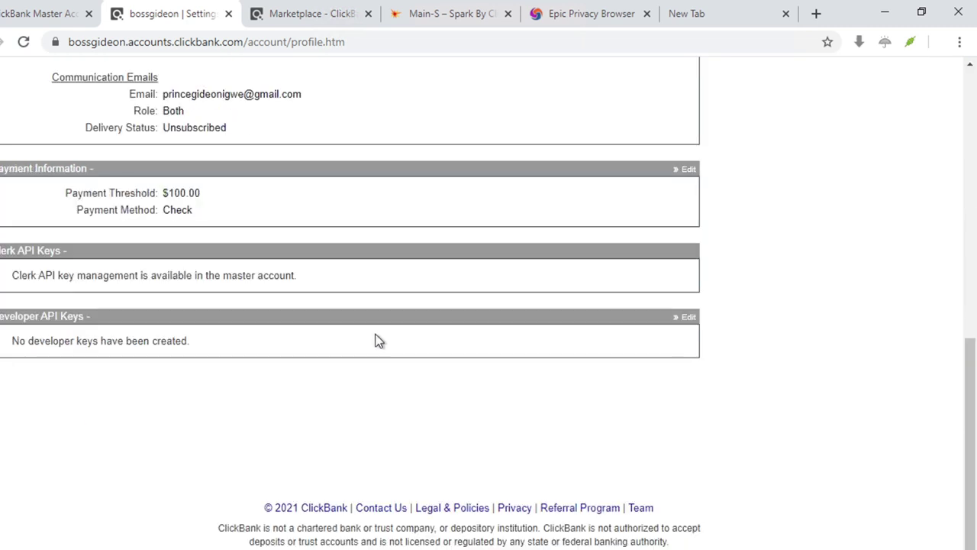